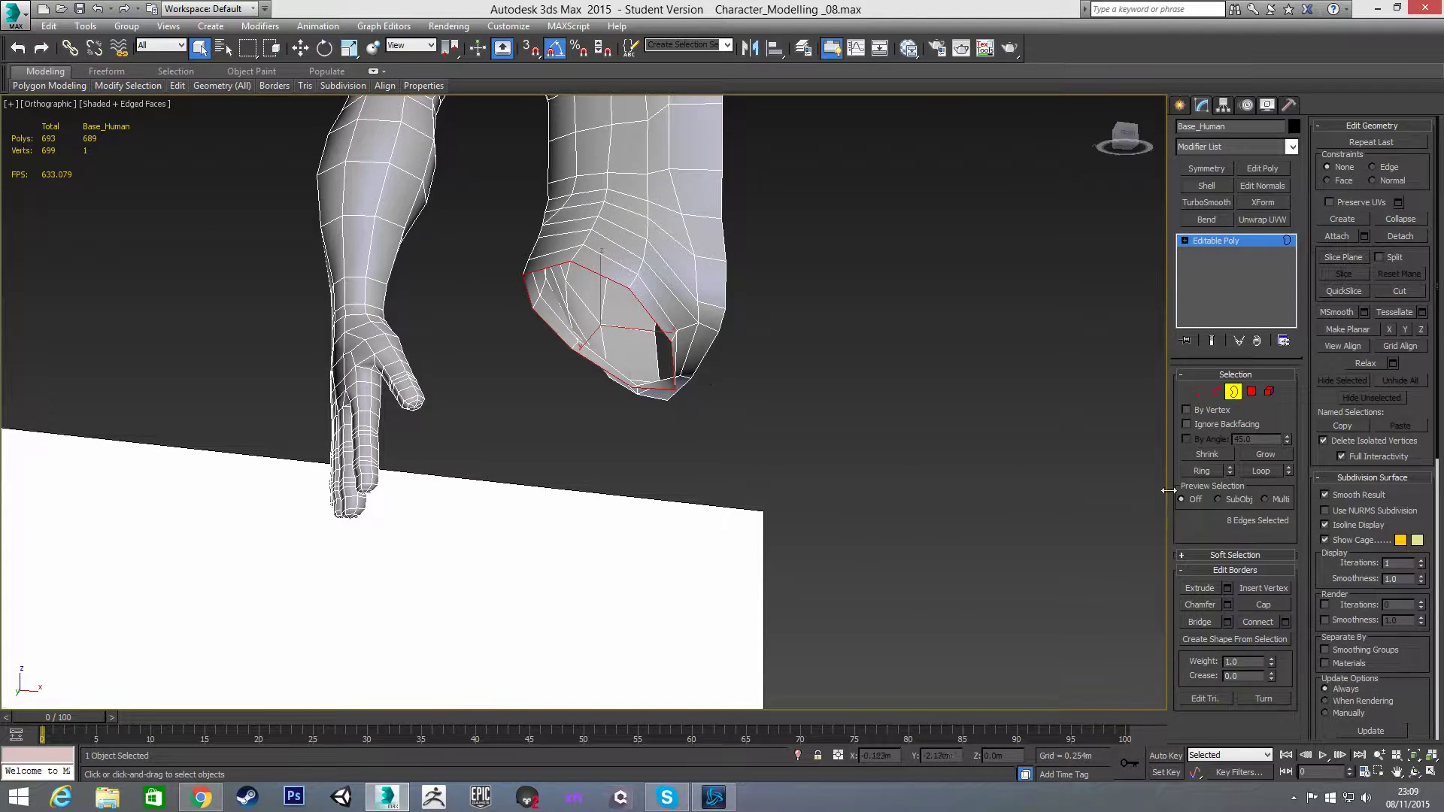
Step: Cap the open border at the top of the leg and select the new cap polygon
click(1261, 605)
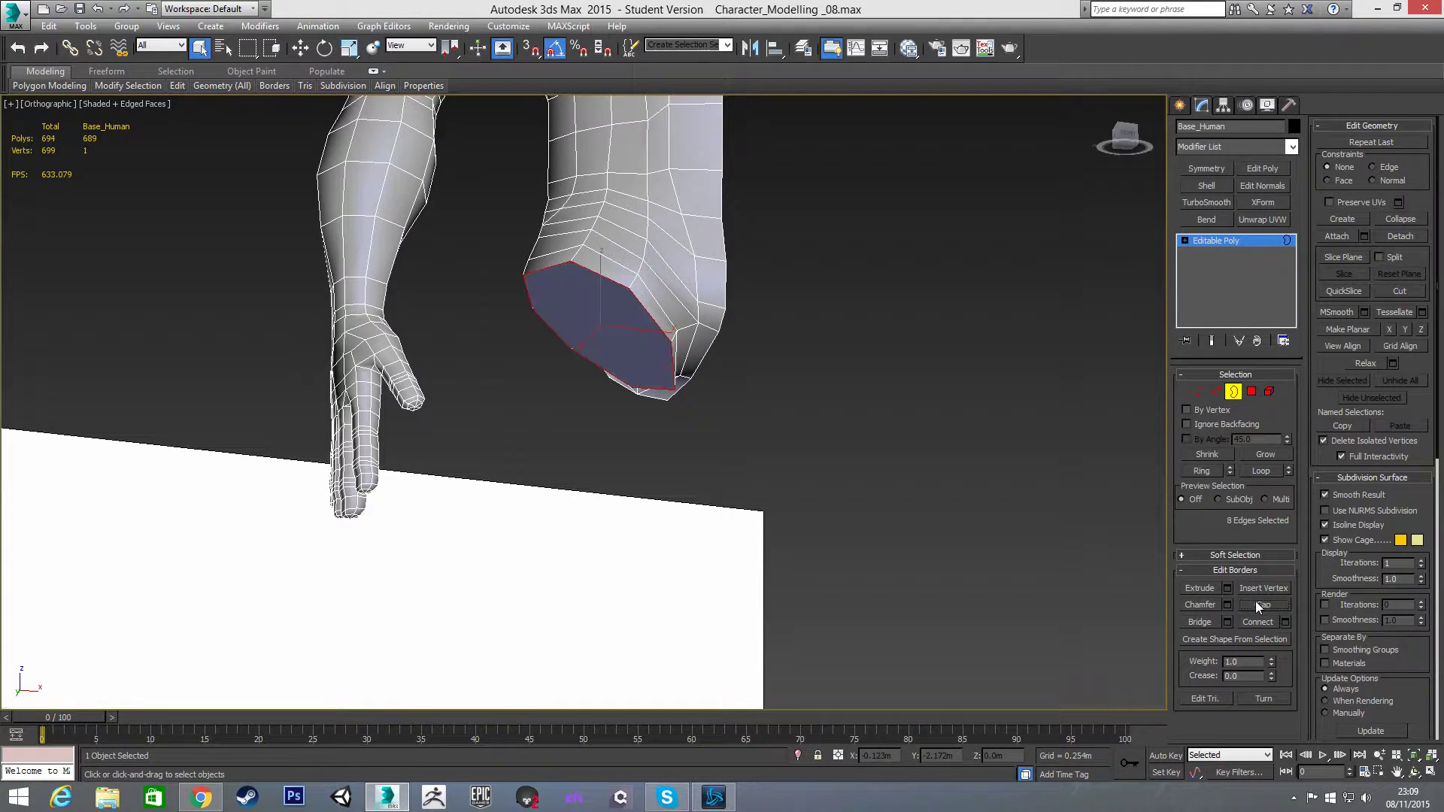
key(4)
key(ctrl+a)
click(612, 335)
Step: Move the cap polygon into line with the upper thigh of the front reference and make it planar
key(f)
scroll(578, 435, up, 5)
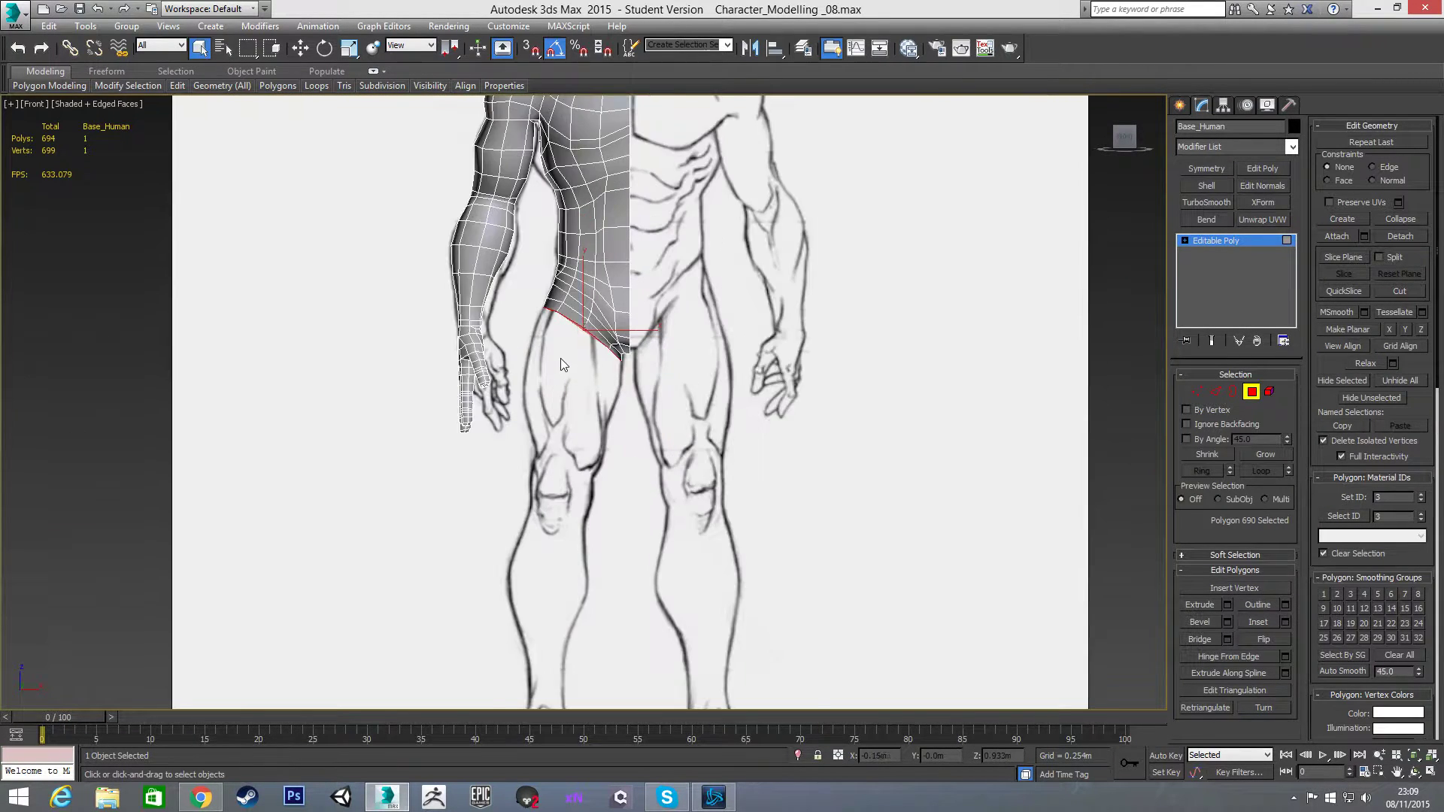
scroll(561, 358, up, 3)
key(w)
drag(611, 324, 603, 358)
scroll(566, 416, up, 2)
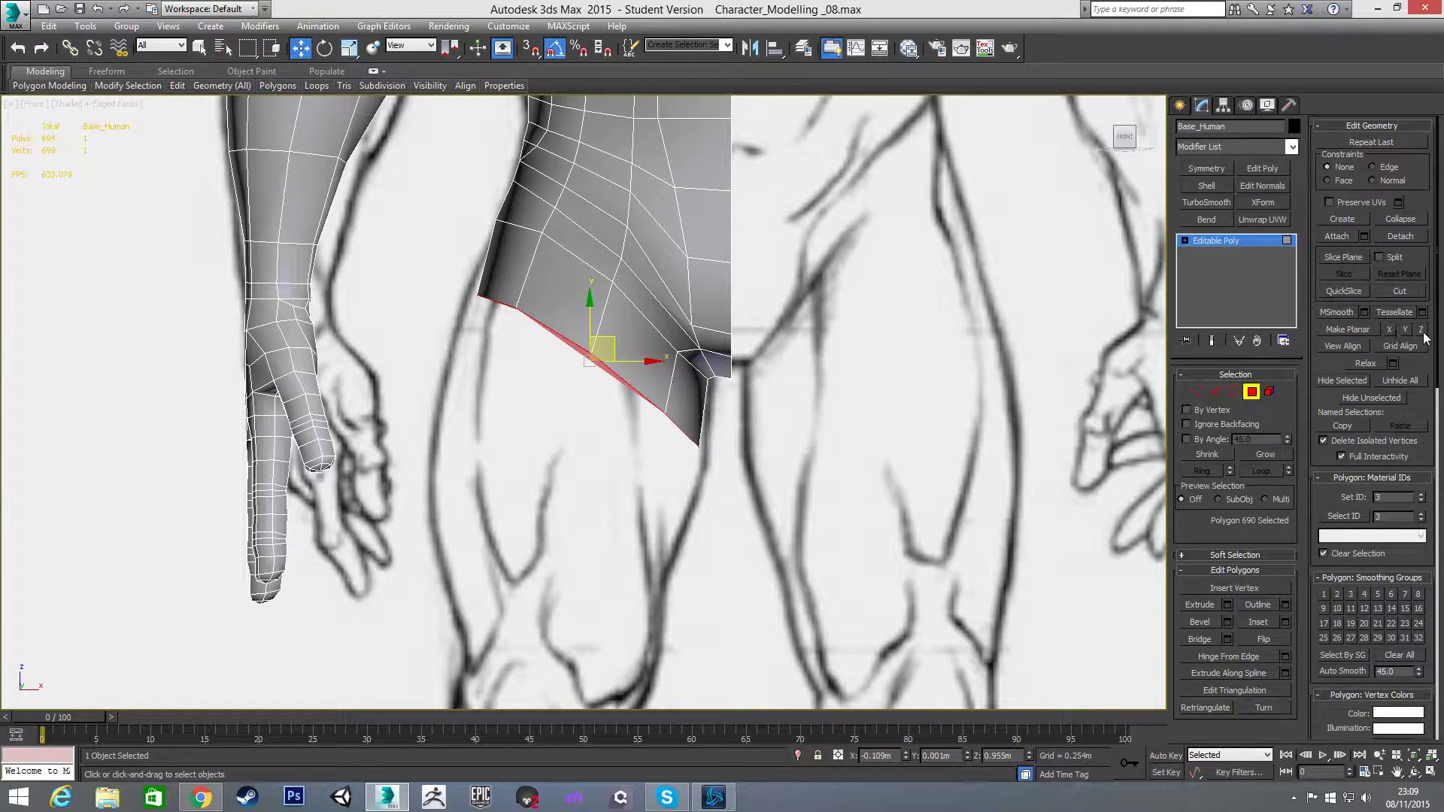
click(1346, 326)
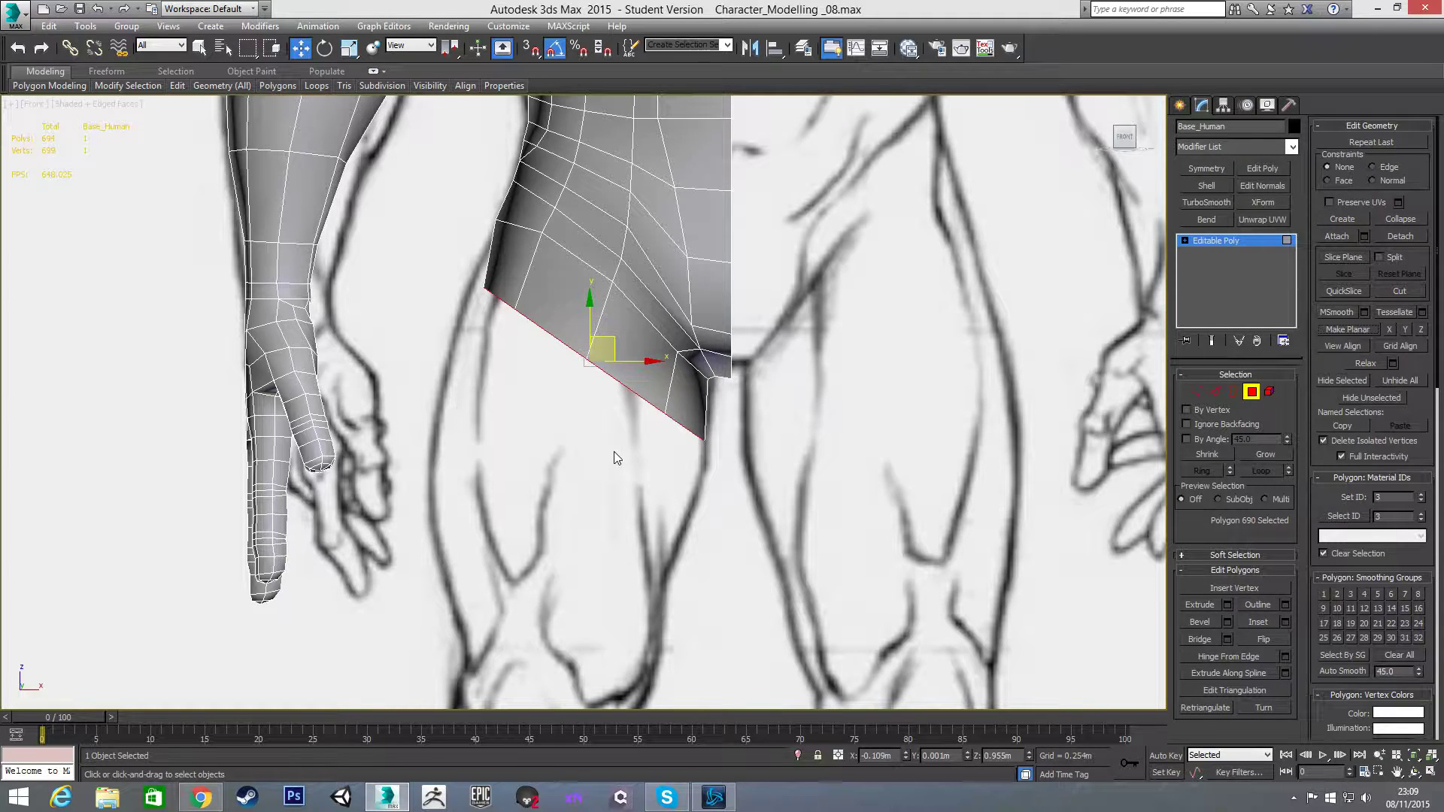
Step: Rotate, move and scale the cap polygon to a shallower slope spanning the upper thigh outline in the front view
key(r)
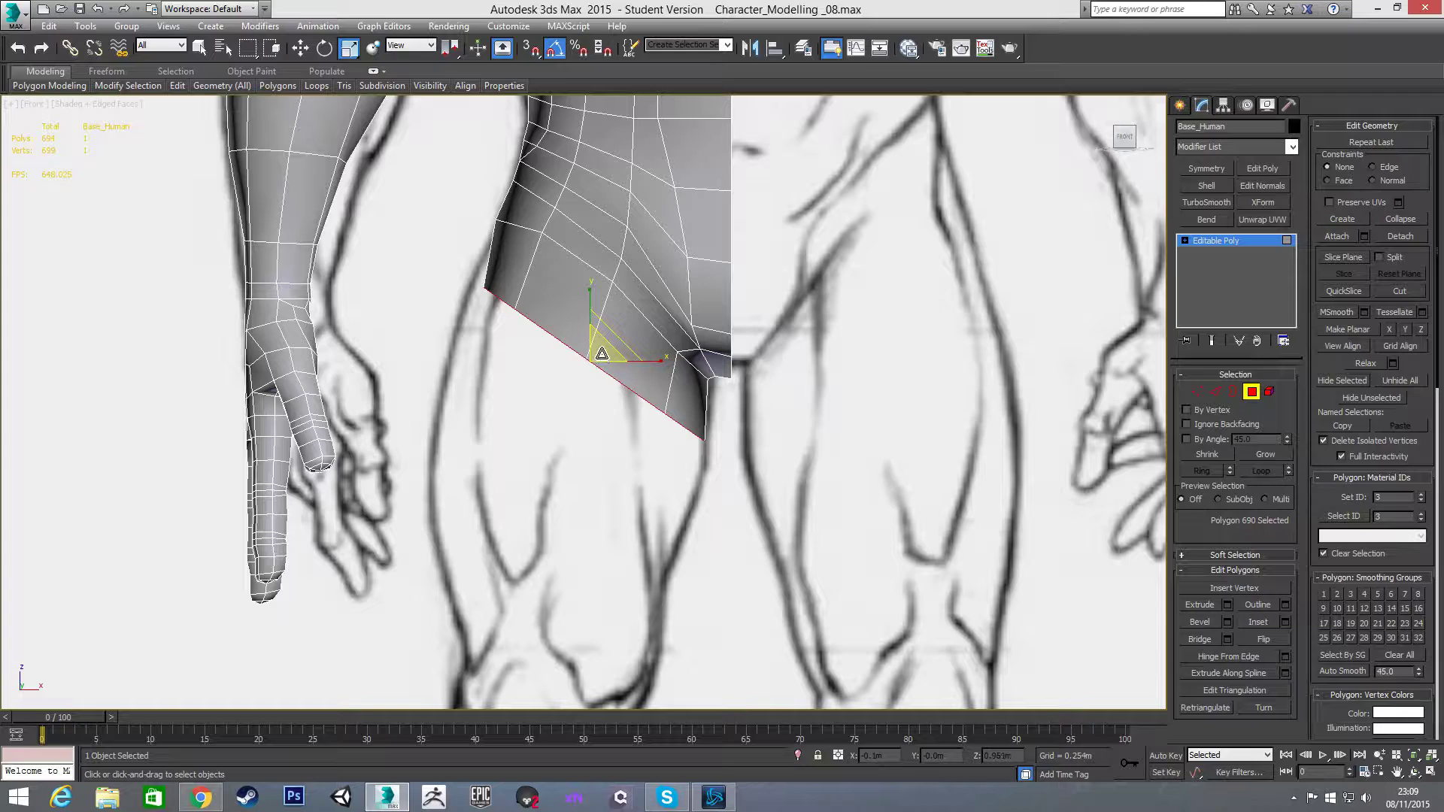
mouse_move(601, 353)
mouse_down()
mouse_move(629, 324)
mouse_move(626, 364)
mouse_move(593, 343)
mouse_up()
key(e)
key(w)
key(r)
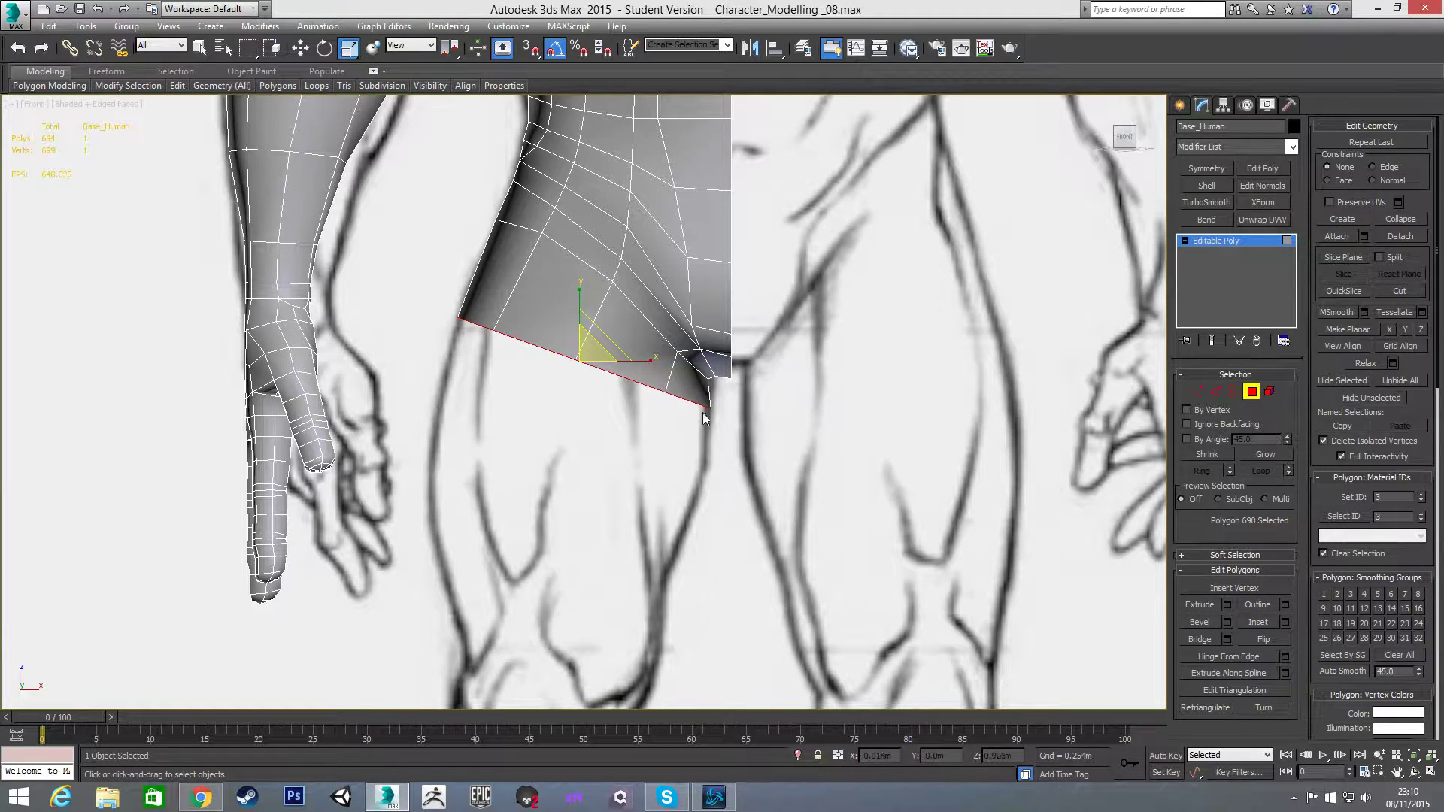
Step: Select the finger polygons, grow the selection up the arm, and hide the selected polygons to uncover the thigh in the side view
key(l)
scroll(557, 367, down, 6)
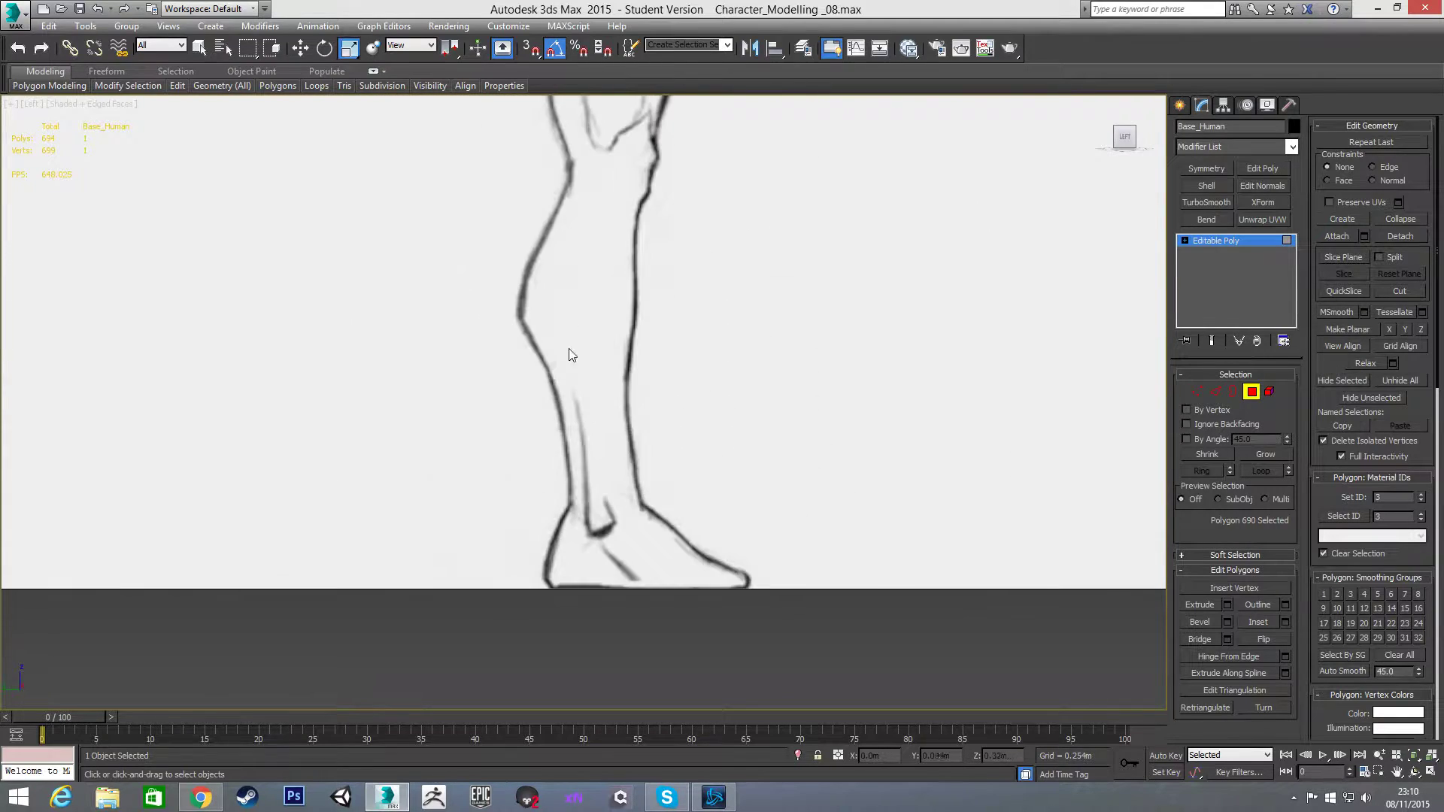
scroll(584, 438, up, 5)
scroll(626, 517, up, 2)
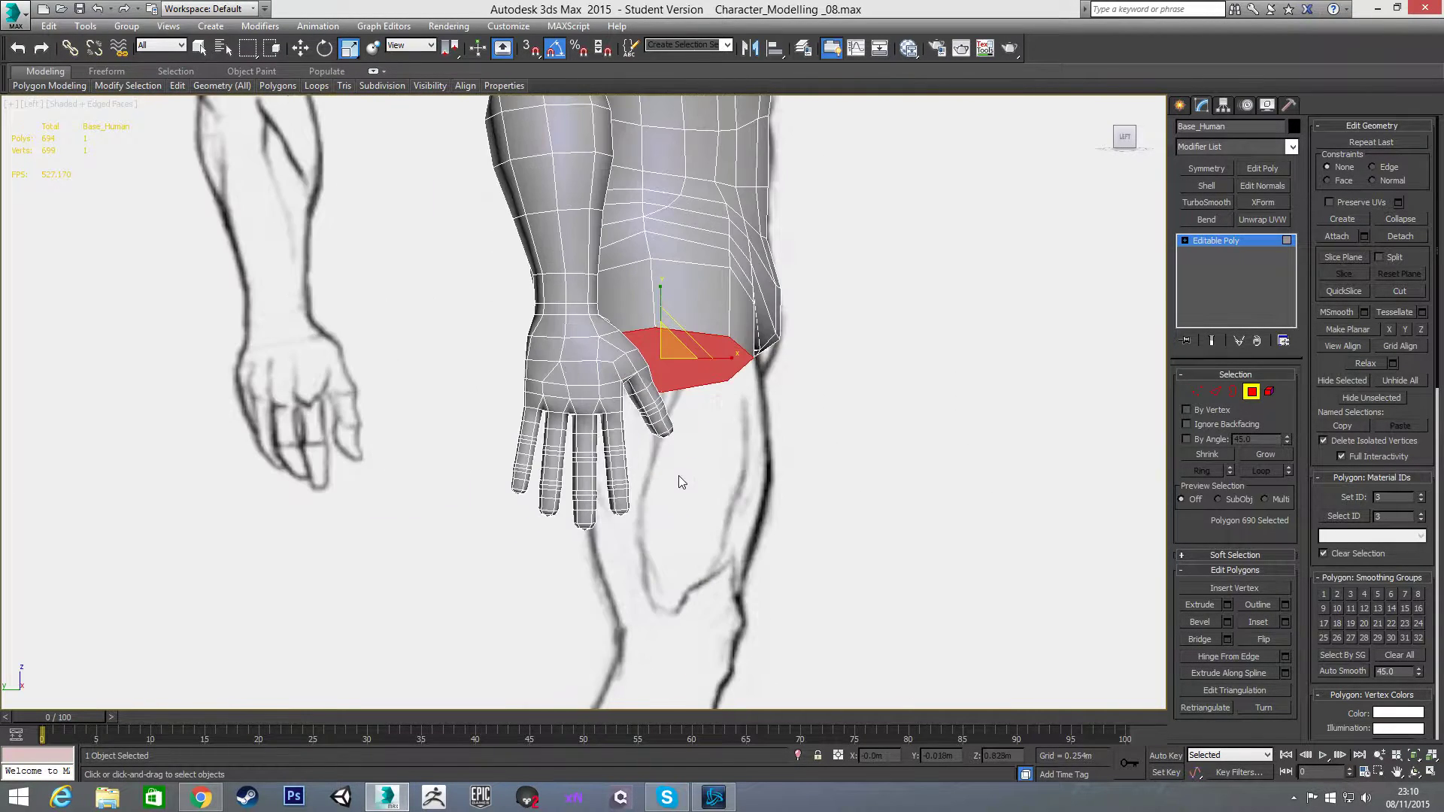
click(752, 487)
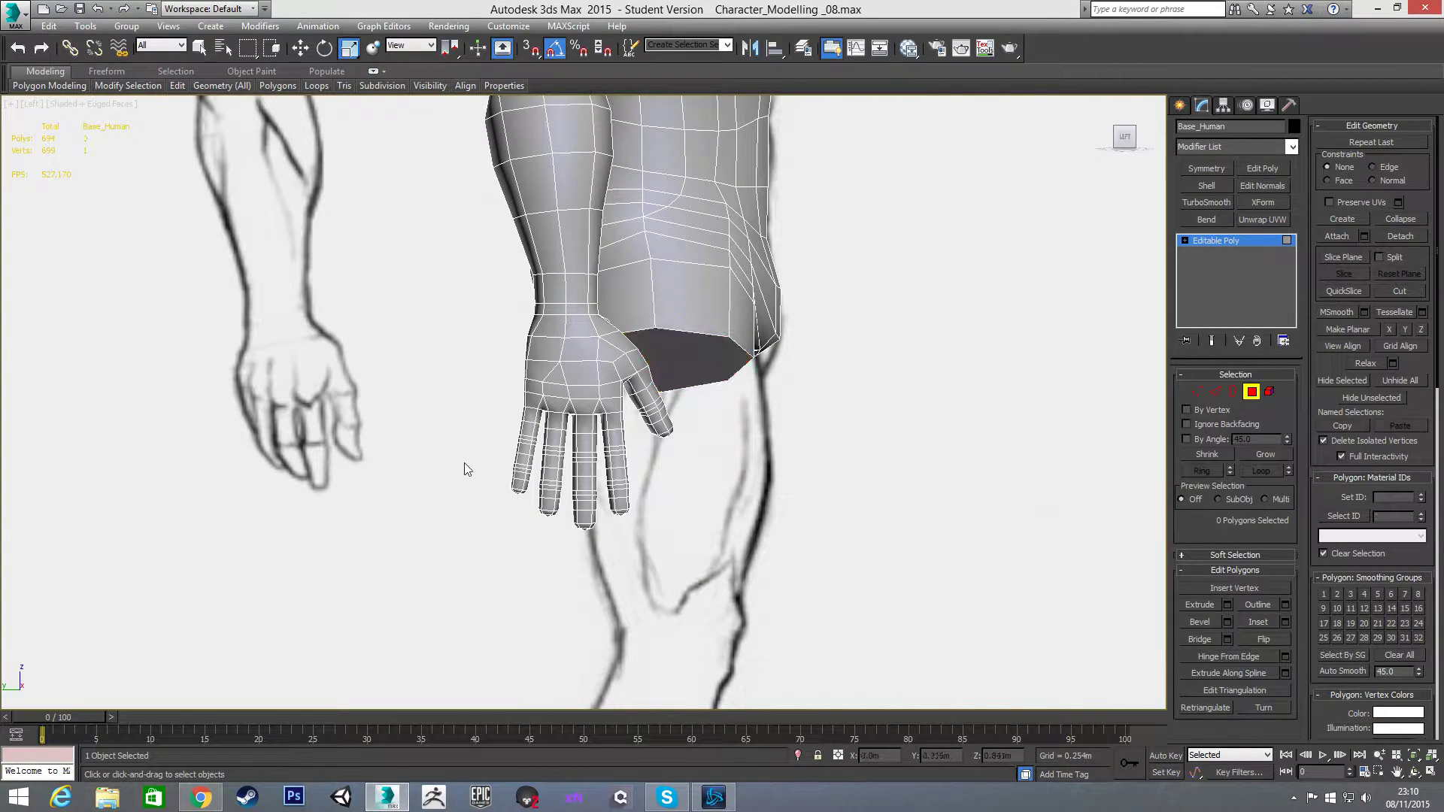
drag(467, 467, 786, 573)
click(1259, 452)
click(1259, 452)
click(1259, 451)
click(1259, 451)
click(1259, 452)
click(1260, 452)
click(1259, 452)
click(1260, 451)
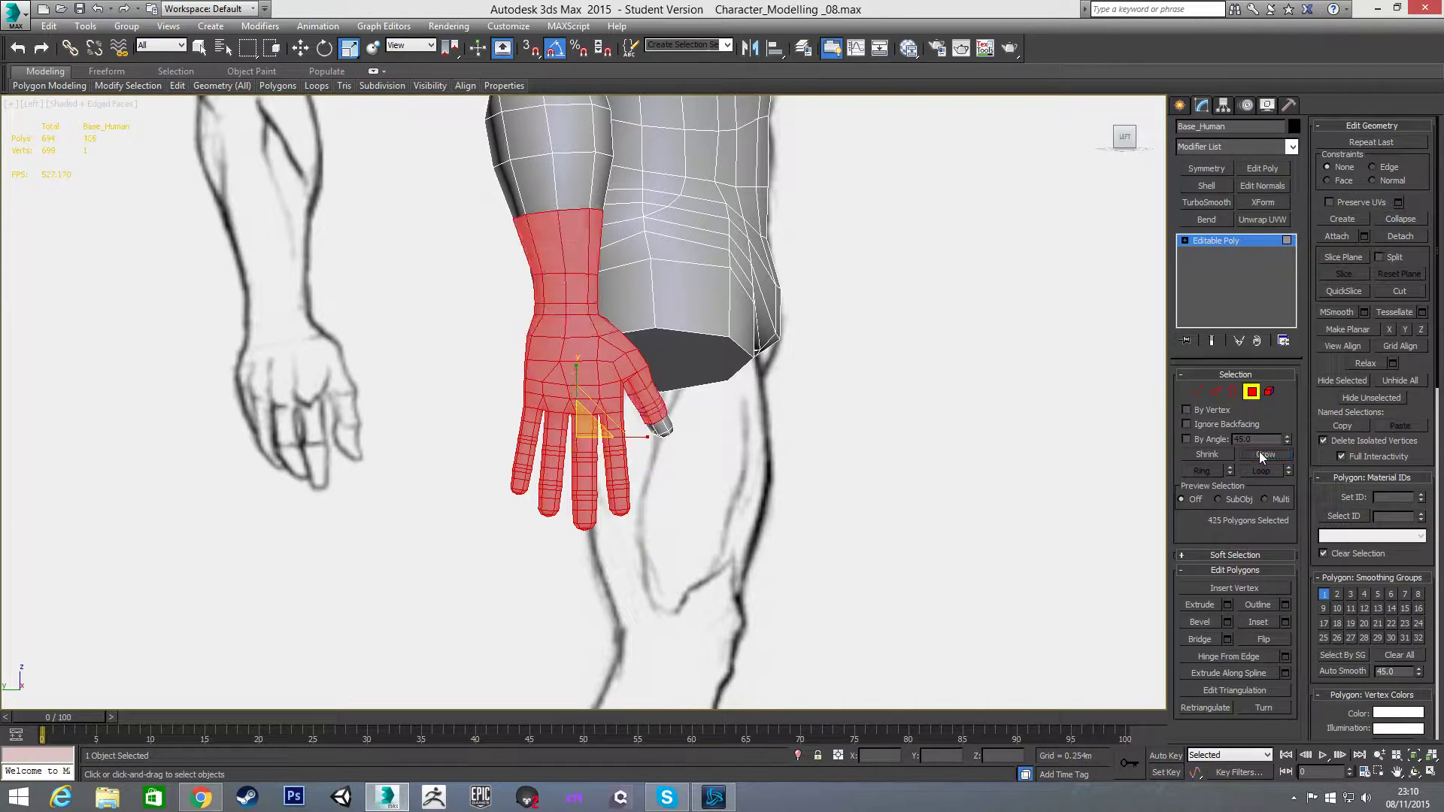
click(1260, 451)
click(1259, 451)
click(1259, 451)
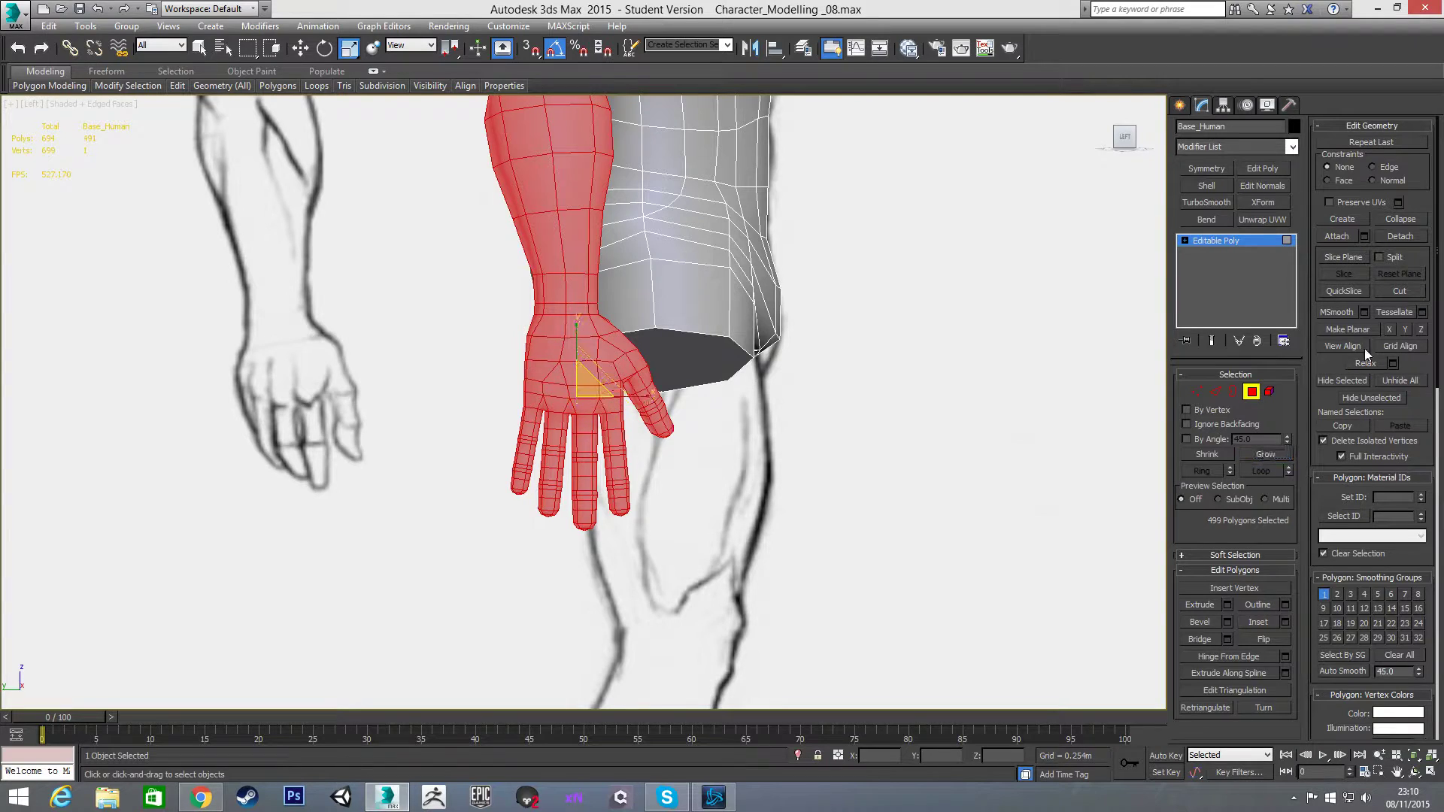
click(1344, 382)
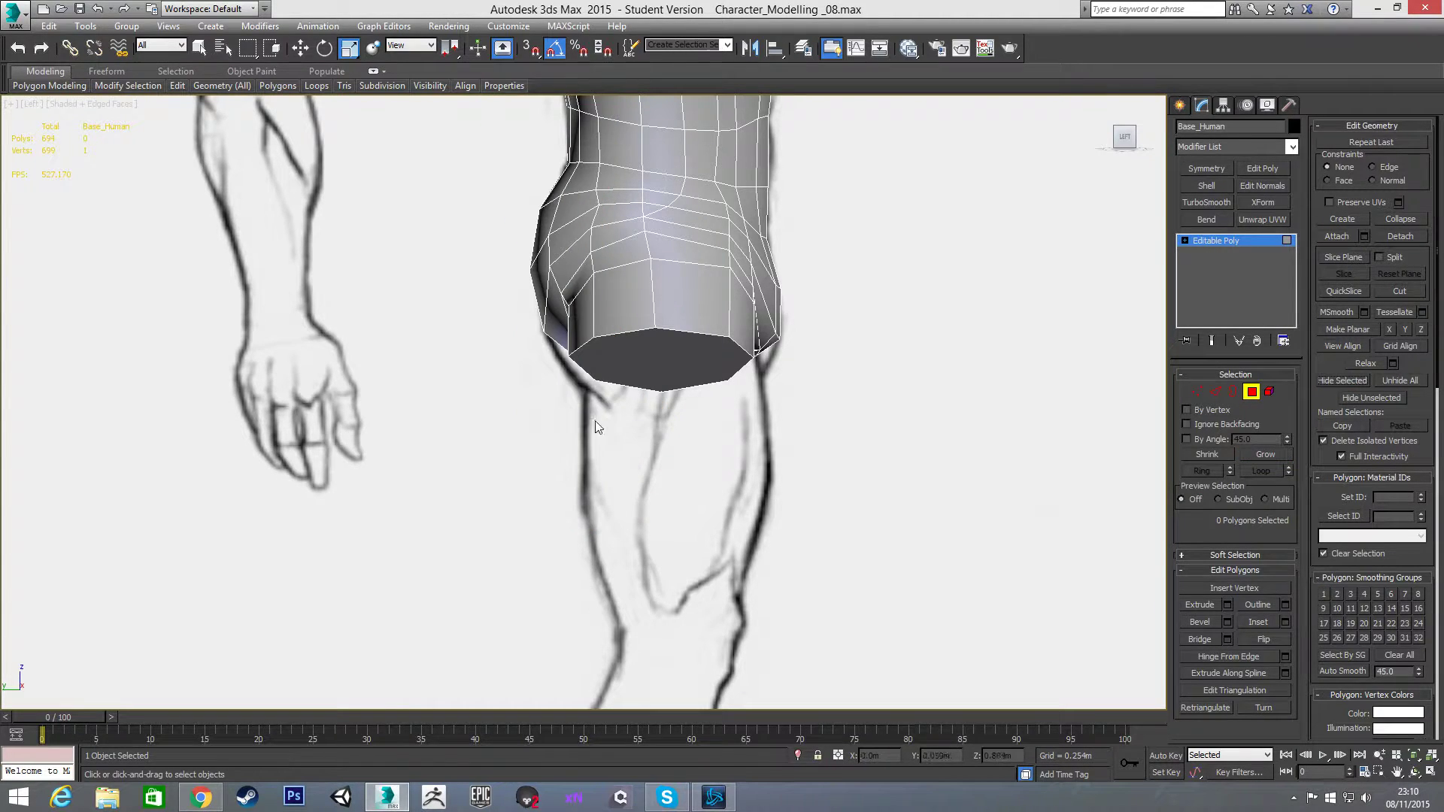
Step: Select the thigh cap polygon and move it slightly forward to fit the thigh outline in the side view
click(679, 350)
key(w)
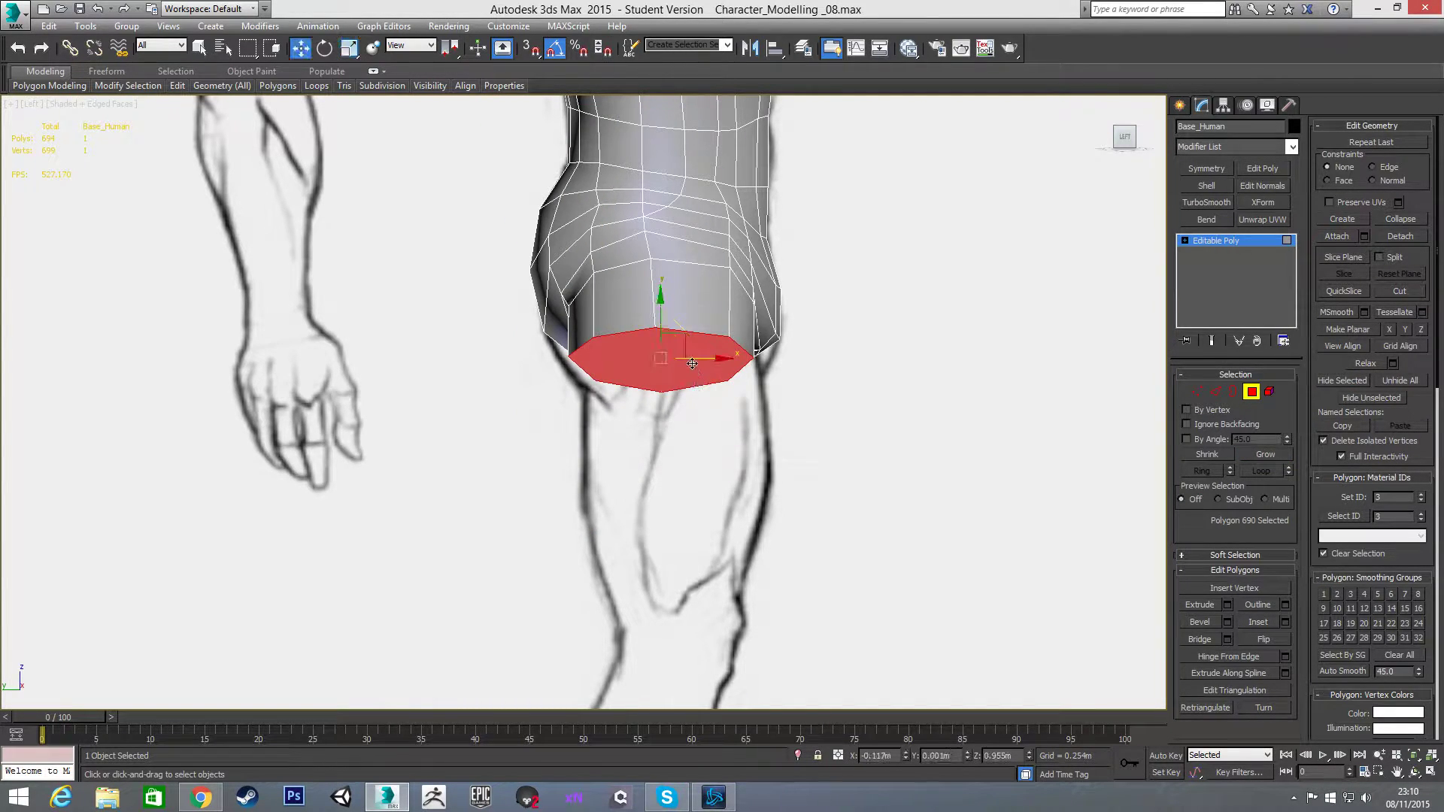
drag(700, 360, 710, 362)
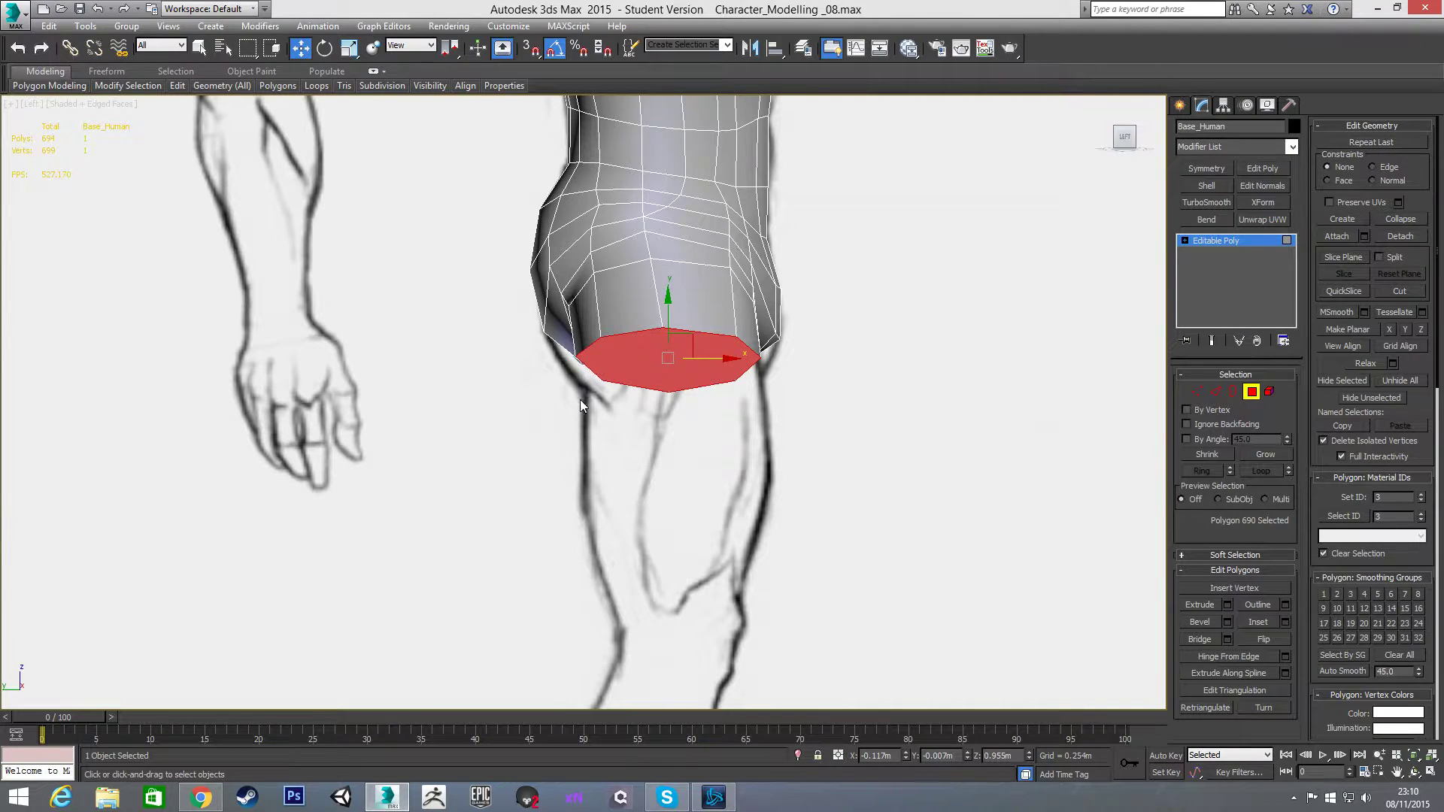
key(f)
scroll(589, 458, down, 4)
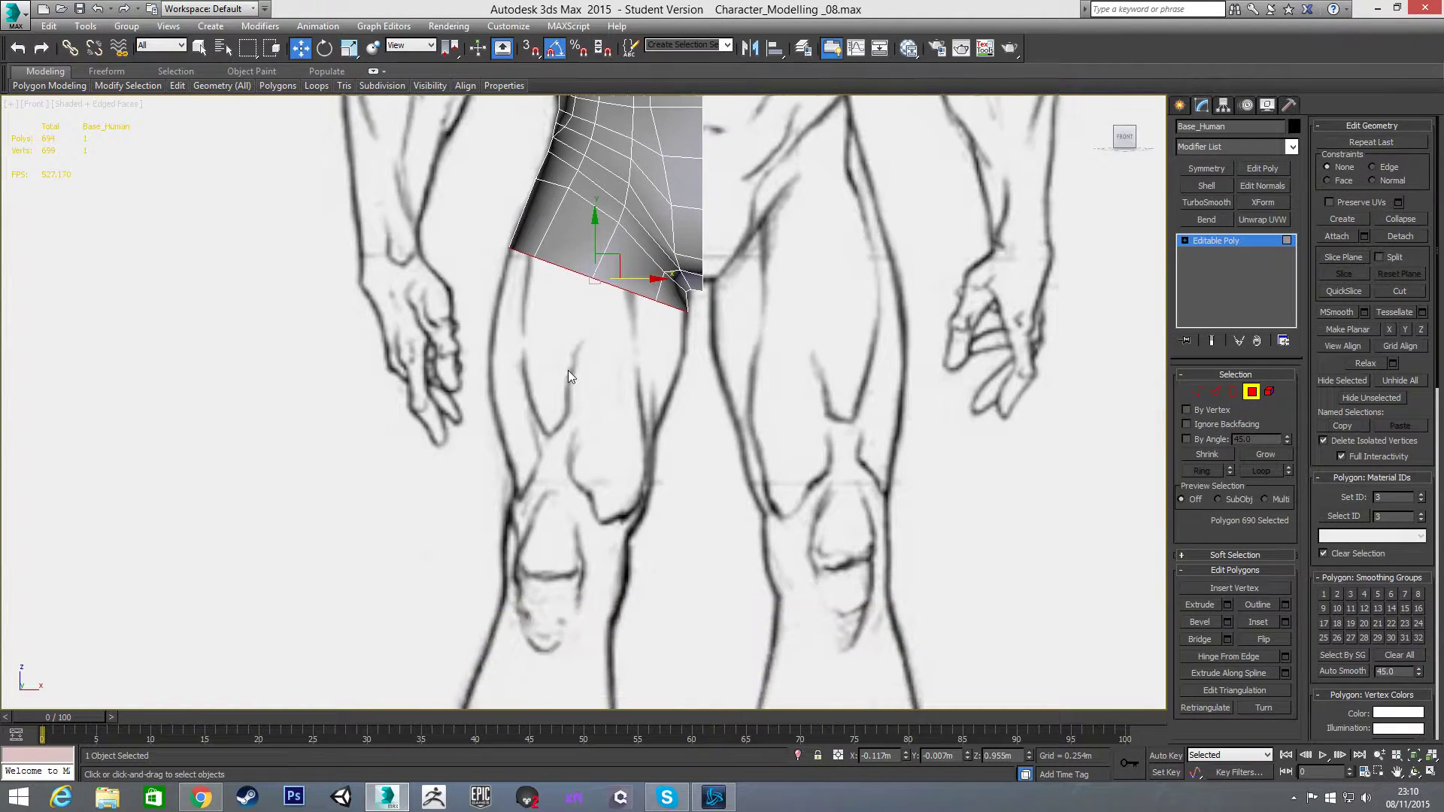
scroll(575, 380, up, 4)
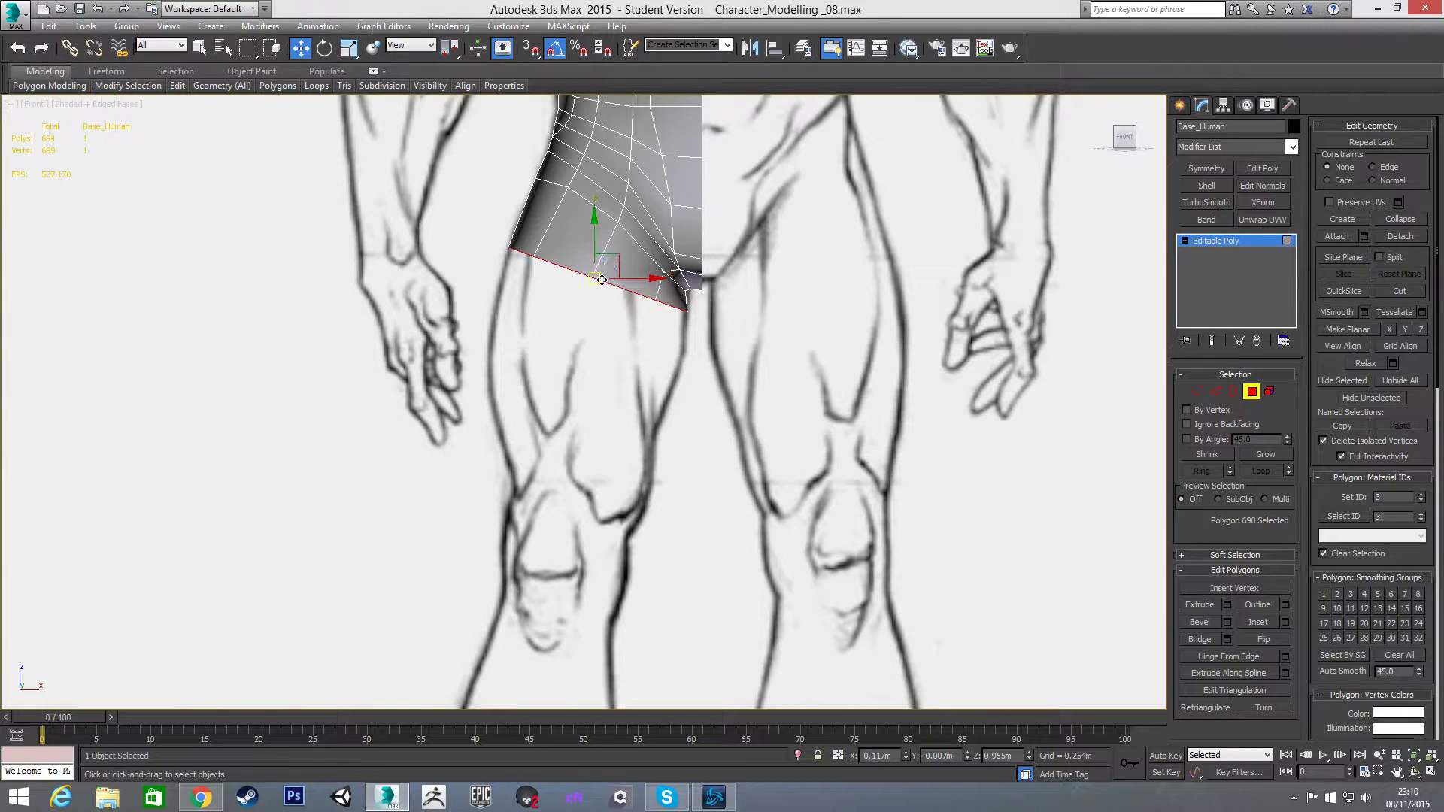
right_click(604, 338)
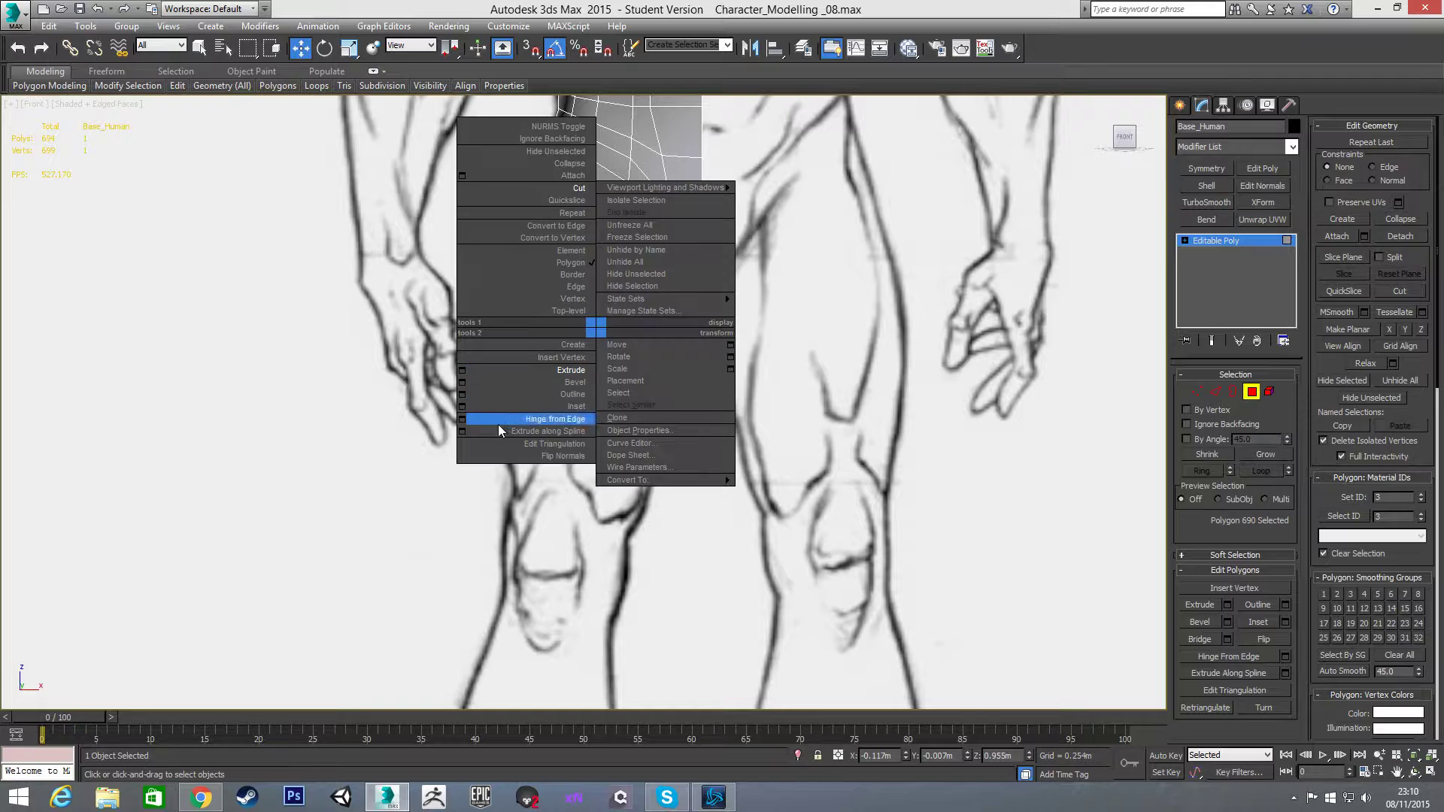
click(465, 380)
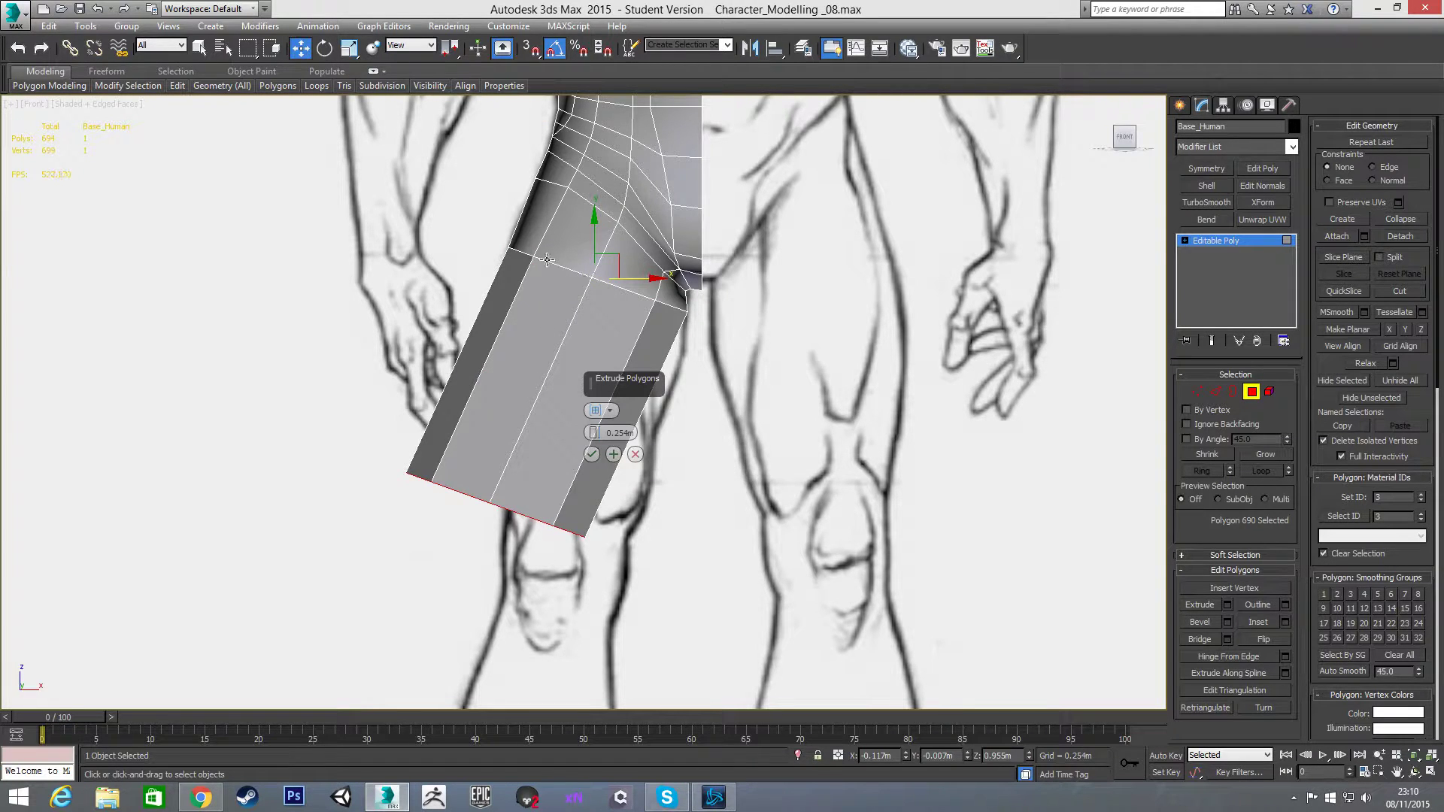
click(635, 454)
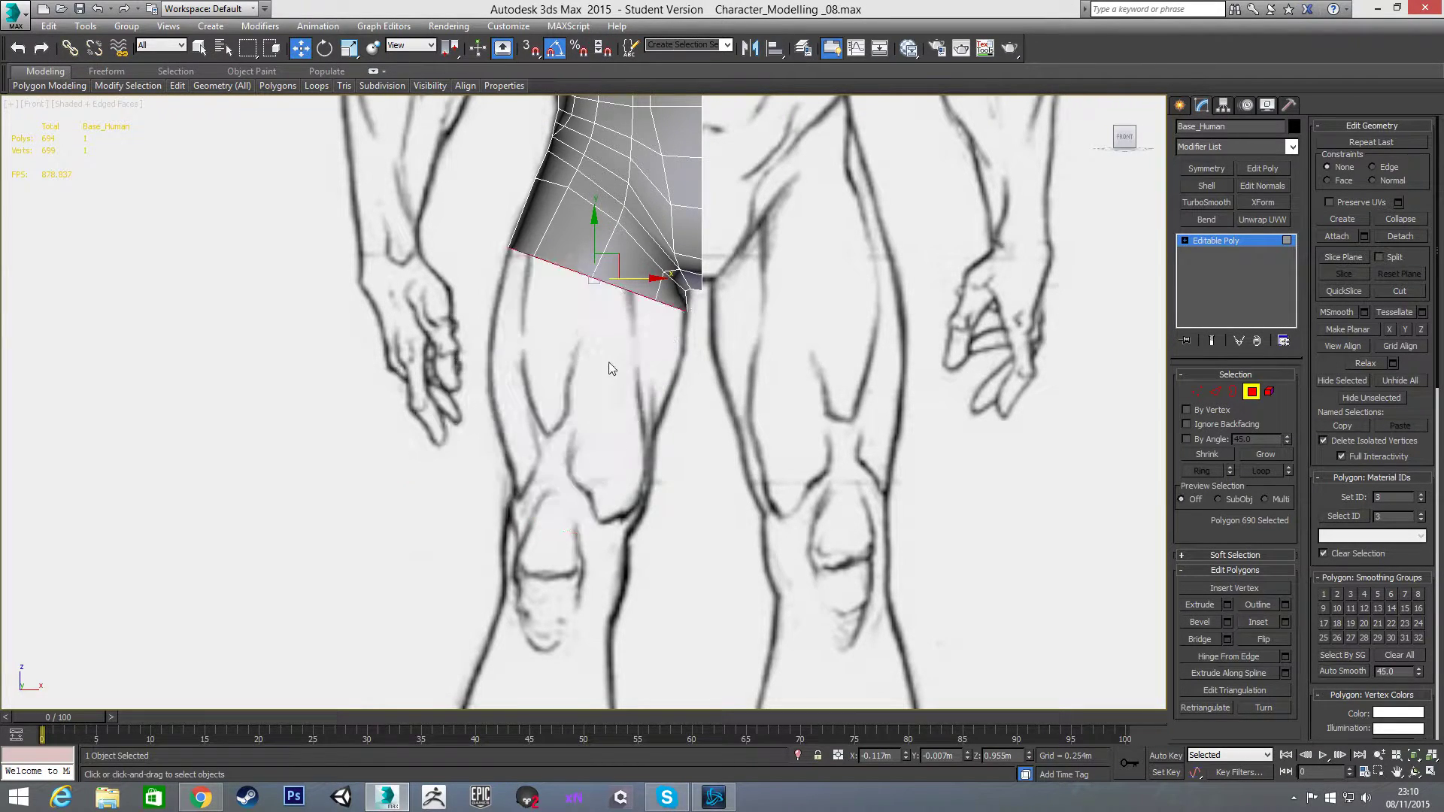
Step: Extrude the thigh cap polygon by 0.254 m
alt+middle_drag(609, 373, 615, 335)
key(f)
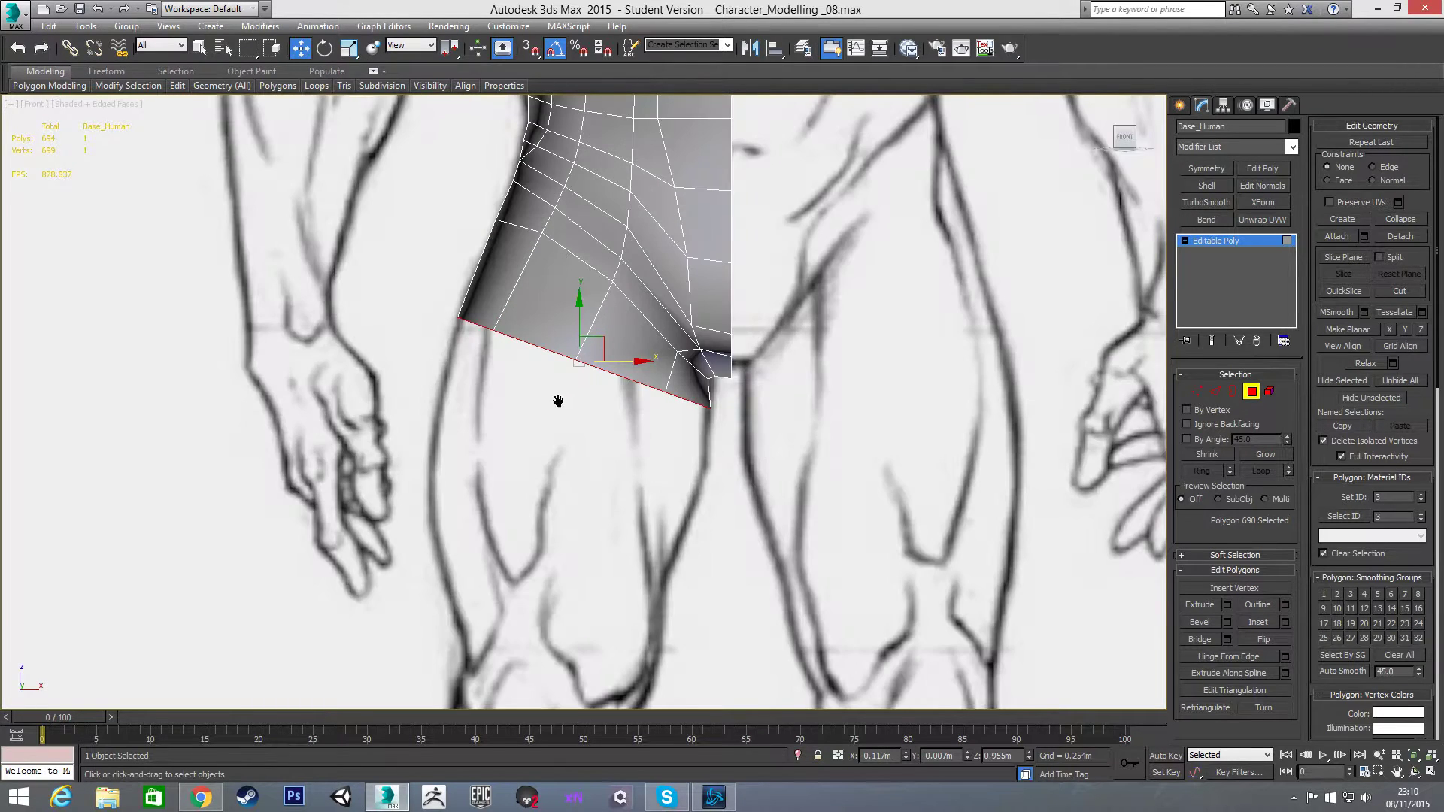
scroll(557, 400, down, 2)
right_click(561, 409)
click(422, 448)
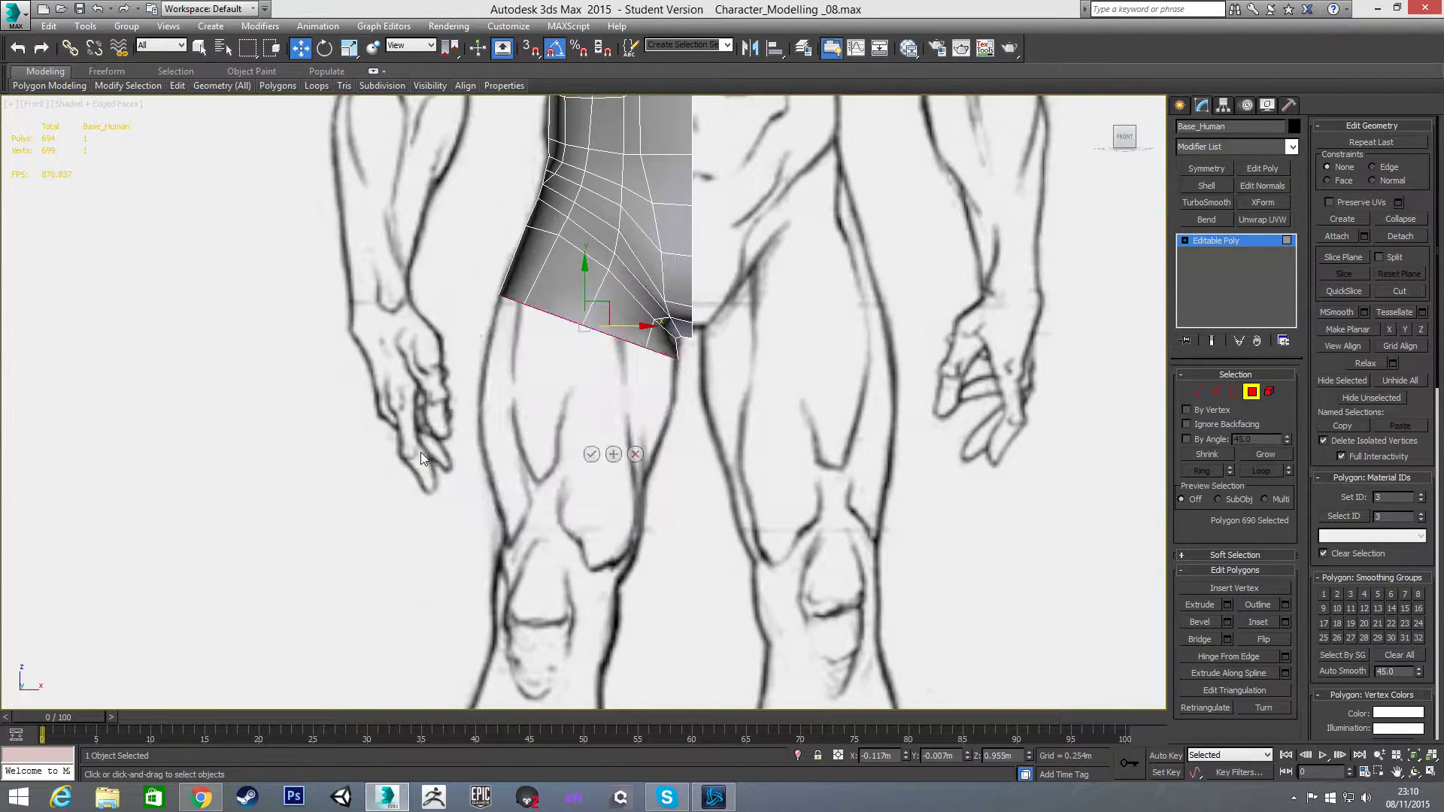
click(587, 456)
Step: Make the mesh see-through and position the extruded end of the thigh just above the knee in the front view
drag(507, 539, 566, 449)
key(alt+x)
middle_drag(532, 513, 554, 453)
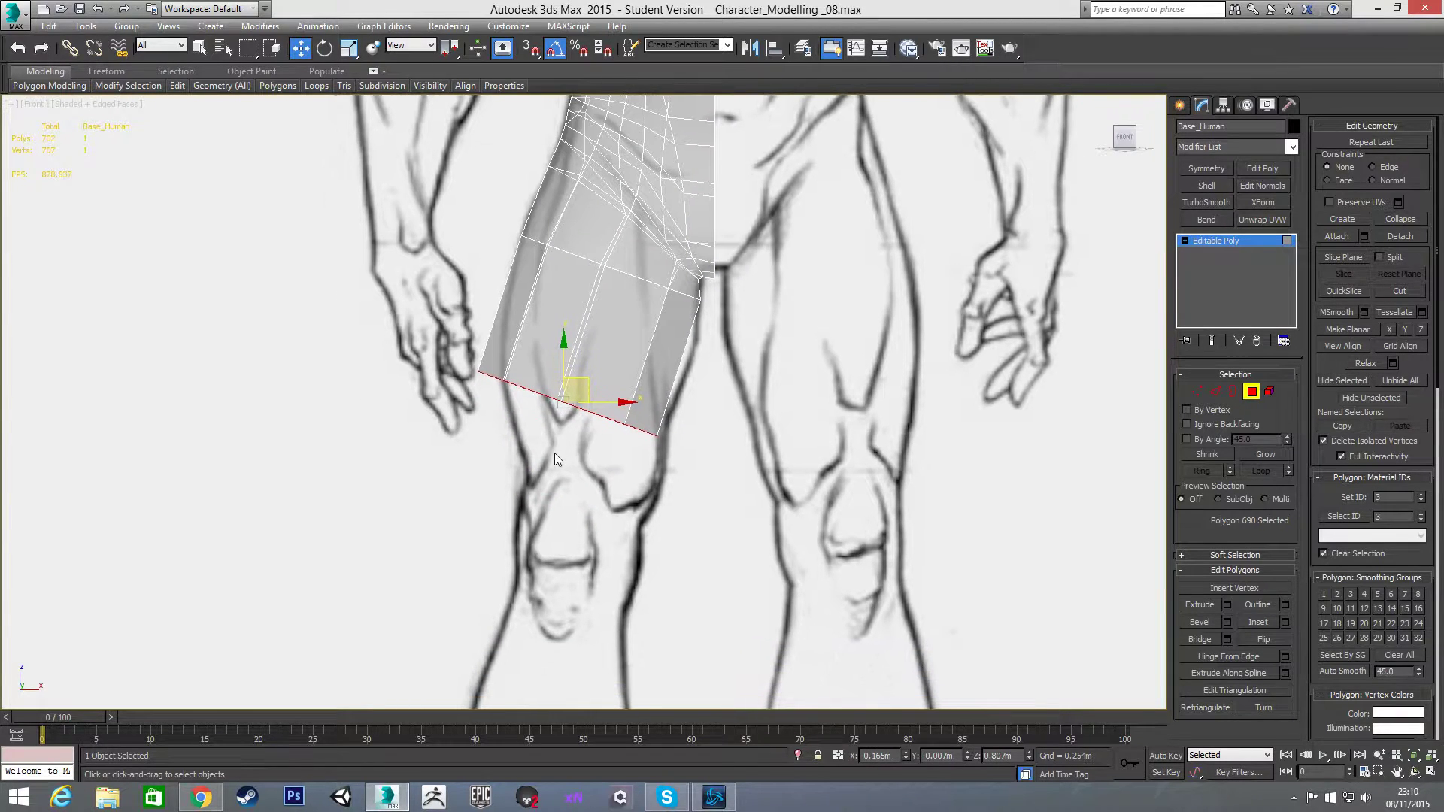
click(587, 395)
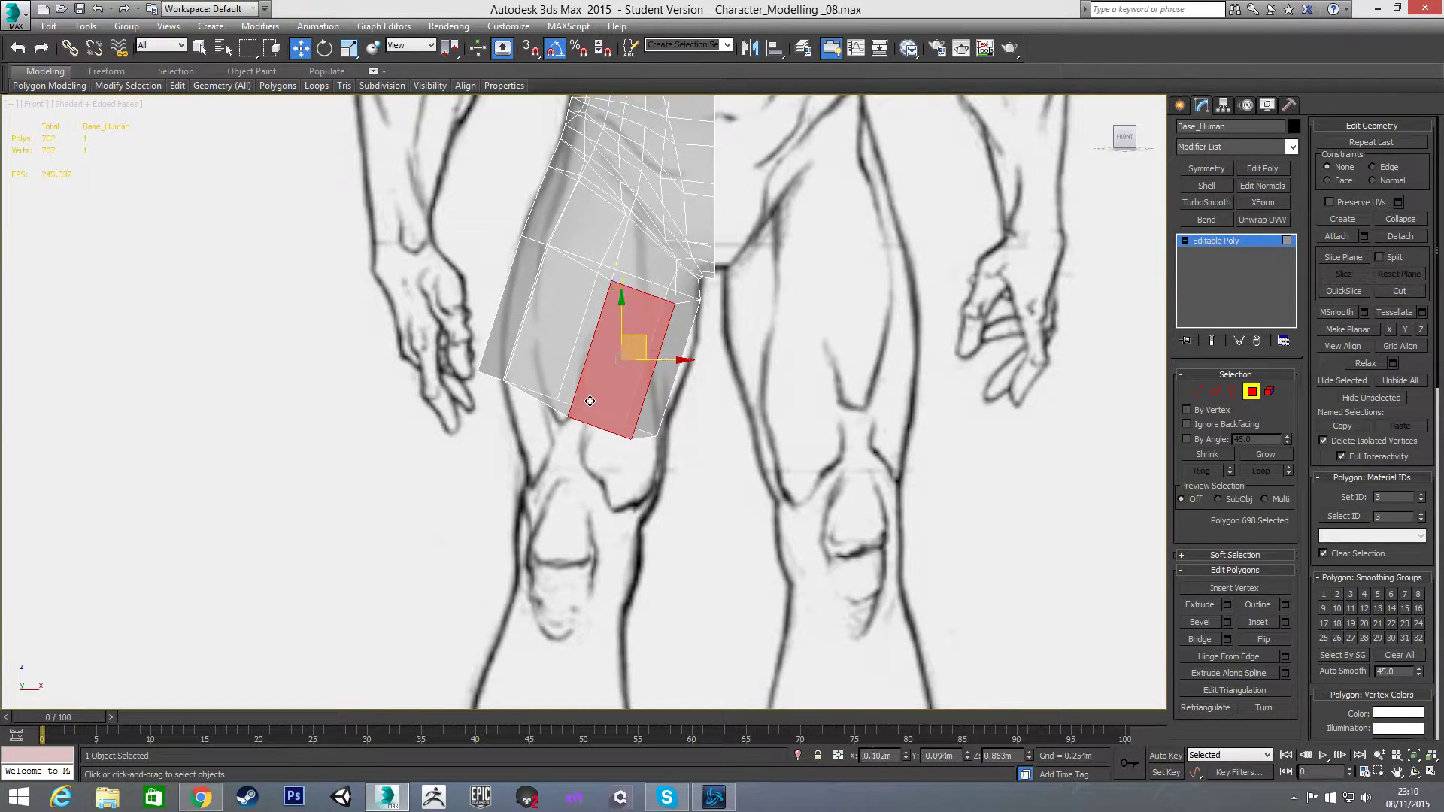
key(ctrl+z)
key(ctrl+z)
drag(588, 385, 598, 455)
middle_drag(554, 496, 558, 449)
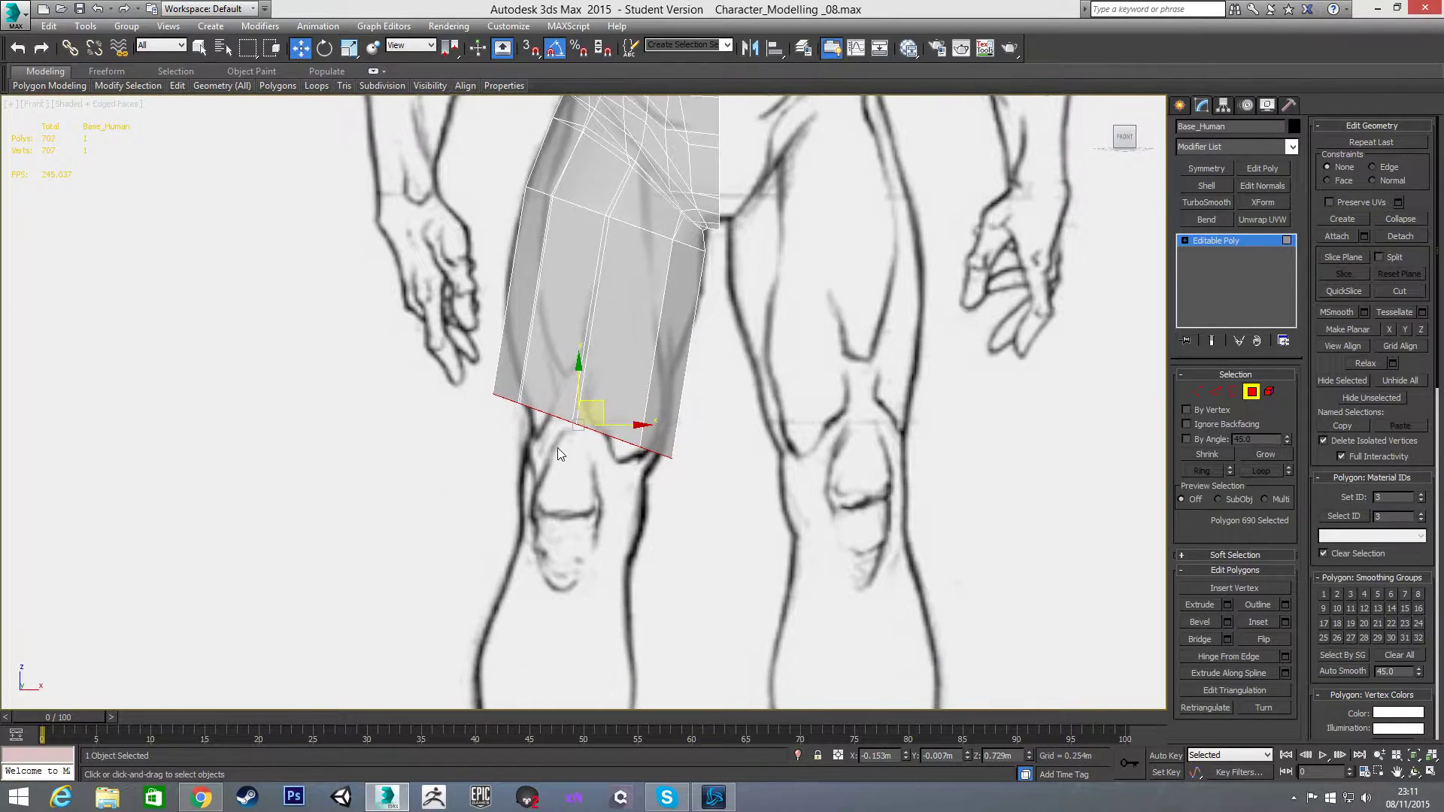
Step: Rotate the thigh's end polygon nearly horizontal, then move and scale it to the leg width above the knee
key(e)
mouse_move(632, 410)
mouse_down()
mouse_move(621, 390)
mouse_move(602, 412)
mouse_move(599, 462)
mouse_move(638, 435)
mouse_up()
key(w)
key(r)
key(w)
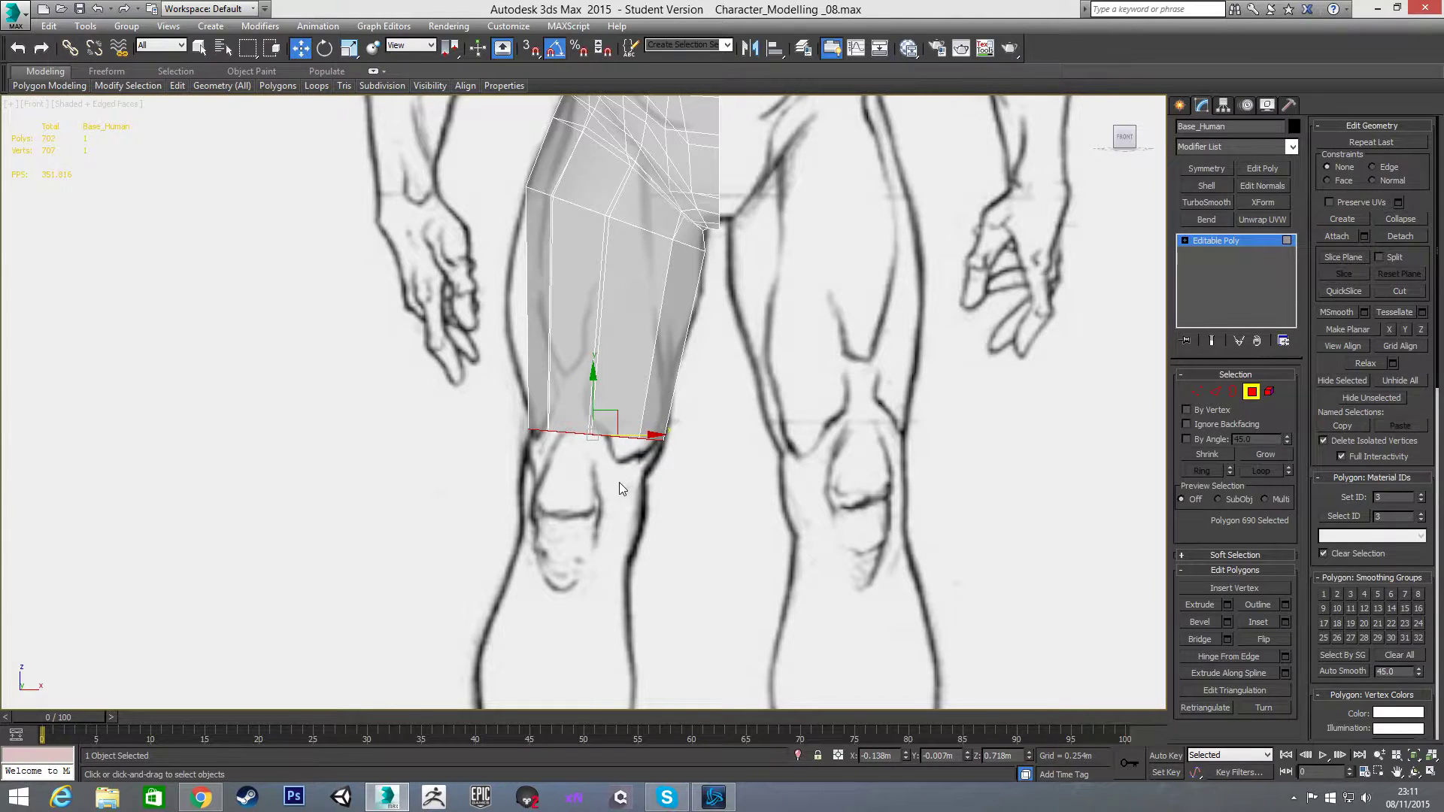
Step: Move the end polygon above the knee slightly forward and scale it to fit the leg outline in the side view
key(l)
middle_drag(669, 536, 669, 404)
scroll(669, 405, up, 2)
mouse_move(704, 455)
mouse_down()
mouse_move(750, 456)
mouse_move(723, 457)
mouse_up()
key(r)
key(w)
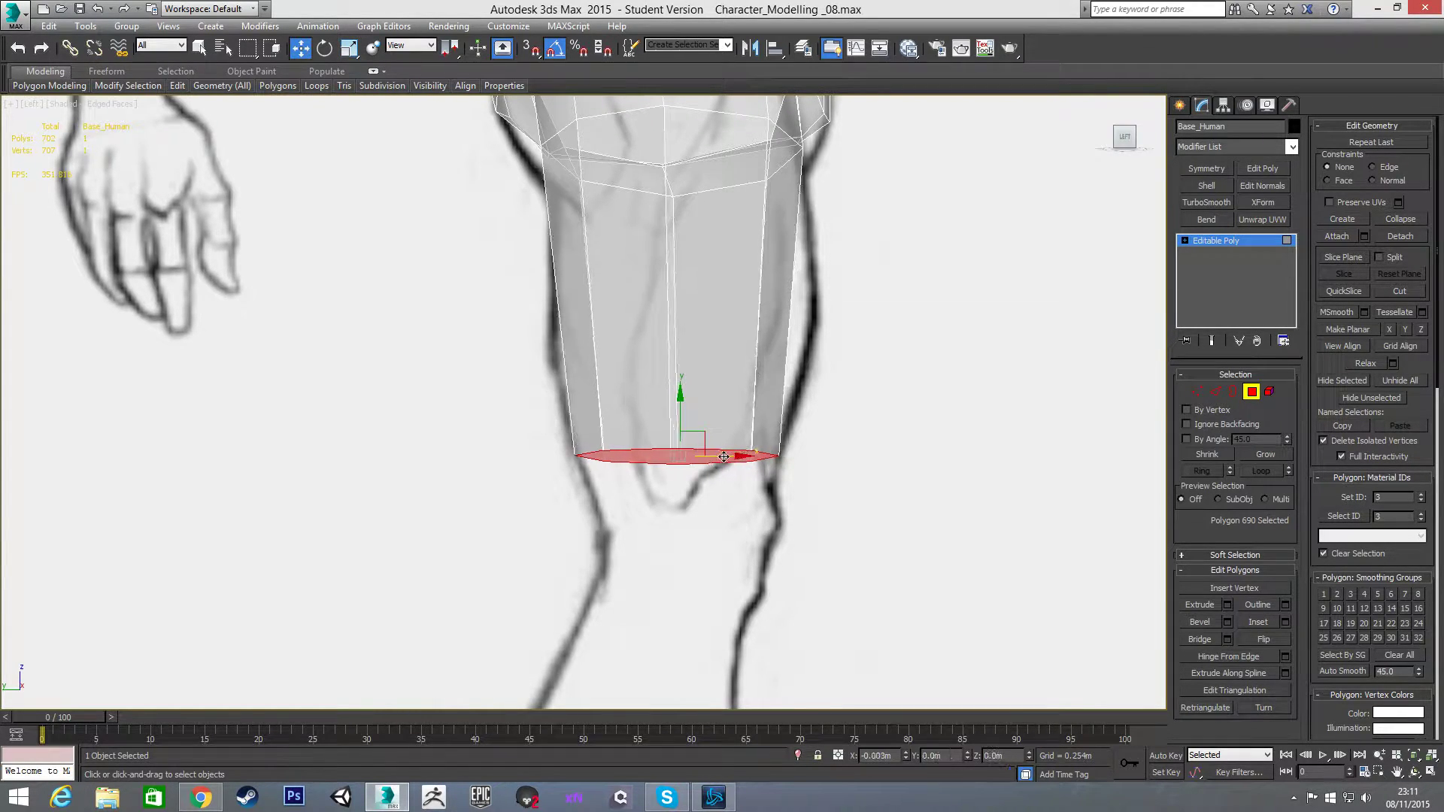
Step: Extrude the end polygon above the knee by 0.254 m down the leg
key(f)
scroll(528, 494, down, 5)
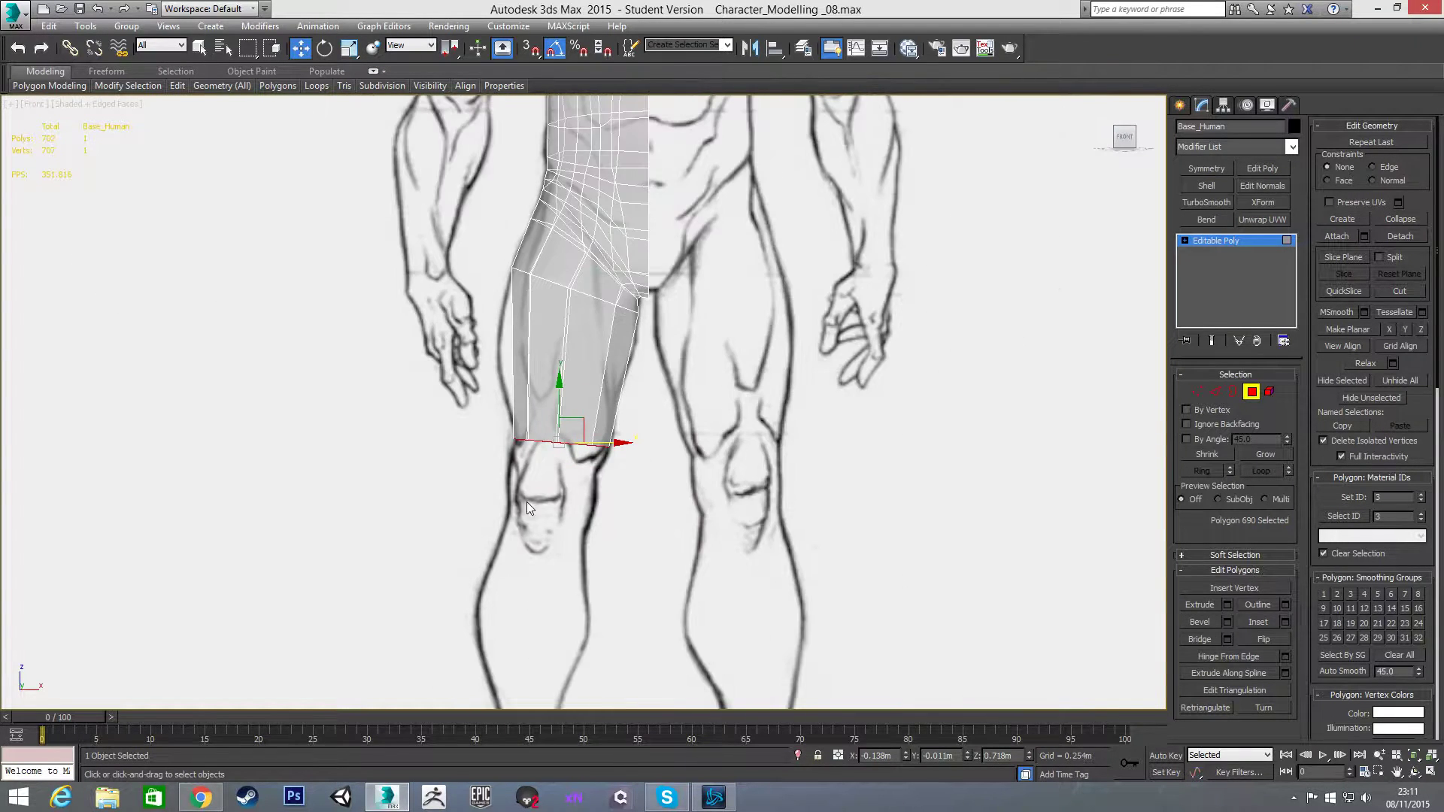
scroll(604, 428, up, 3)
right_click(613, 436)
click(475, 476)
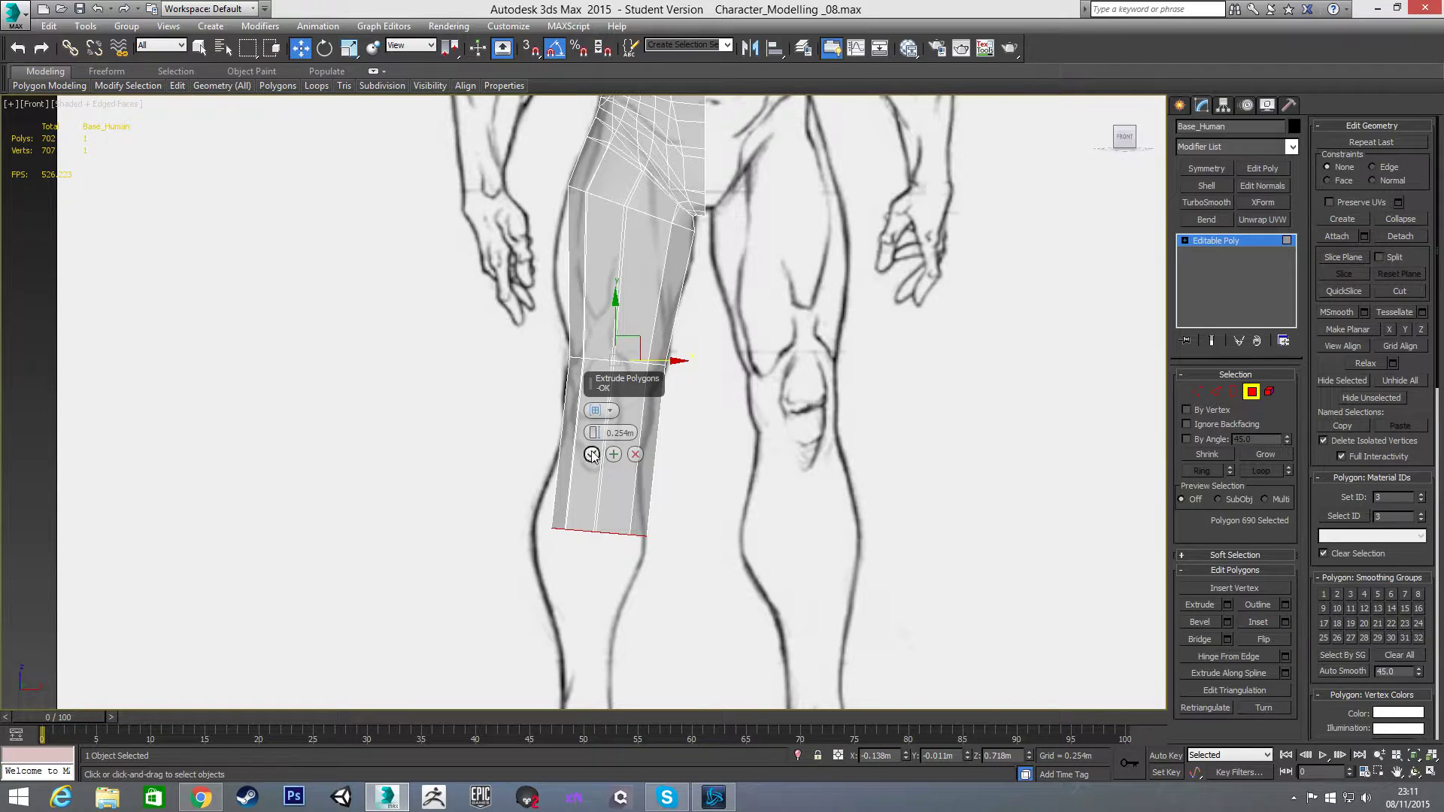
click(591, 455)
Step: Position the new end polygon at the base of the kneecap and scale it to the leg width in the front view
drag(609, 519, 623, 434)
scroll(624, 428, up, 3)
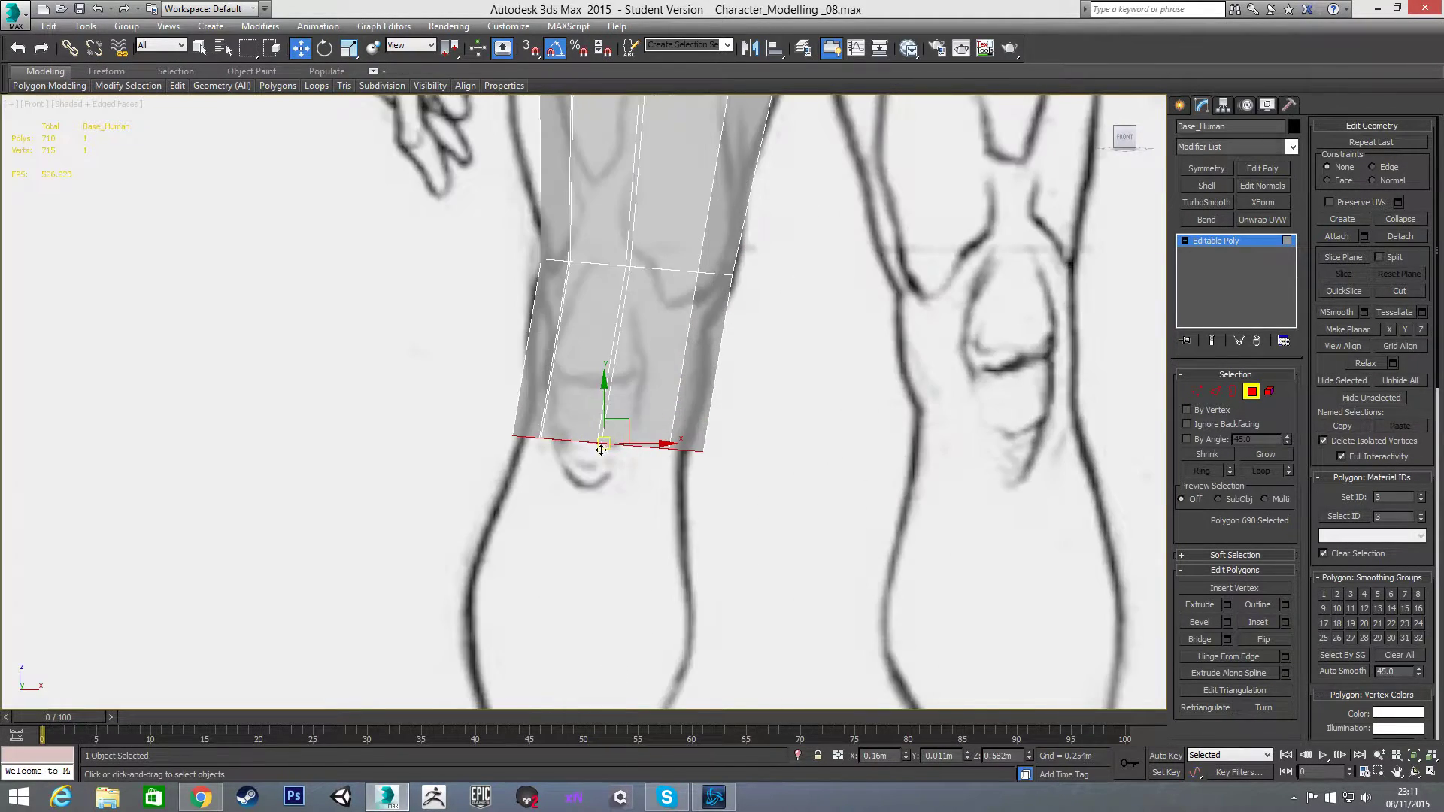
key(r)
drag(606, 430, 619, 499)
key(w)
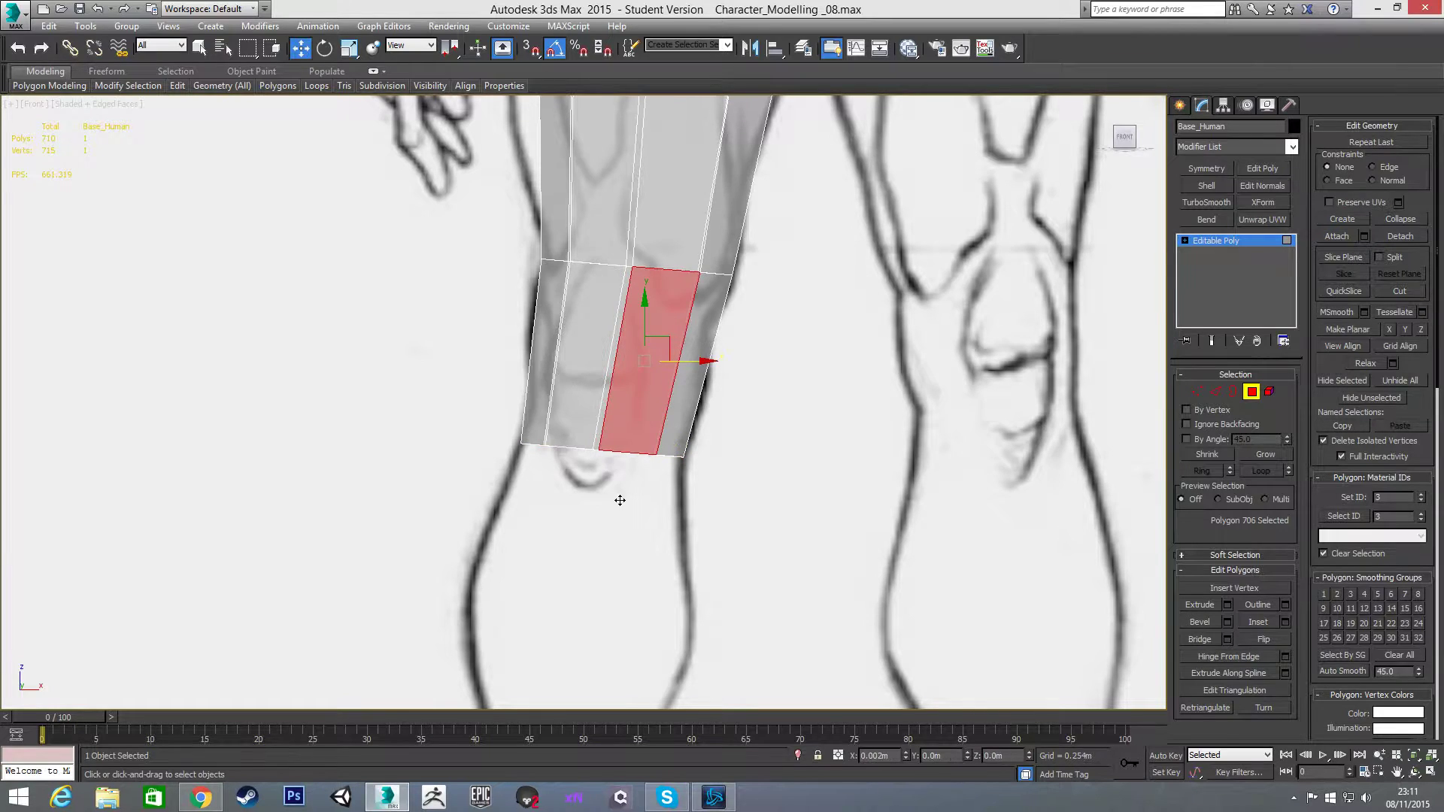
key(ctrl+z)
key(ctrl+z)
mouse_move(622, 432)
mouse_down()
mouse_move(593, 488)
mouse_move(619, 433)
mouse_move(635, 450)
mouse_up()
key(ctrl+z)
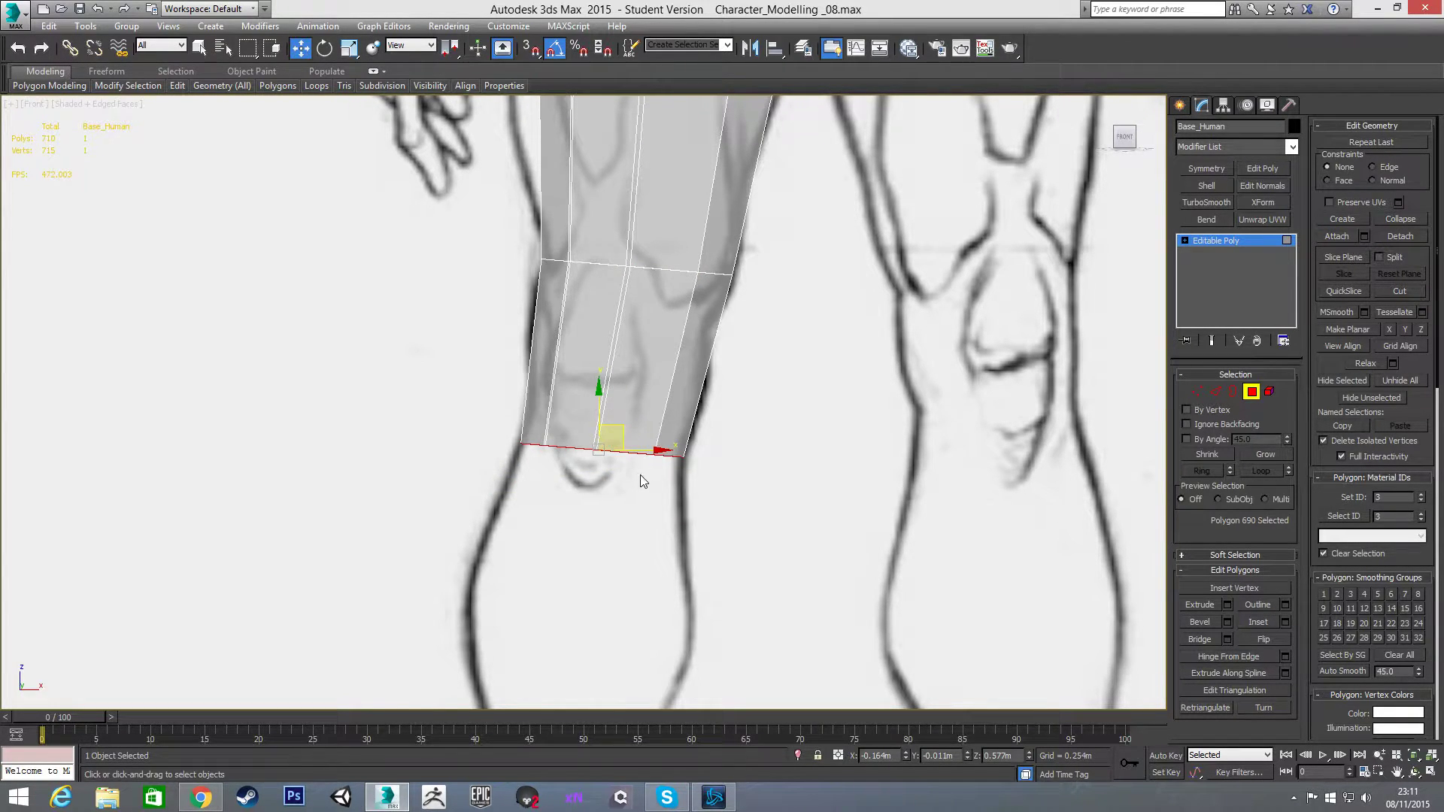
Step: Move the end polygon below the knee backward to fit the leg outline in the side view
key(l)
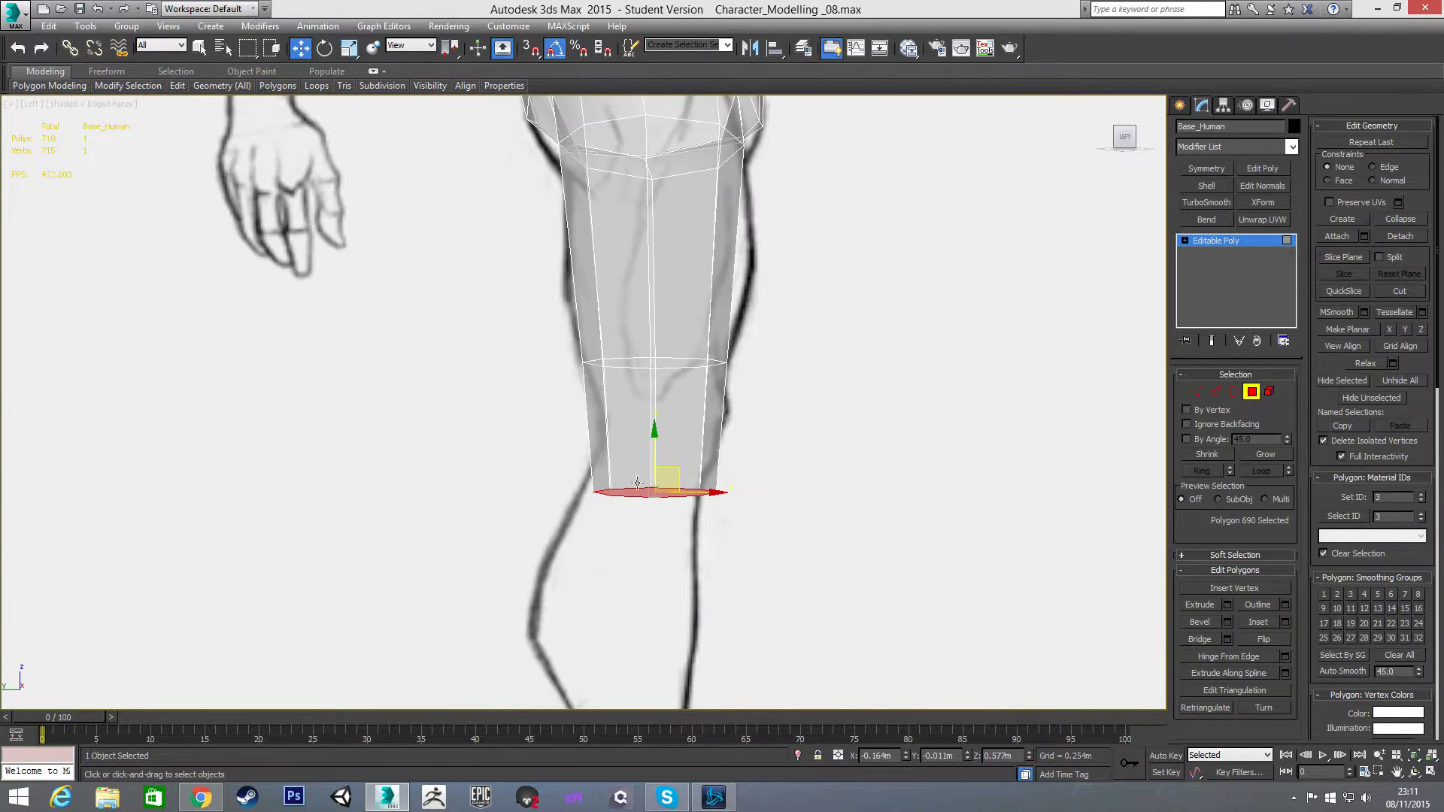
drag(692, 494, 680, 496)
scroll(613, 515, up, 2)
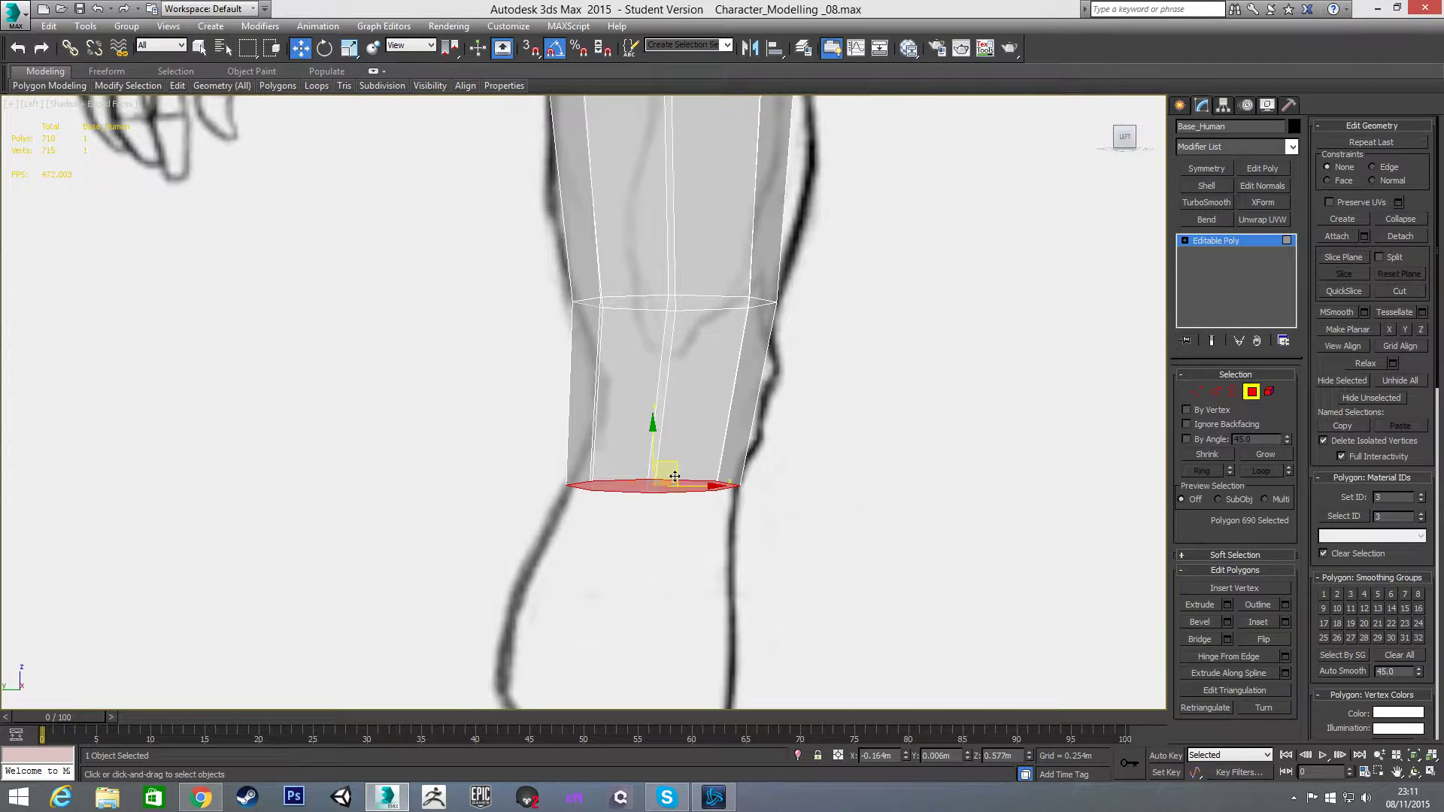
scroll(578, 518, down, 2)
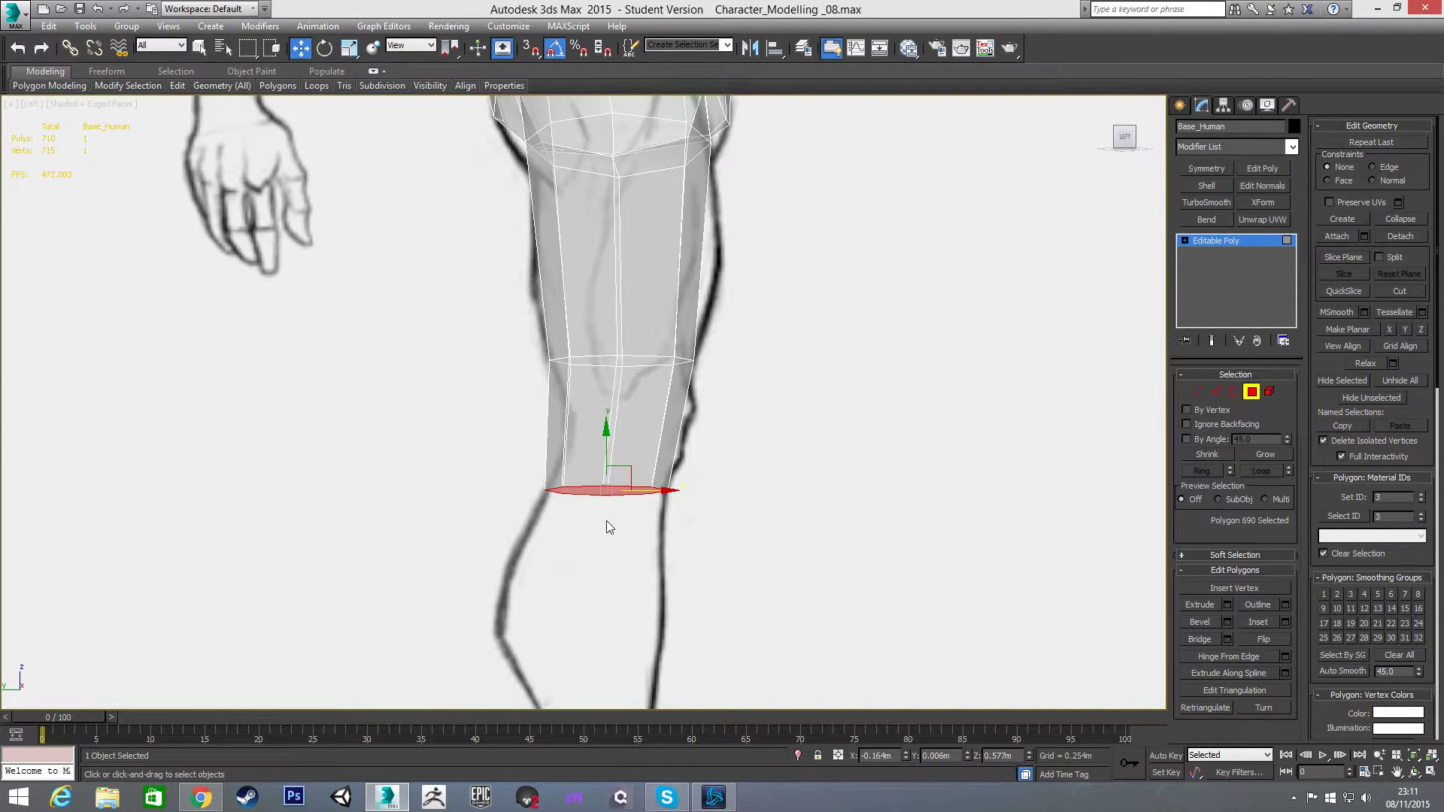
key(f)
scroll(498, 564, down, 3)
scroll(571, 471, up, 3)
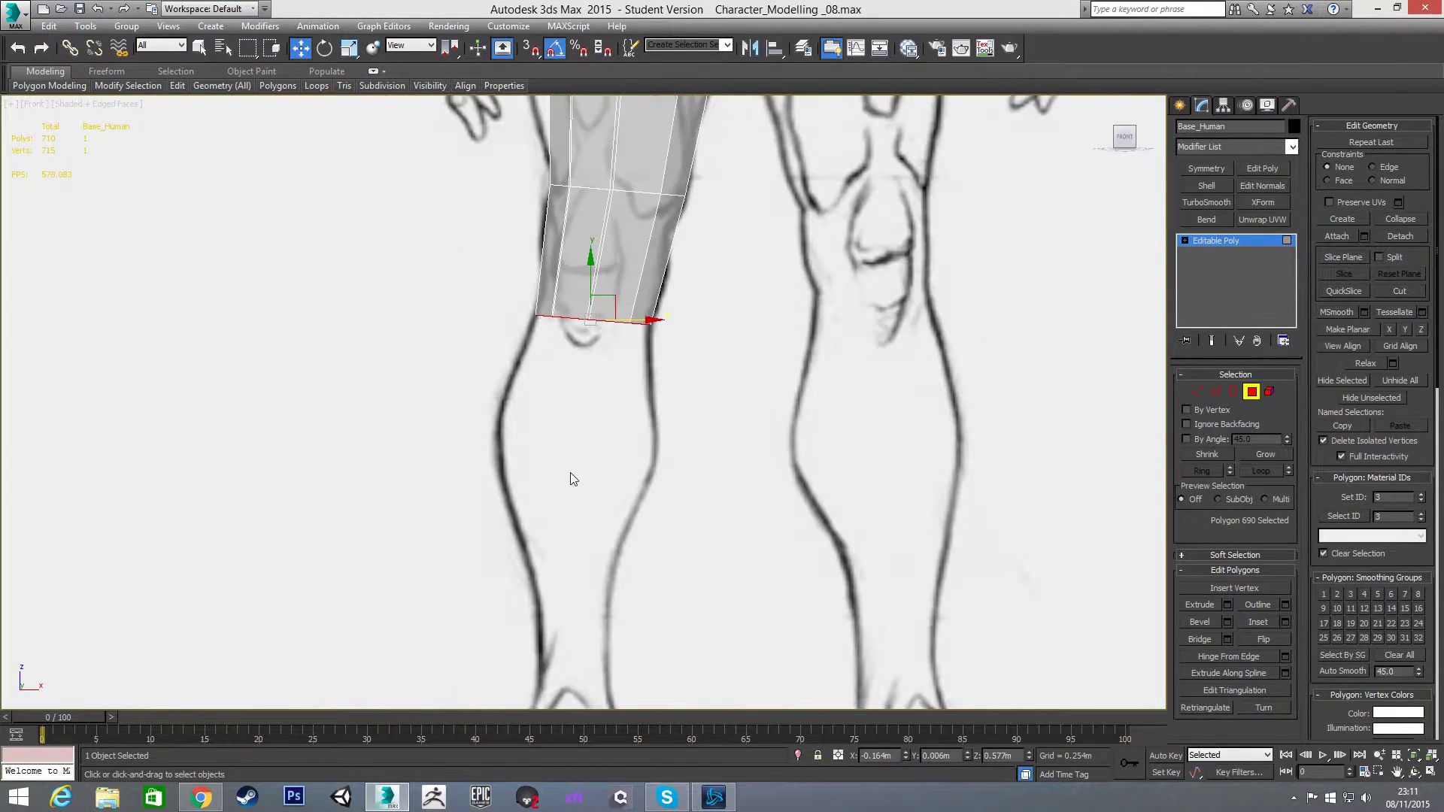
Step: Extrude the end polygon below the knee and move the new end down the calf to just above the ankle
right_click(570, 463)
click(433, 510)
click(591, 455)
scroll(553, 429, down, 2)
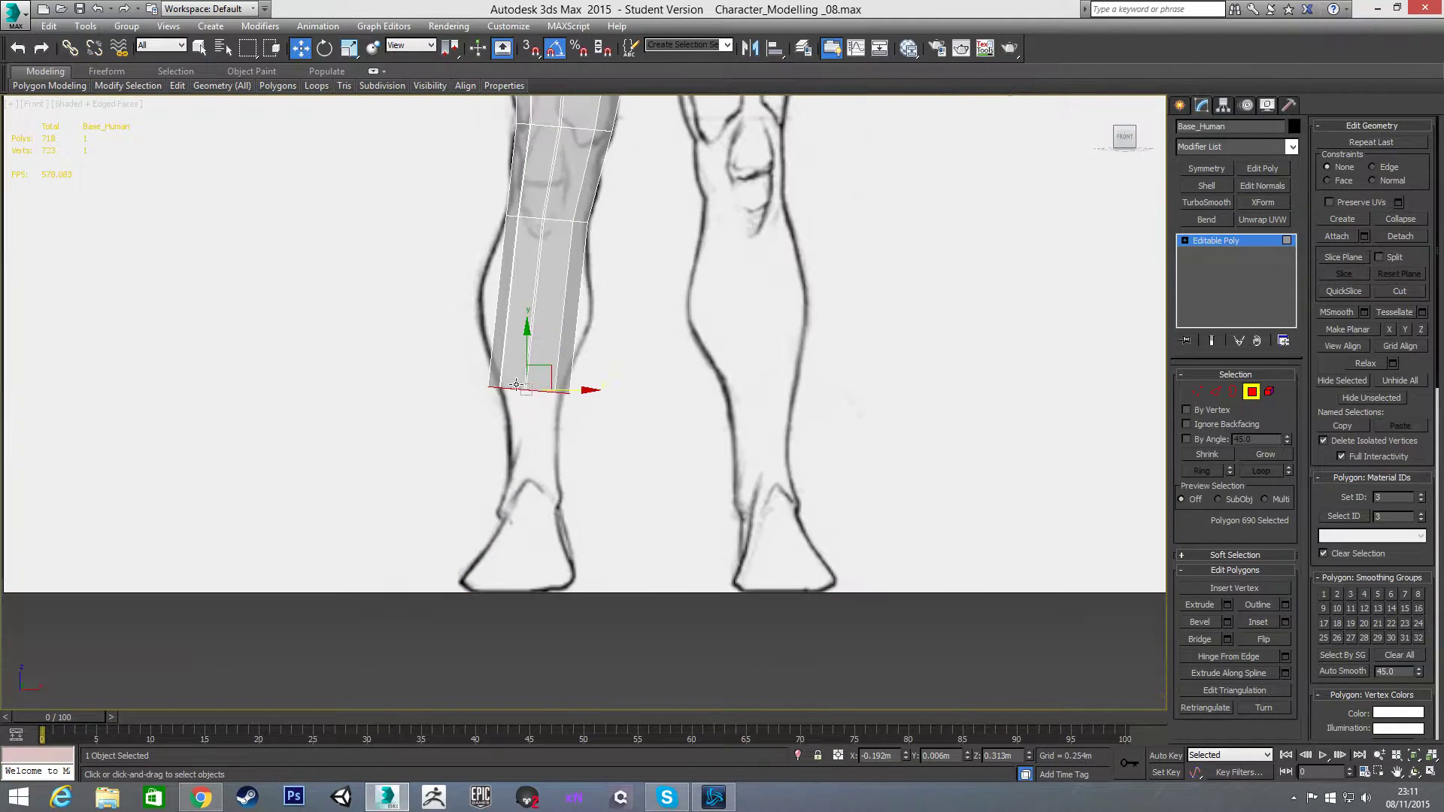
scroll(550, 466, up, 3)
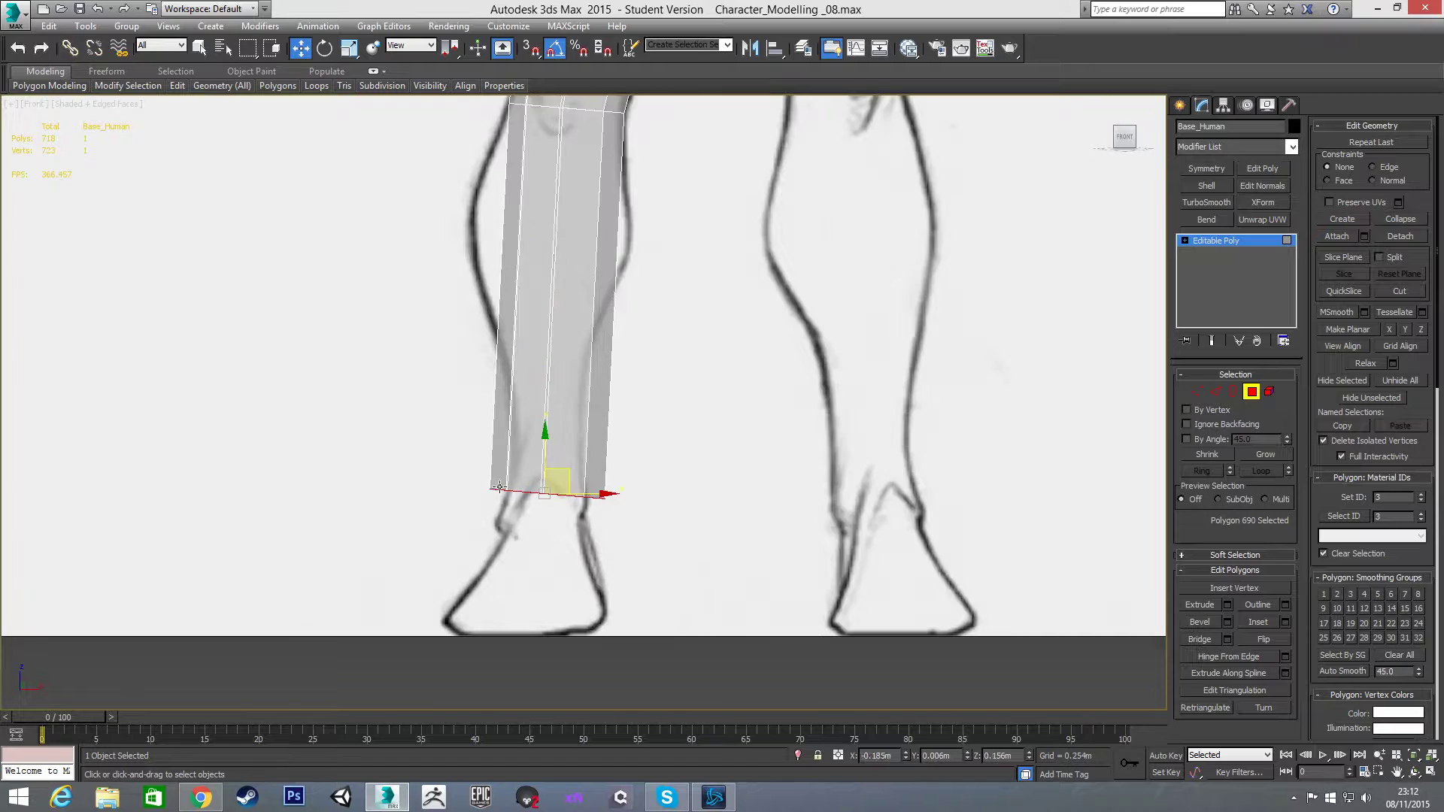
Step: Rotate the end polygon above the ankle until it is level in the front view
key(e)
drag(577, 485, 589, 457)
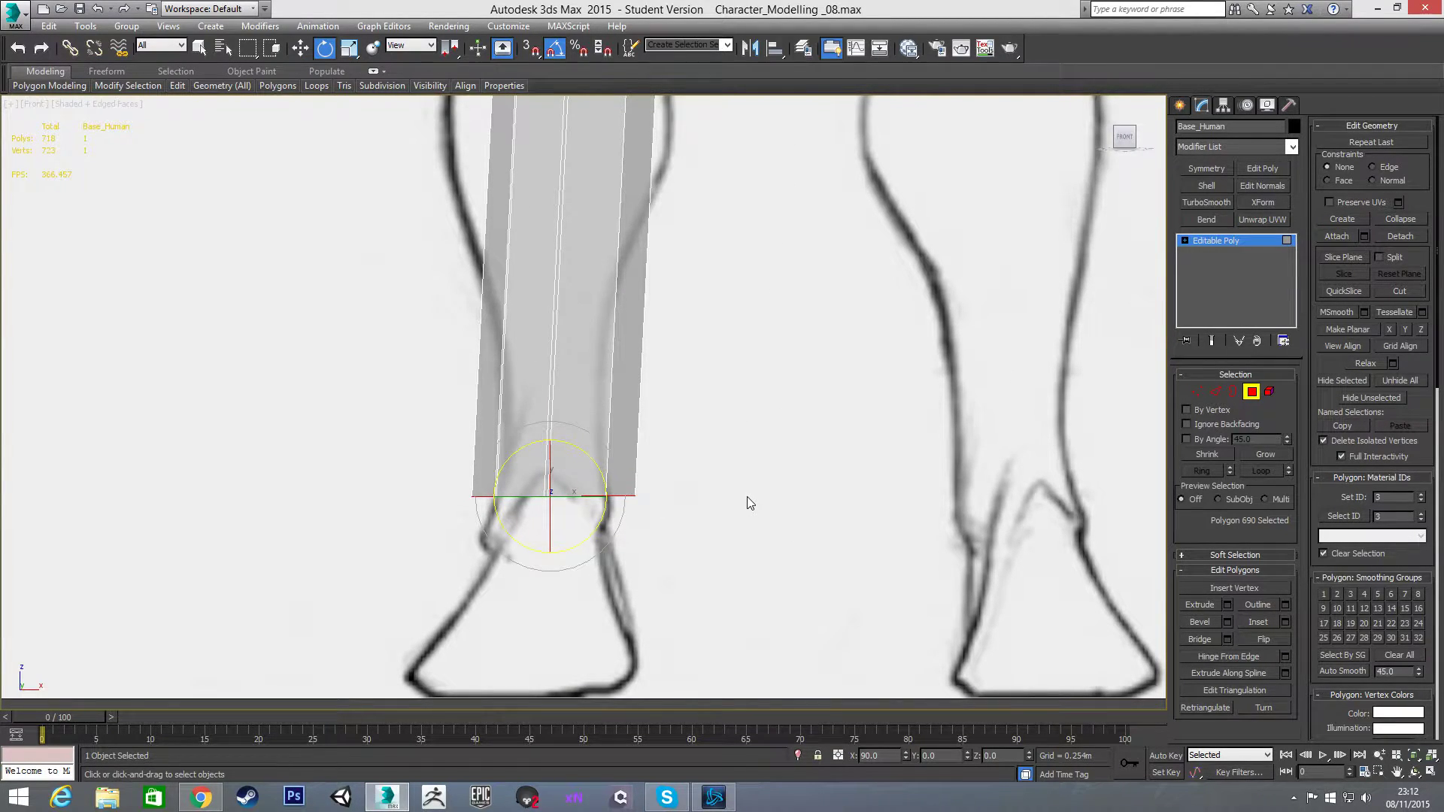
key(w)
scroll(559, 512, up, 3)
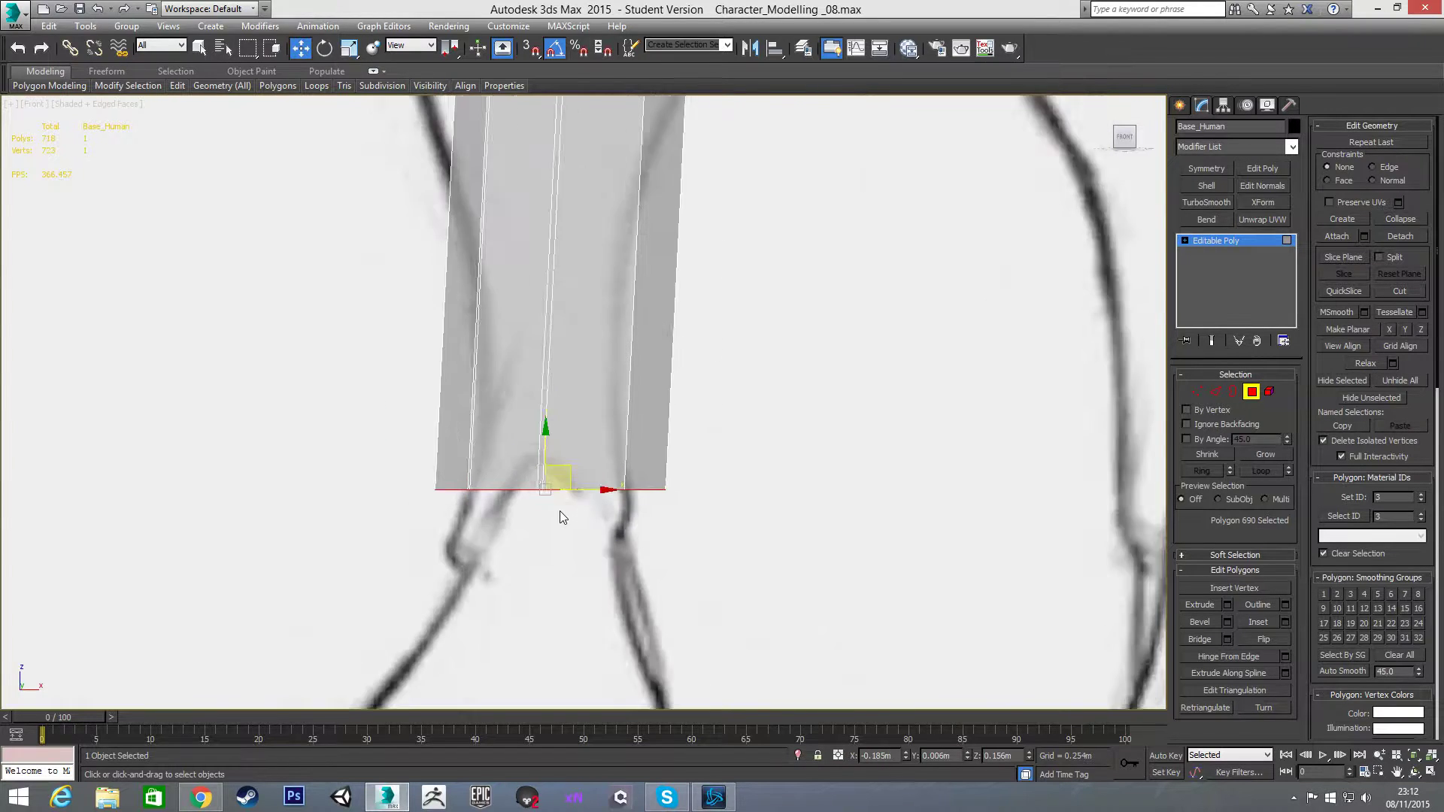
scroll(543, 492, up, 5)
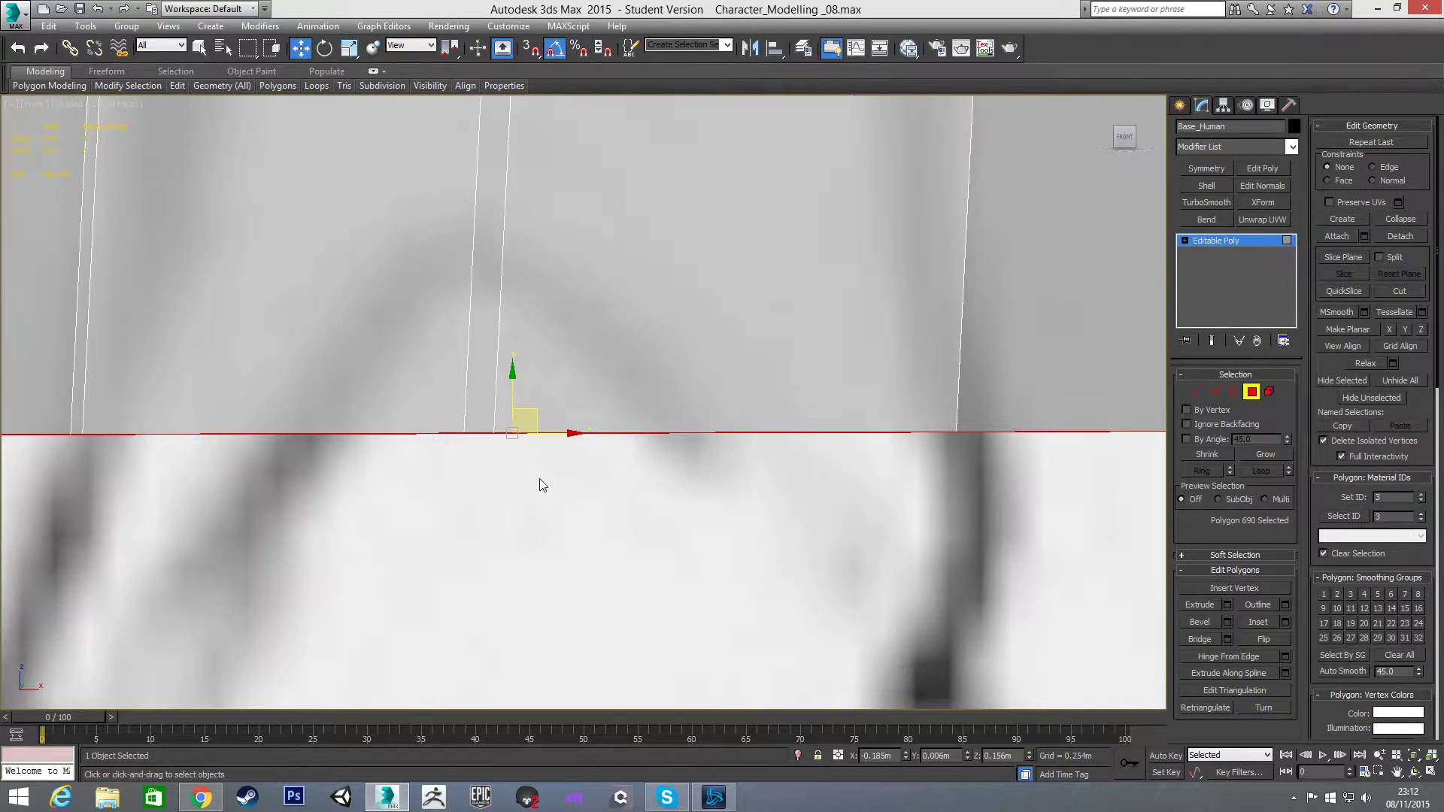
scroll(399, 426, up, 4)
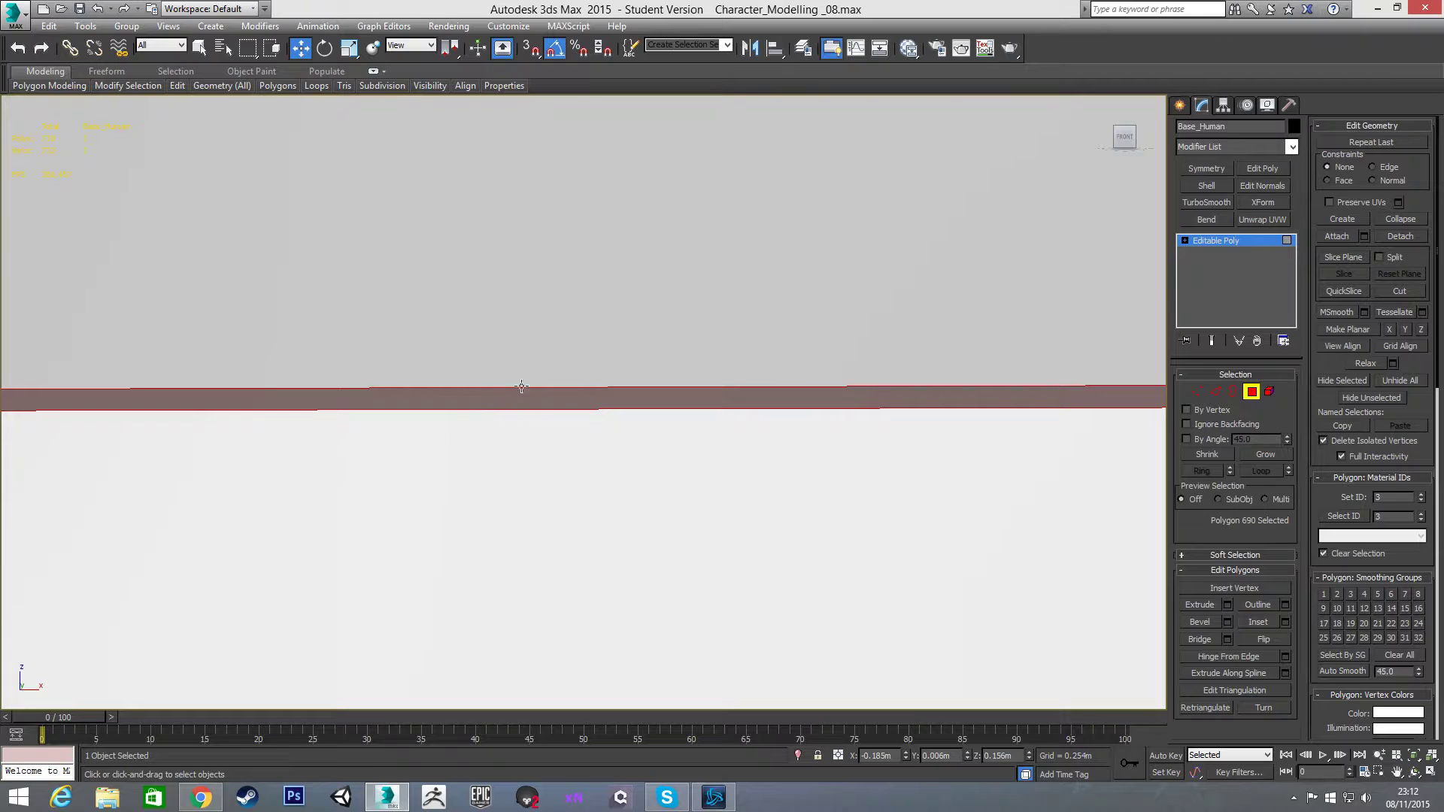
scroll(662, 452, down, 6)
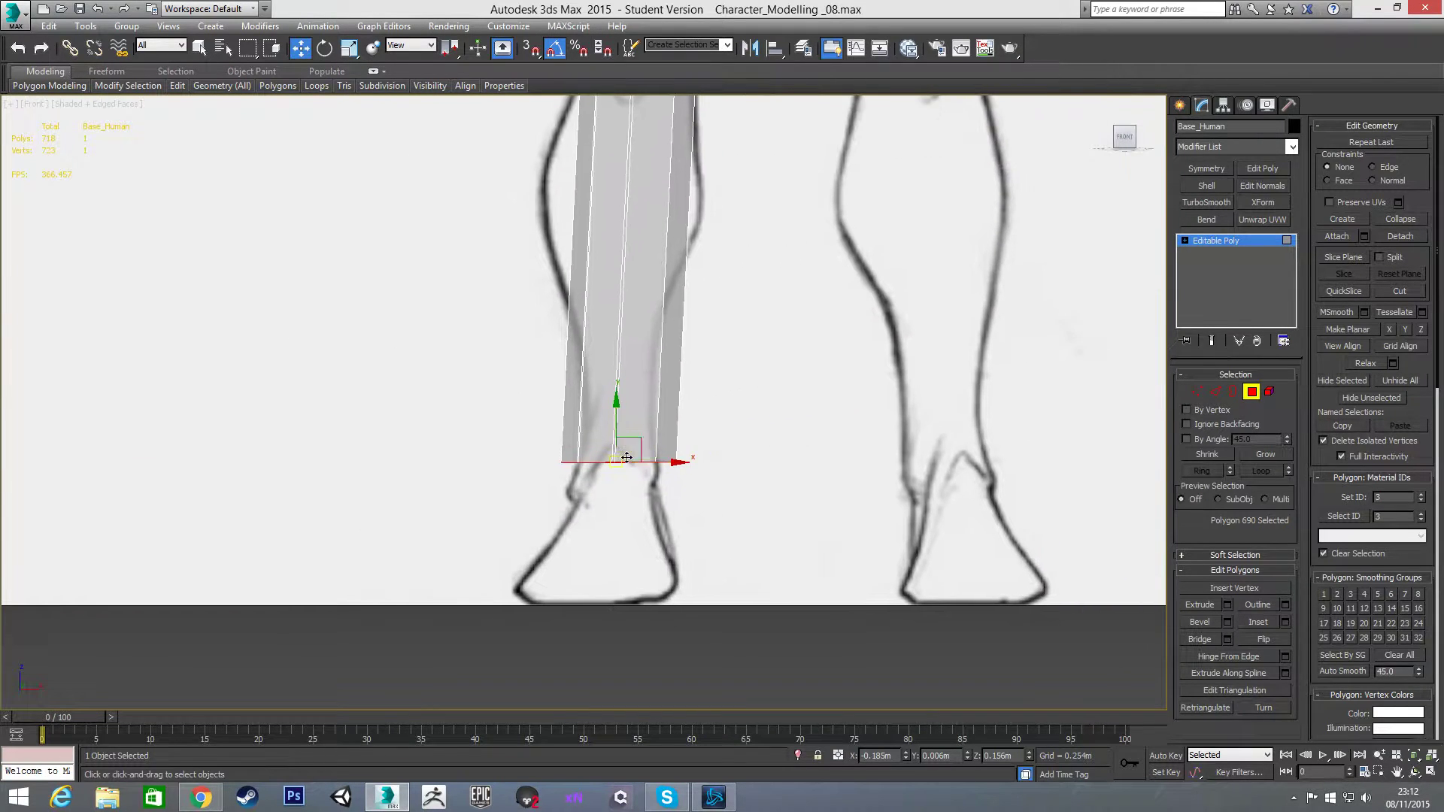
scroll(692, 425, down, 2)
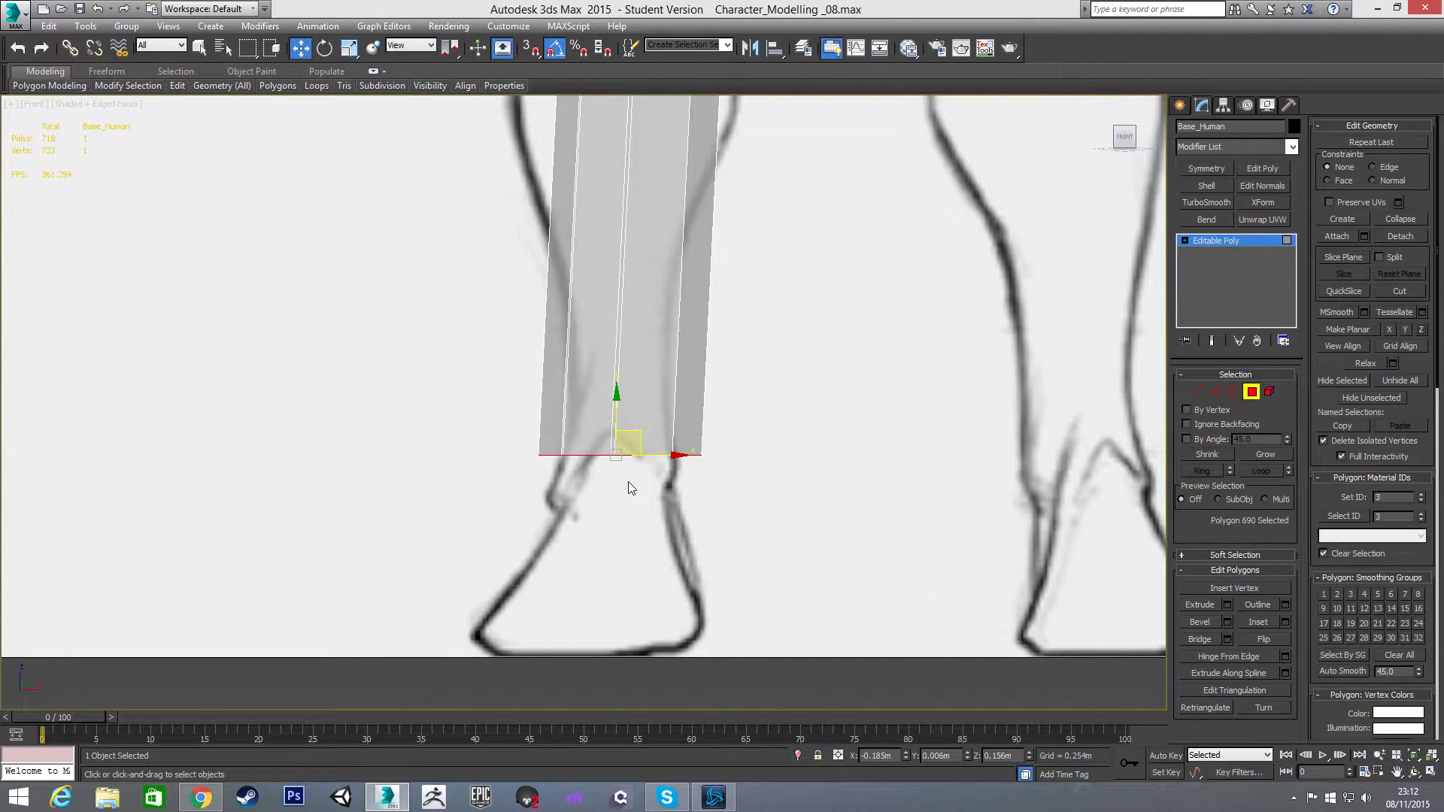
Step: Move the end polygon onto the ankle and scale it to the ankle's width in the front view
scroll(629, 482, up, 4)
key(p)
alt+middle_drag(628, 493, 584, 512)
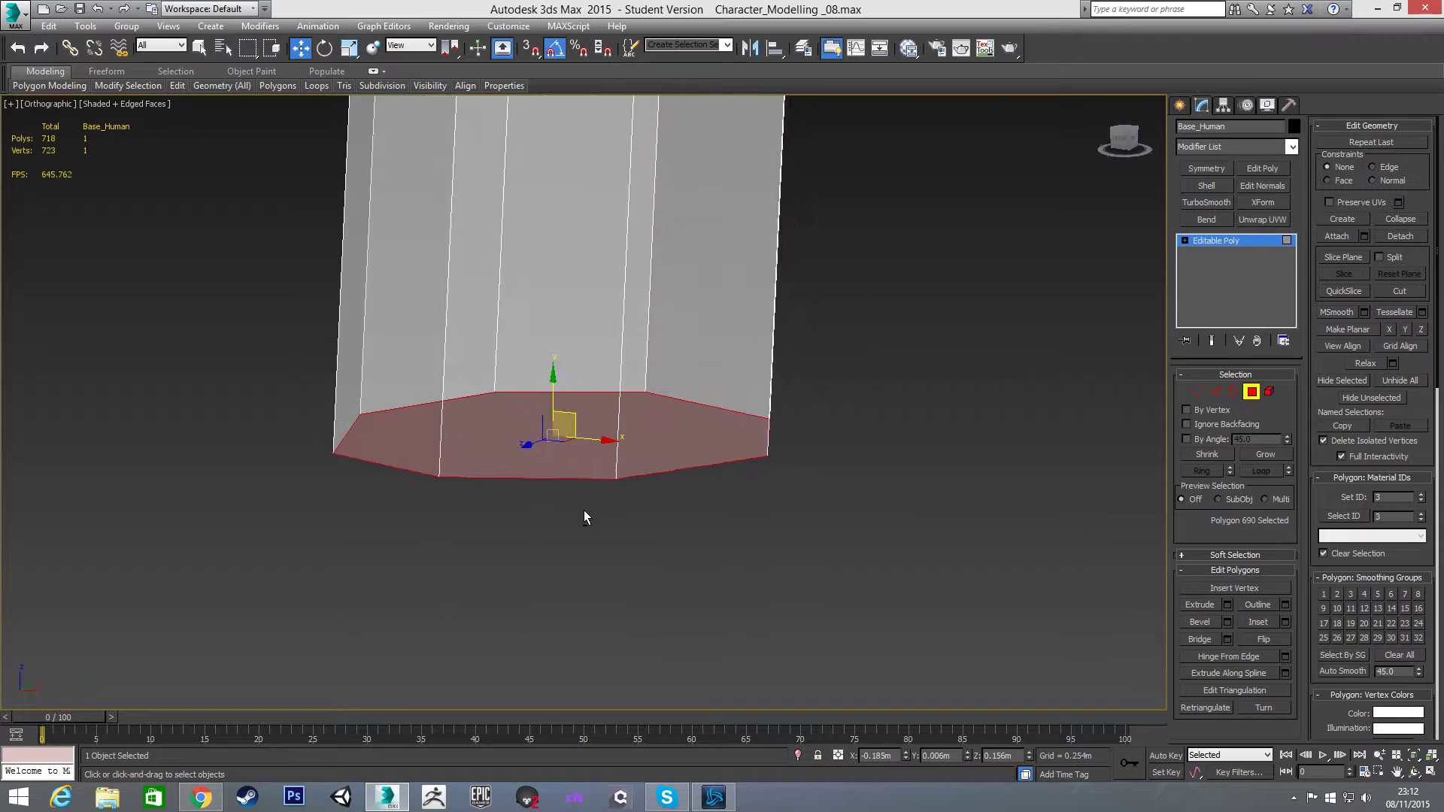
key(f)
scroll(599, 498, down, 3)
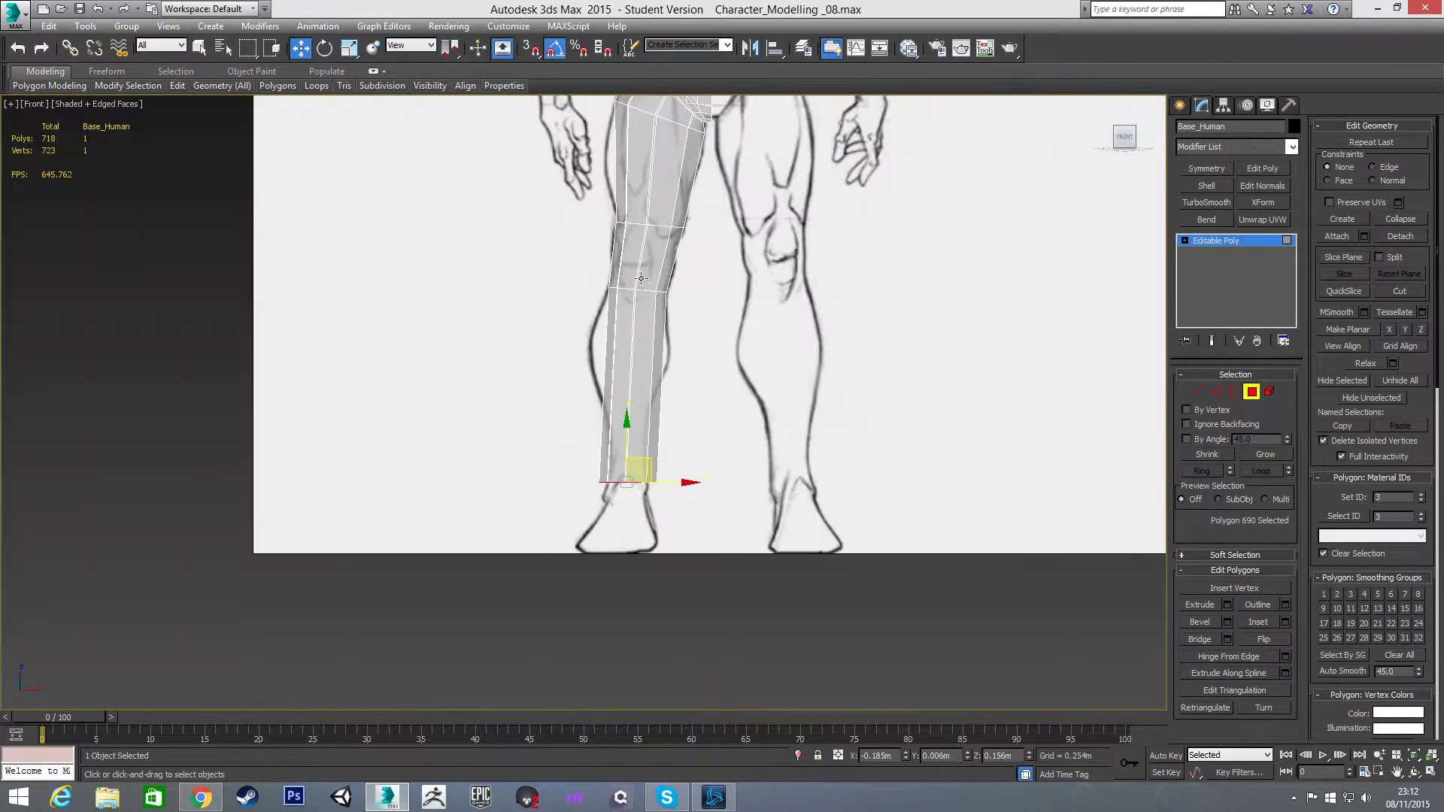
scroll(619, 512, up, 4)
drag(625, 419, 633, 461)
key(r)
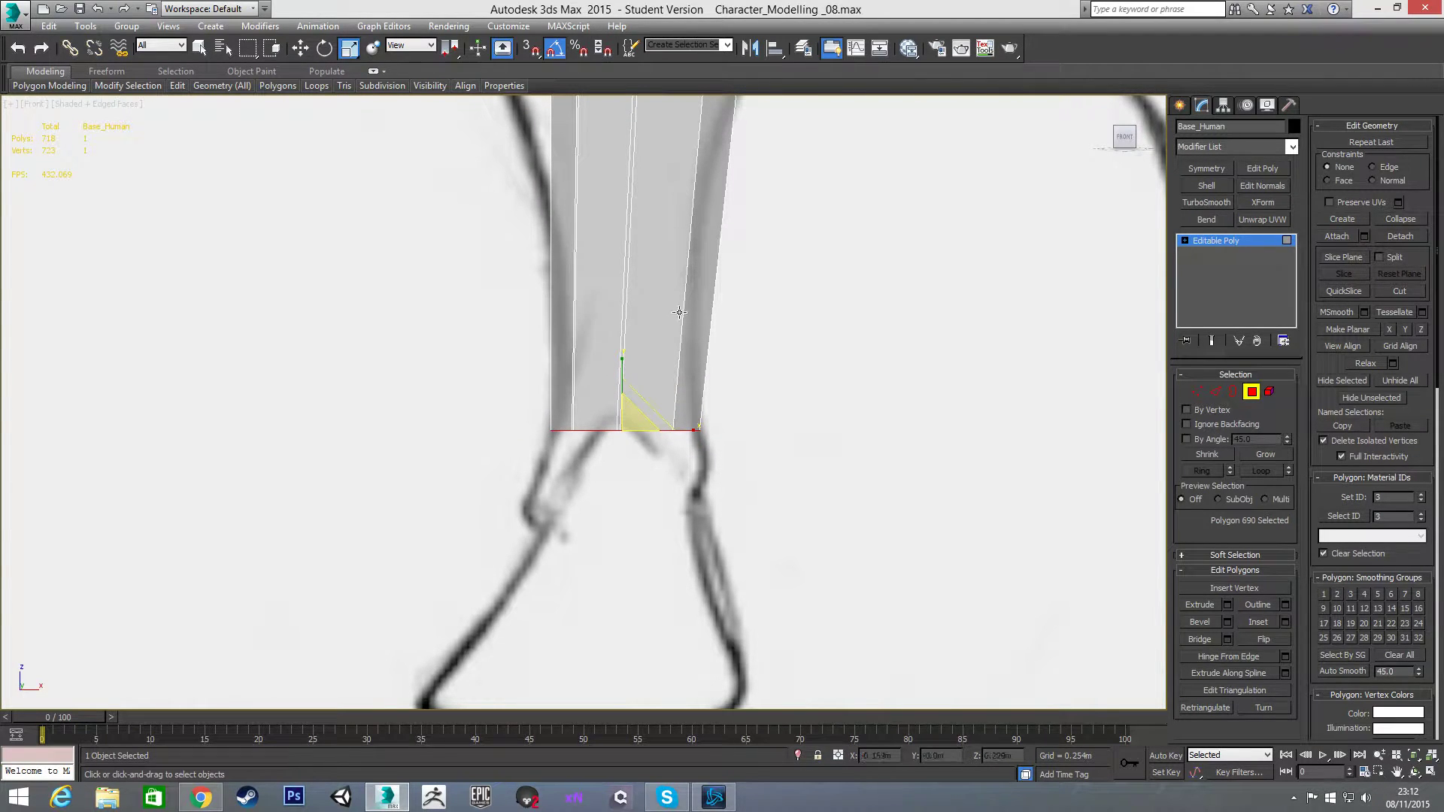
scroll(633, 462, down, 3)
scroll(639, 460, up, 3)
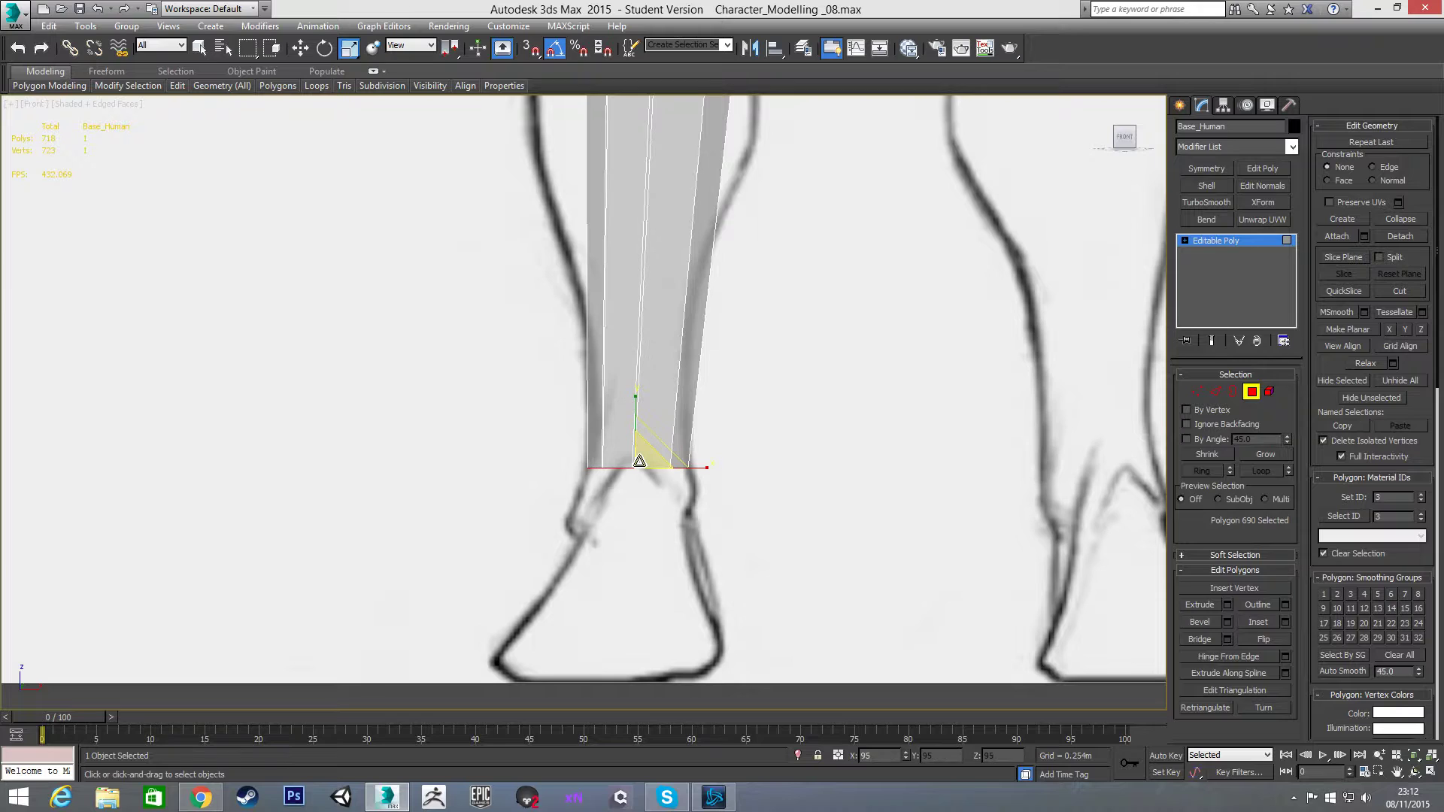
Step: Move the ankle end polygon forward and scale its depth to fit the leg outline in the side view
key(l)
scroll(654, 481, down, 2)
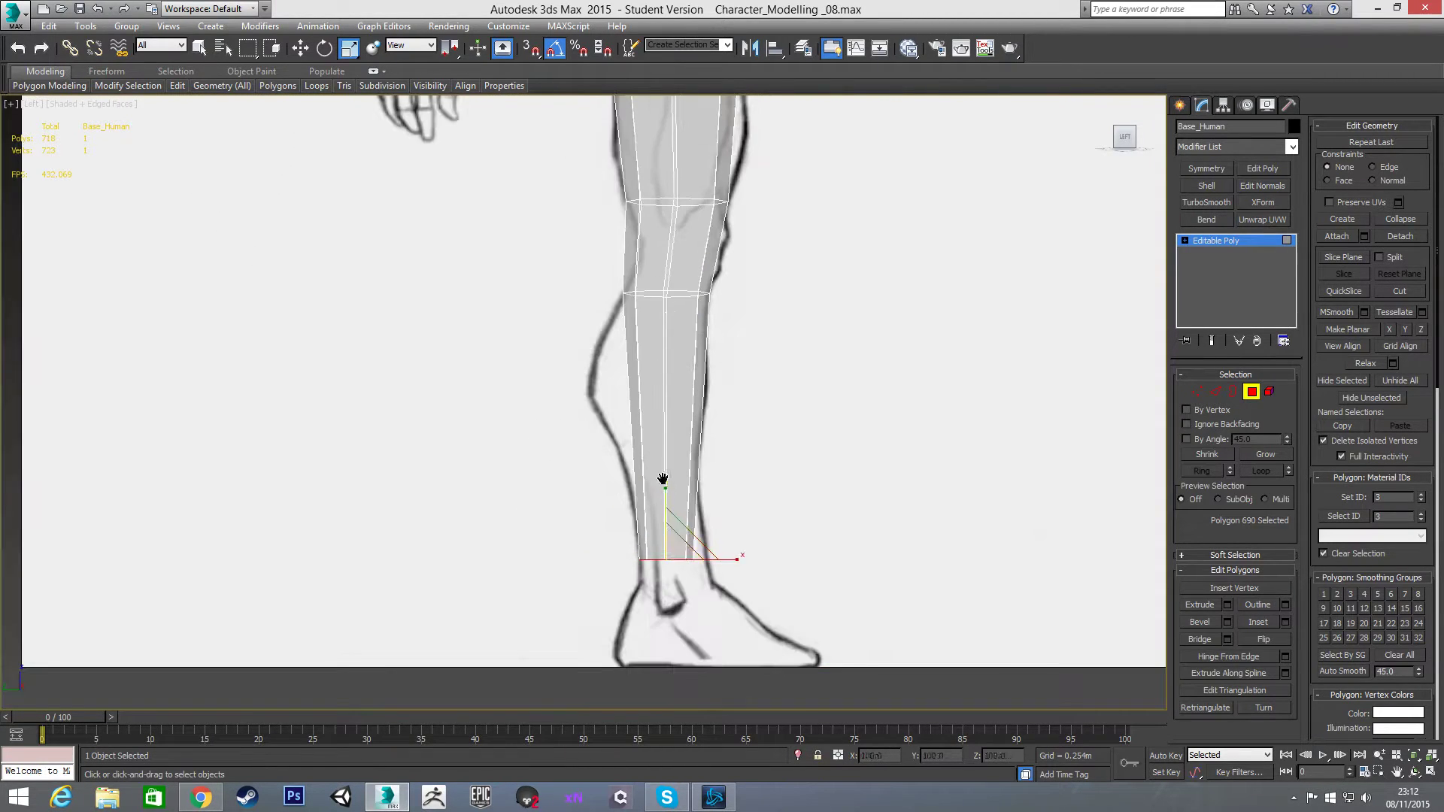
scroll(659, 560, up, 3)
key(w)
drag(717, 561, 765, 562)
key(r)
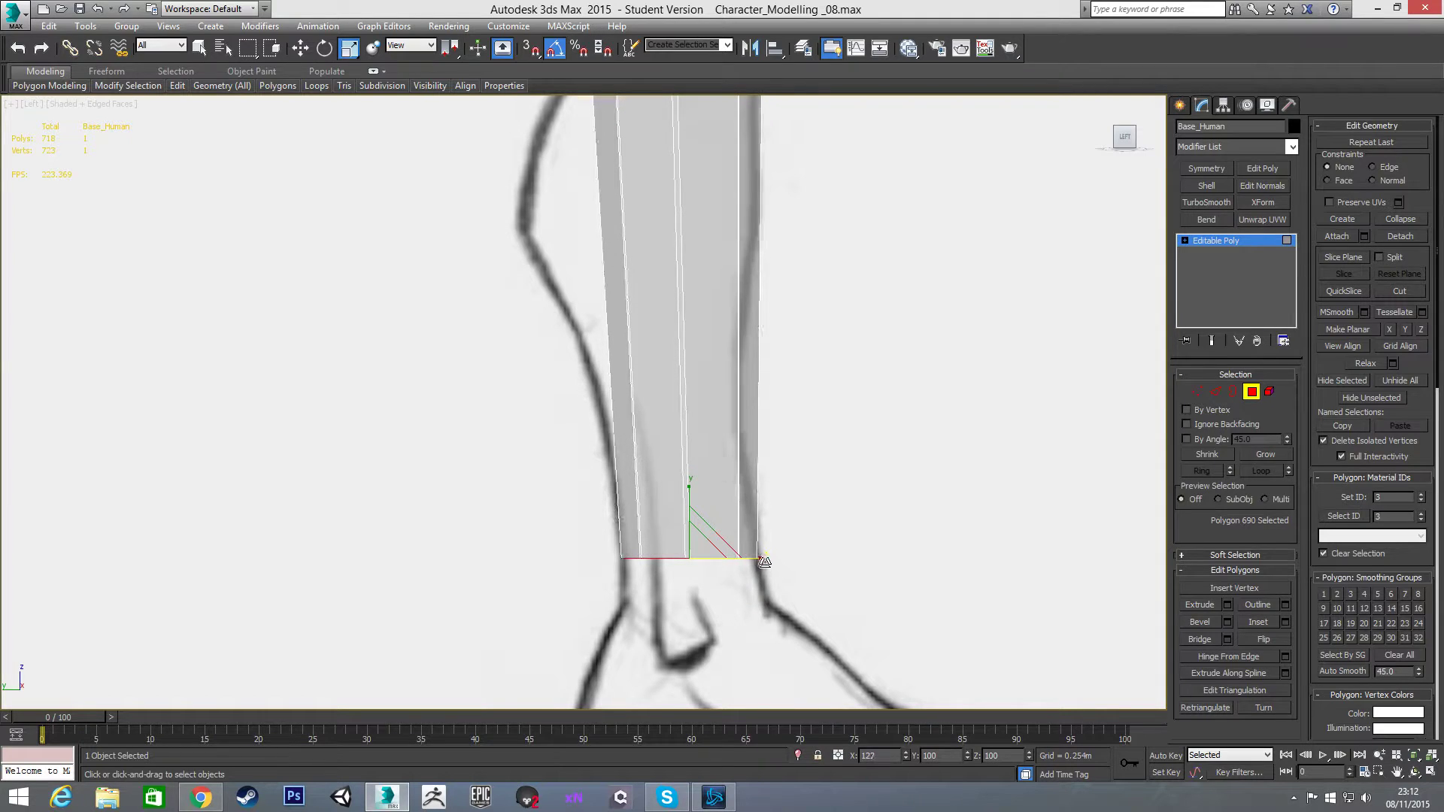
scroll(687, 451, down, 3)
key(w)
Step: Connect the lengthwise thigh edges above the knee with 2 segments to add two edge loops
key(f)
scroll(684, 445, down, 5)
scroll(586, 435, up, 1)
scroll(540, 444, down, 1)
scroll(521, 470, up, 2)
scroll(530, 478, down, 2)
scroll(555, 378, up, 1)
click(555, 380)
key(2)
click(574, 426)
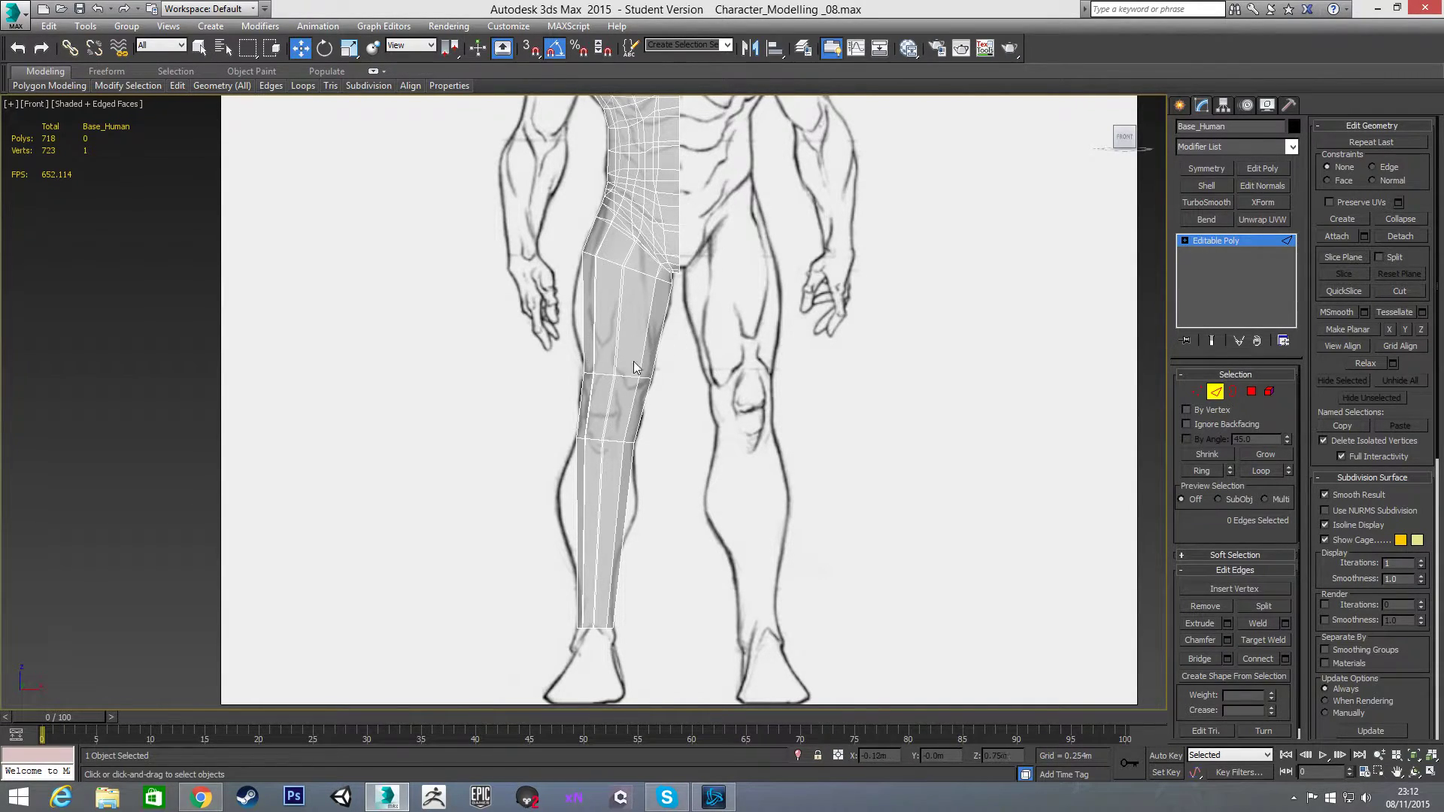
scroll(722, 361, up, 2)
drag(739, 358, 739, 358)
key(ctrl+shift+e)
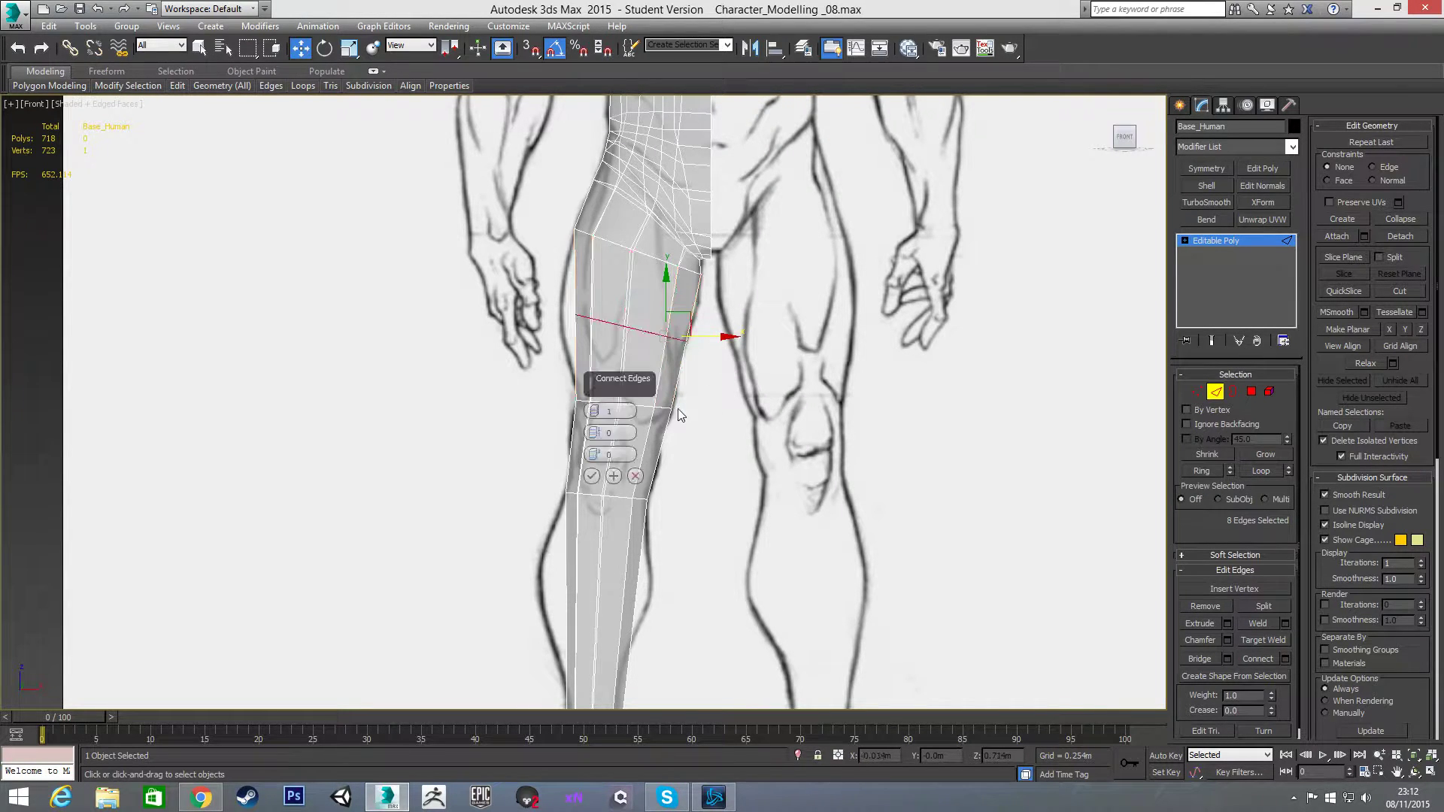
click(593, 408)
click(592, 475)
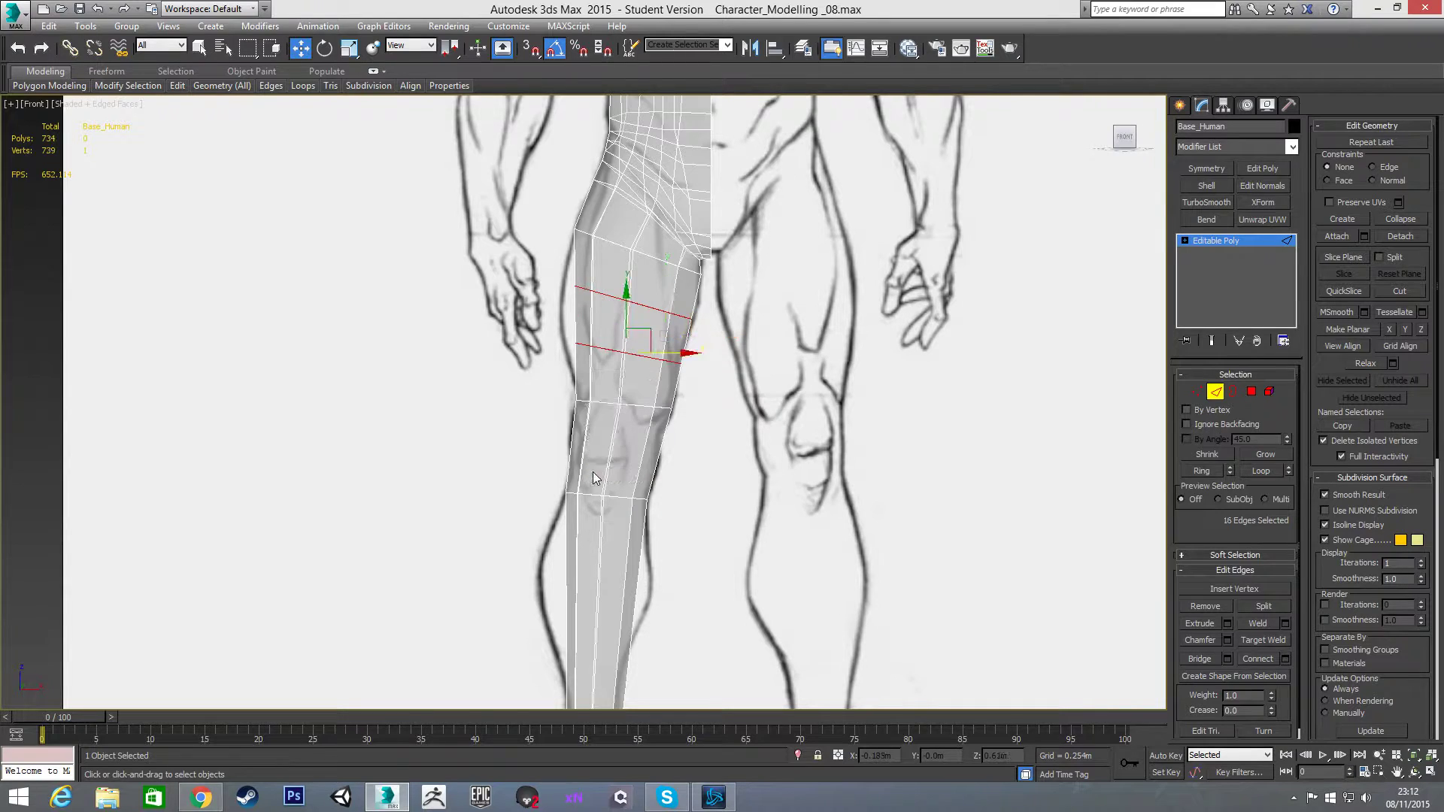
Step: Rotate the two new thigh edge loops closer to horizontal in the front view, turning the lower one by 5 degrees
double_click(645, 308)
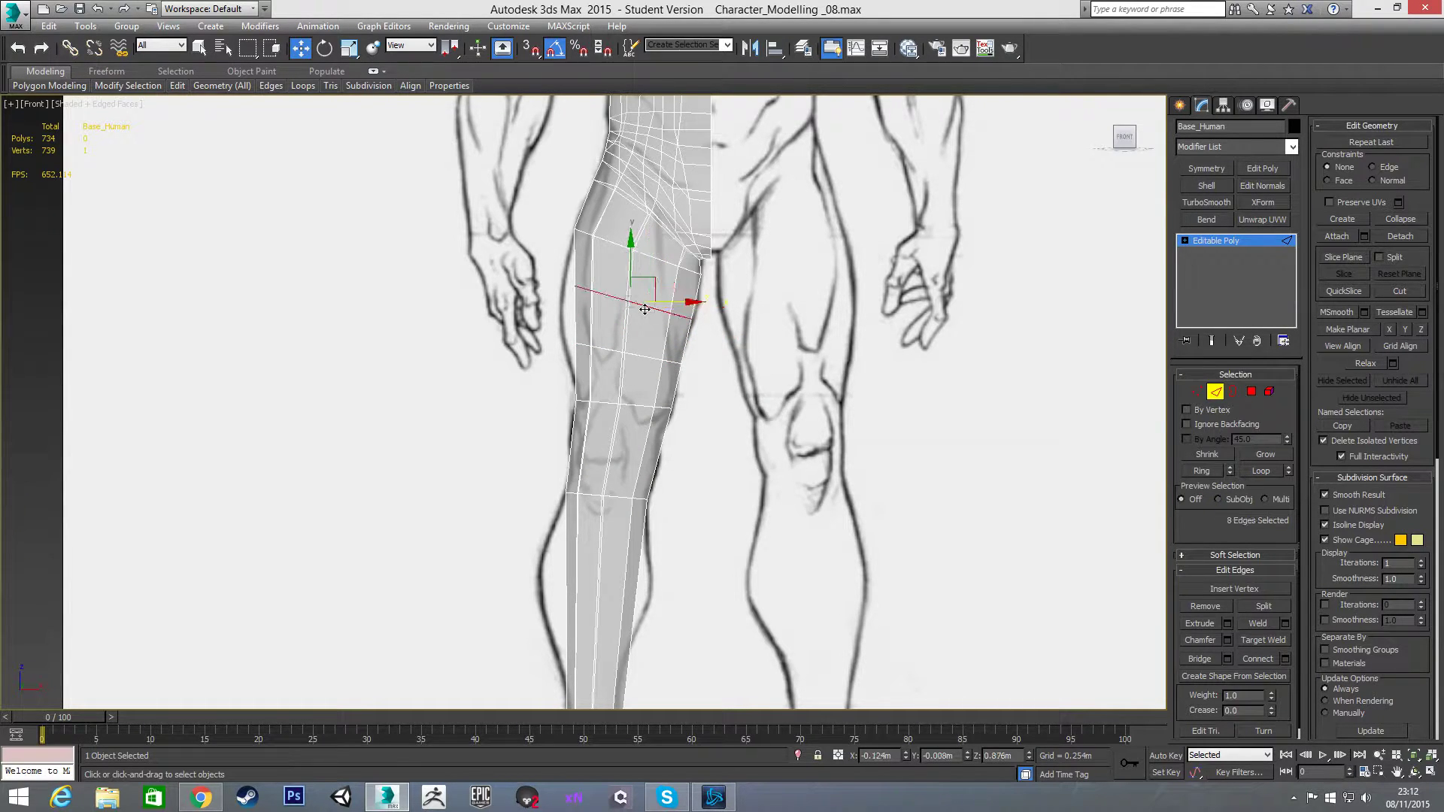
key(e)
drag(667, 271, 666, 260)
double_click(637, 354)
drag(675, 326, 673, 320)
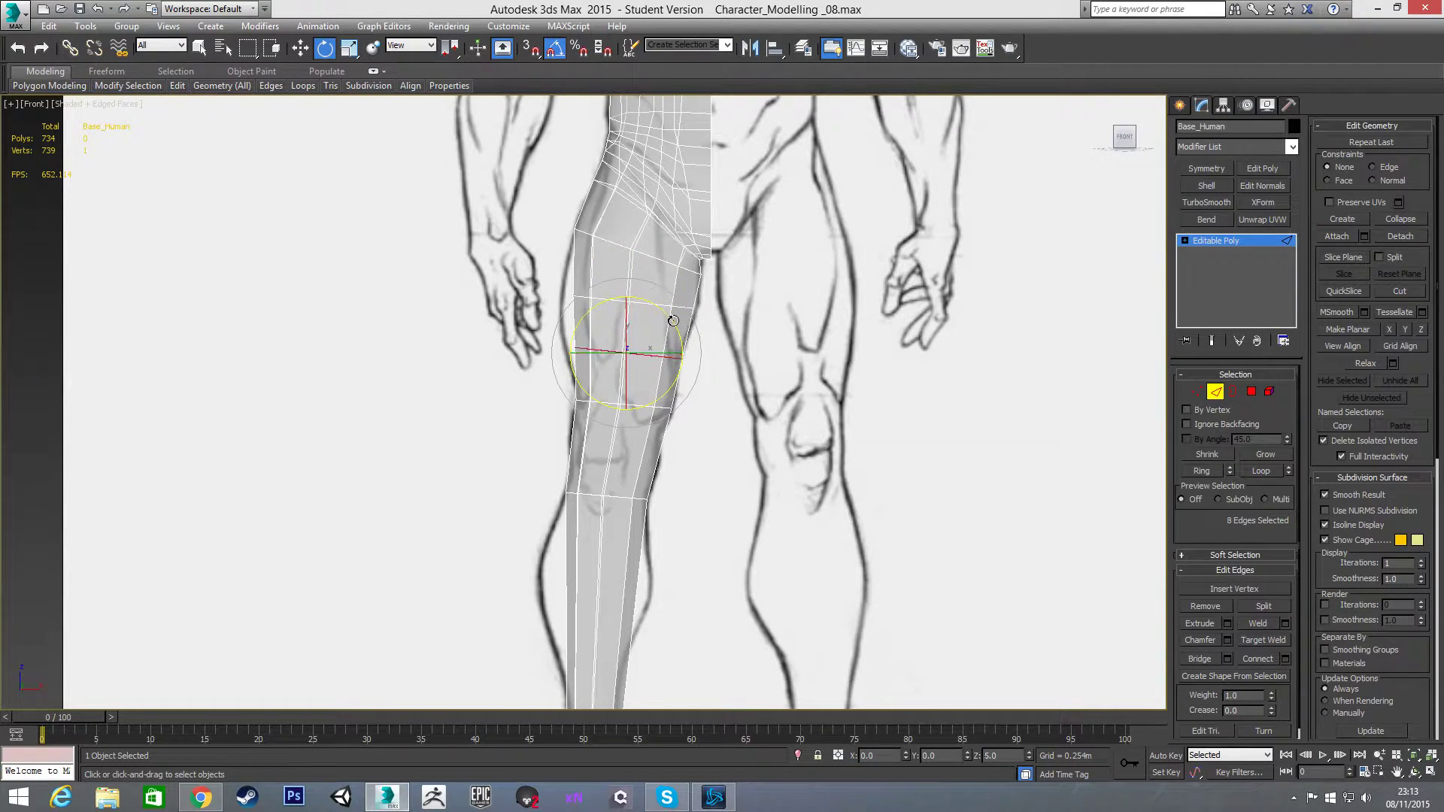
click(774, 373)
Step: Move the upper new thigh loop and scale it to 115% to match the thigh outline in the front view
key(w)
scroll(650, 316, up, 4)
double_click(654, 316)
drag(645, 301, 631, 281)
key(r)
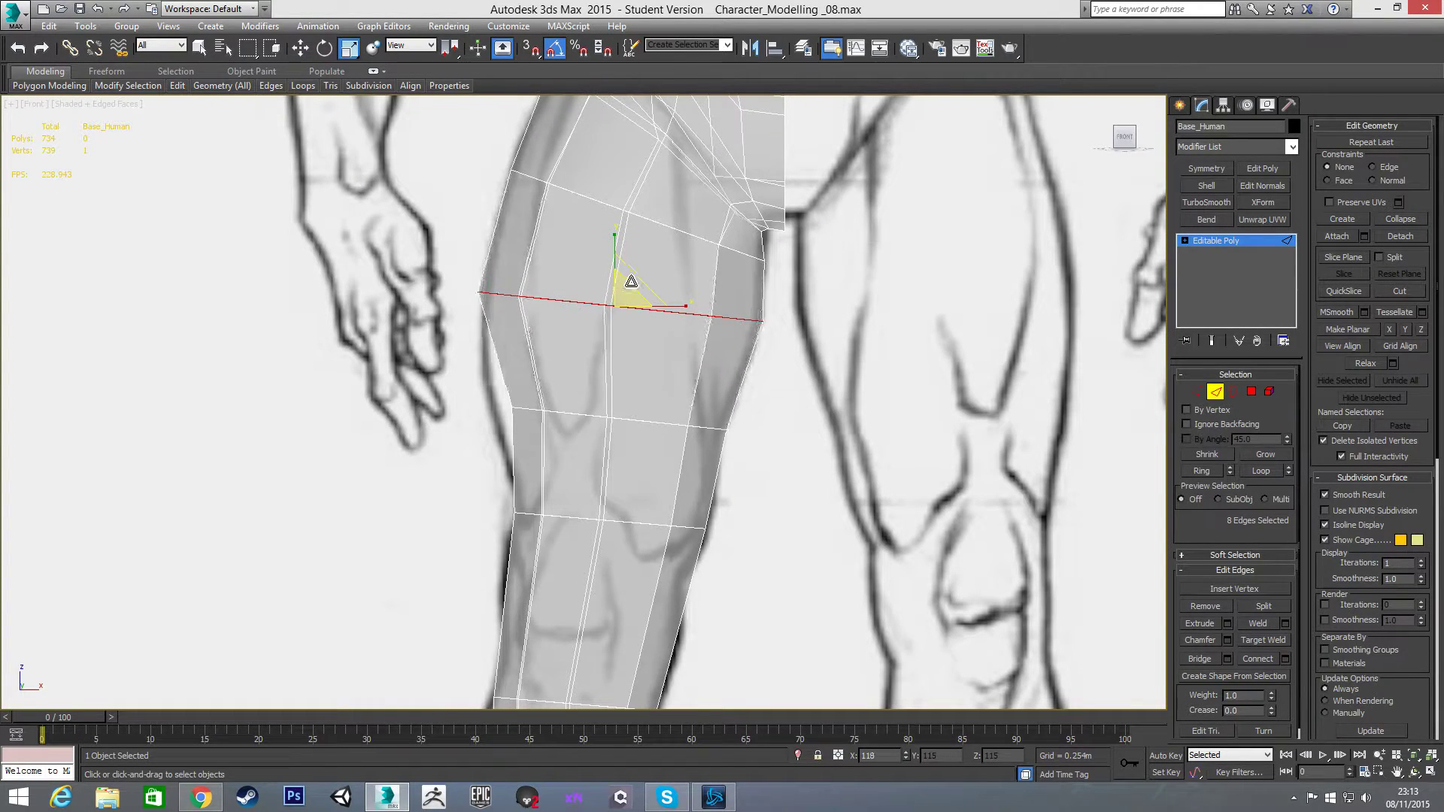
key(w)
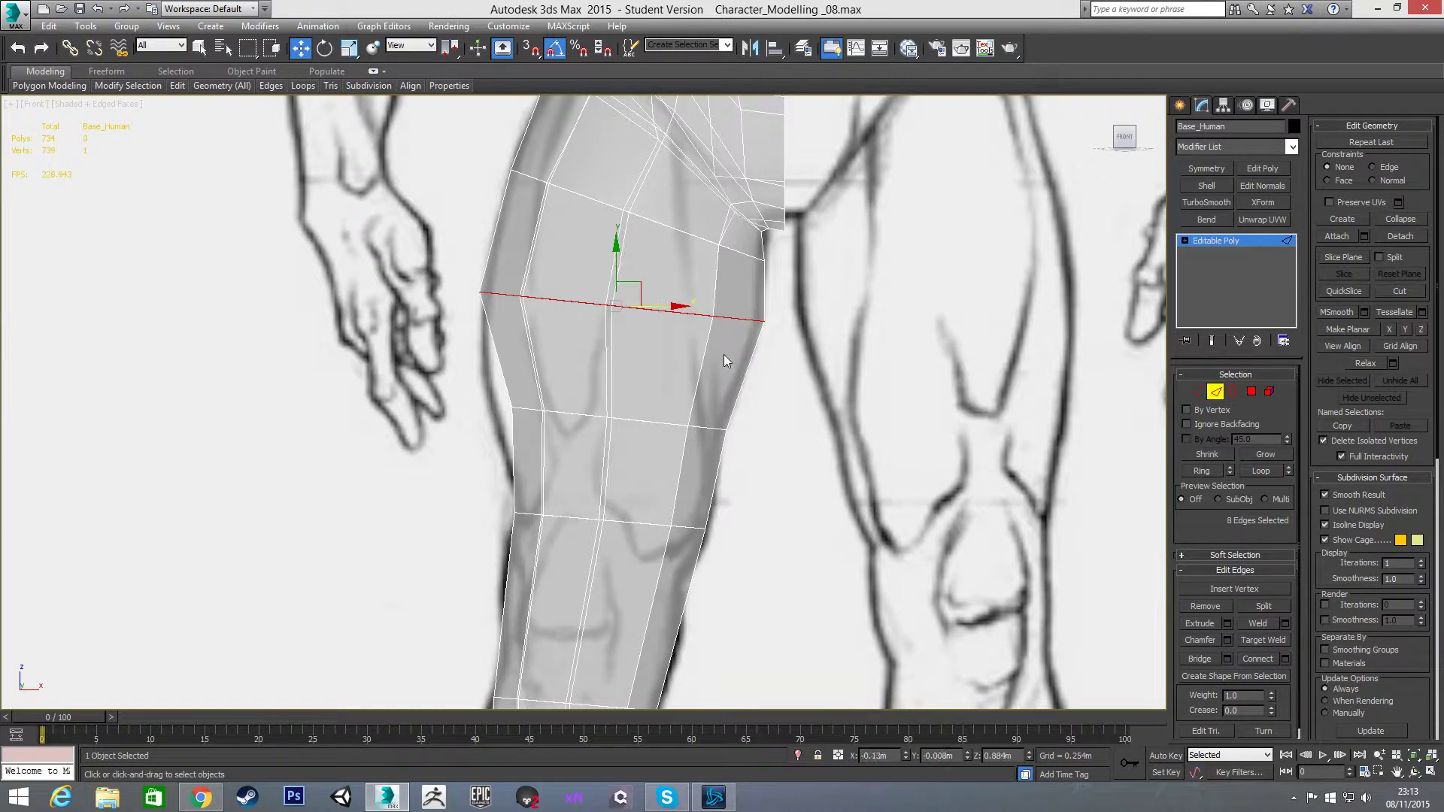
Step: Scale and shift the upper new thigh loop to fit the thigh outline in the side view
key(l)
middle_drag(656, 151, 644, 375)
scroll(643, 374, up, 2)
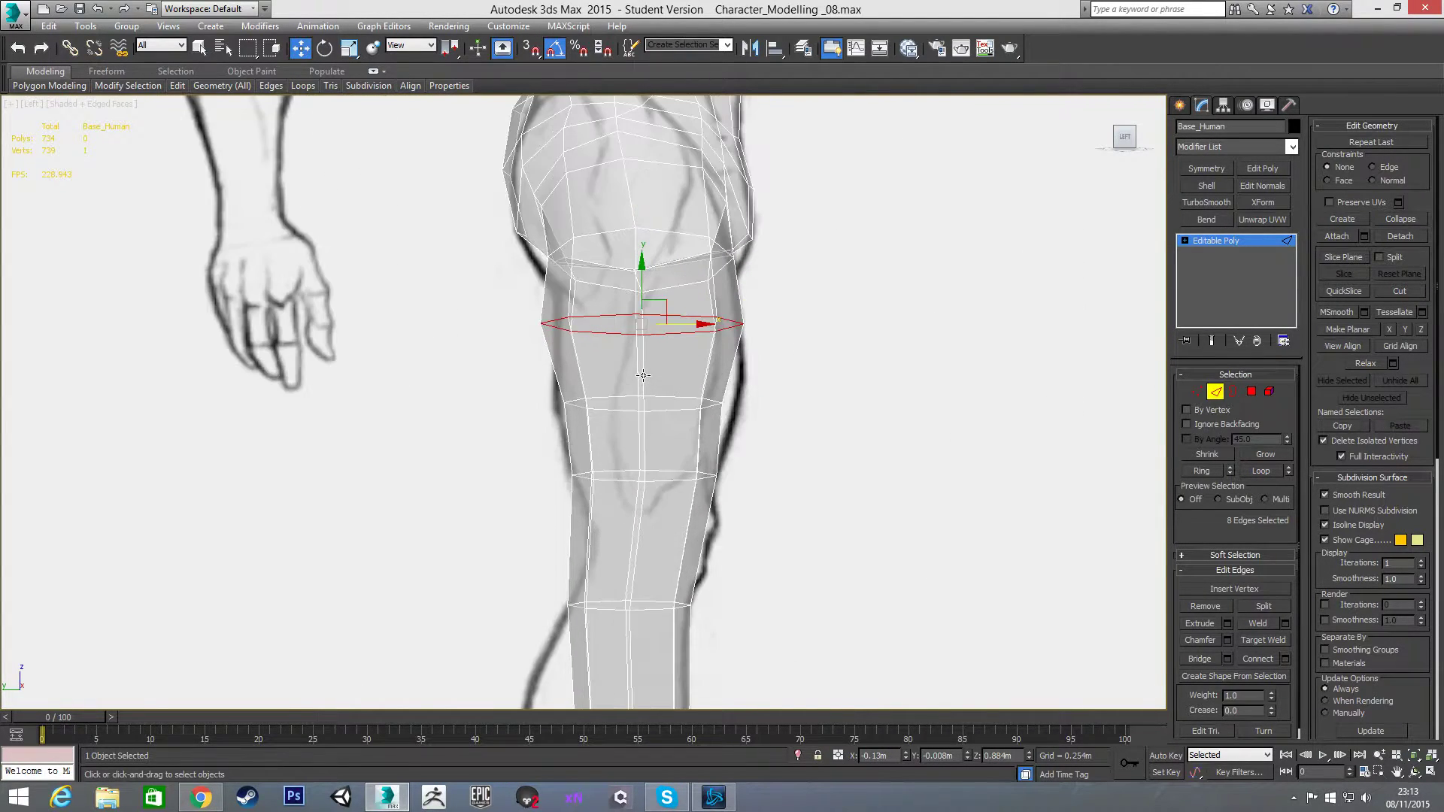
key(r)
mouse_move(702, 303)
mouse_down()
mouse_move(809, 304)
mouse_move(683, 319)
mouse_move(705, 302)
mouse_up()
key(w)
key(r)
key(w)
key(r)
key(w)
middle_drag(664, 326, 622, 361)
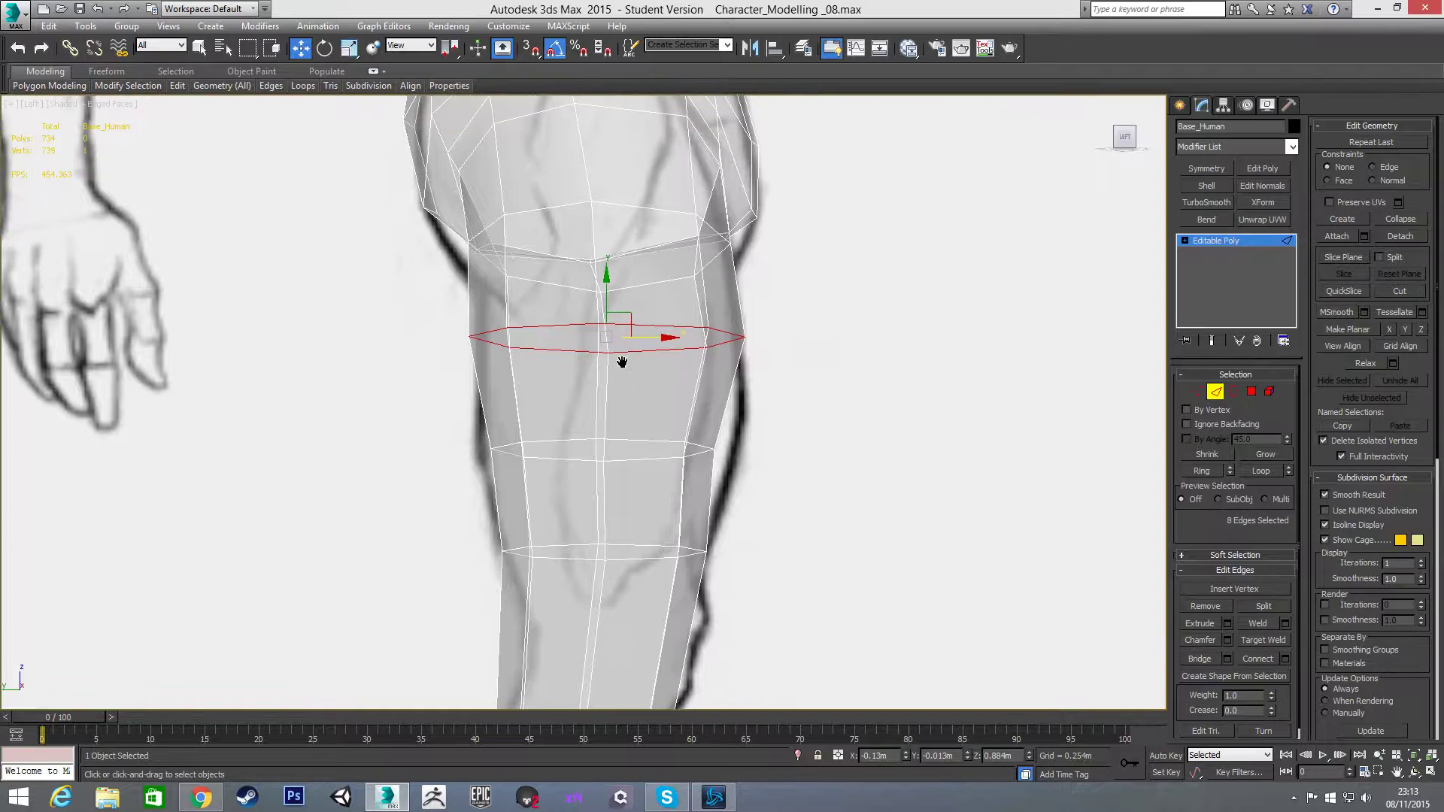
Step: Widen the edge loop at the very top of the thigh in the side view
double_click(619, 207)
key(r)
drag(656, 248, 662, 247)
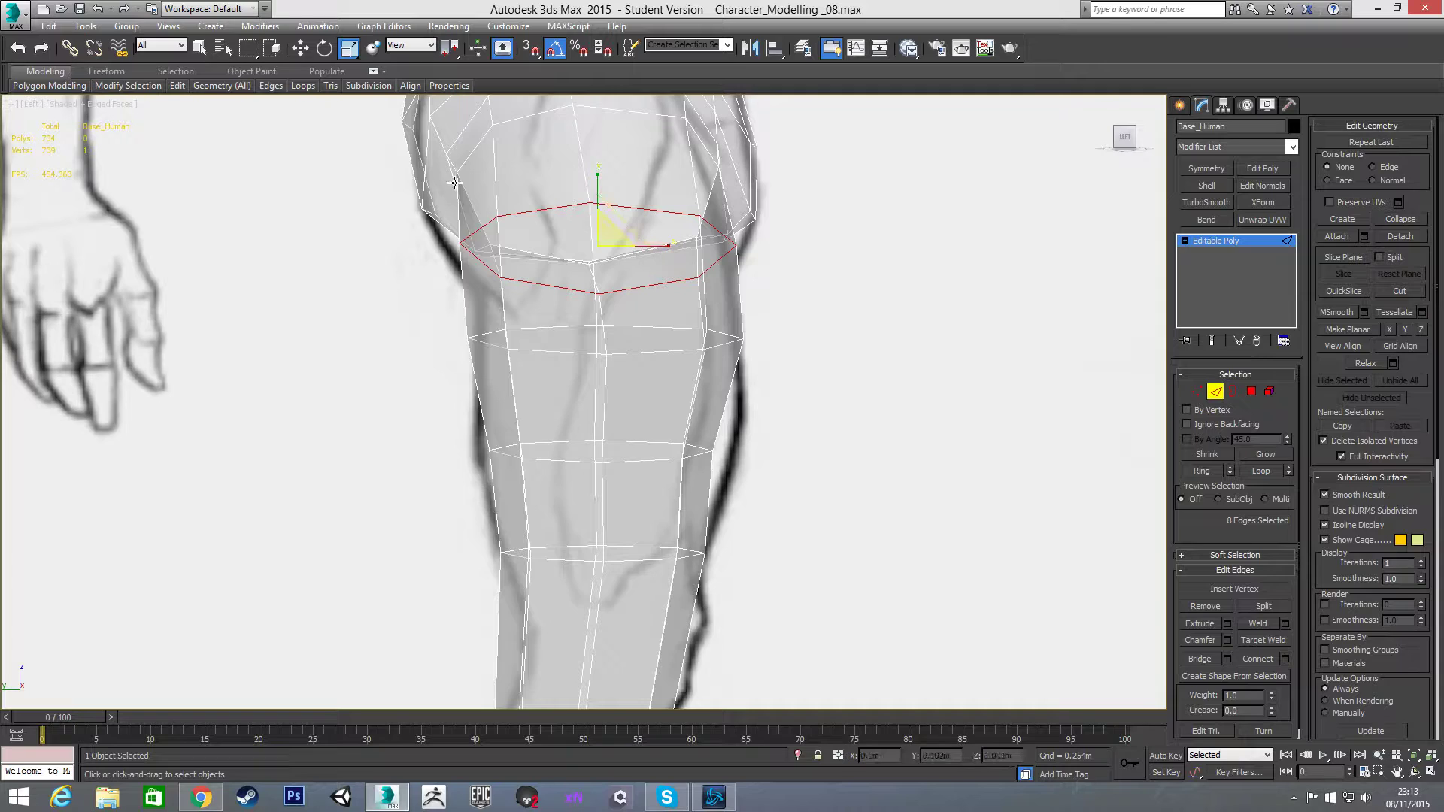
key(w)
Step: Move the lower new thigh loop outward and scale it up to match the thigh outline in the front view
double_click(562, 463)
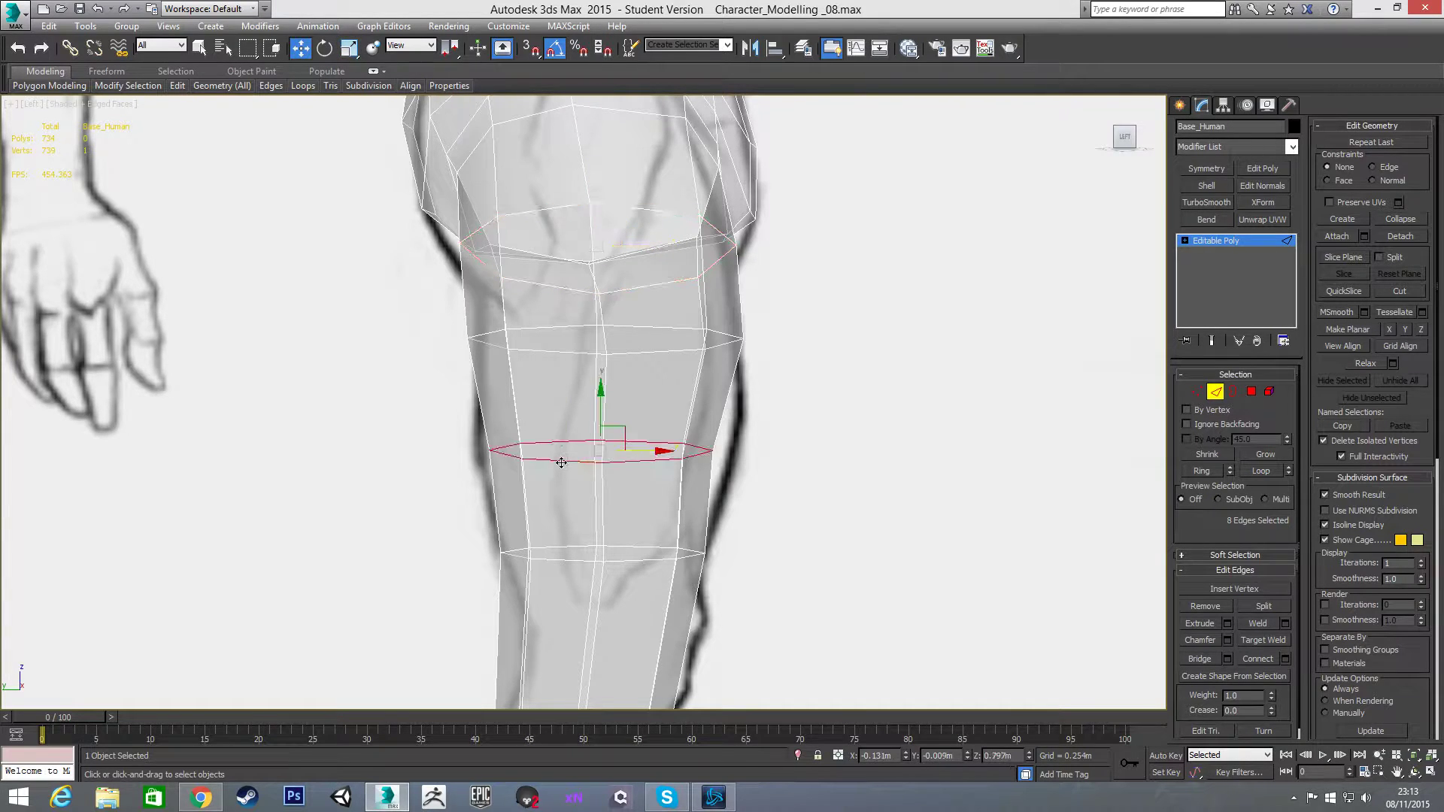
key(f)
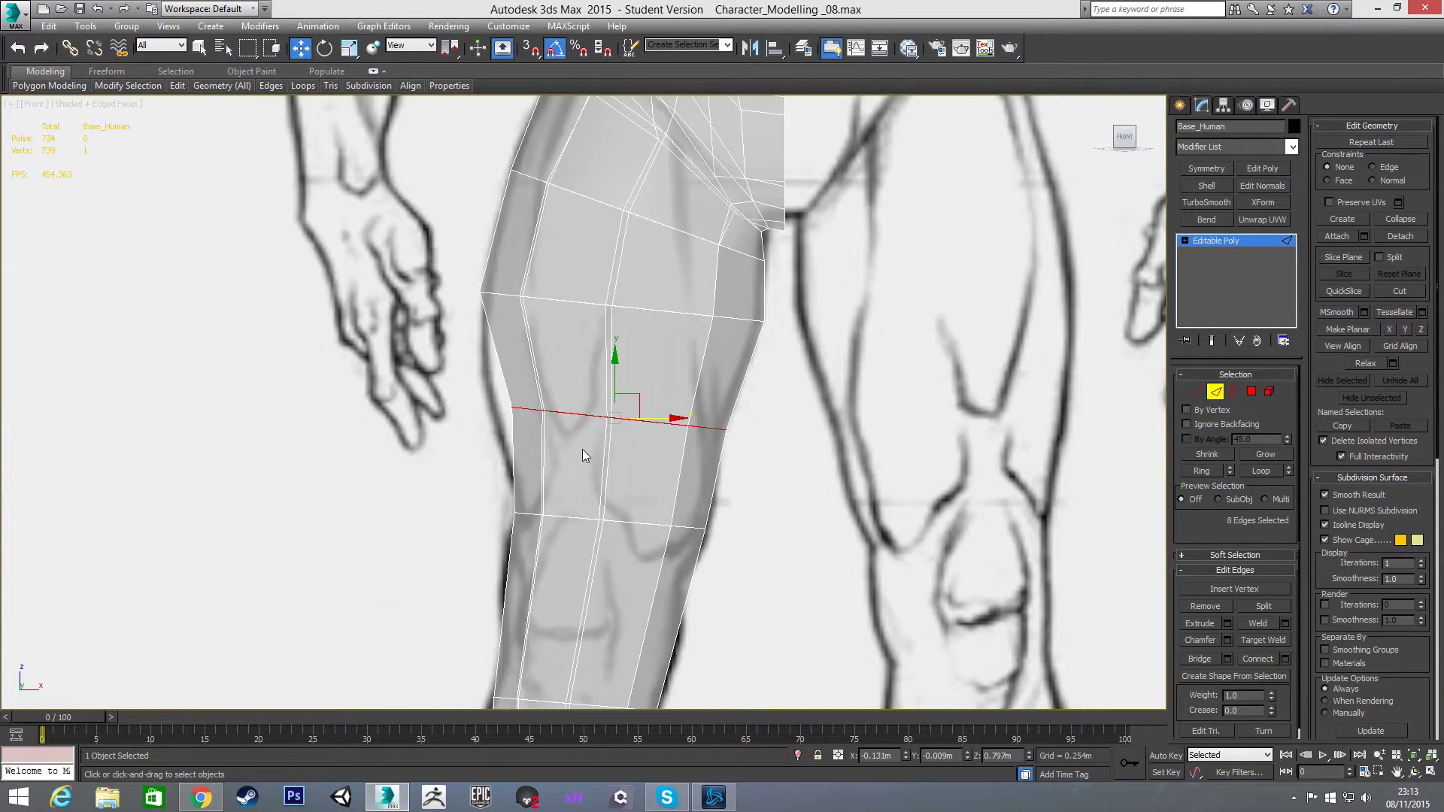
drag(654, 417, 613, 403)
key(r)
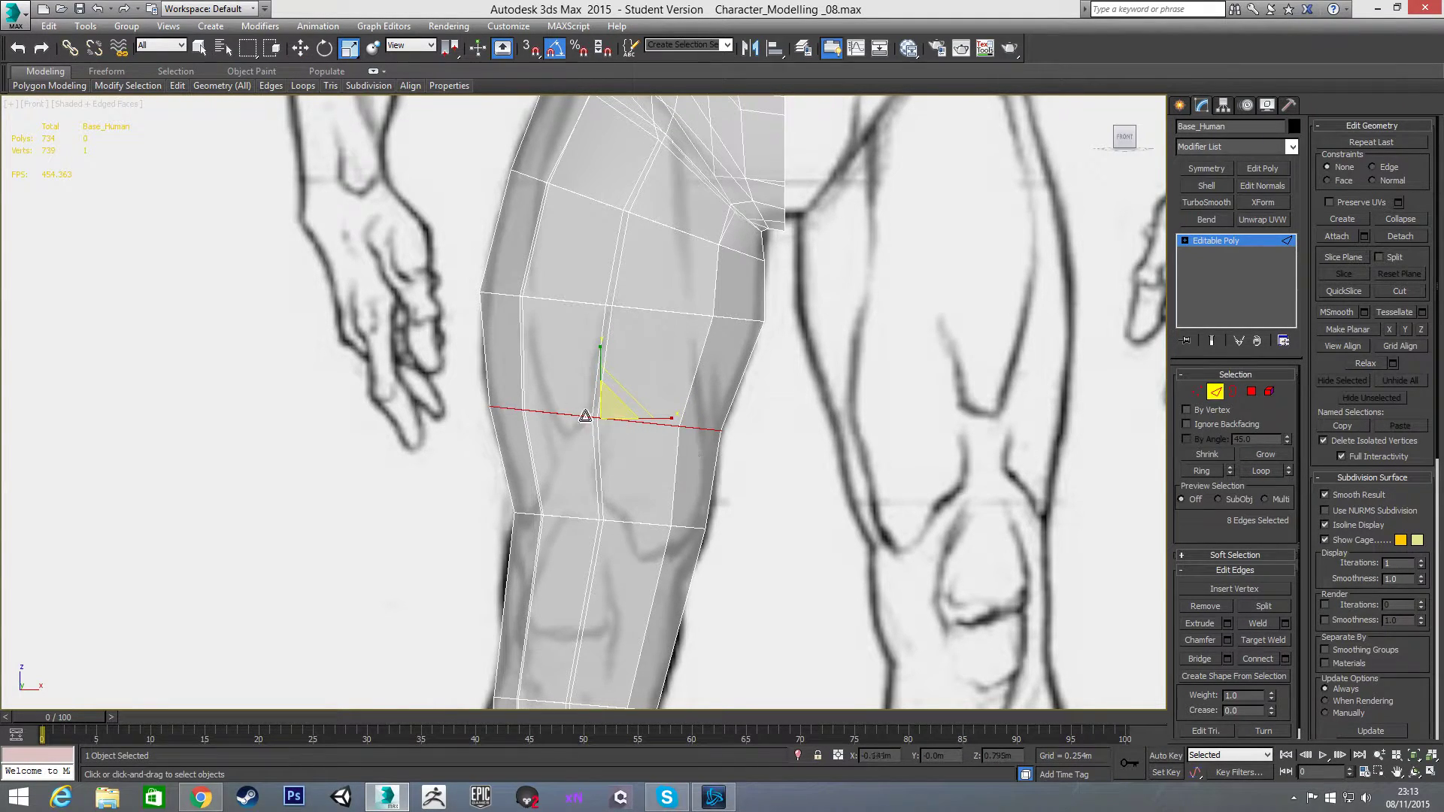
Step: Move the lower new thigh loop forward and scale its depth to 111% to fit the side-view outline
key(l)
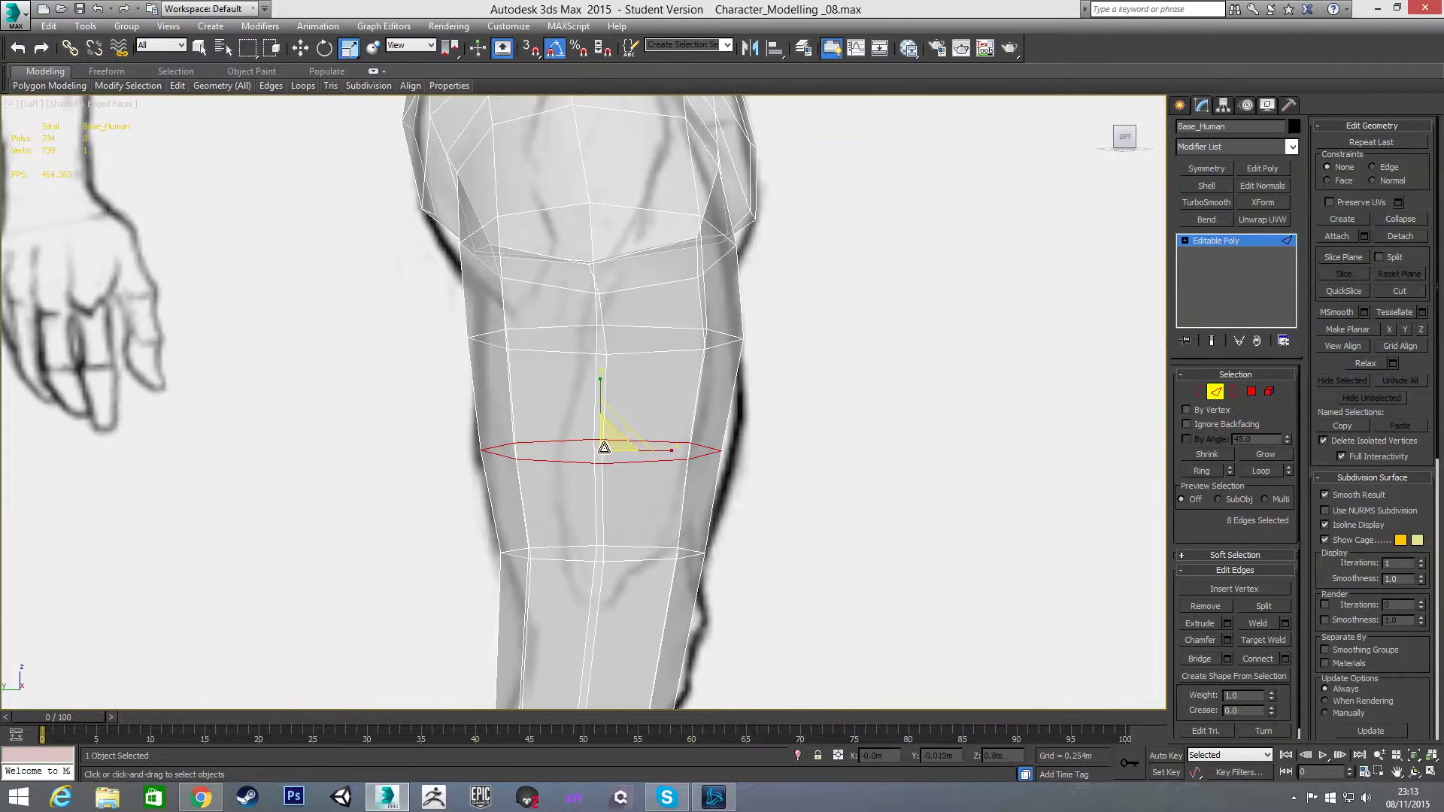
key(w)
drag(640, 455, 670, 450)
key(r)
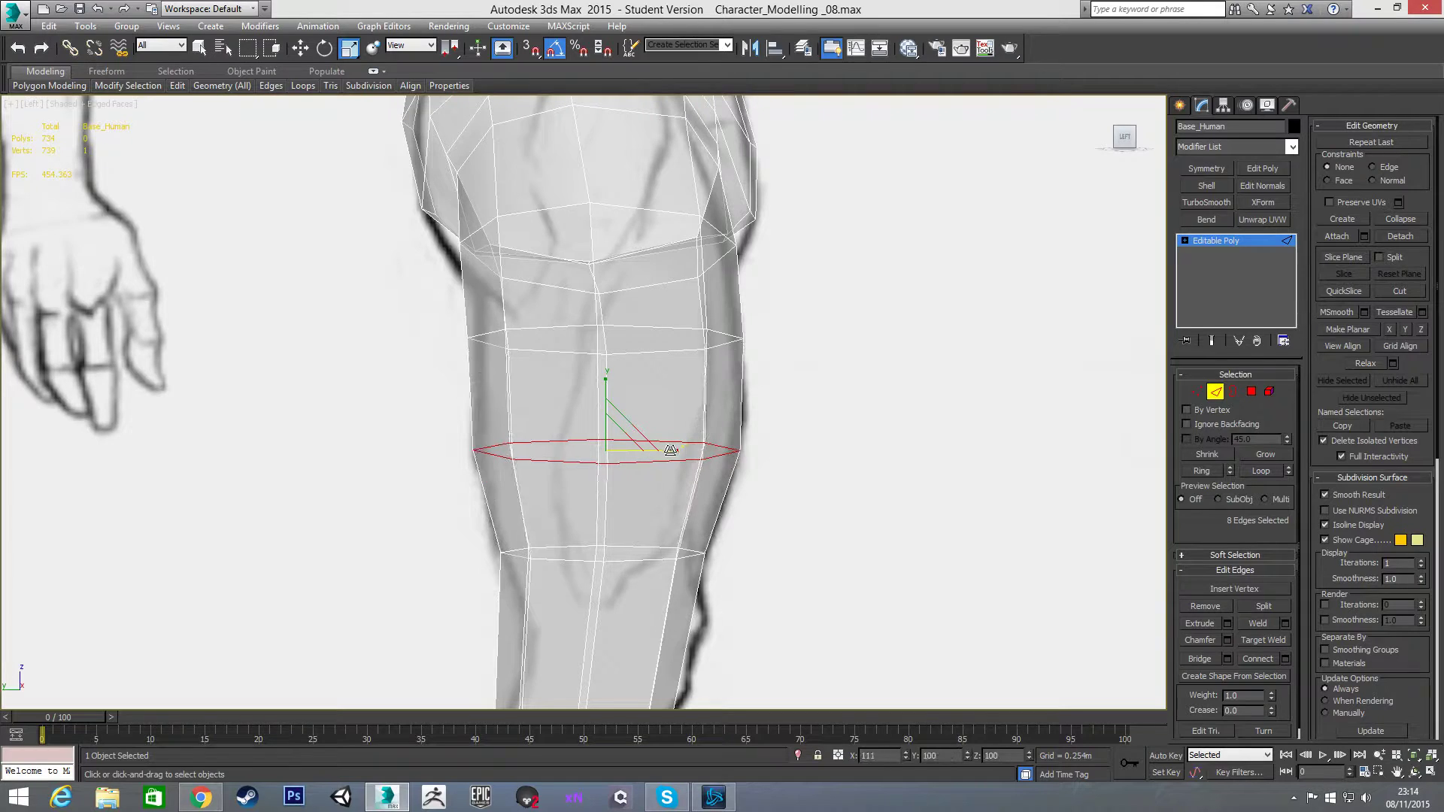
key(w)
Step: Select the ring of lengthwise edges on the lower leg and connect them with 4 new edge loops
middle_drag(789, 455, 786, 381)
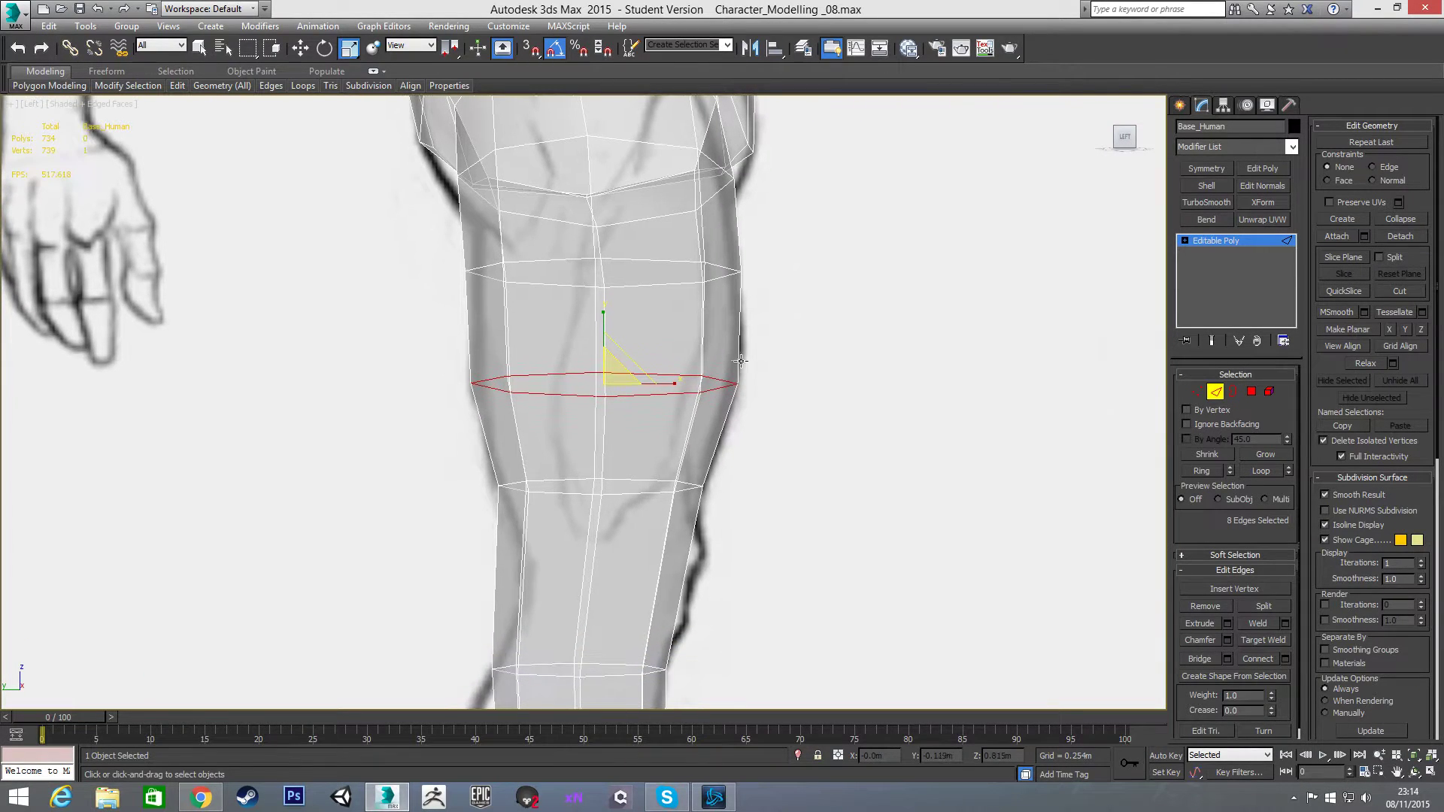
key(f)
middle_drag(642, 456, 623, 352)
scroll(623, 352, down, 3)
scroll(622, 452, up, 2)
drag(499, 366, 719, 440)
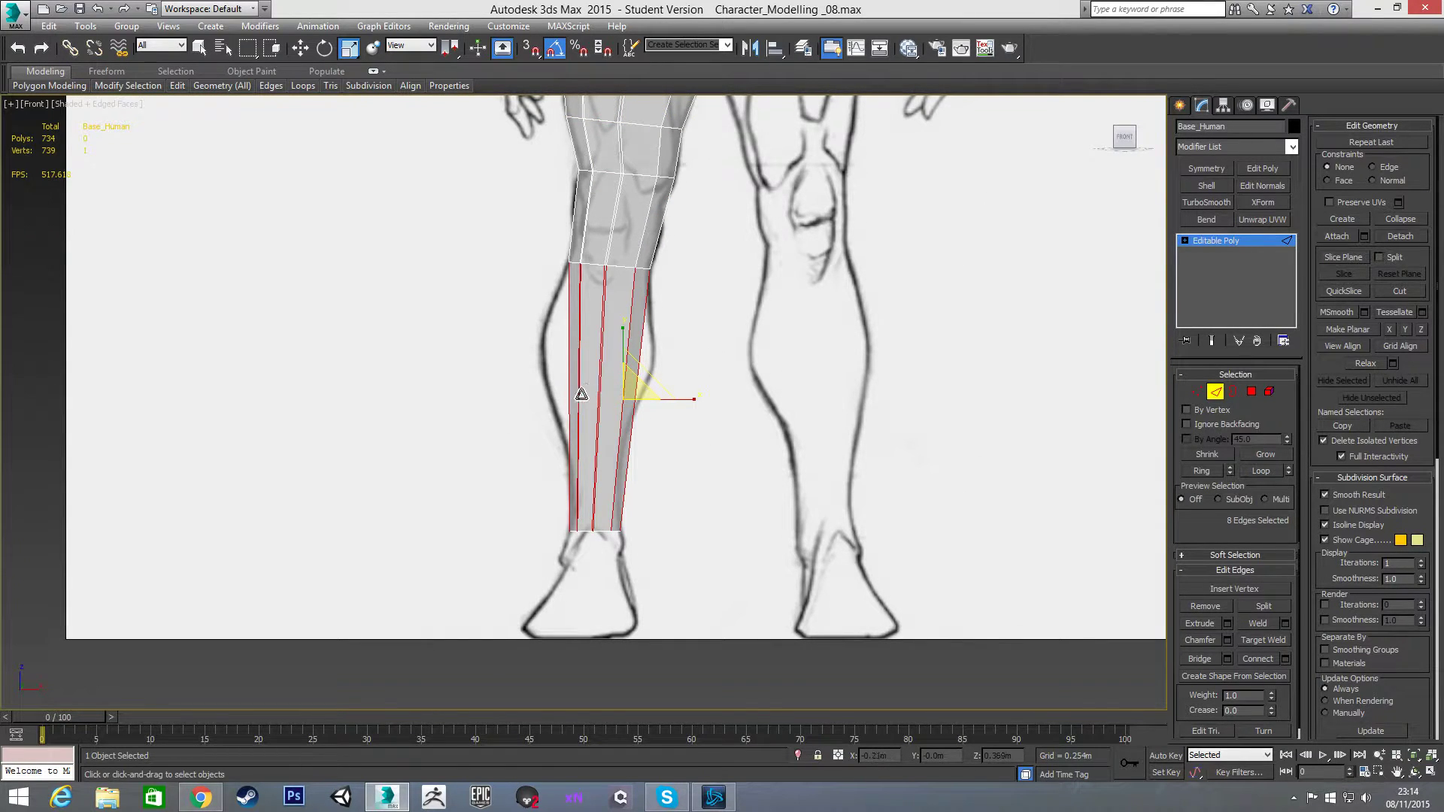
scroll(598, 334, down, 3)
scroll(422, 393, up, 3)
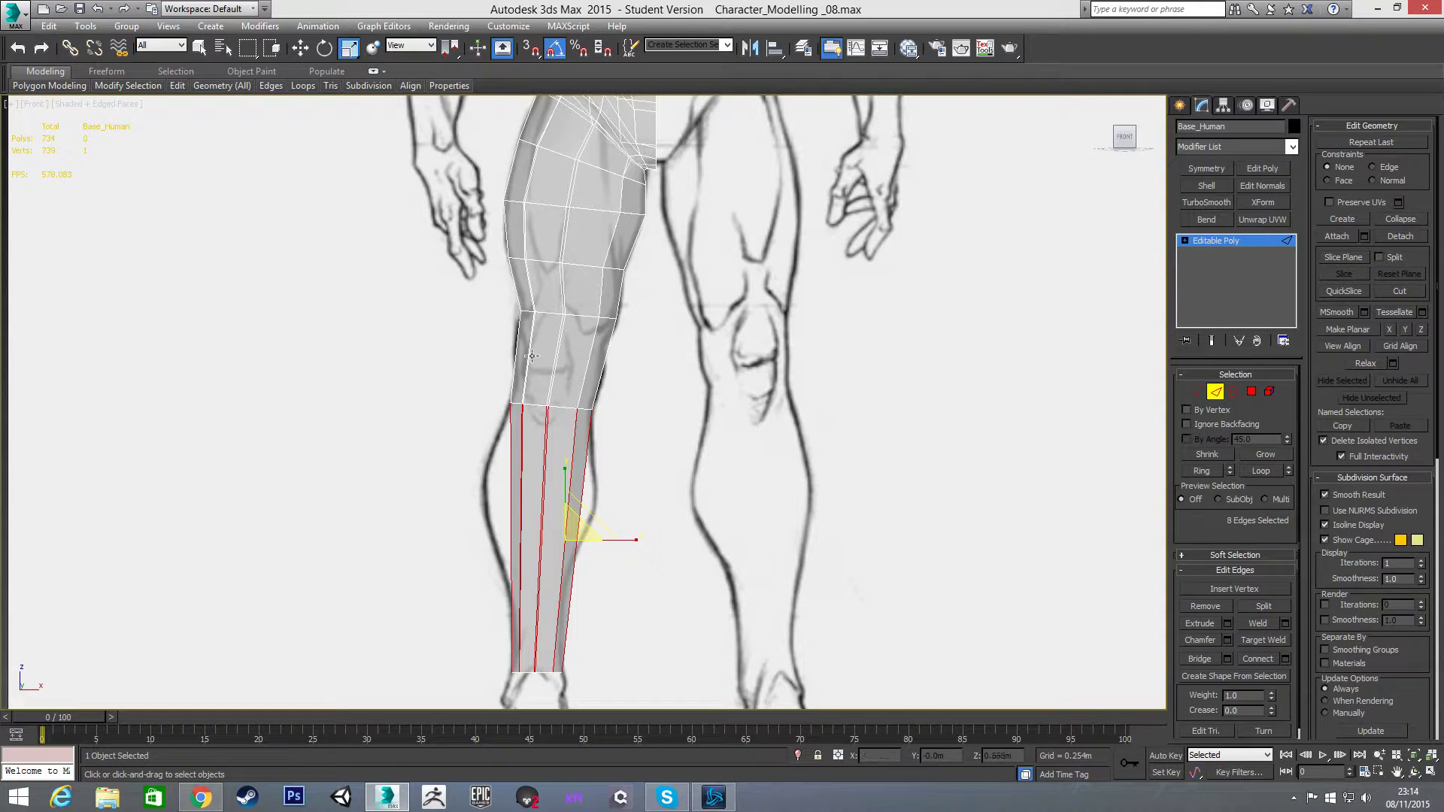
middle_drag(459, 475, 517, 427)
right_click(516, 456)
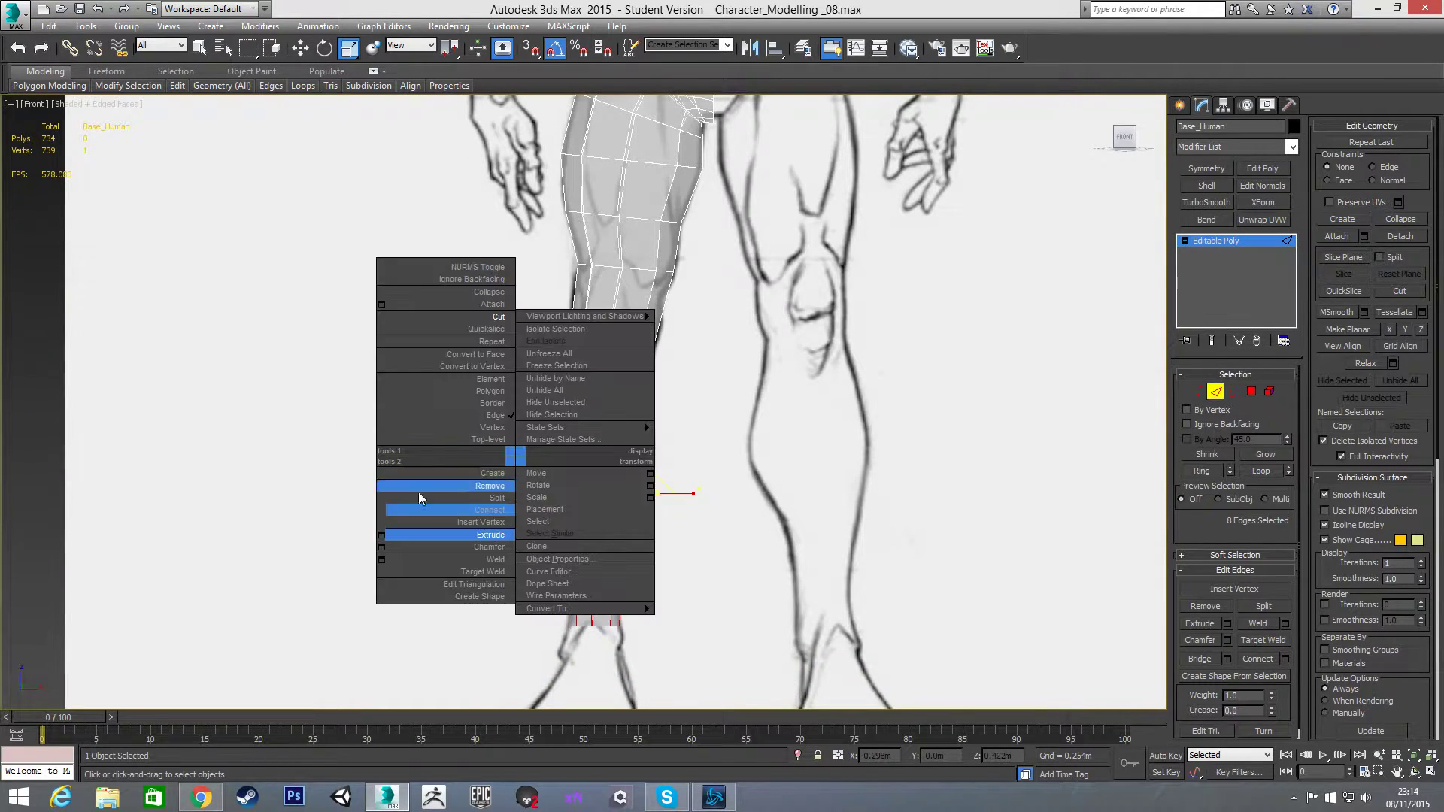
click(382, 514)
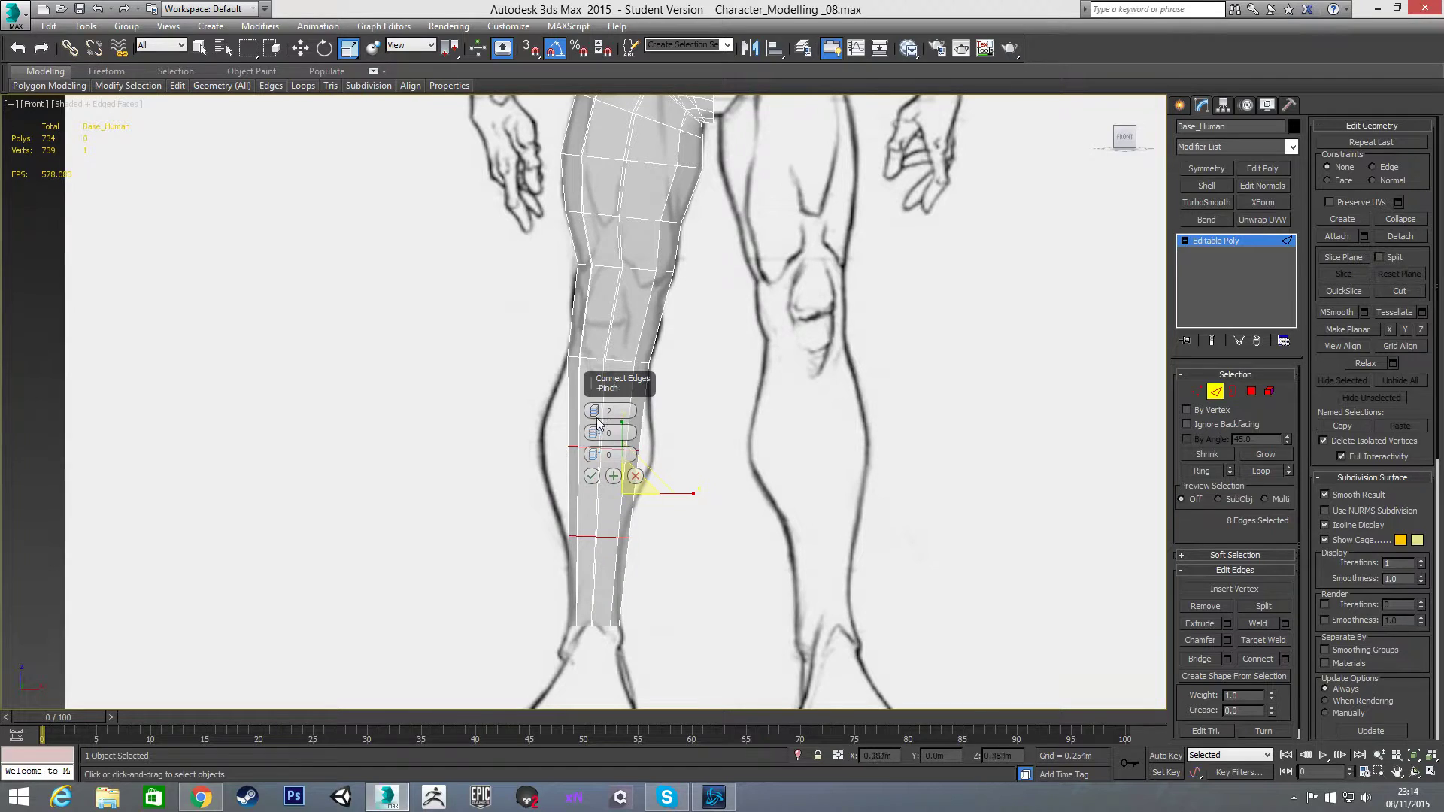
middle_drag(433, 466, 365, 448)
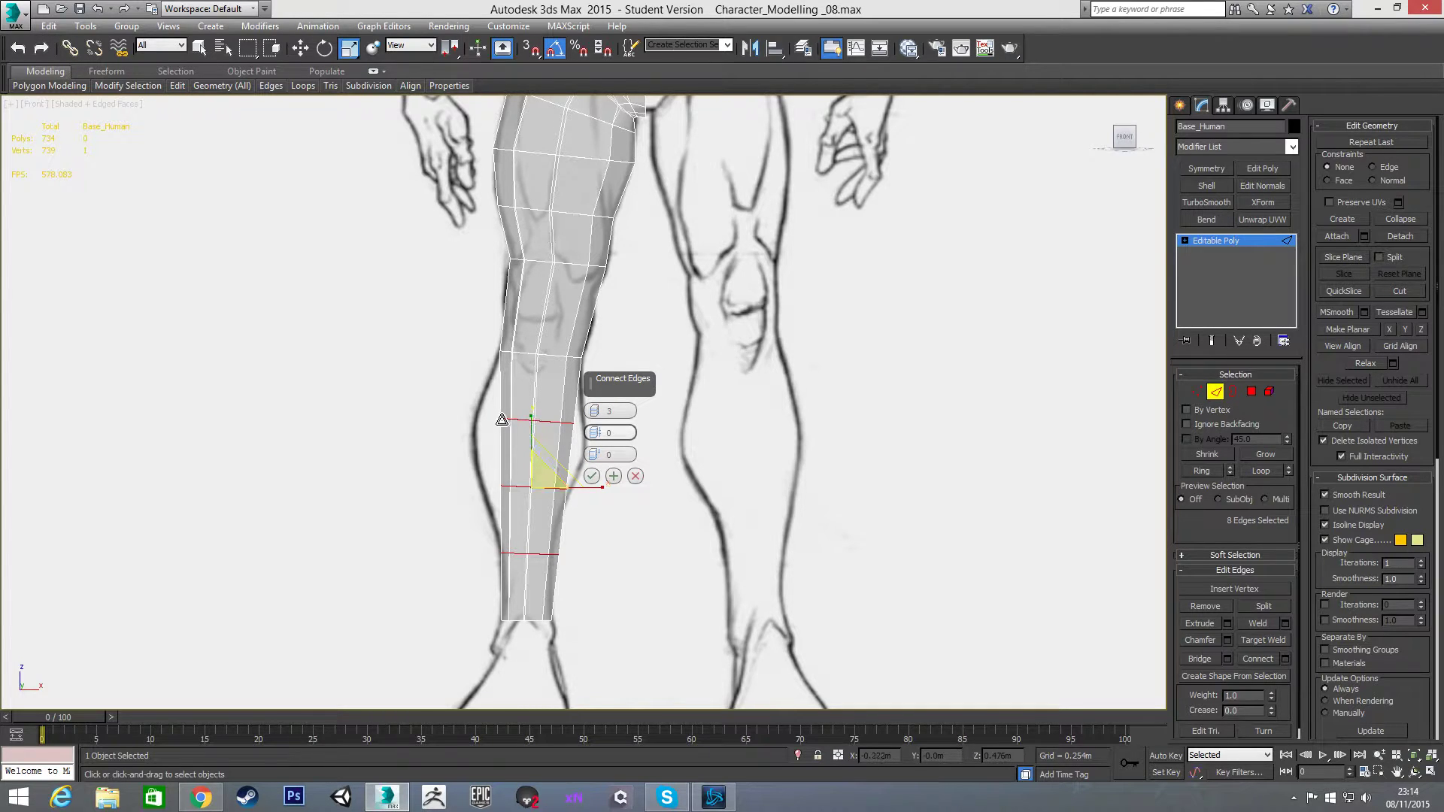
middle_drag(502, 420, 441, 422)
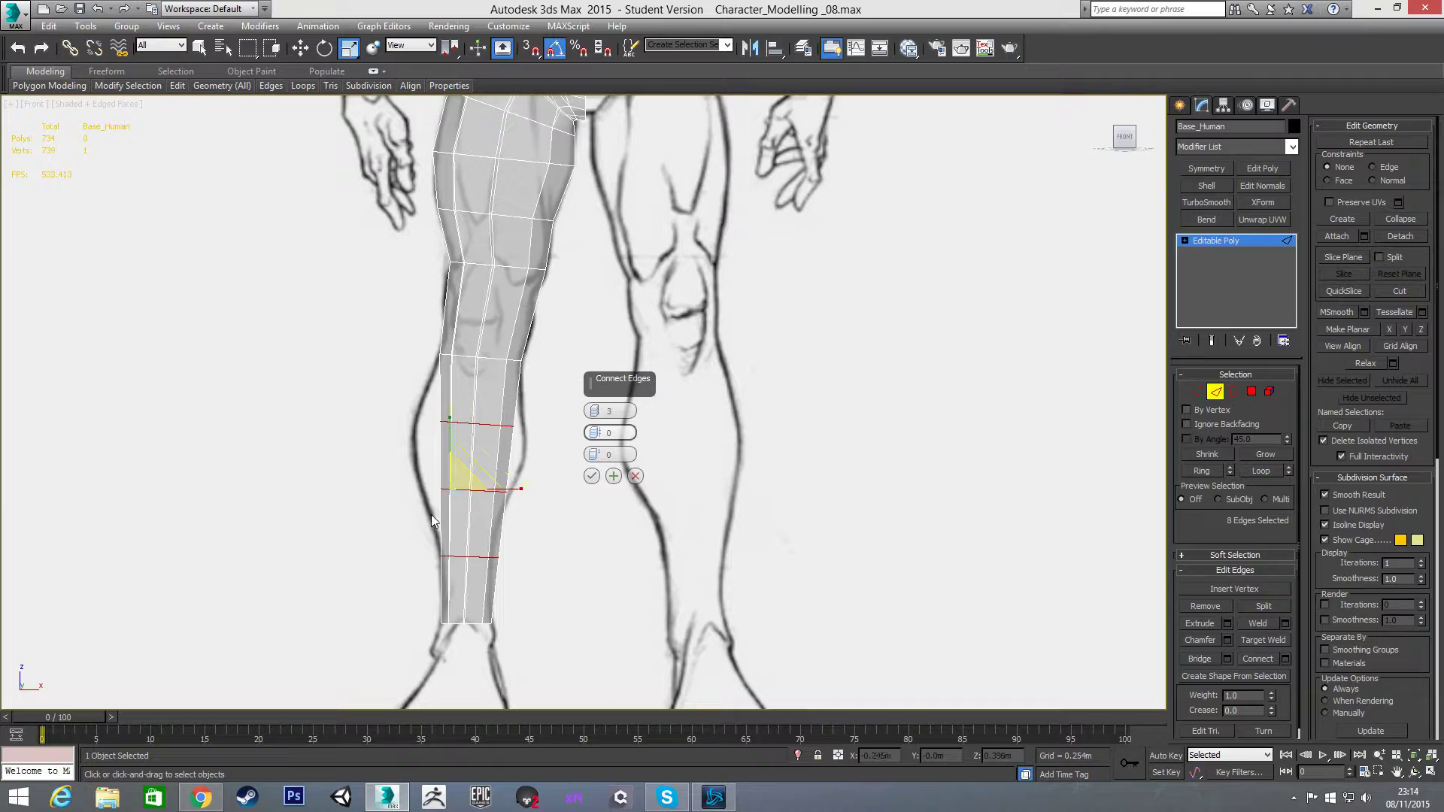
click(595, 408)
click(592, 476)
Step: Scale up the topmost new calf loop and shift it outward to fit the calf outline in the front view
scroll(581, 420, up, 2)
double_click(523, 347)
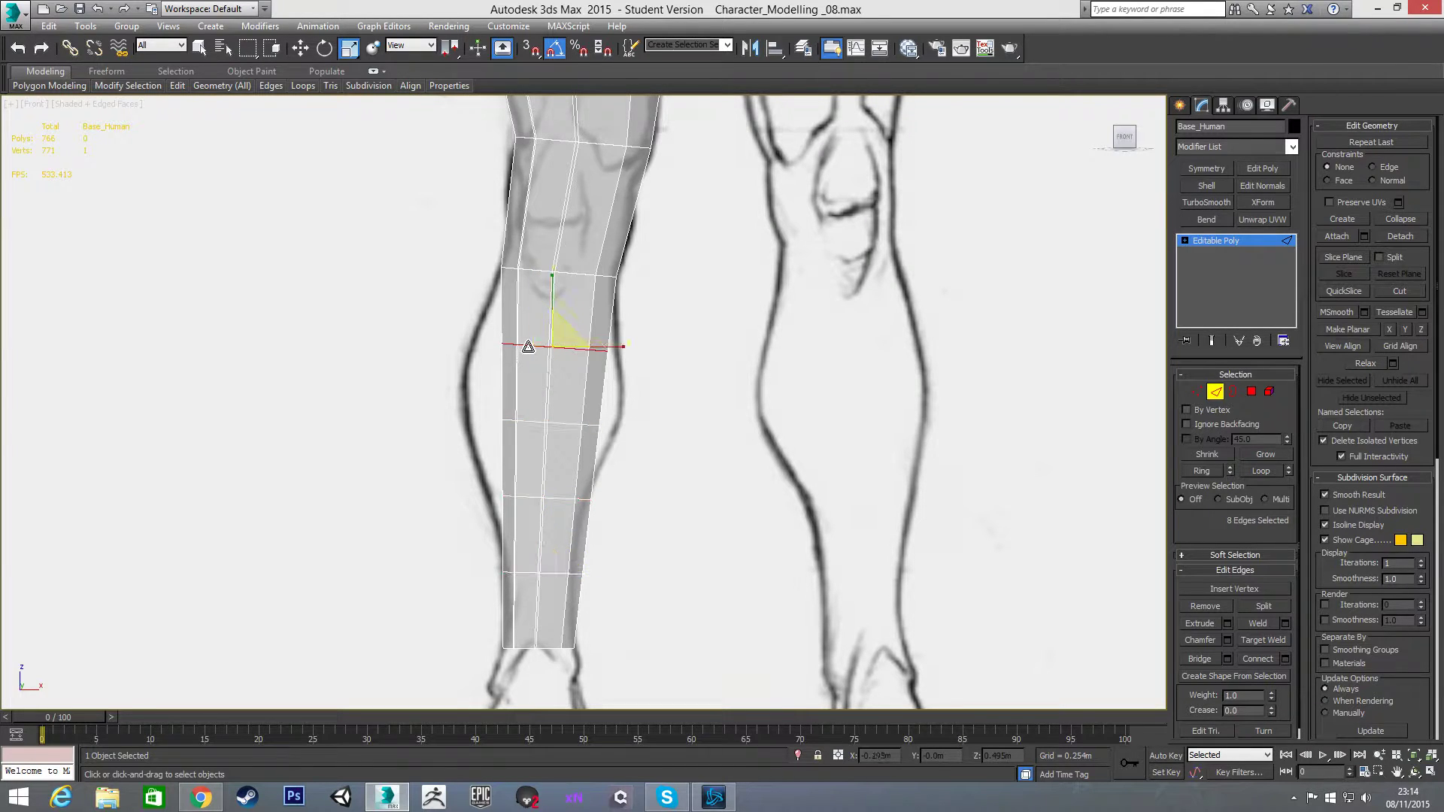
mouse_move(567, 331)
mouse_down()
mouse_move(569, 309)
mouse_move(594, 345)
mouse_move(553, 337)
mouse_move(582, 349)
mouse_up()
key(w)
key(r)
key(w)
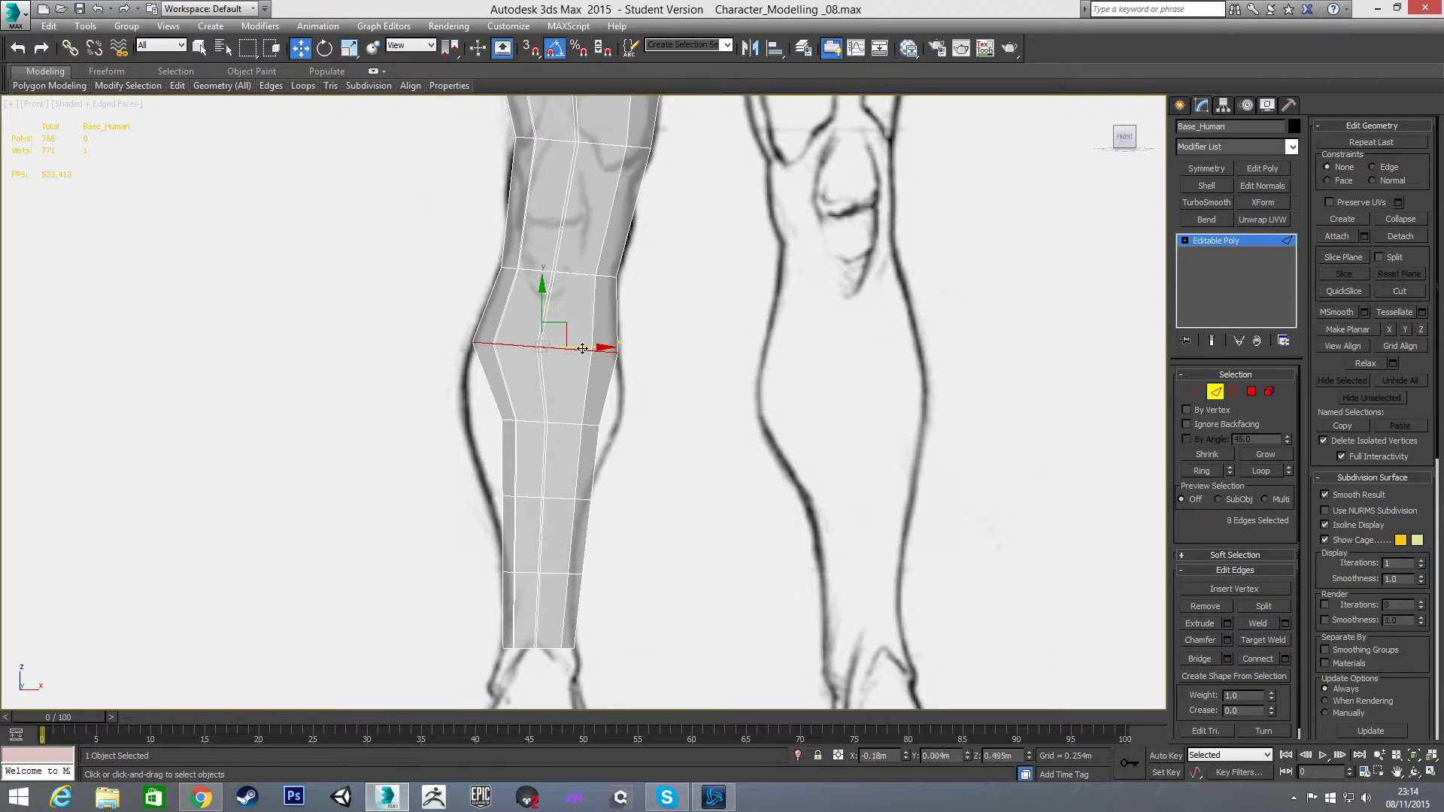
Step: Move the topmost calf loop backward to follow the calf outline in the side view
key(l)
scroll(580, 388, down, 2)
middle_drag(583, 376, 676, 190)
middle_drag(696, 453, 672, 290)
drag(683, 336, 659, 337)
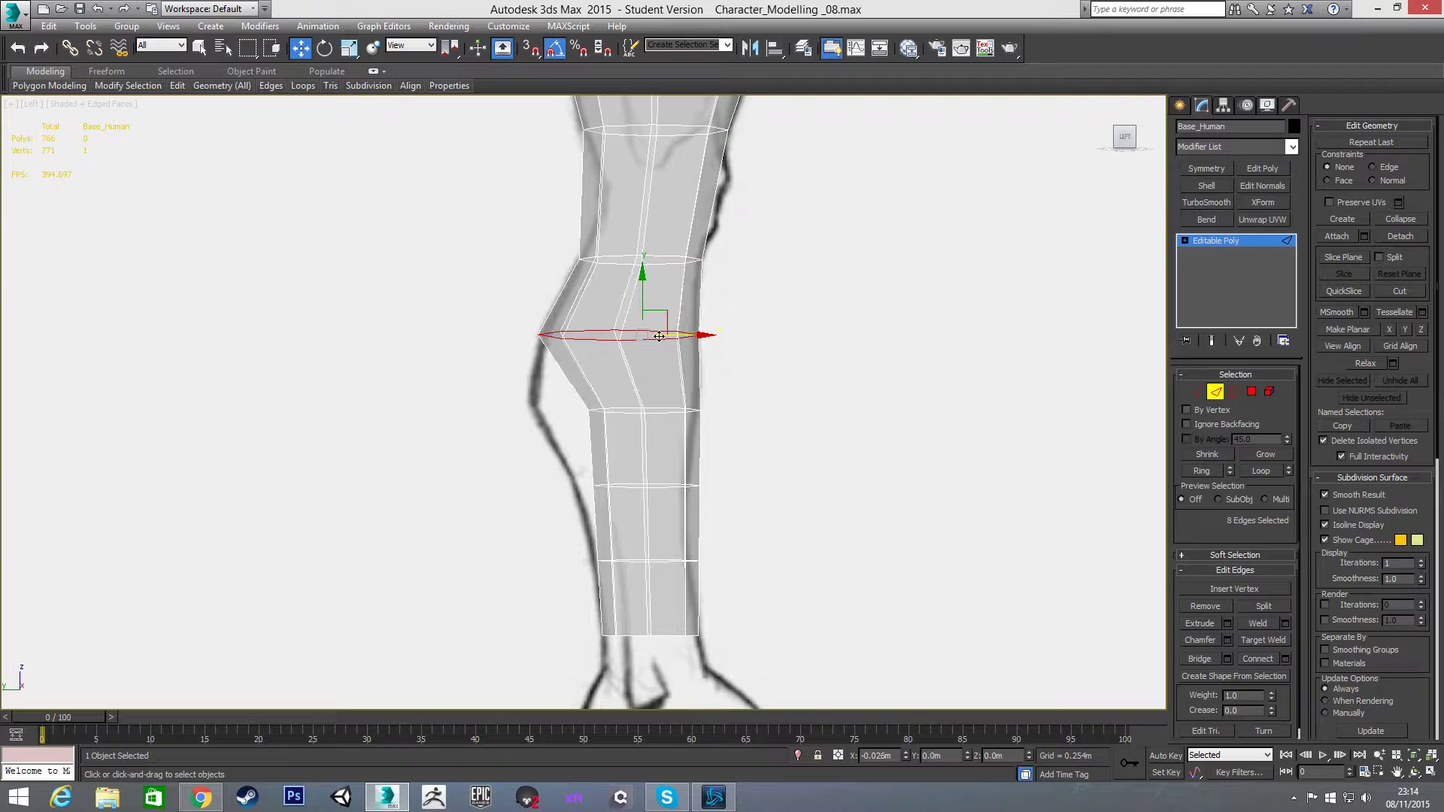
scroll(637, 333, up, 2)
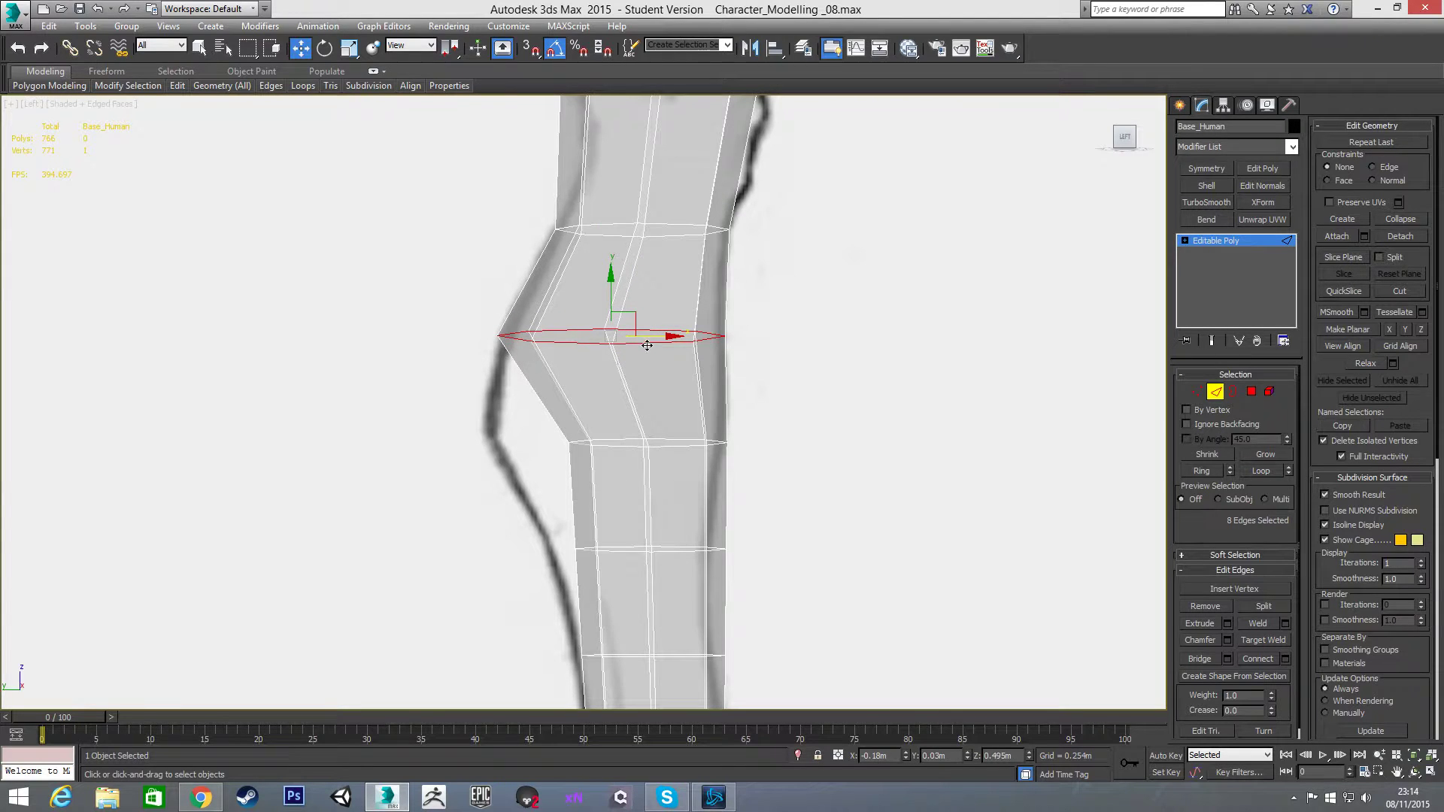
Step: Scale up the second new calf loop and shift it outward to match the front-view outline
double_click(664, 444)
key(f)
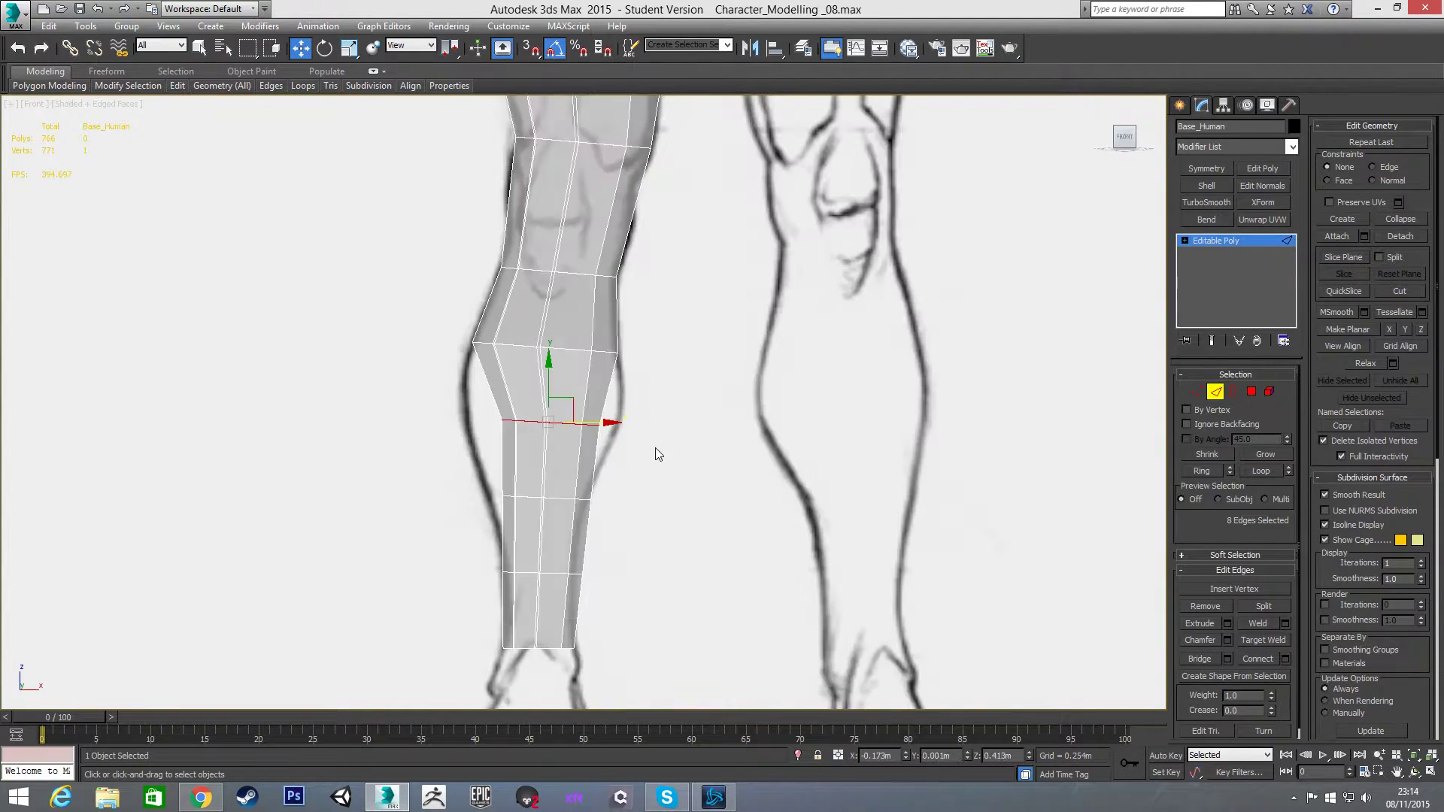
scroll(625, 401, up, 3)
key(r)
drag(632, 367, 635, 300)
key(w)
drag(652, 363, 619, 360)
key(r)
key(w)
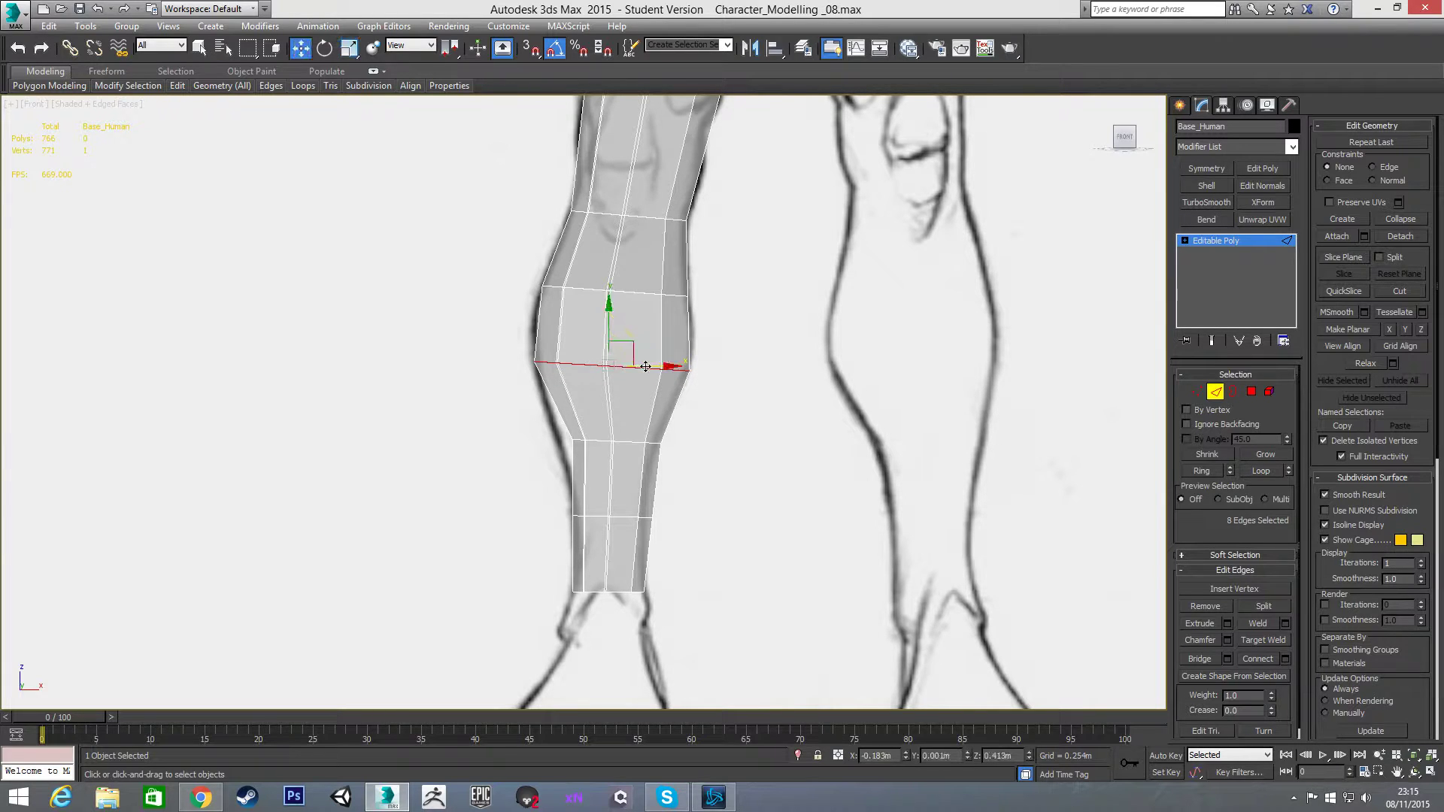
Step: Slightly widen the topmost calf loop and nudge it toward the inner leg outline in the front view
double_click(641, 292)
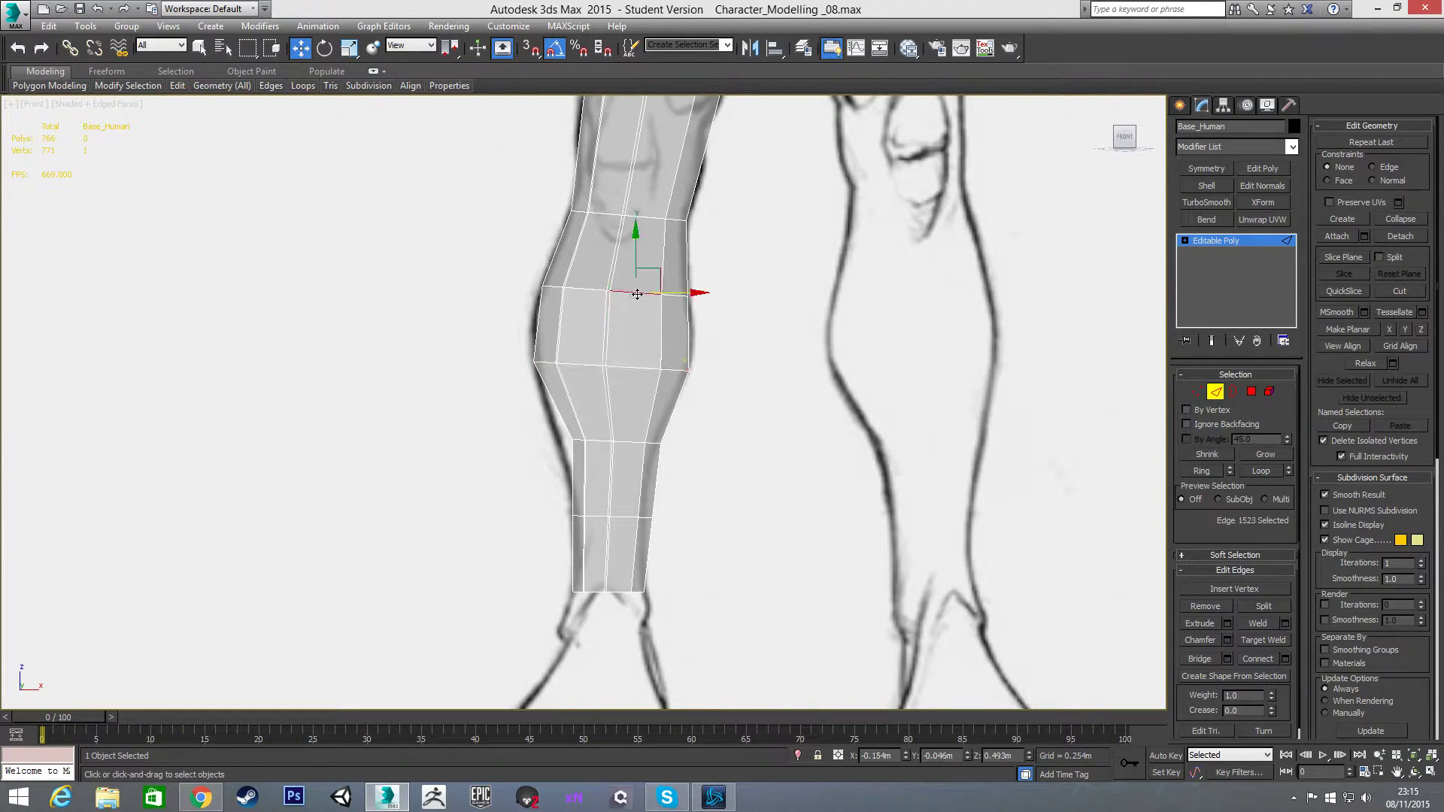
key(r)
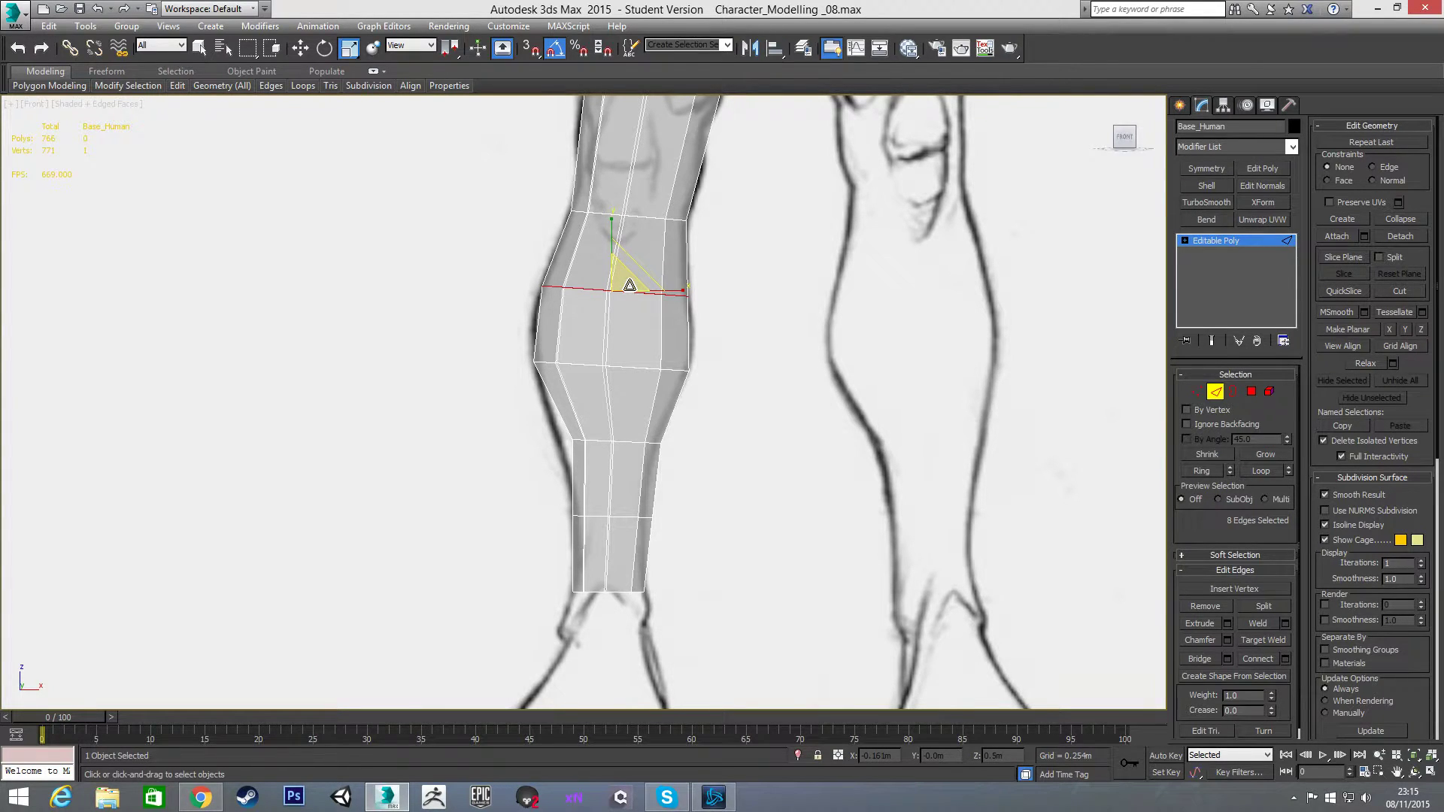
key(w)
drag(655, 291, 653, 292)
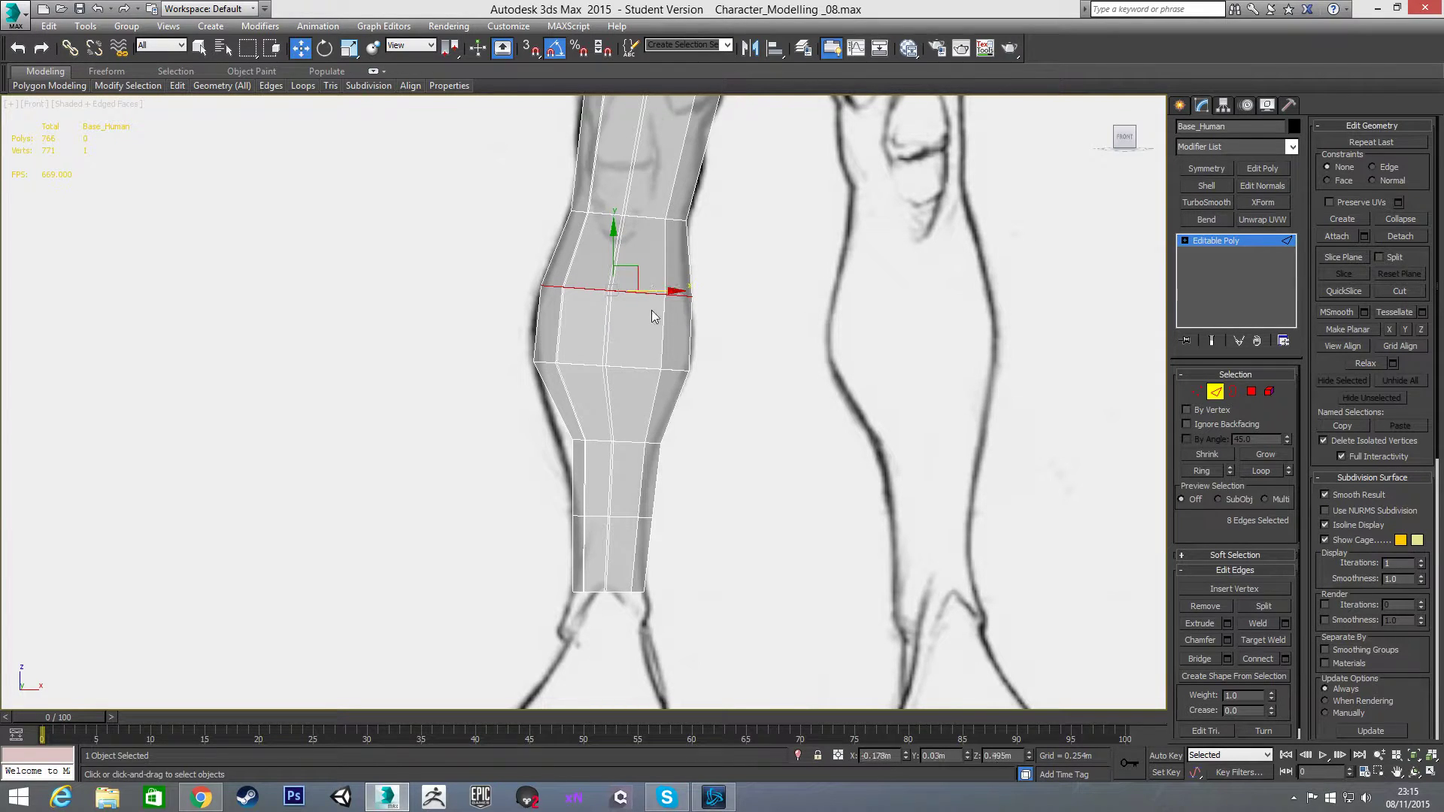
click(782, 449)
Step: Shift the second calf loop backward and adjust its scale to fit the side-view outline
double_click(611, 367)
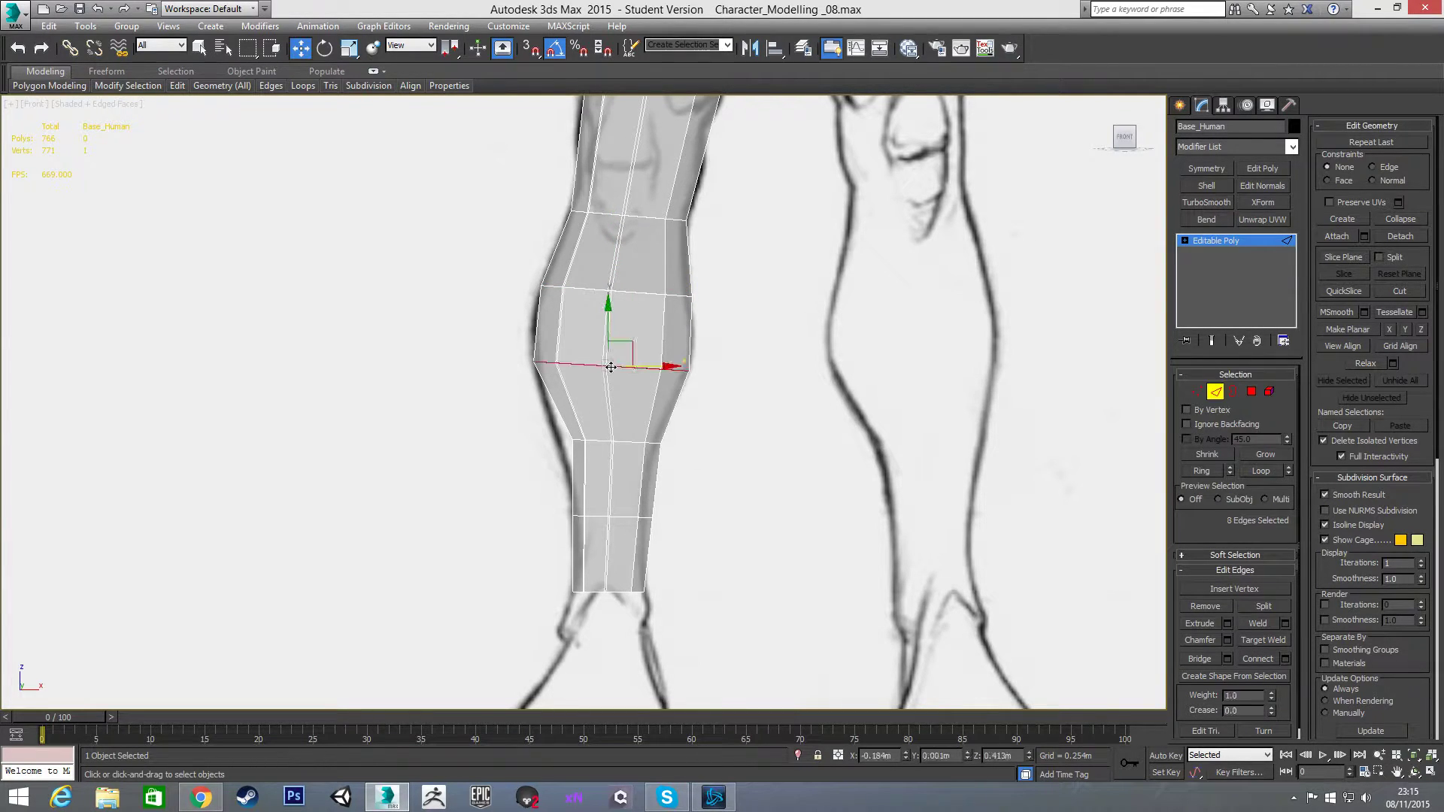
key(l)
middle_drag(602, 431, 563, 391)
scroll(556, 400, down, 2)
scroll(555, 399, up, 2)
drag(652, 404, 613, 403)
key(r)
key(w)
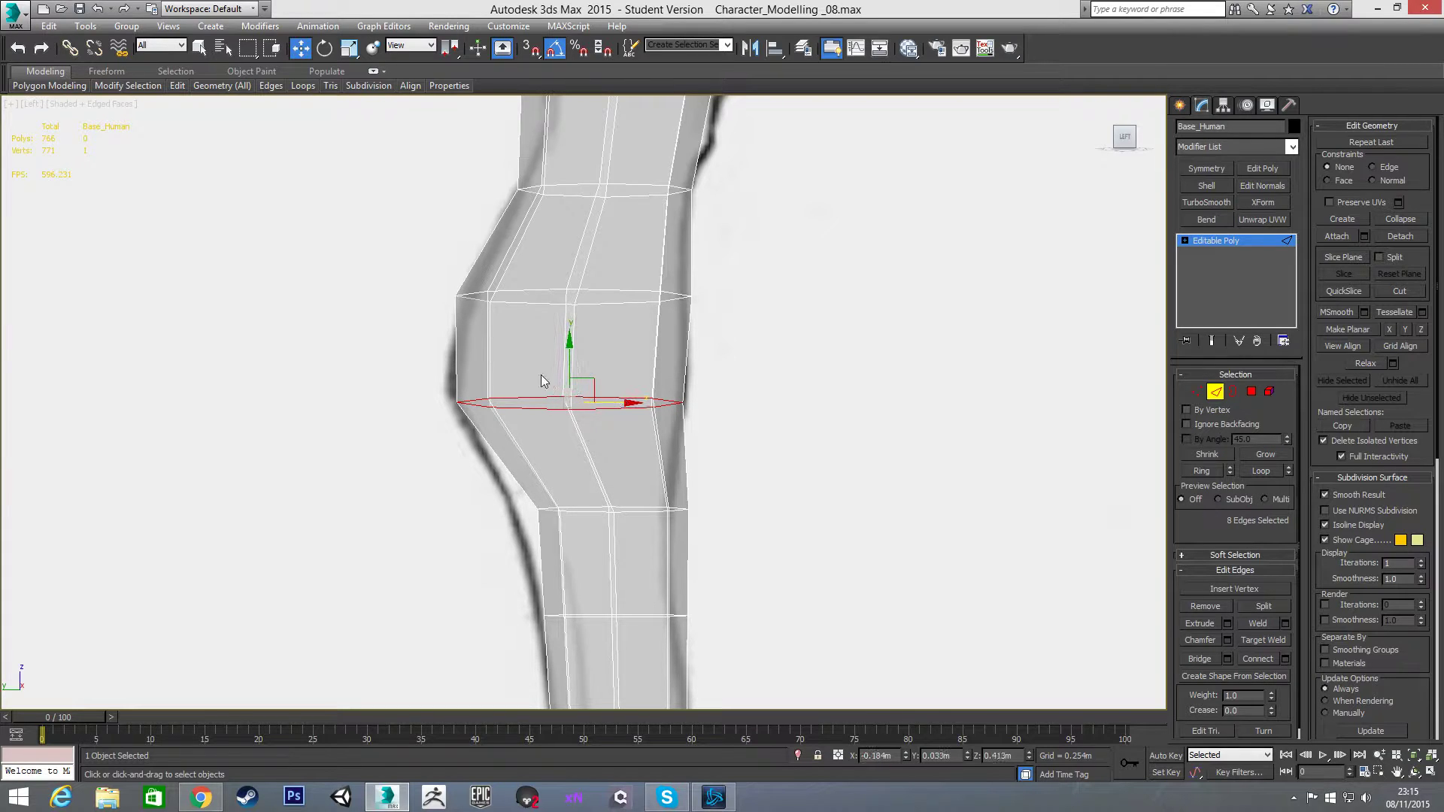
Step: Reduce the depth of the topmost calf loop and nudge it forward in the side view
double_click(519, 292)
key(r)
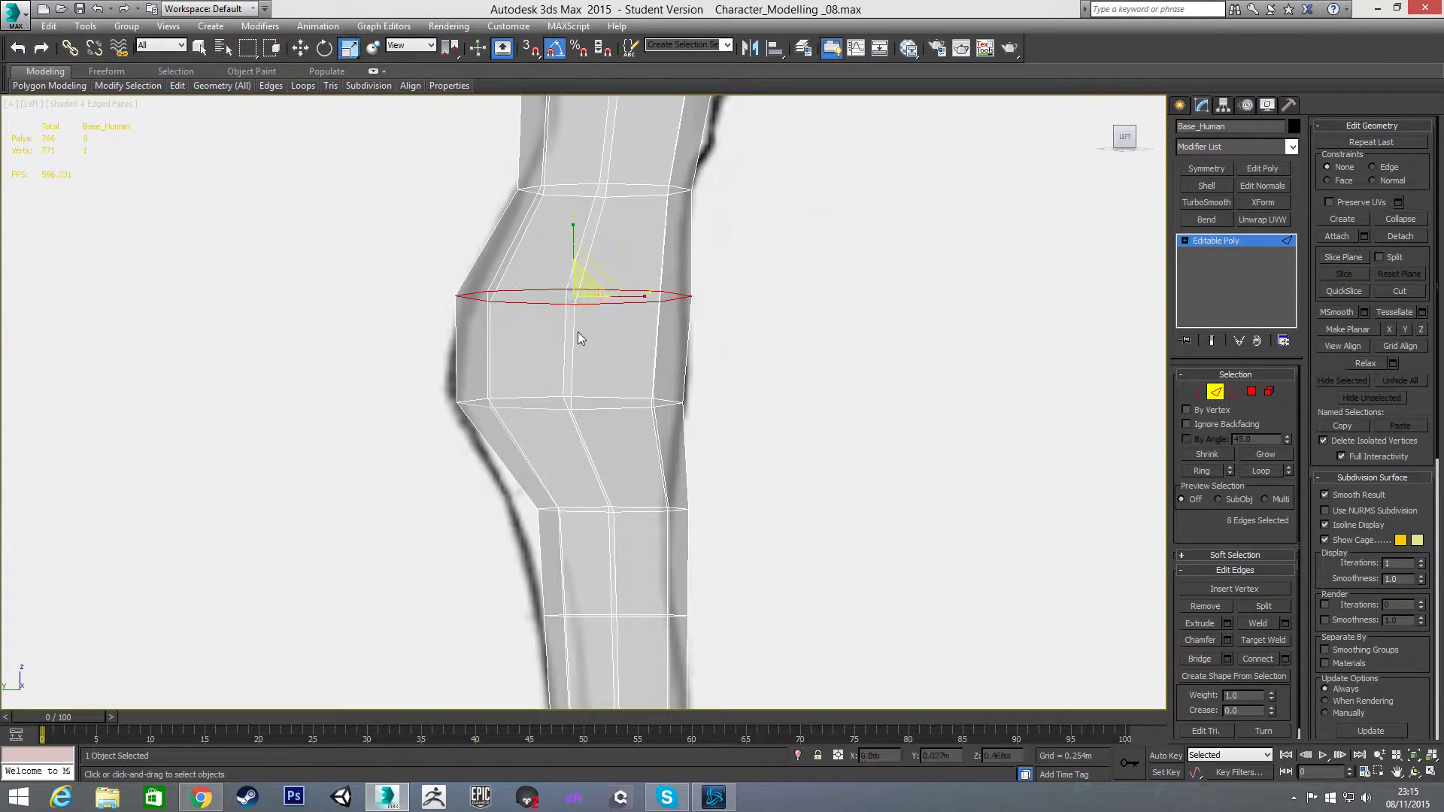
drag(633, 299, 625, 303)
key(w)
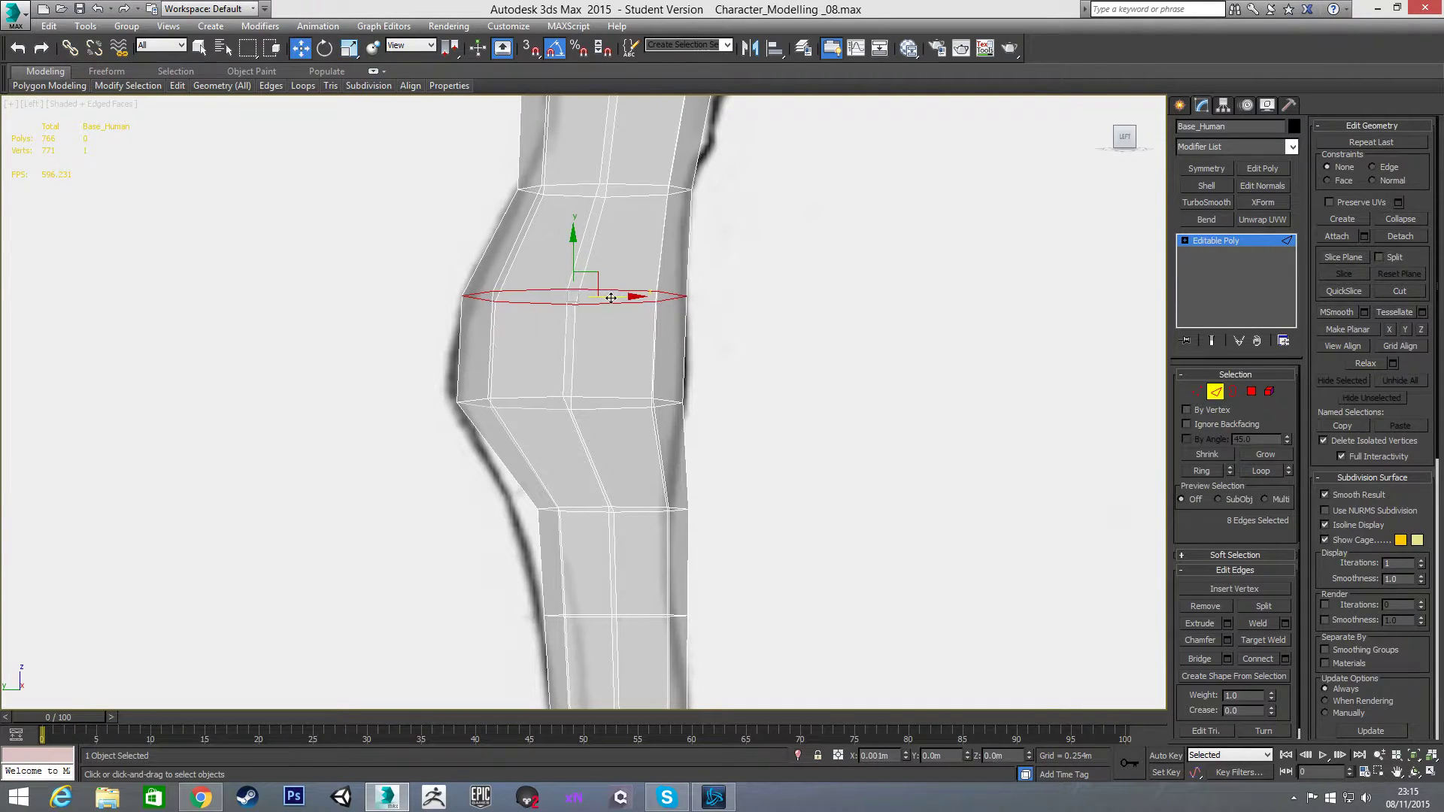
drag(610, 296, 613, 298)
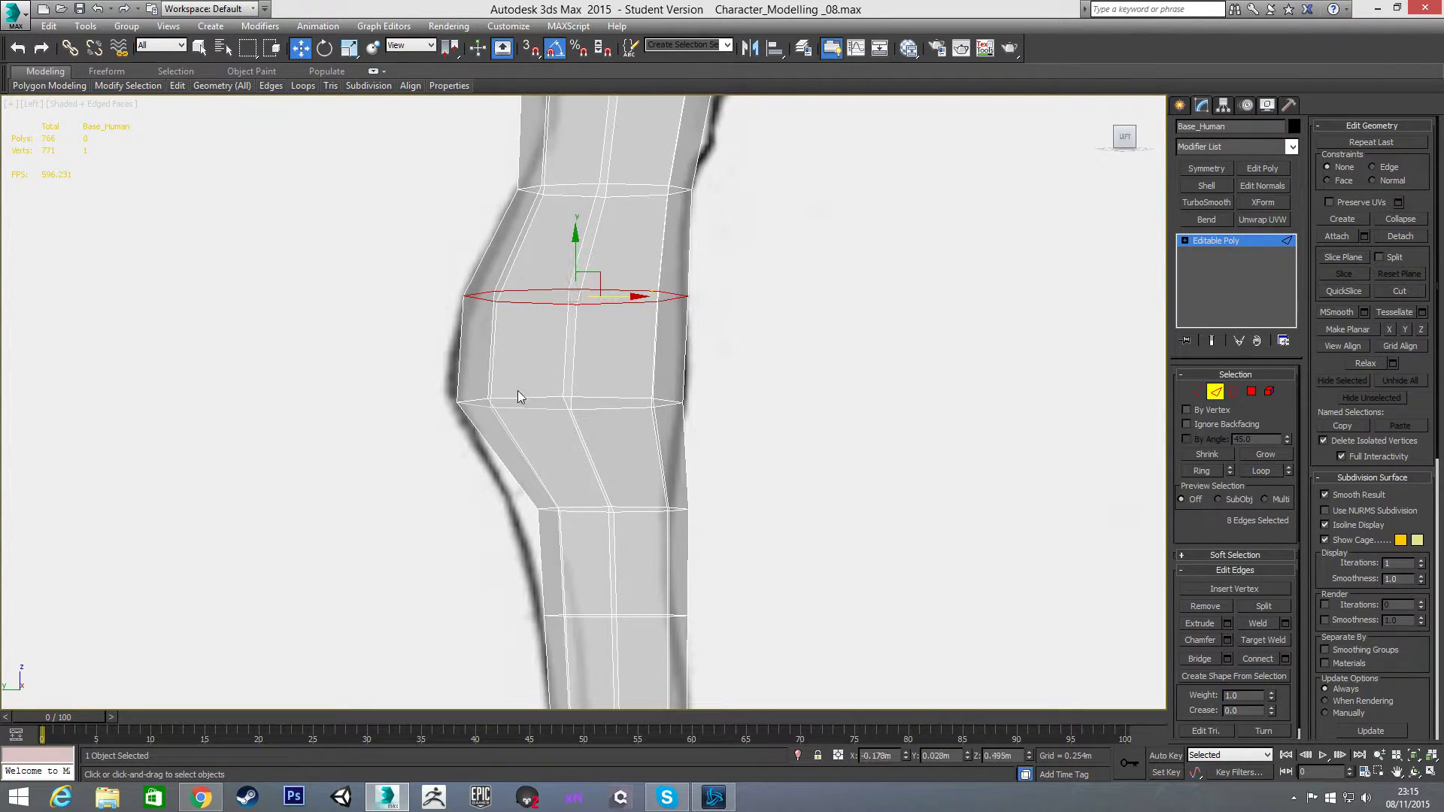
click(431, 420)
Step: Raise the second calf loop to the fullest part of the calf and widen it in the side view
double_click(474, 404)
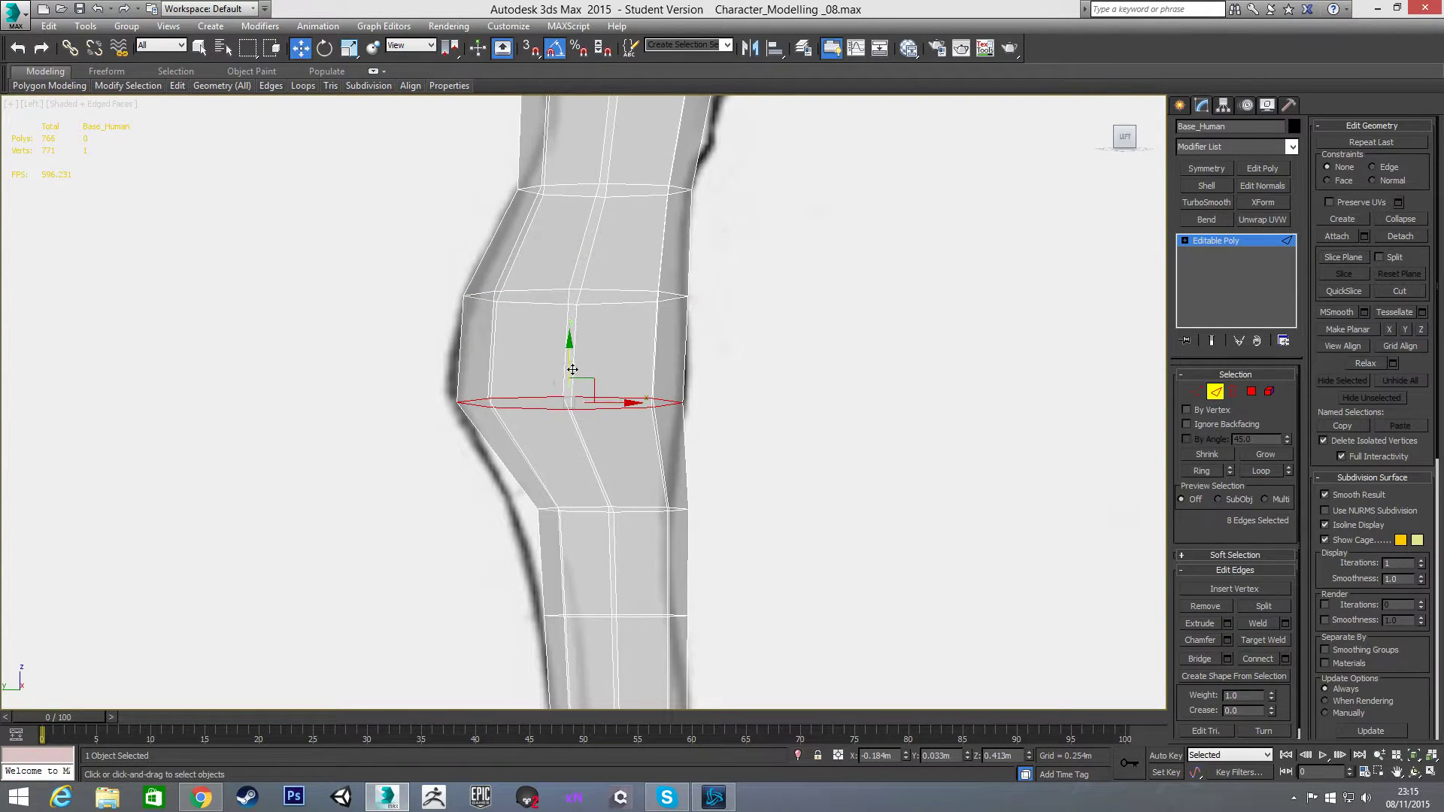
drag(570, 368, 614, 373)
key(r)
key(w)
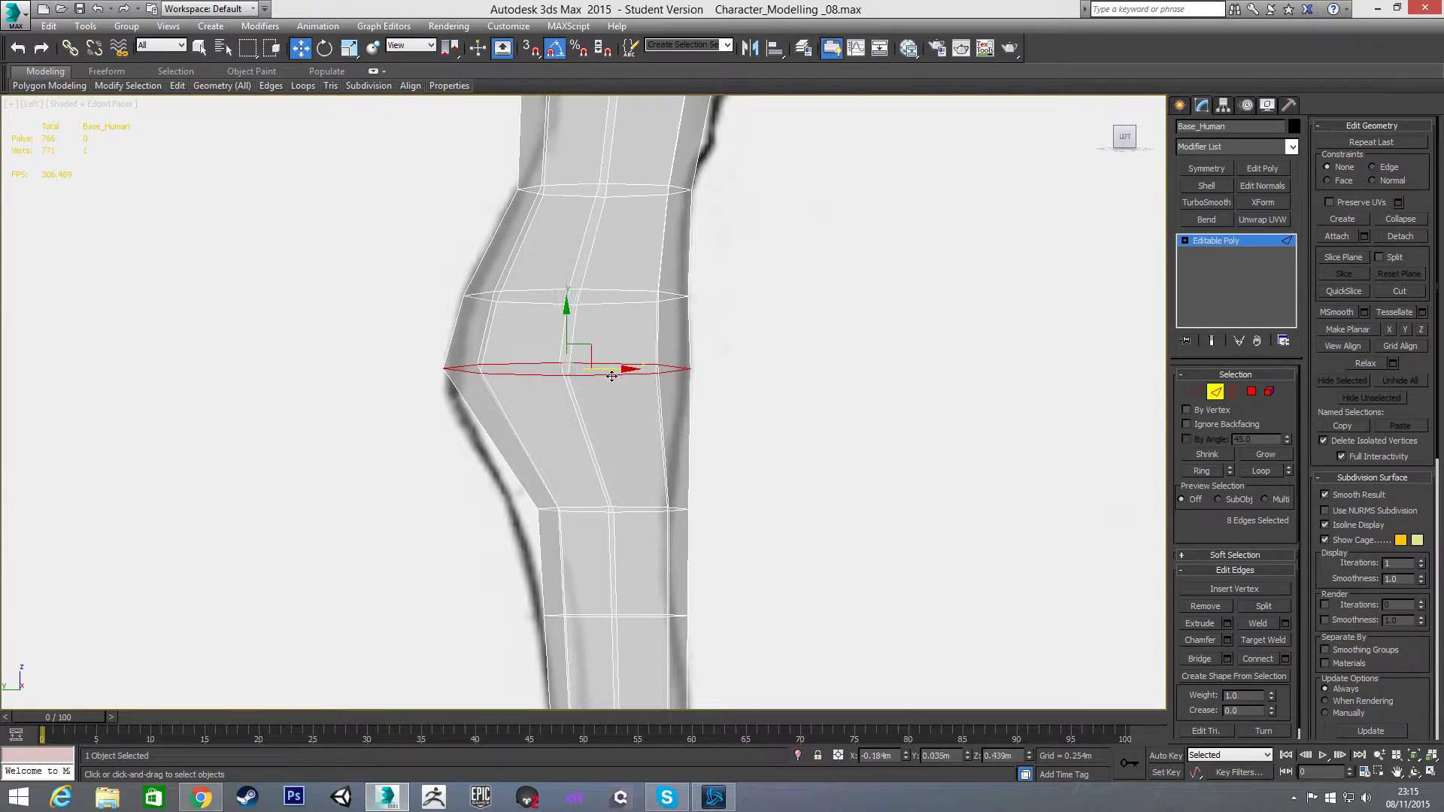
Step: Raise the topmost calf loop slightly and scale down its depth to stay within the side-view outline
double_click(504, 302)
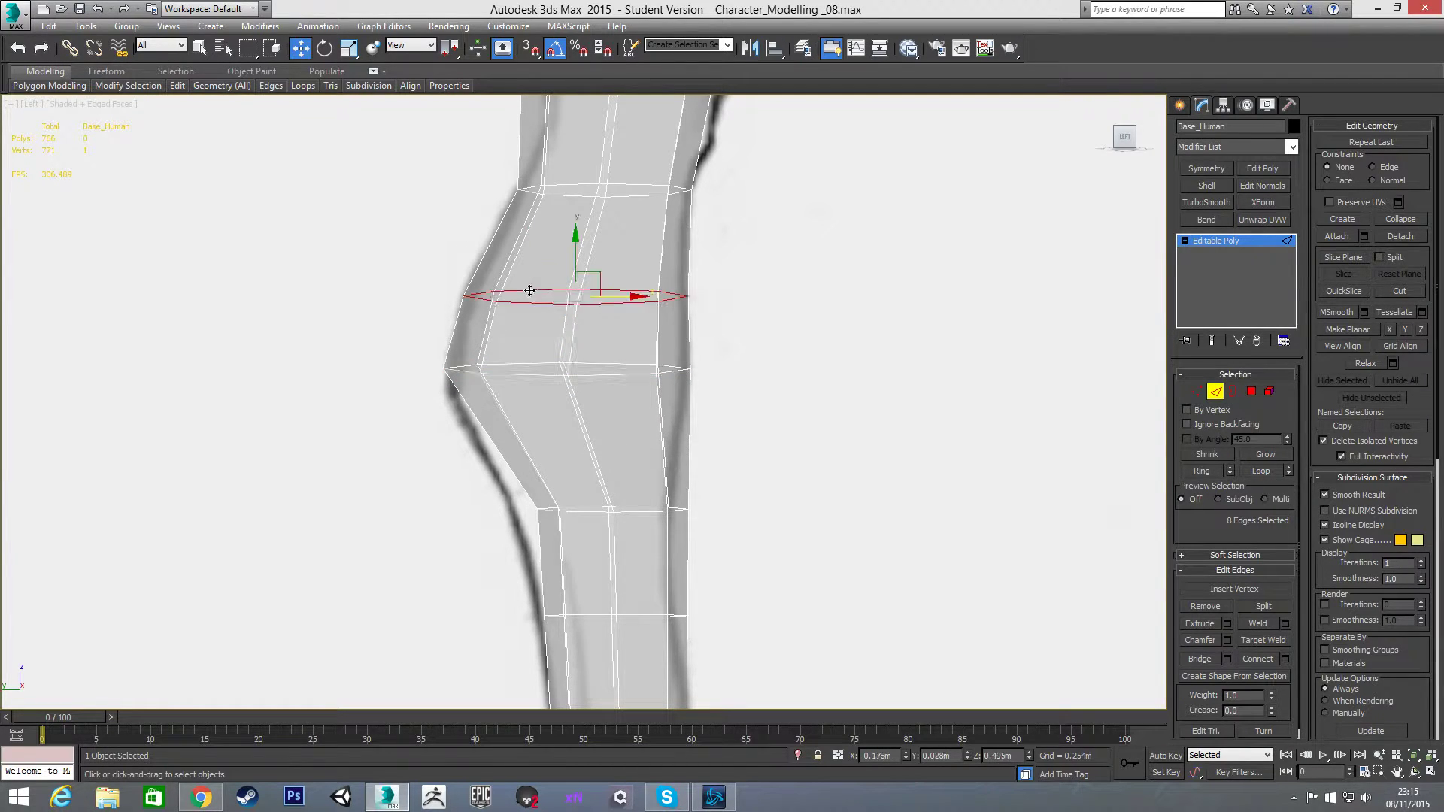
drag(574, 257, 574, 237)
key(r)
drag(644, 278, 618, 277)
key(w)
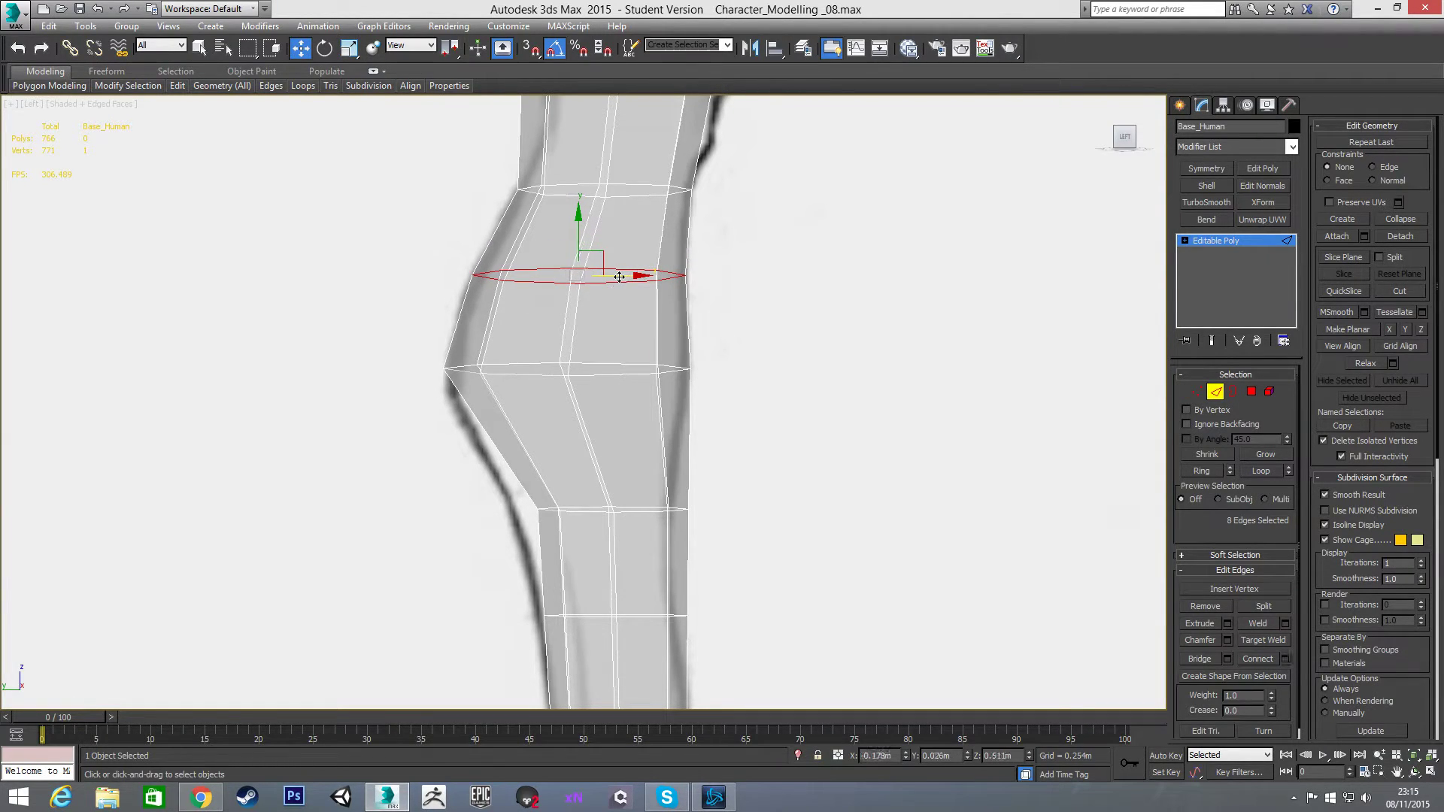
Step: Nudge the front vertices of the second calf loop back onto the shin outline in the side view
key(1)
drag(651, 357, 703, 371)
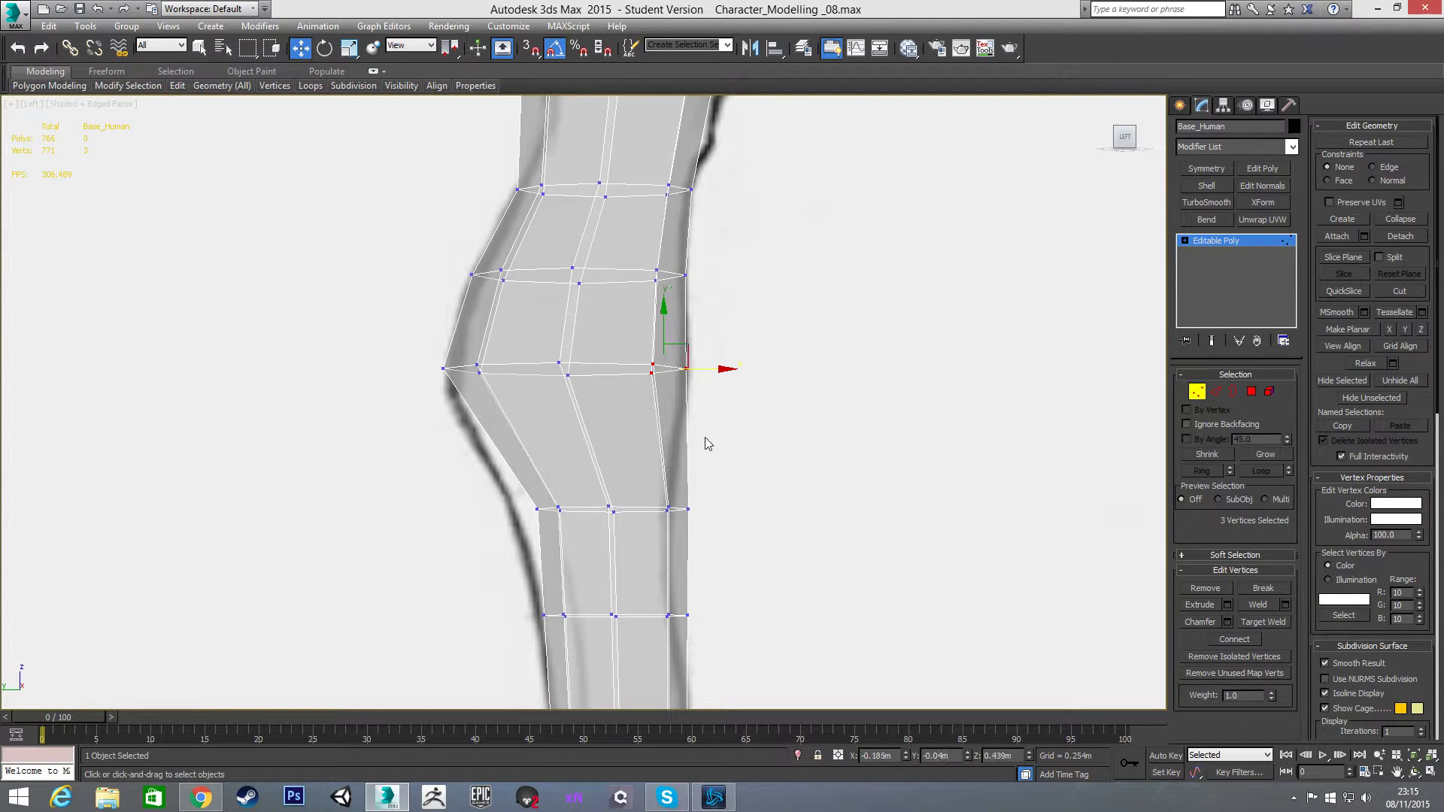
key(2)
Step: Pull the outer and inner vertices of the topmost calf loop inward to match the front-view outline
key(f)
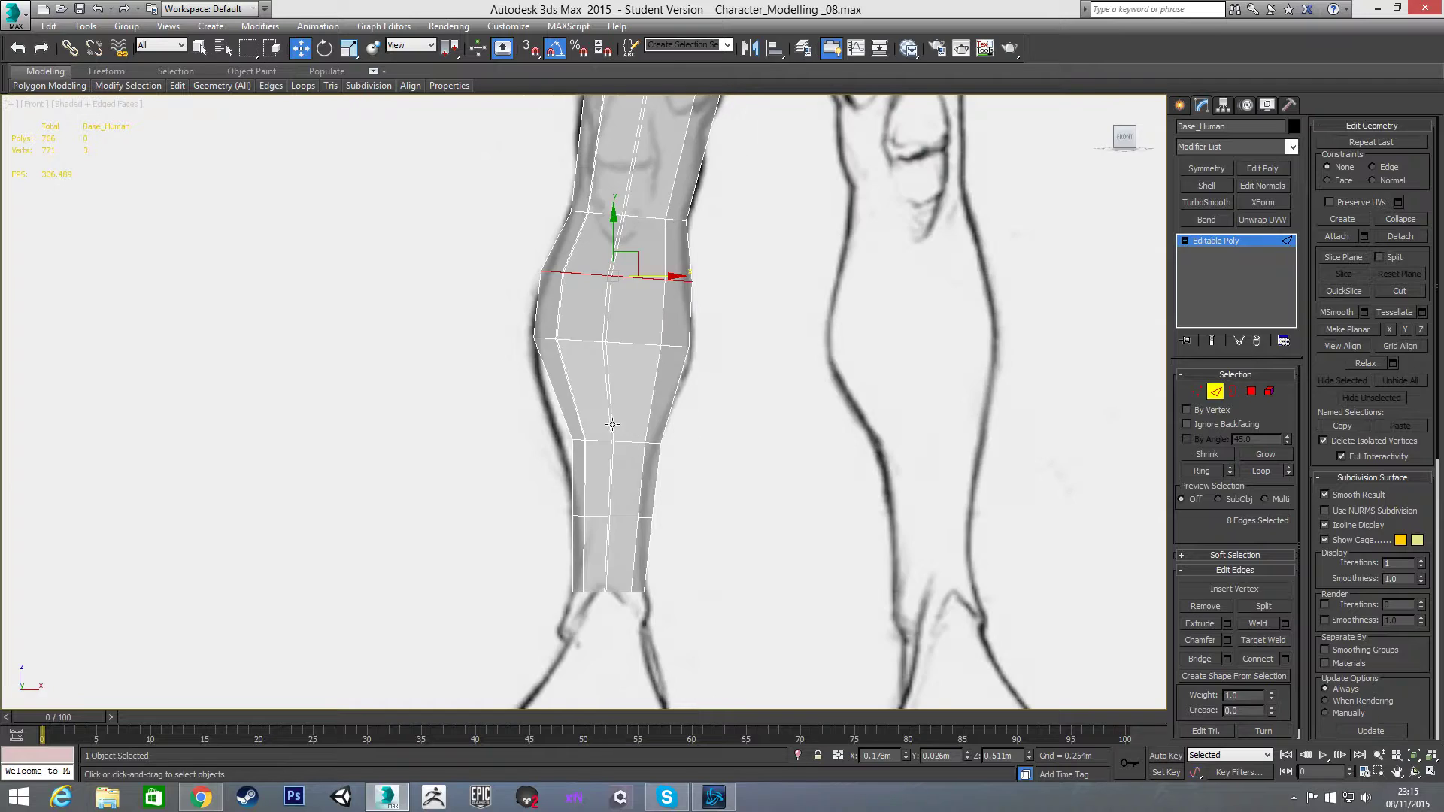
scroll(573, 385, up, 4)
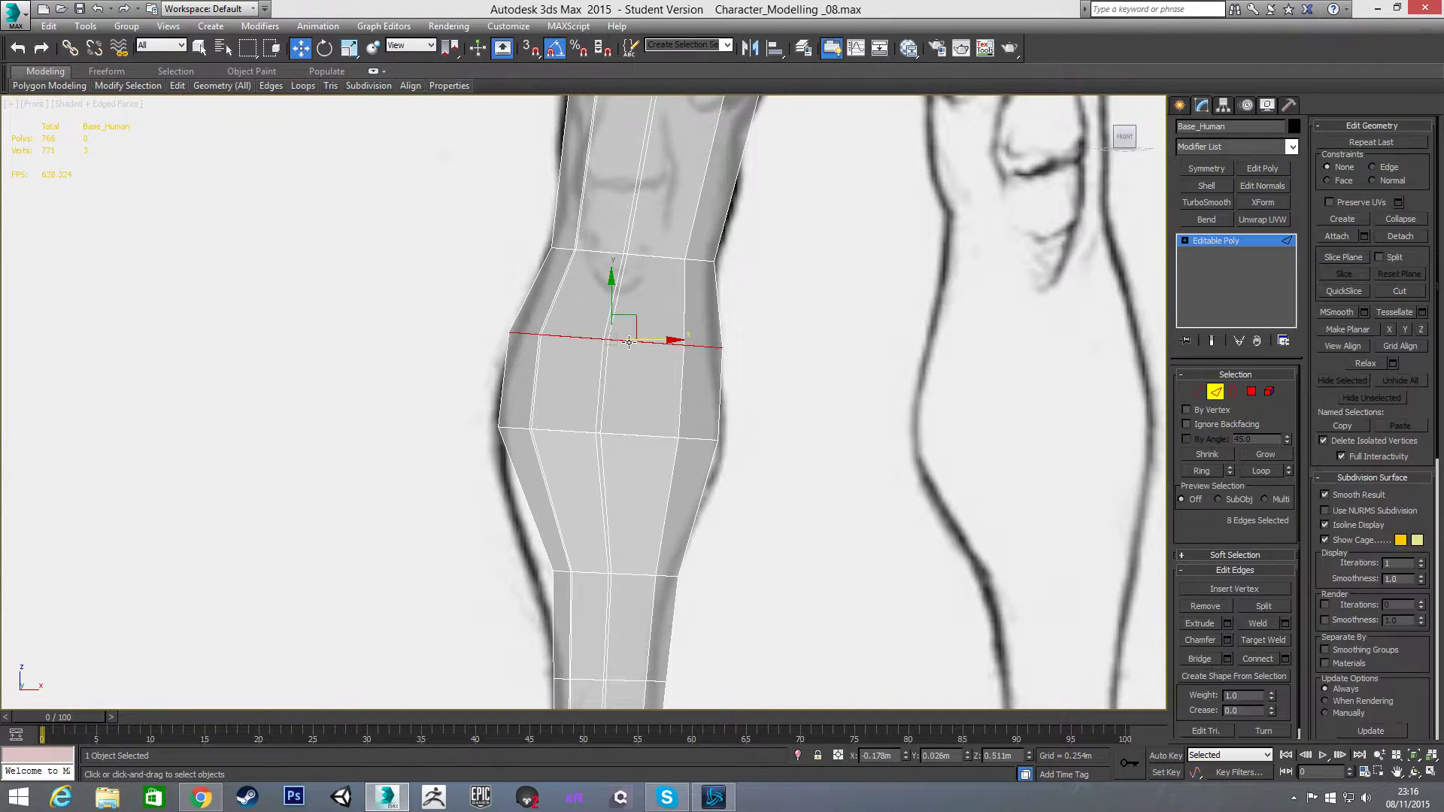
key(1)
drag(482, 308, 581, 335)
drag(671, 334, 745, 372)
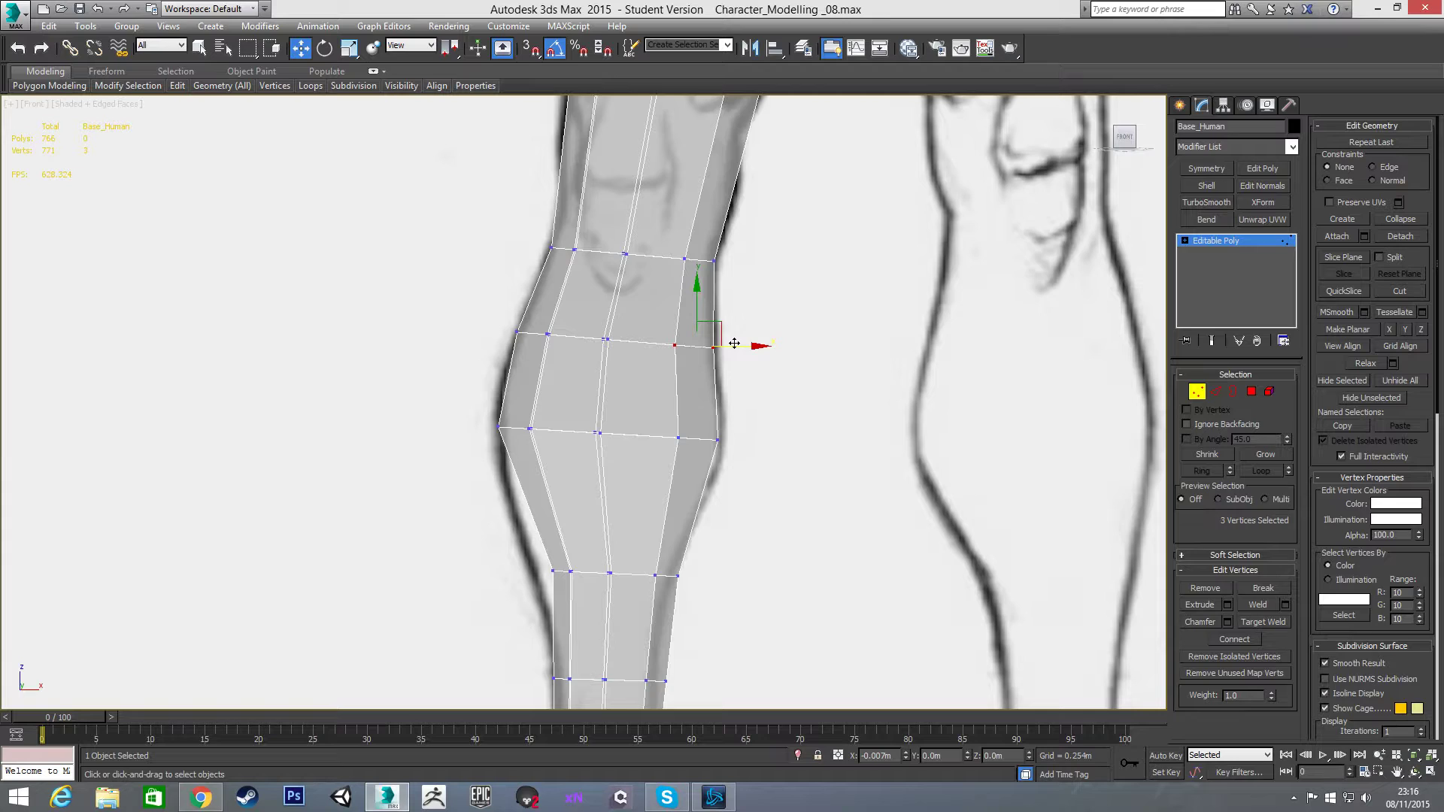
Step: Push the inner and outer side vertices of the second calf loop outward to the front-view outline
mouse_move(662, 410)
mouse_down()
mouse_move(742, 470)
mouse_move(743, 439)
mouse_up()
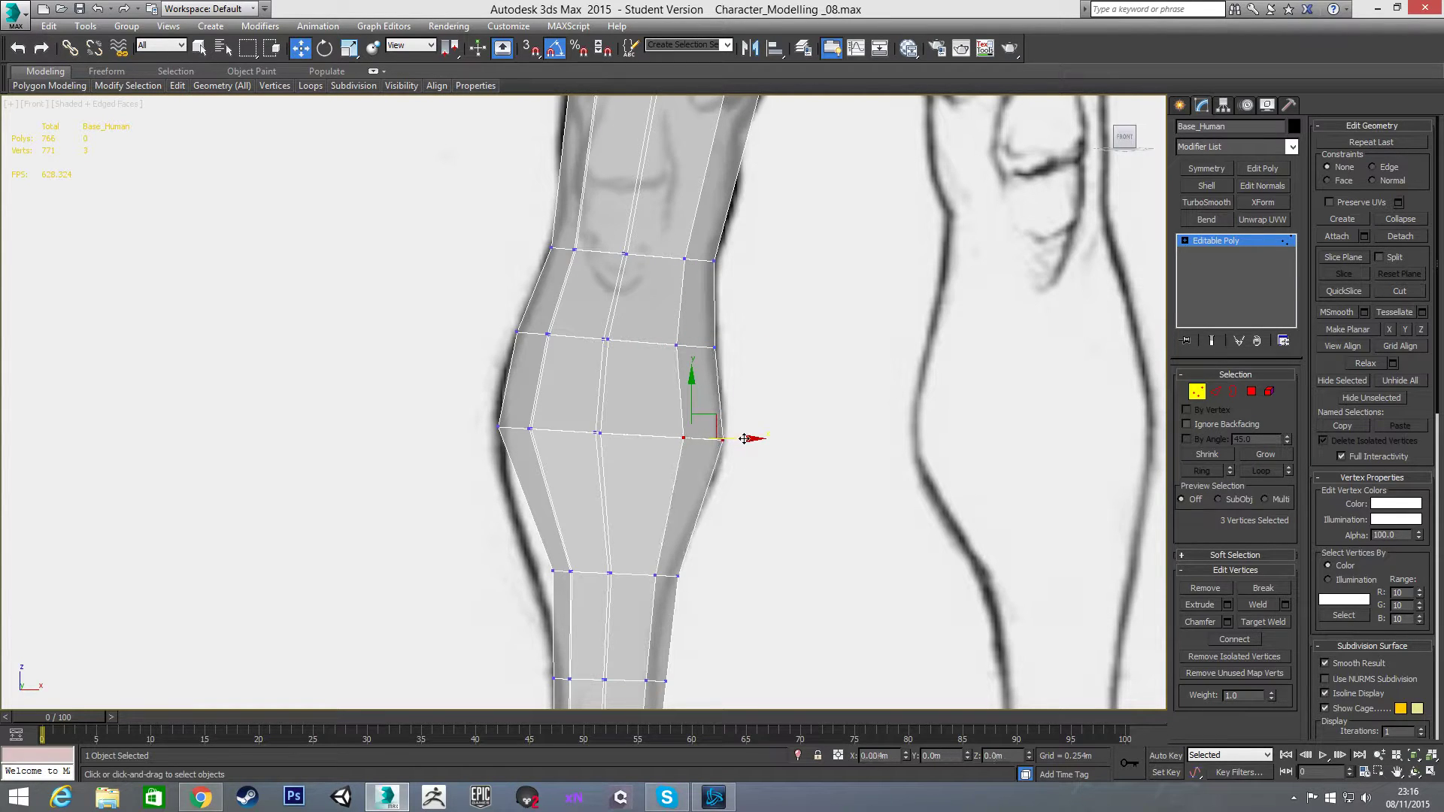
drag(481, 407, 554, 427)
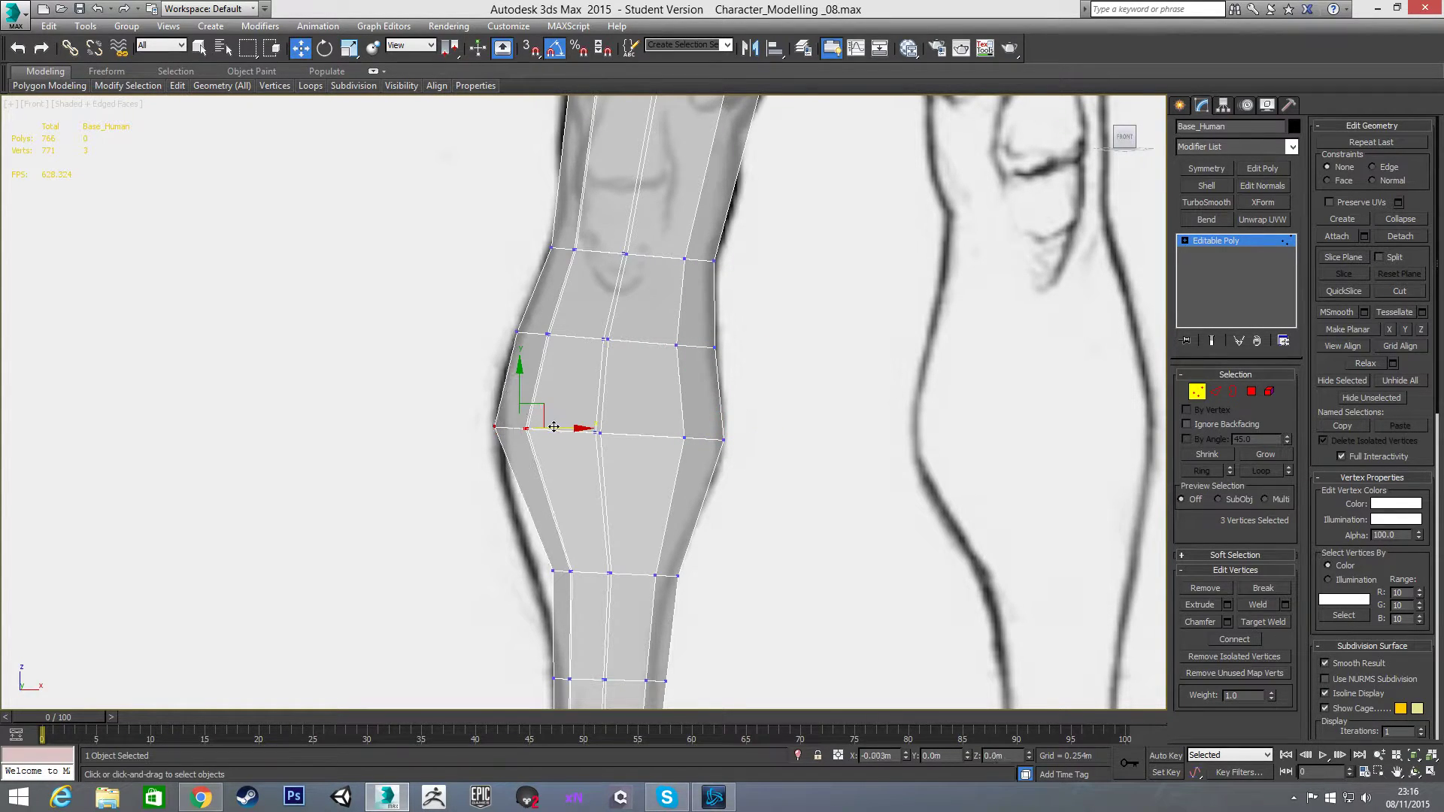
click(457, 525)
Step: Raise the third calf loop, scale it up and shift it outward to fit the lower calf in the front view
scroll(536, 514, down, 2)
middle_drag(537, 510, 511, 429)
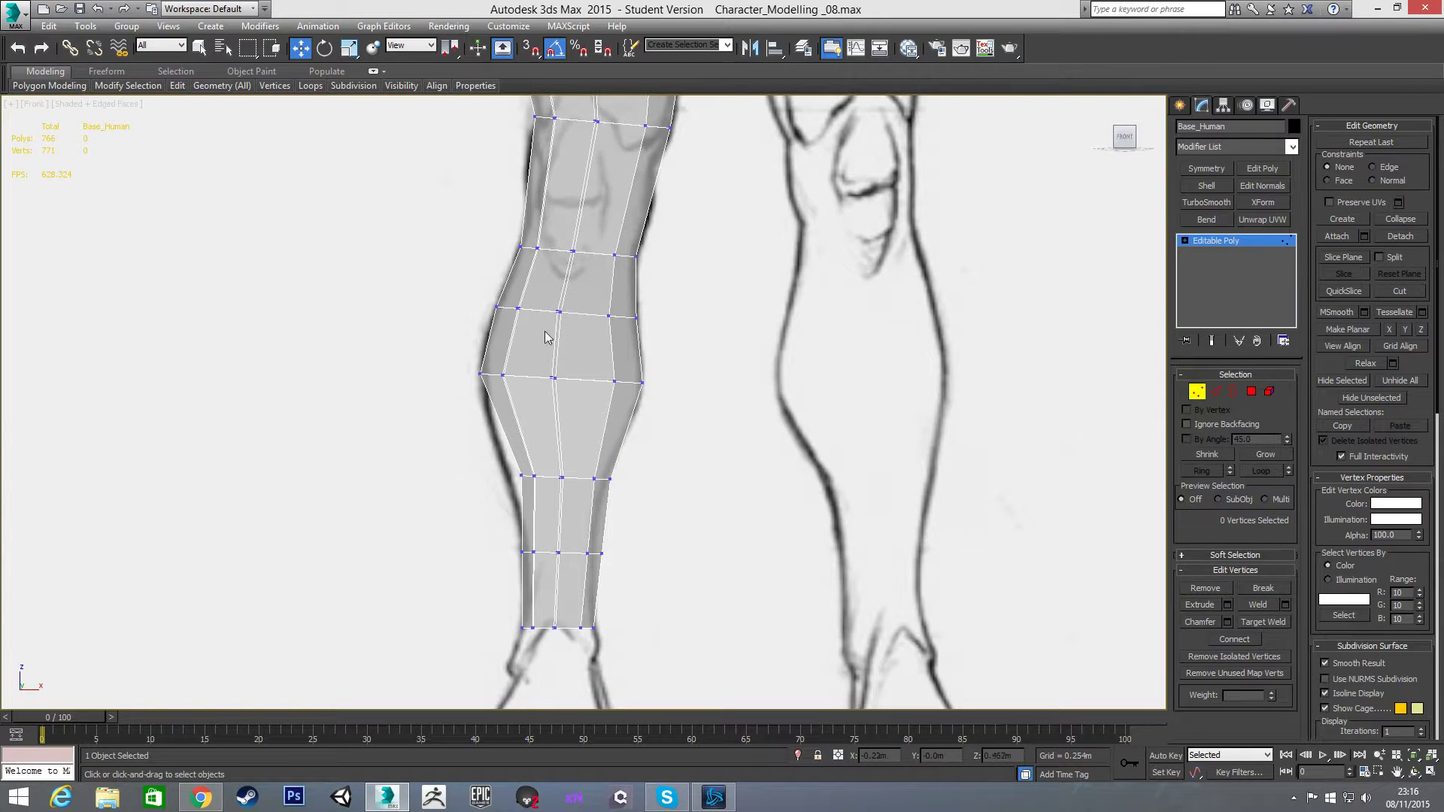
drag(513, 465, 563, 414)
key(2)
double_click(545, 479)
scroll(576, 498, up, 2)
key(r)
key(w)
key(r)
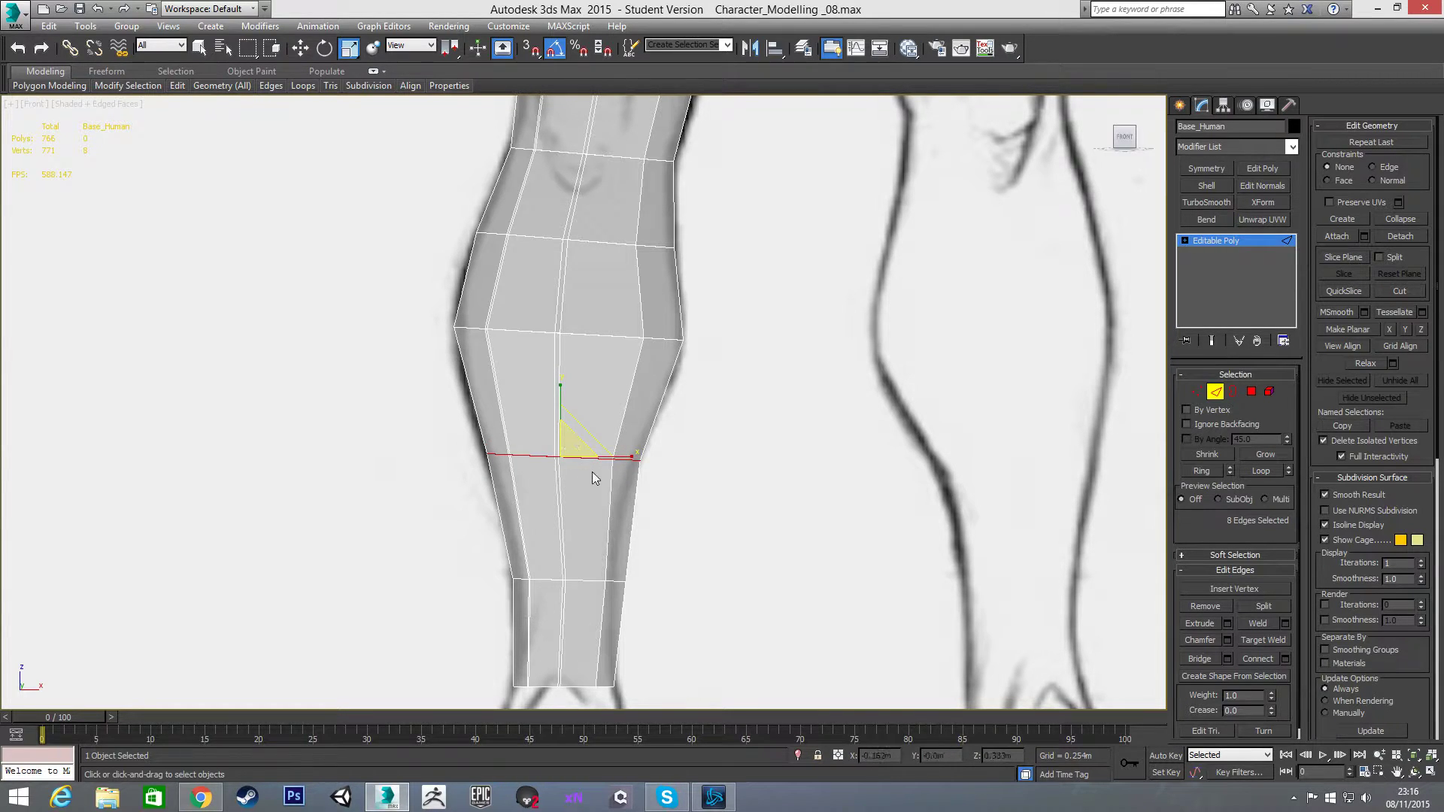
key(w)
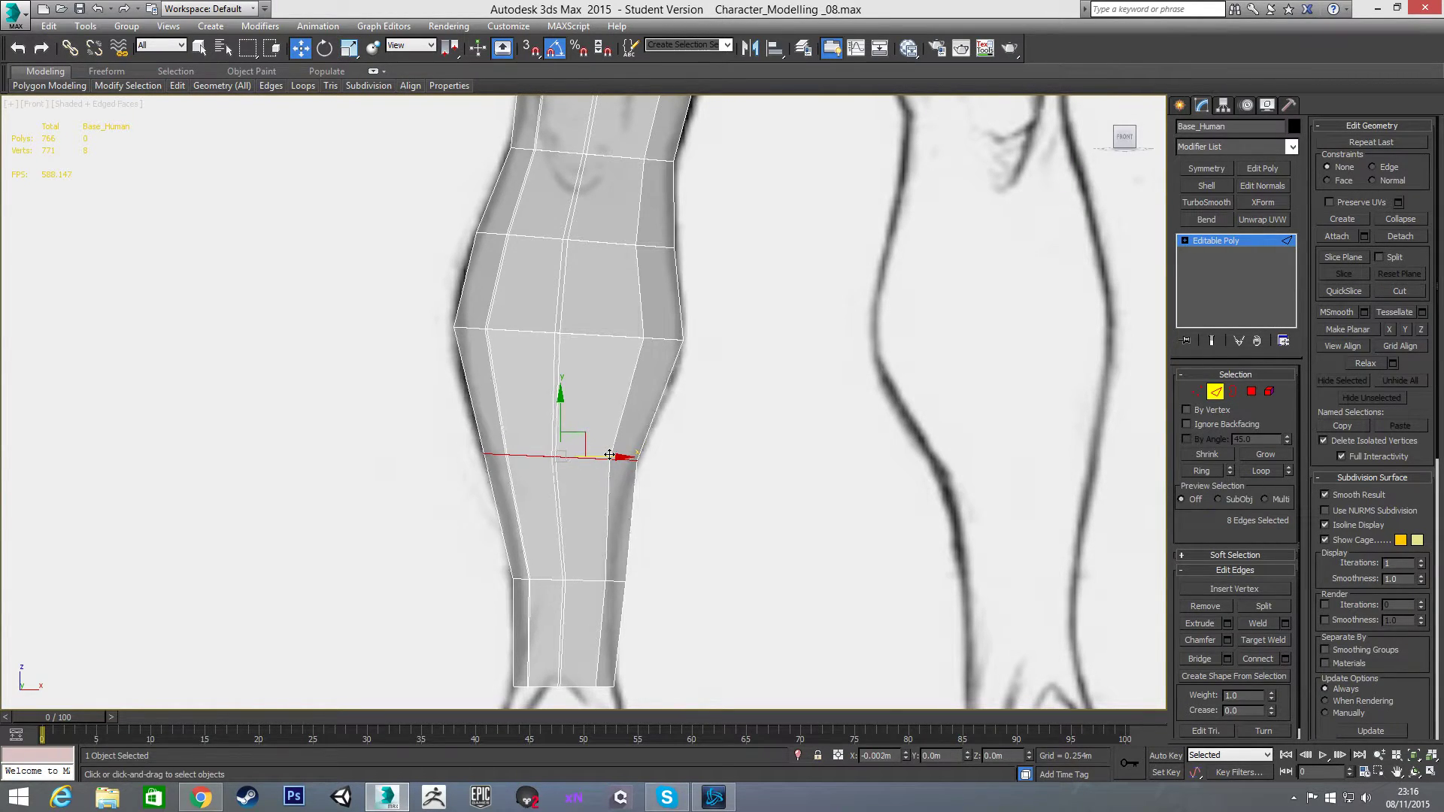
Step: Shift the third calf loop backward in the side view to sit within the lower calf outline
key(l)
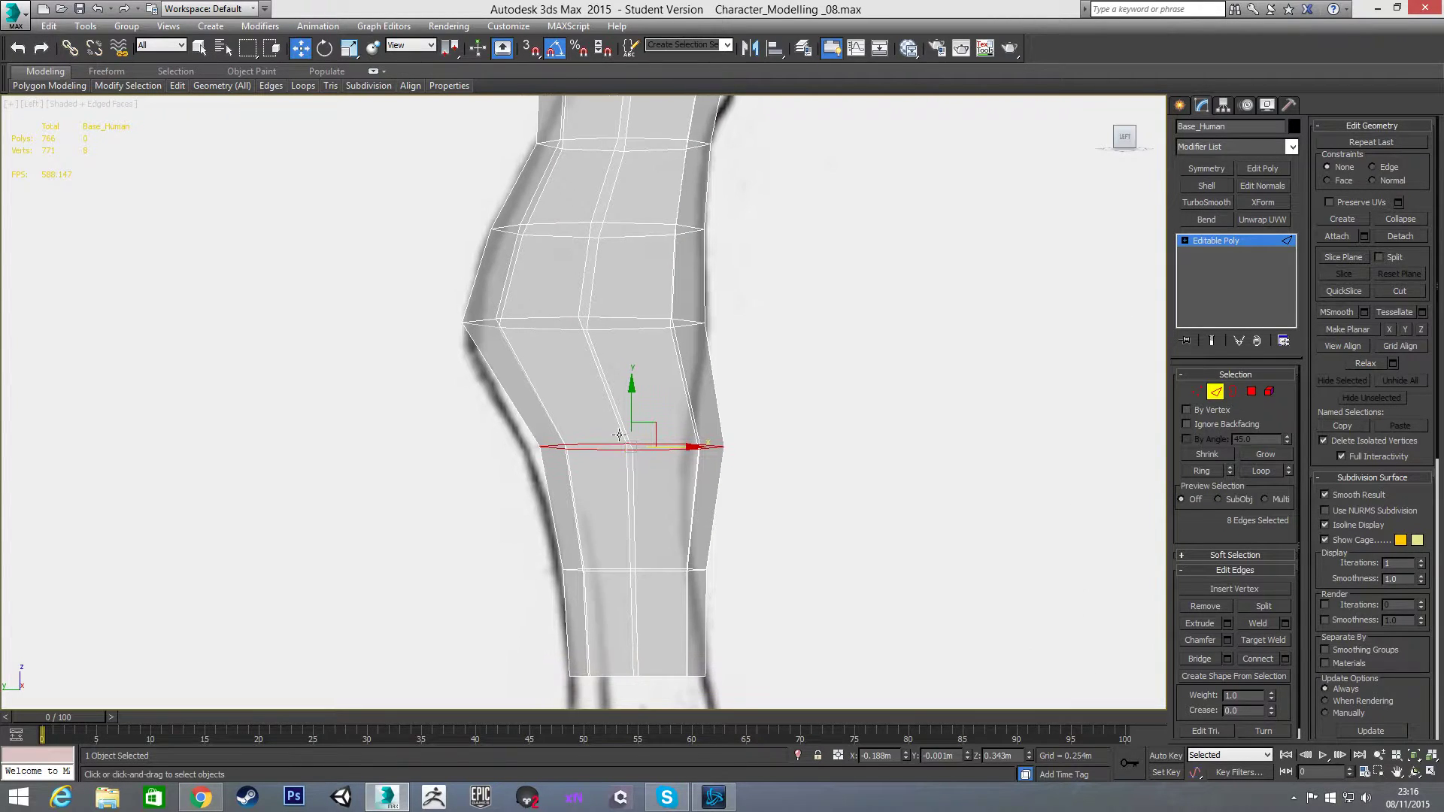
drag(680, 447, 653, 447)
key(r)
key(w)
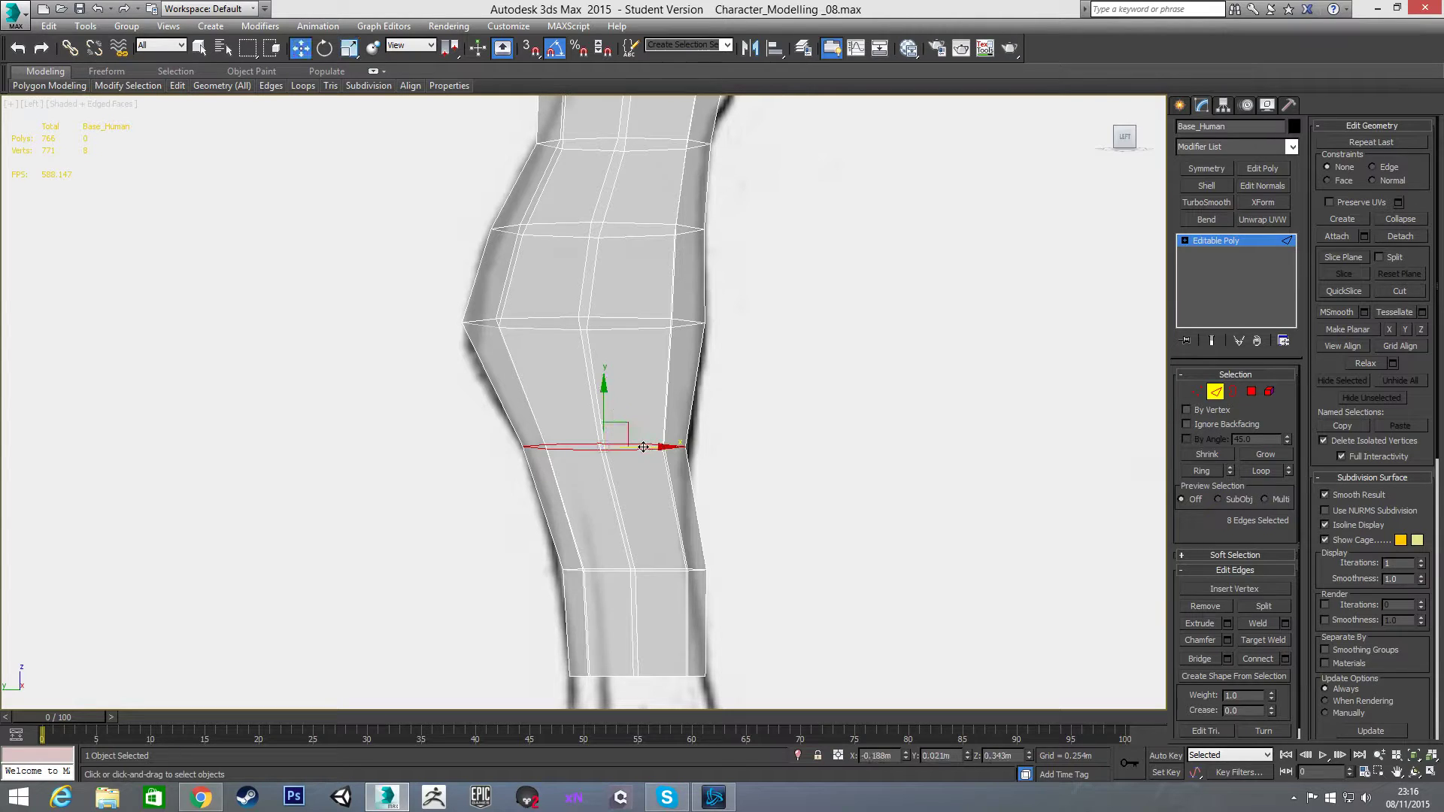
scroll(605, 459, down, 2)
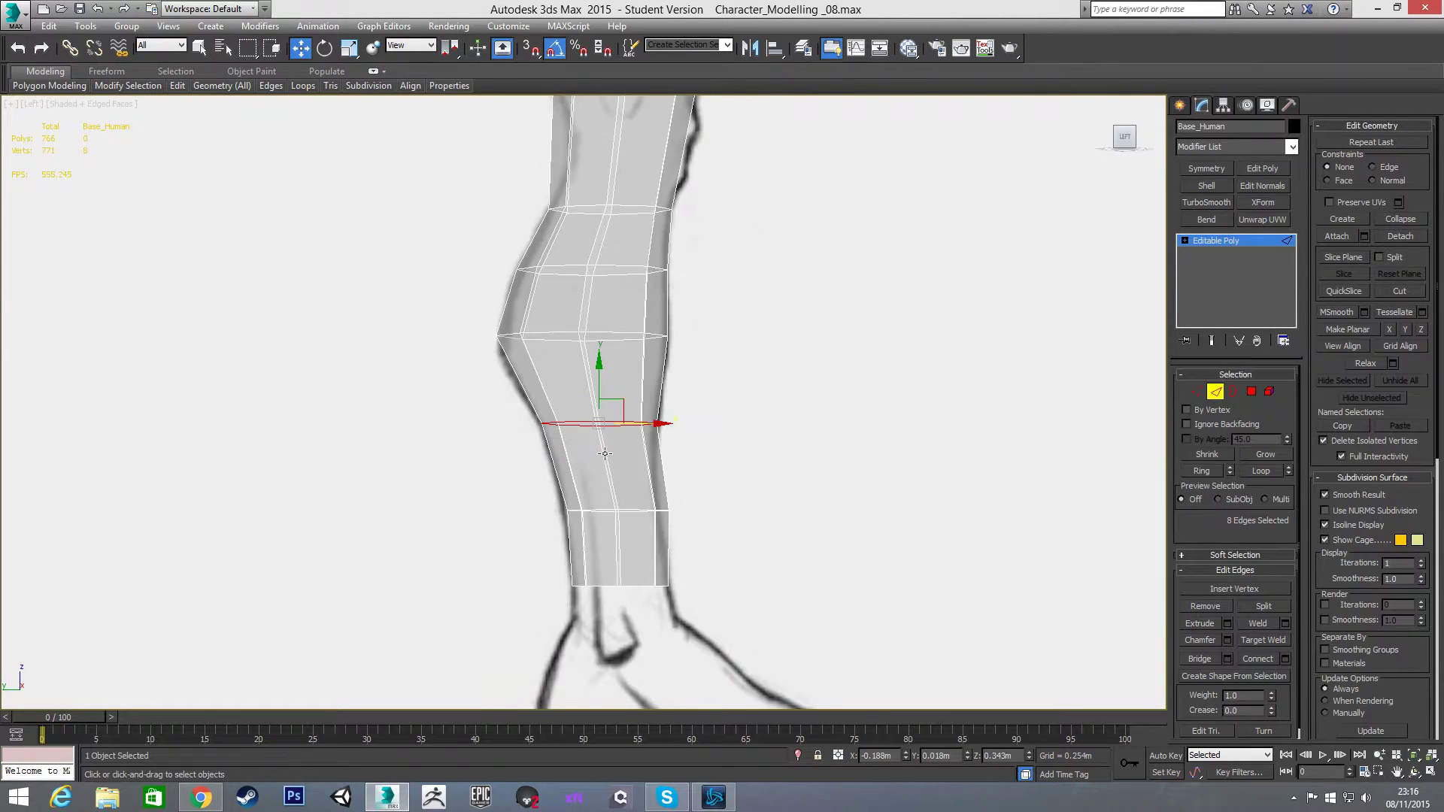
Step: Scale and reposition the lowest calf loop above the ankle to match the front and side reference outlines
double_click(617, 511)
key(f)
scroll(598, 519, up, 3)
key(r)
drag(624, 488, 674, 478)
key(w)
key(l)
key(r)
key(w)
Step: Lower the back vertices of the widest calf loop slightly to follow the calf bulge in the side view
middle_drag(730, 387, 726, 435)
scroll(726, 435, down, 2)
key(1)
drag(552, 380, 636, 411)
drag(534, 316, 591, 344)
drag(561, 278, 564, 345)
drag(568, 297, 569, 290)
click(625, 375)
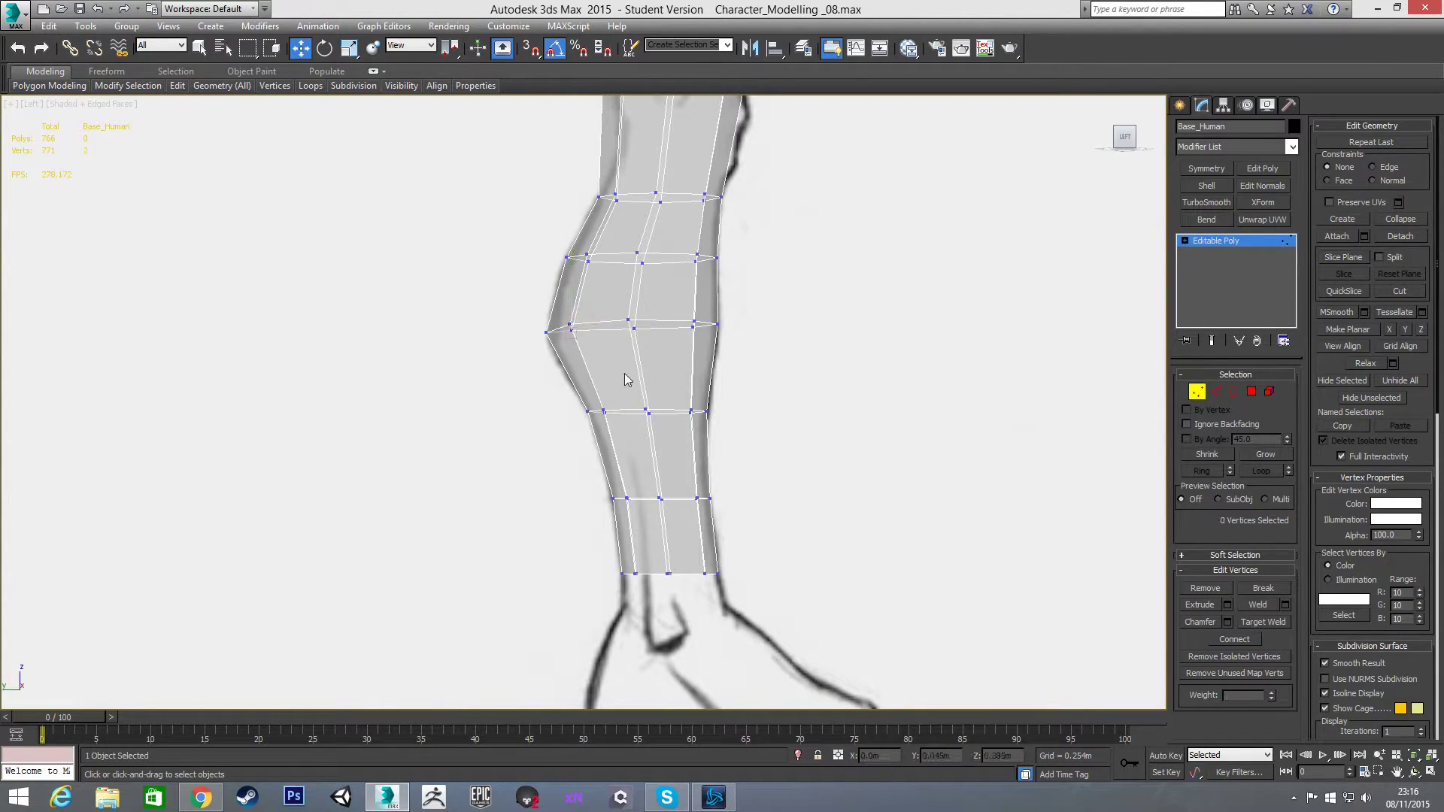
Step: Examine the calf, knee and thigh shapes against the front and side reference drawings
middle_drag(593, 292, 603, 500)
key(f)
scroll(602, 500, down, 2)
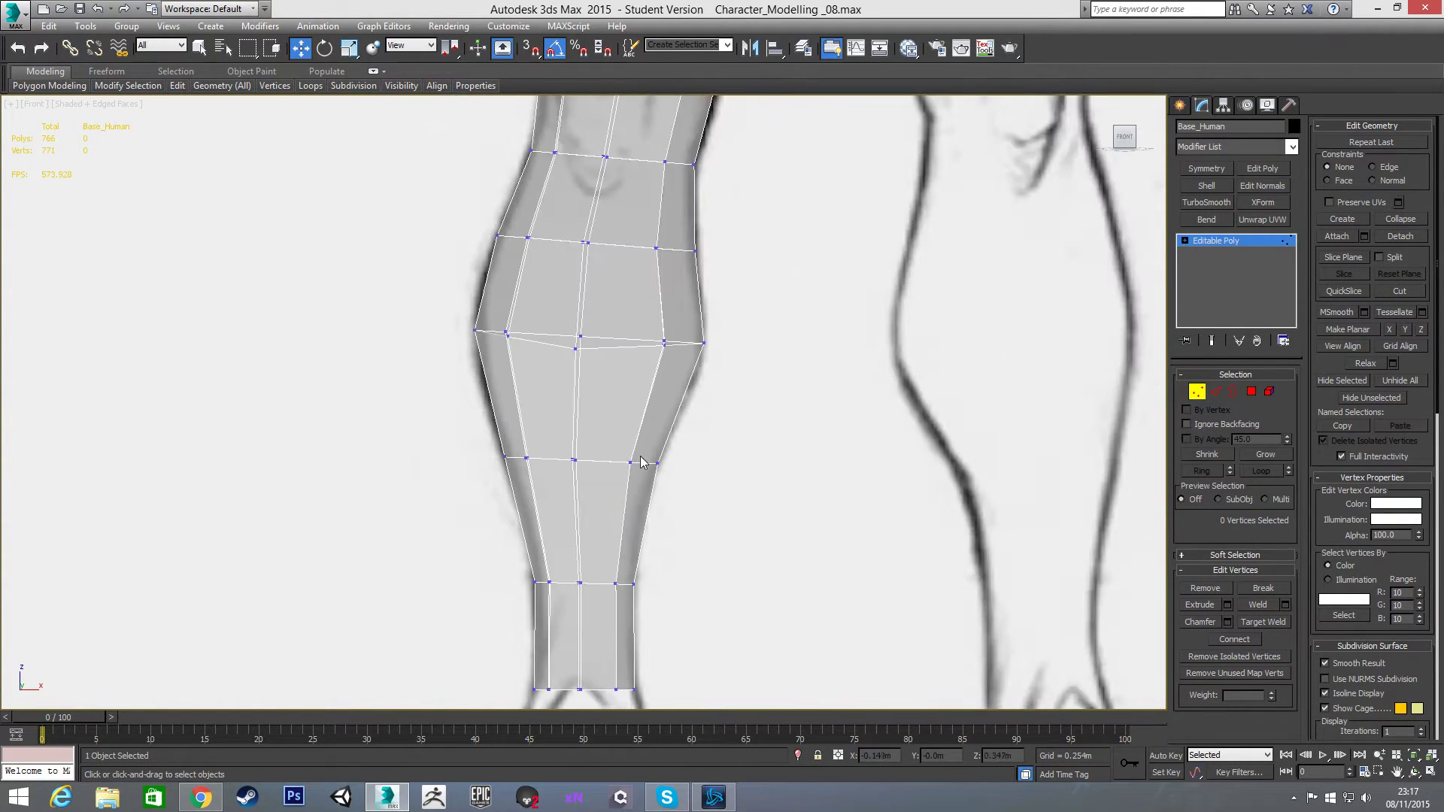
middle_drag(608, 364, 600, 457)
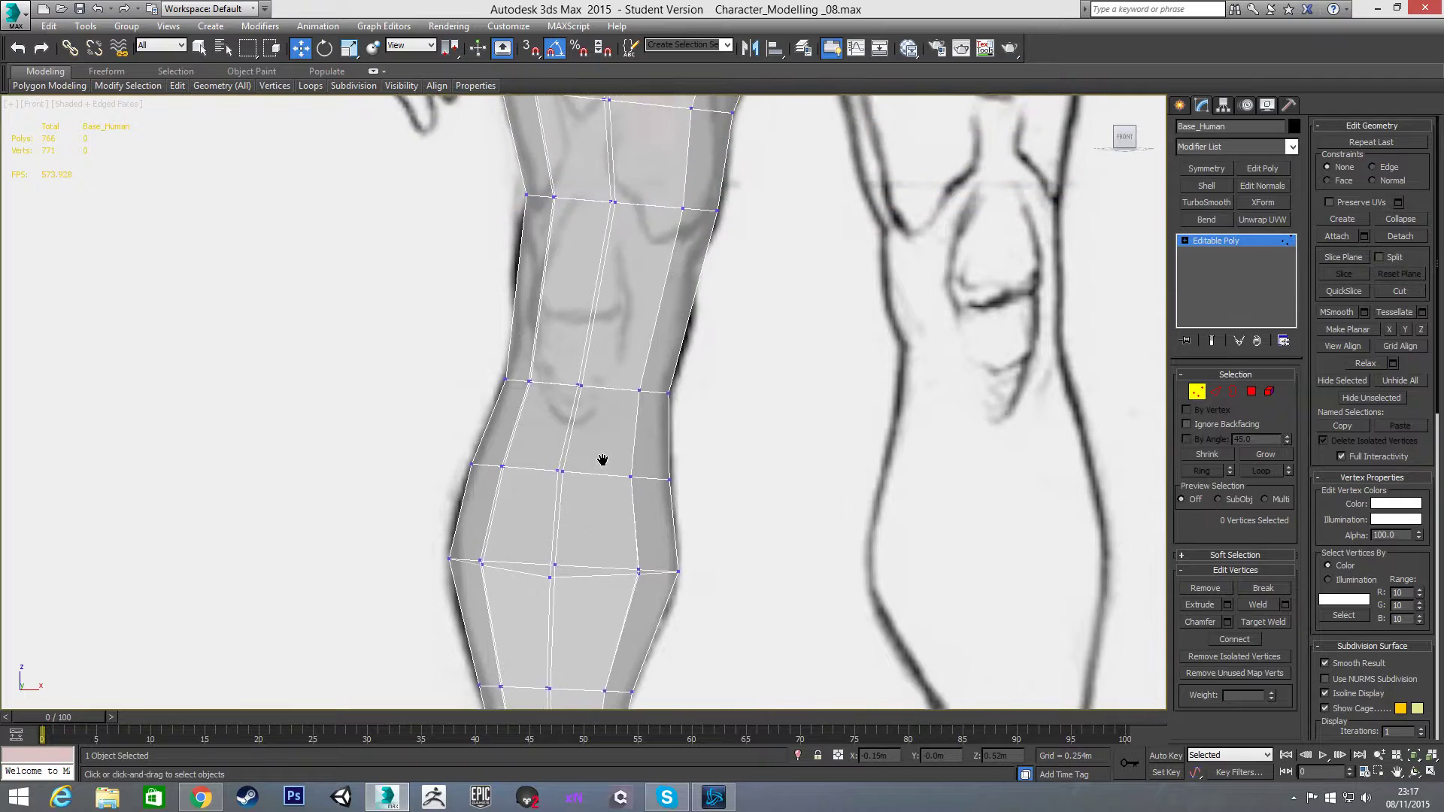
scroll(600, 458, down, 2)
middle_drag(607, 305, 625, 363)
key(2)
key(l)
middle_drag(618, 302, 613, 537)
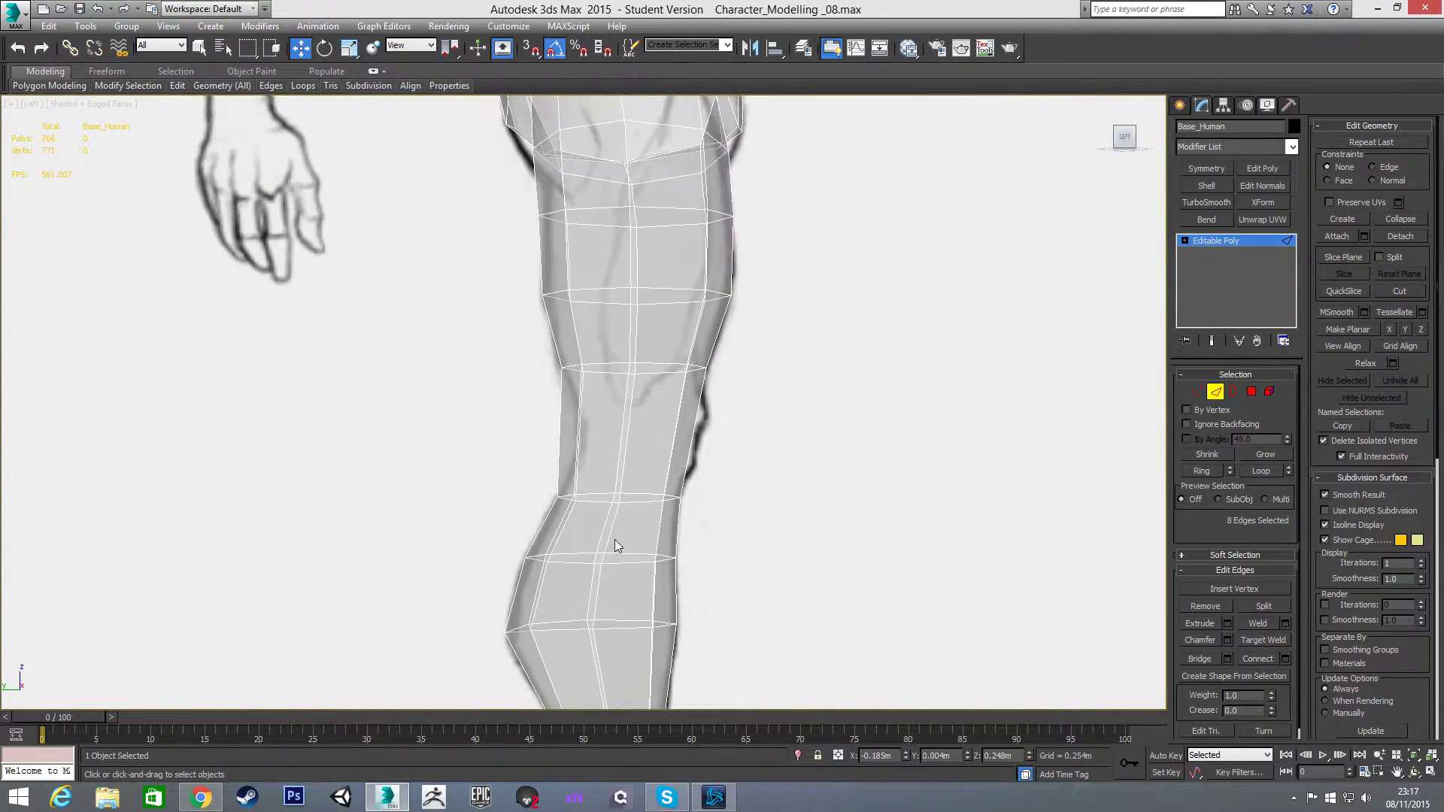
scroll(612, 537, down, 2)
scroll(569, 324, up, 2)
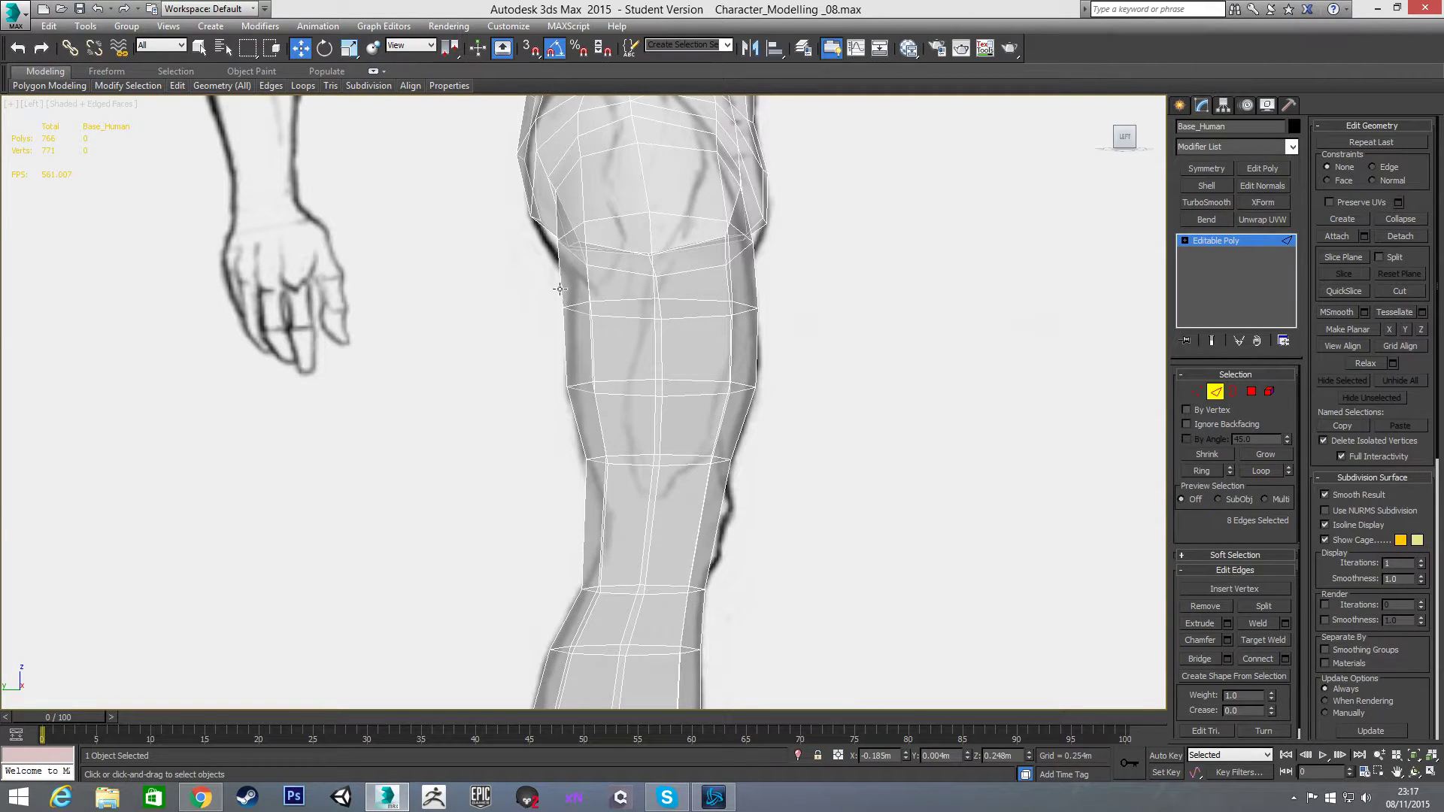
Step: Push the back vertices of the two mid-thigh loops outward to the side-view outline
key(1)
drag(607, 333, 616, 308)
drag(550, 361, 616, 388)
drag(530, 448, 592, 445)
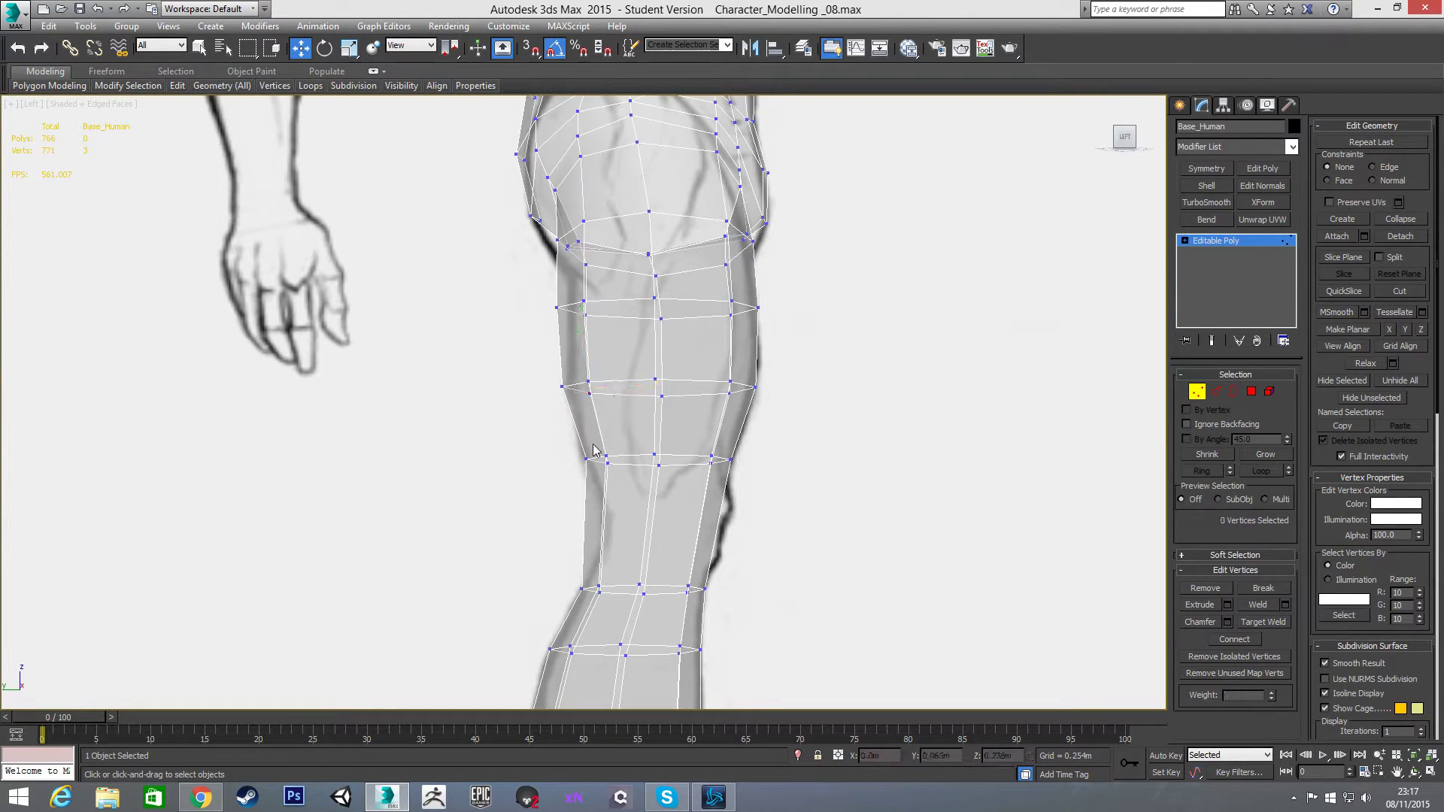
Step: Adjust the outer vertices of the two mid-thigh loops to follow the outer thigh line in the front view
key(f)
middle_drag(551, 394, 560, 502)
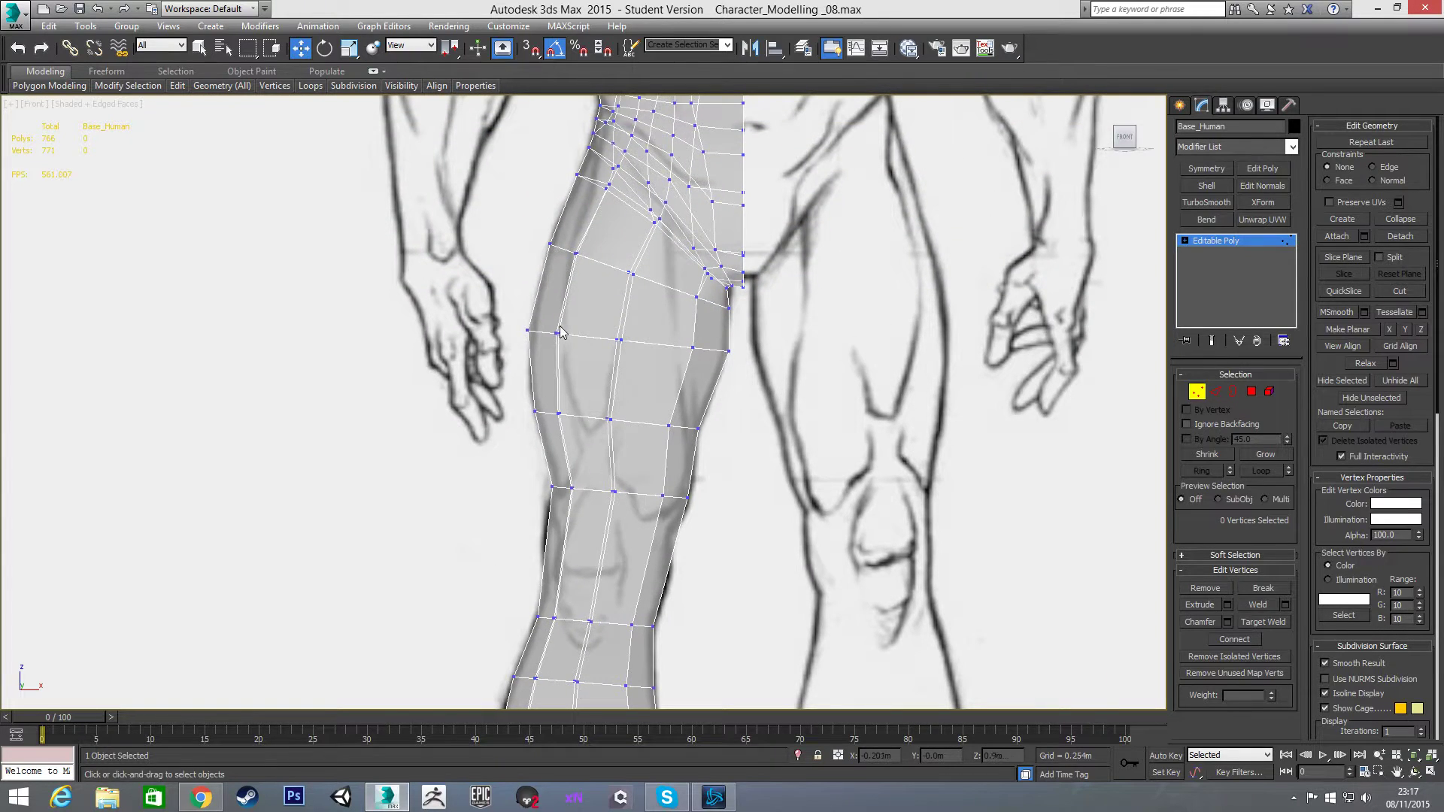
drag(519, 319, 590, 341)
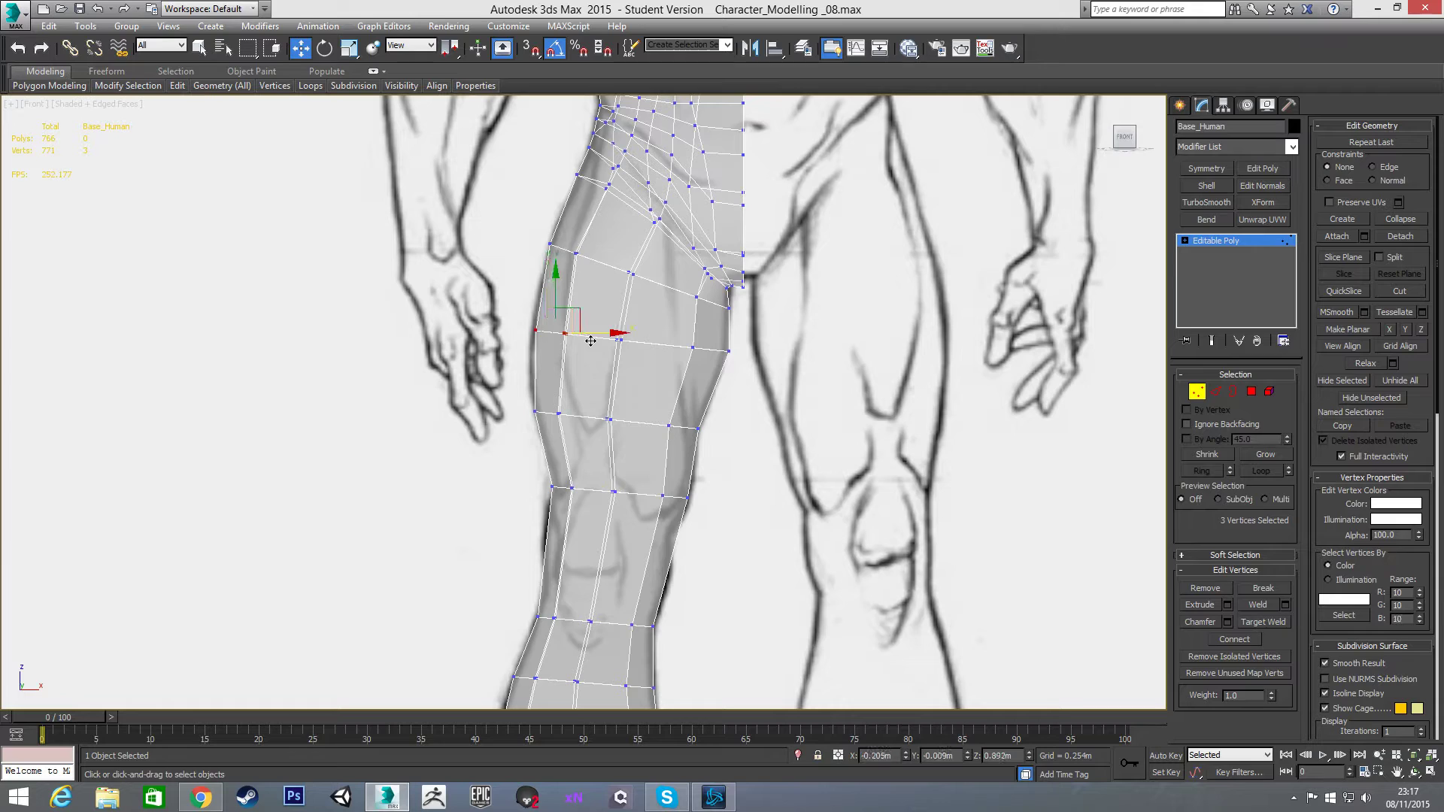
drag(573, 433, 580, 415)
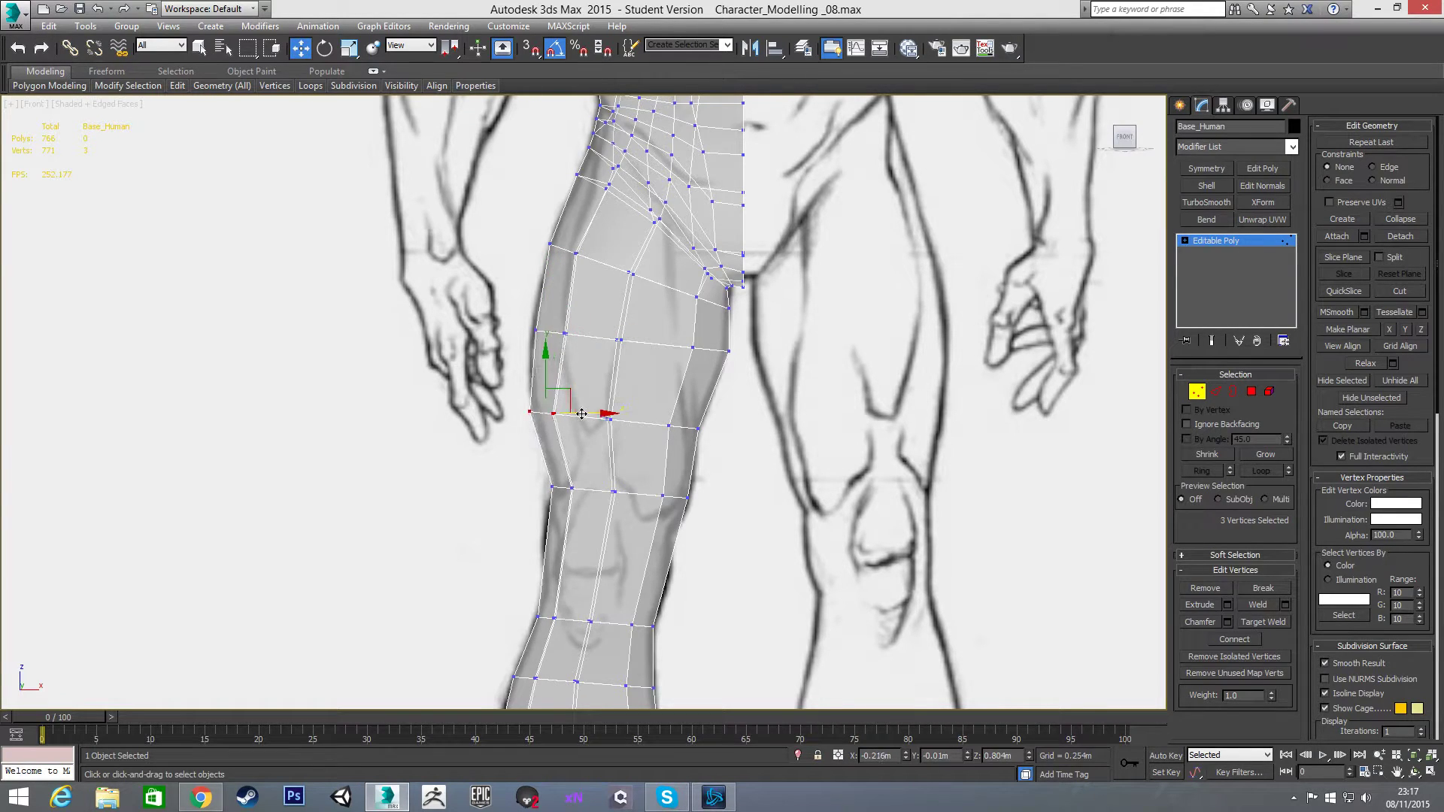
drag(522, 324, 596, 337)
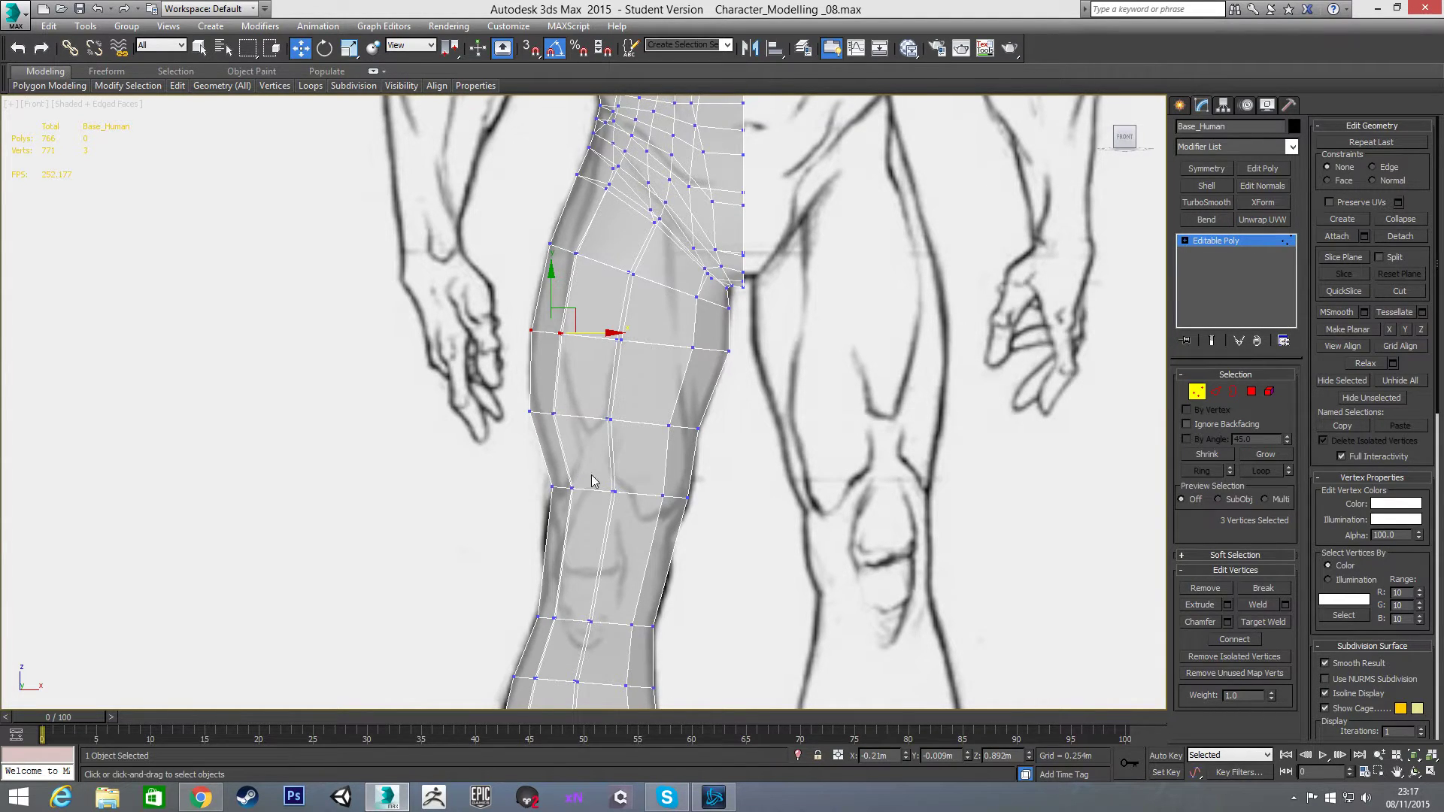
Step: Connect the vertical edges around the knee with two segments, pinched apart to frame the kneecap
middle_drag(662, 453, 705, 308)
key(2)
drag(574, 405, 766, 440)
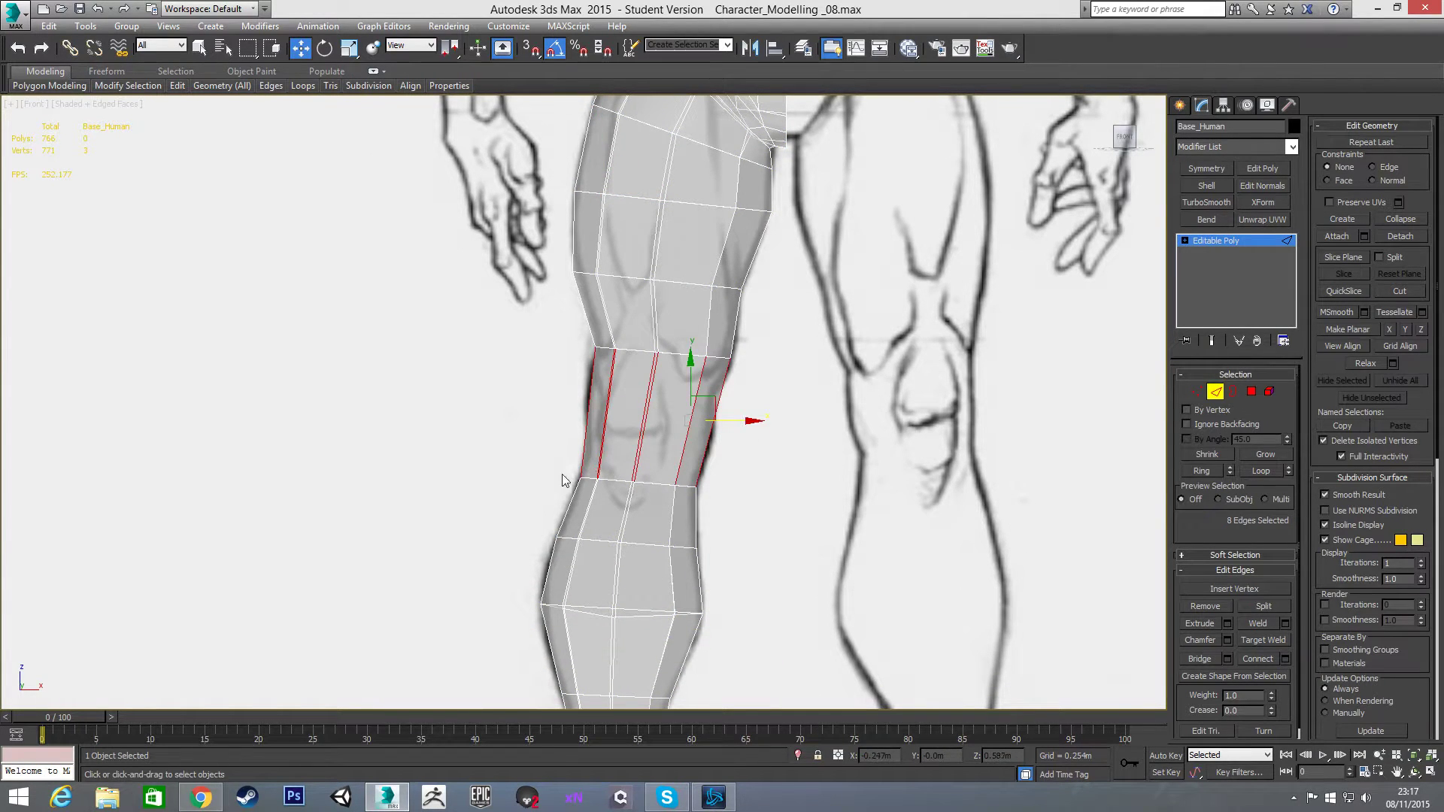
scroll(496, 442, down, 2)
mouse_move(510, 441)
middle_down()
mouse_move(487, 364)
mouse_move(521, 436)
middle_up()
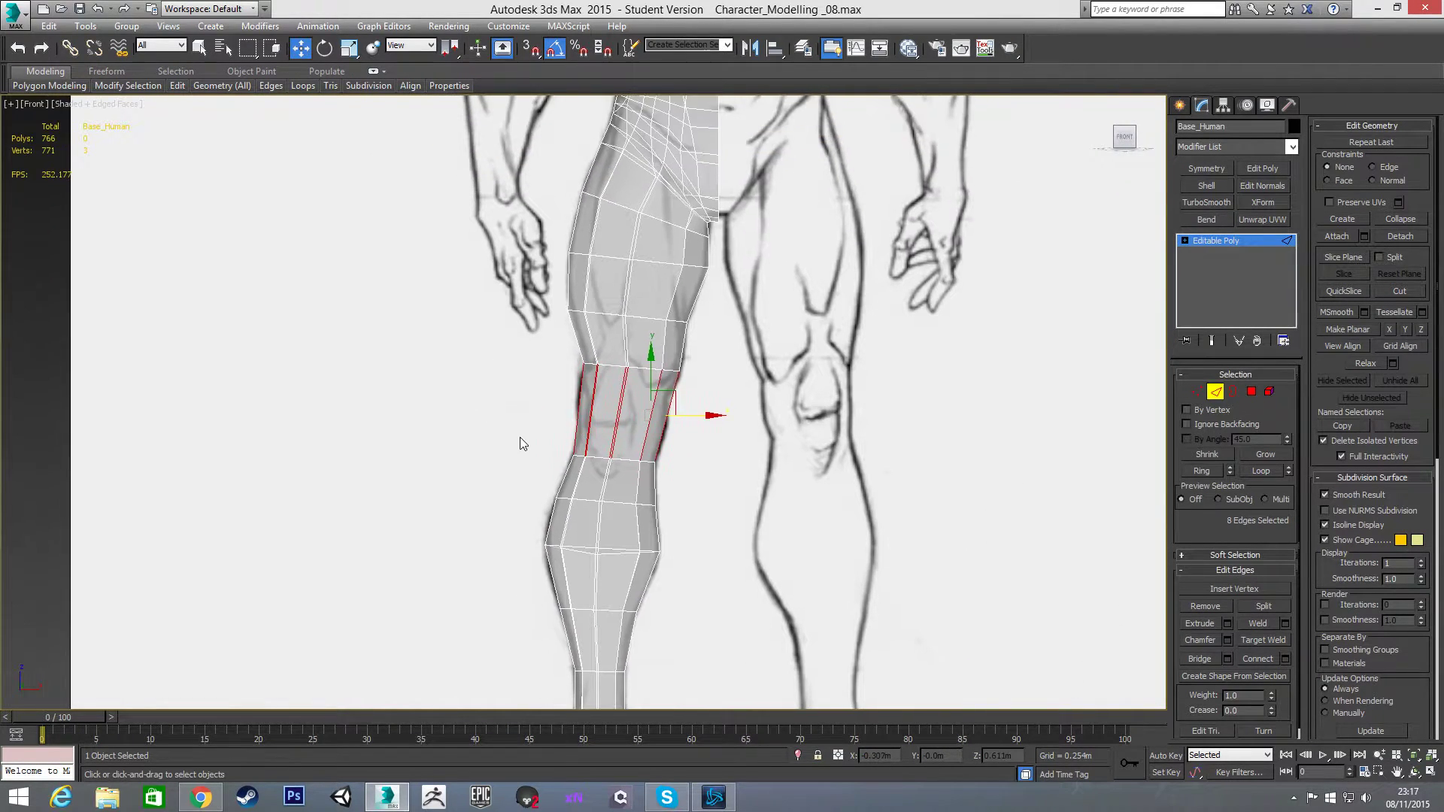
scroll(527, 435, up, 2)
key(ctrl+shift+e)
drag(595, 412, 619, 292)
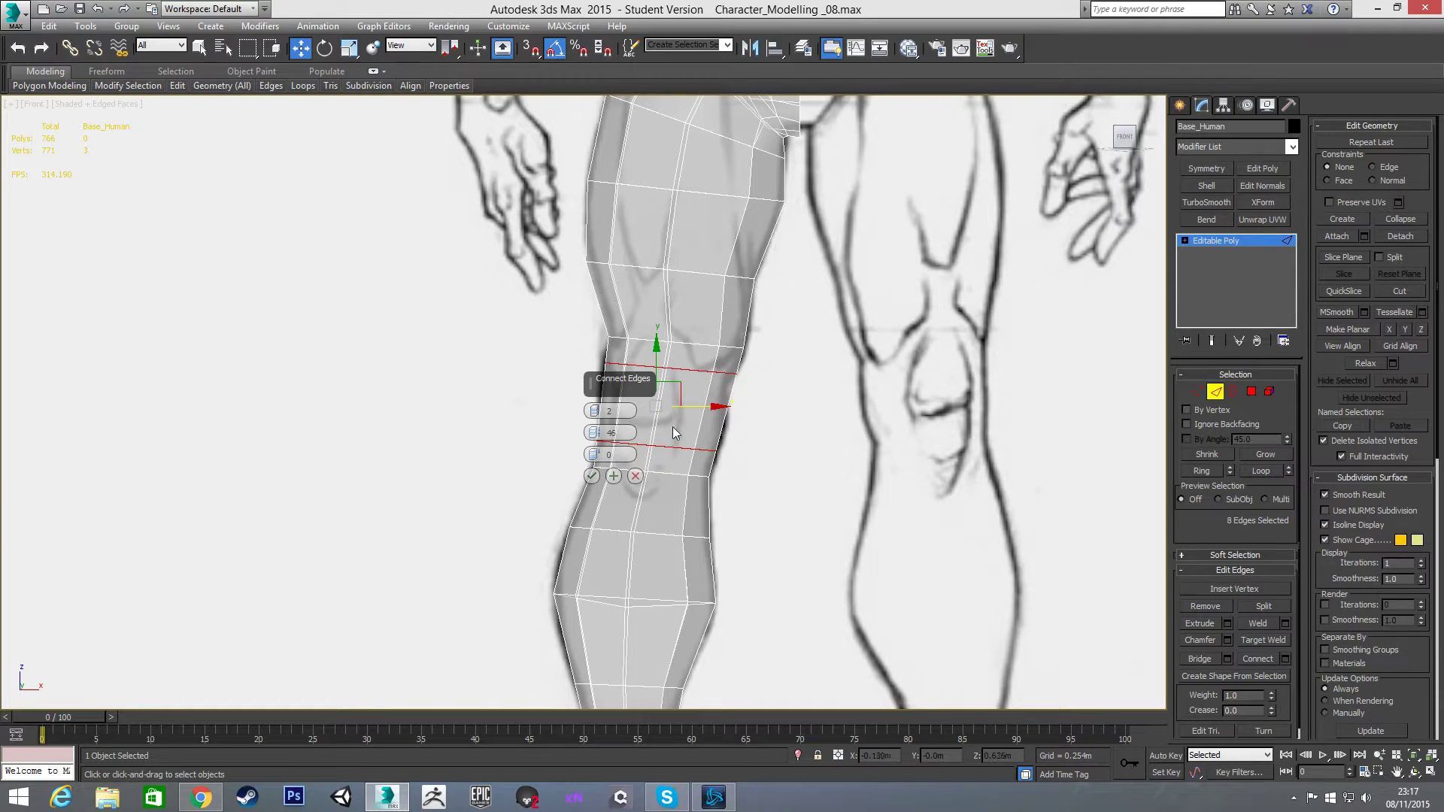
drag(595, 434, 596, 418)
click(592, 477)
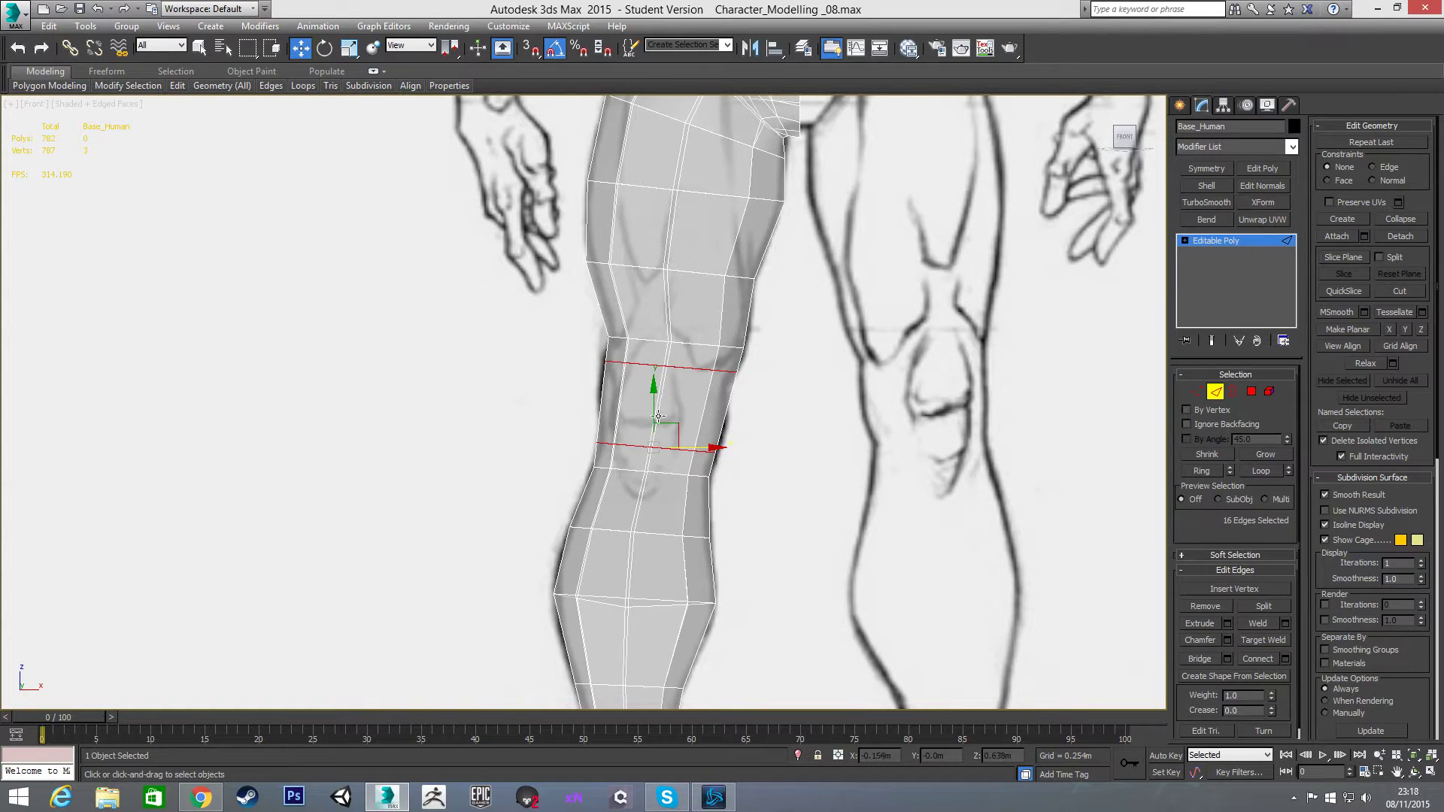
Step: Extrude the two front knee polygons outward by a small height to start the kneecap
key(4)
click(680, 406)
ctrl+click(628, 406)
mouse_move(629, 406)
alt+middle_down()
mouse_move(774, 423)
mouse_move(735, 445)
mouse_move(681, 404)
mouse_move(707, 440)
mouse_move(700, 462)
alt+middle_up()
right_click(750, 462)
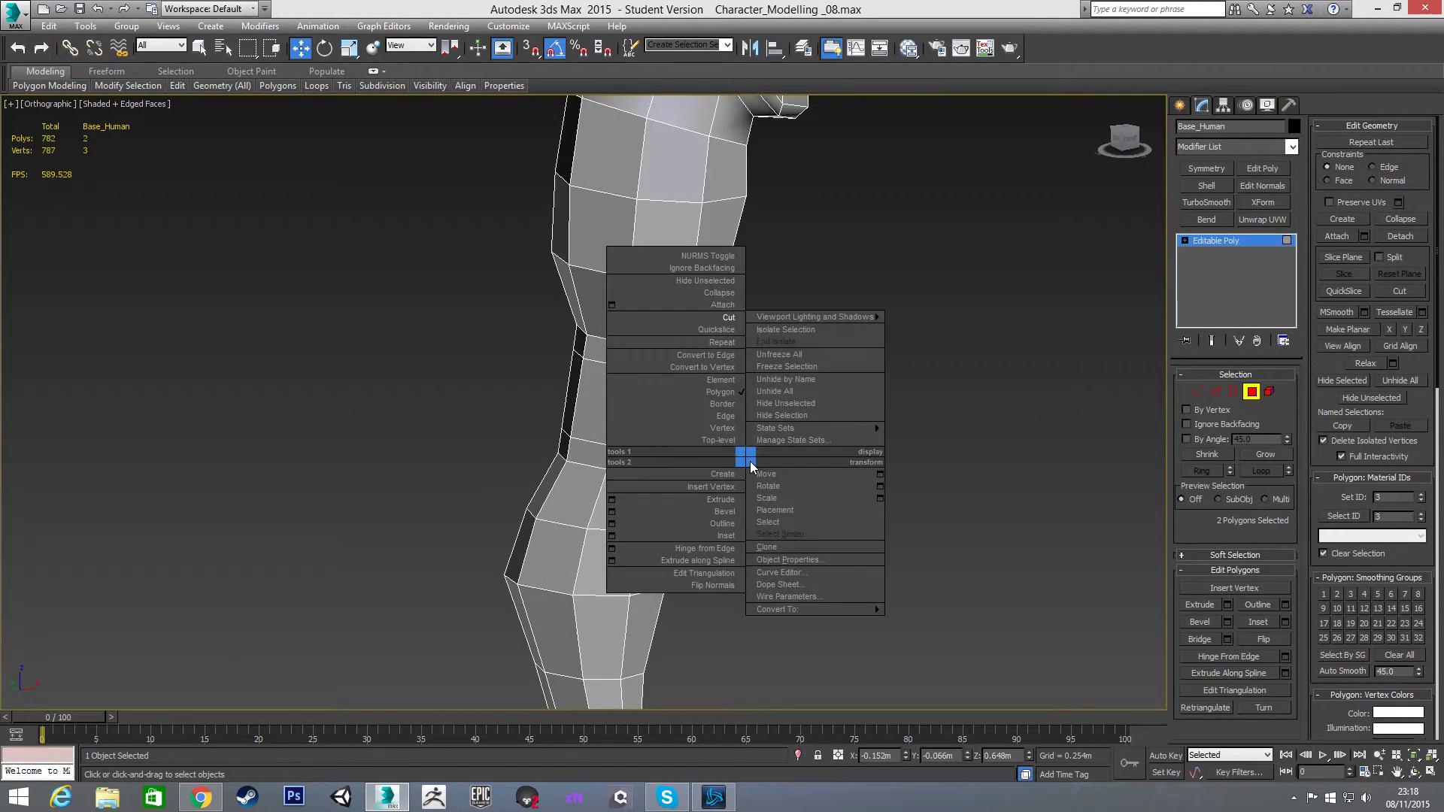
click(639, 500)
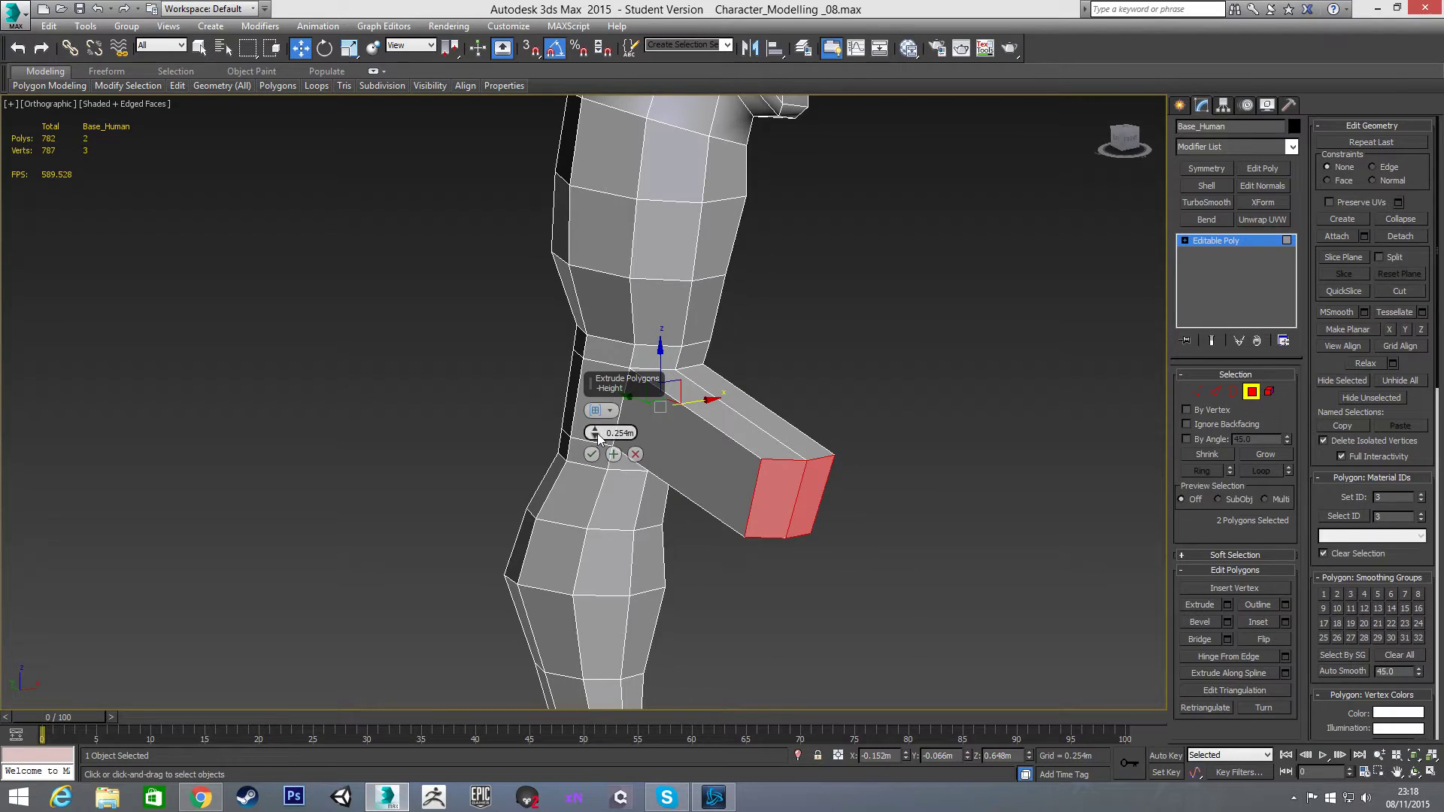
drag(598, 434, 614, 653)
mouse_move(615, 611)
alt+middle_down()
mouse_move(710, 506)
mouse_move(656, 559)
alt+middle_up()
click(592, 455)
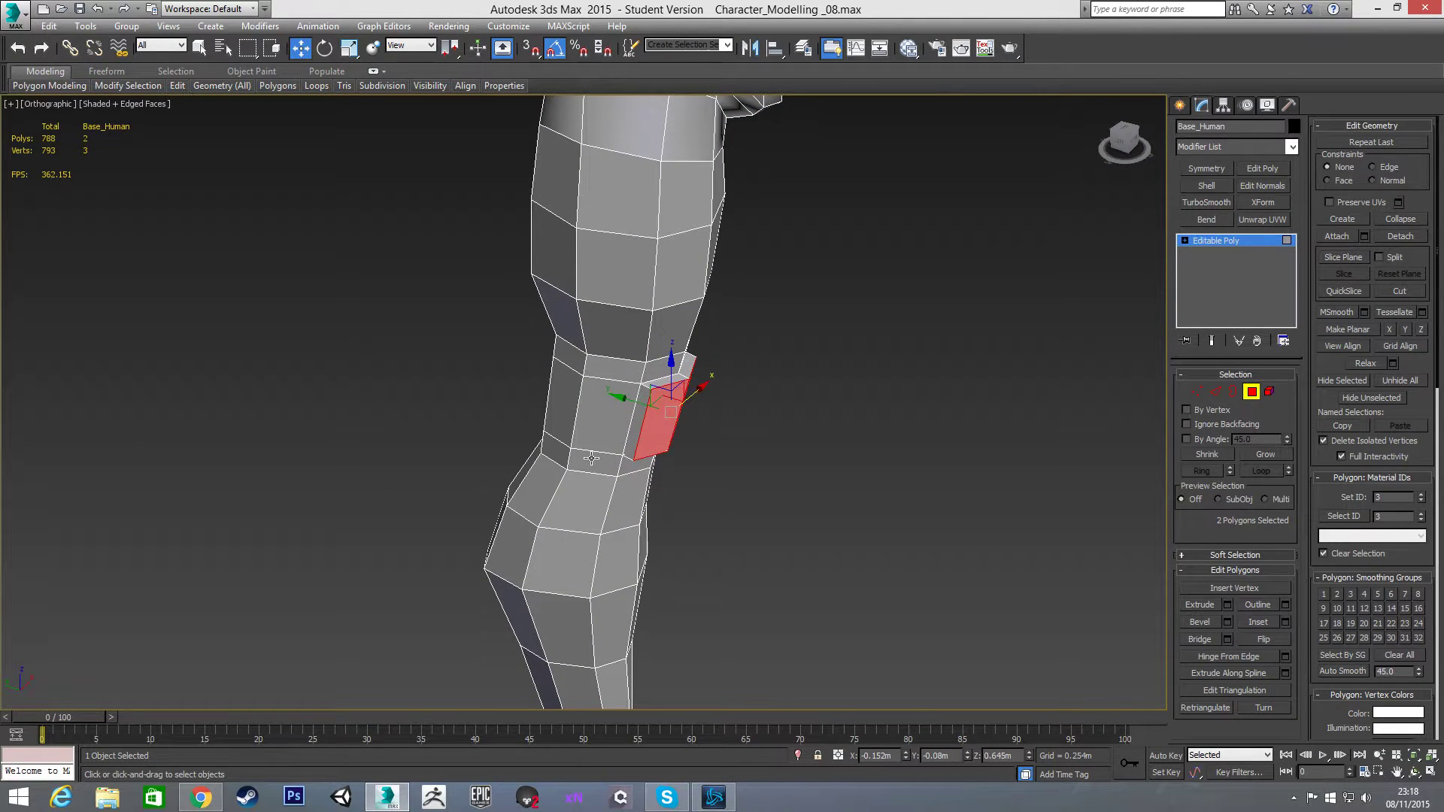
Step: Make the mesh see-through and fit the kneecap vertices and the front vertices of the loop above to the side-view outline
key(l)
scroll(681, 500, up, 4)
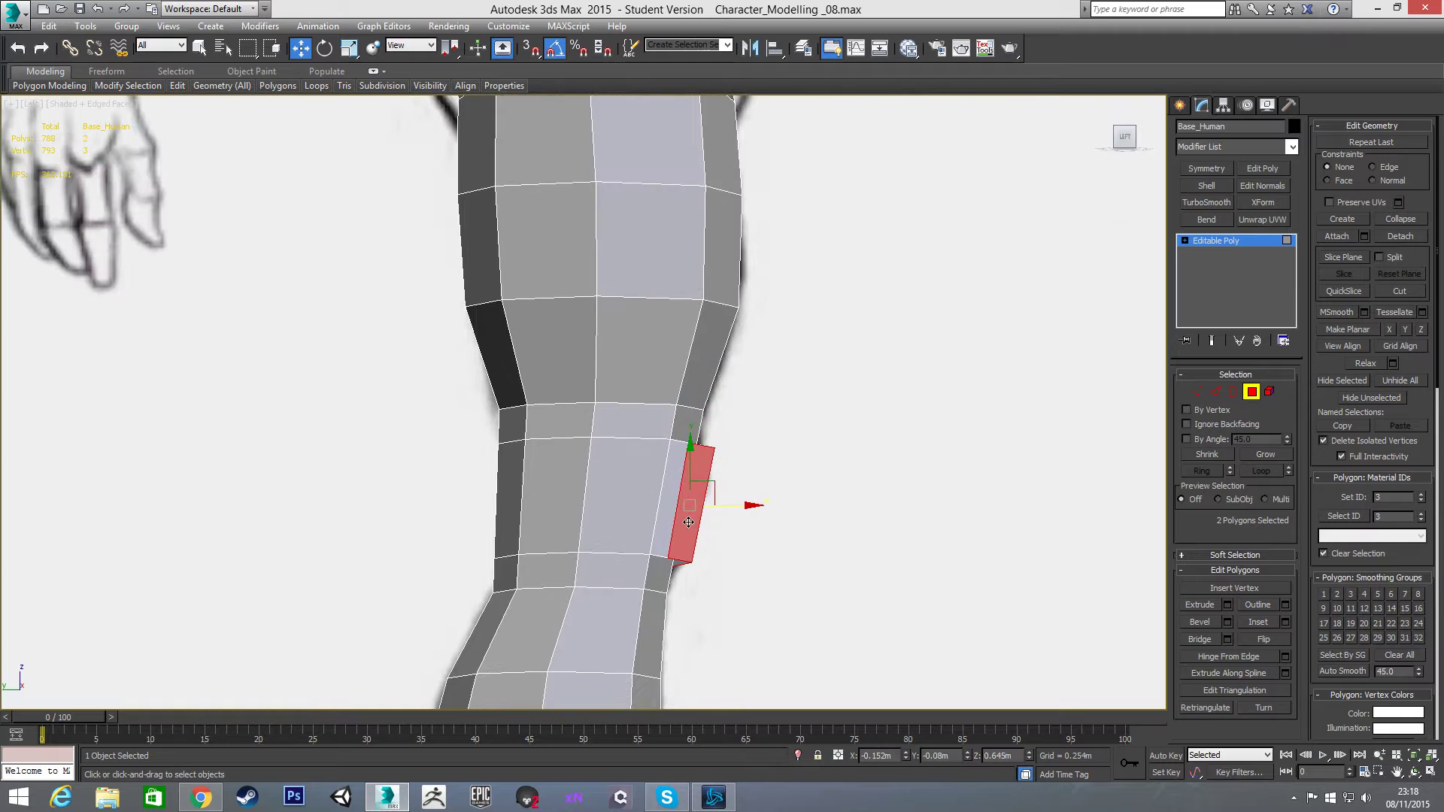
key(1)
mouse_move(690, 510)
middle_down()
mouse_move(716, 456)
mouse_move(755, 426)
middle_up()
key(alt+x)
drag(744, 491, 754, 466)
drag(696, 340, 774, 352)
drag(682, 494, 720, 492)
click(823, 310)
drag(707, 294, 792, 313)
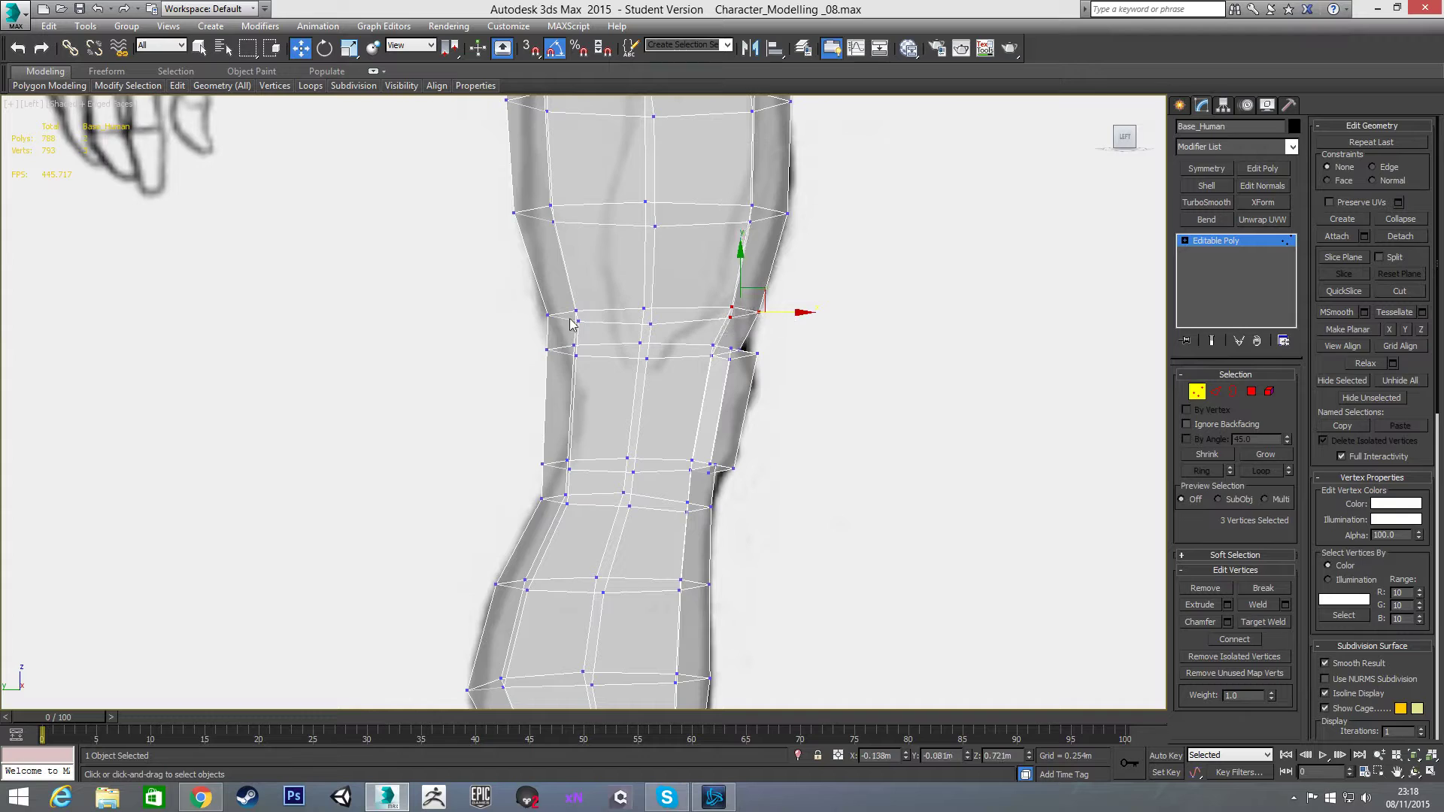
Step: Move the back vertices of the two new knee loops forward to the side-view outline behind the knee
mouse_move(608, 333)
mouse_down()
mouse_move(592, 372)
mouse_move(617, 352)
mouse_up()
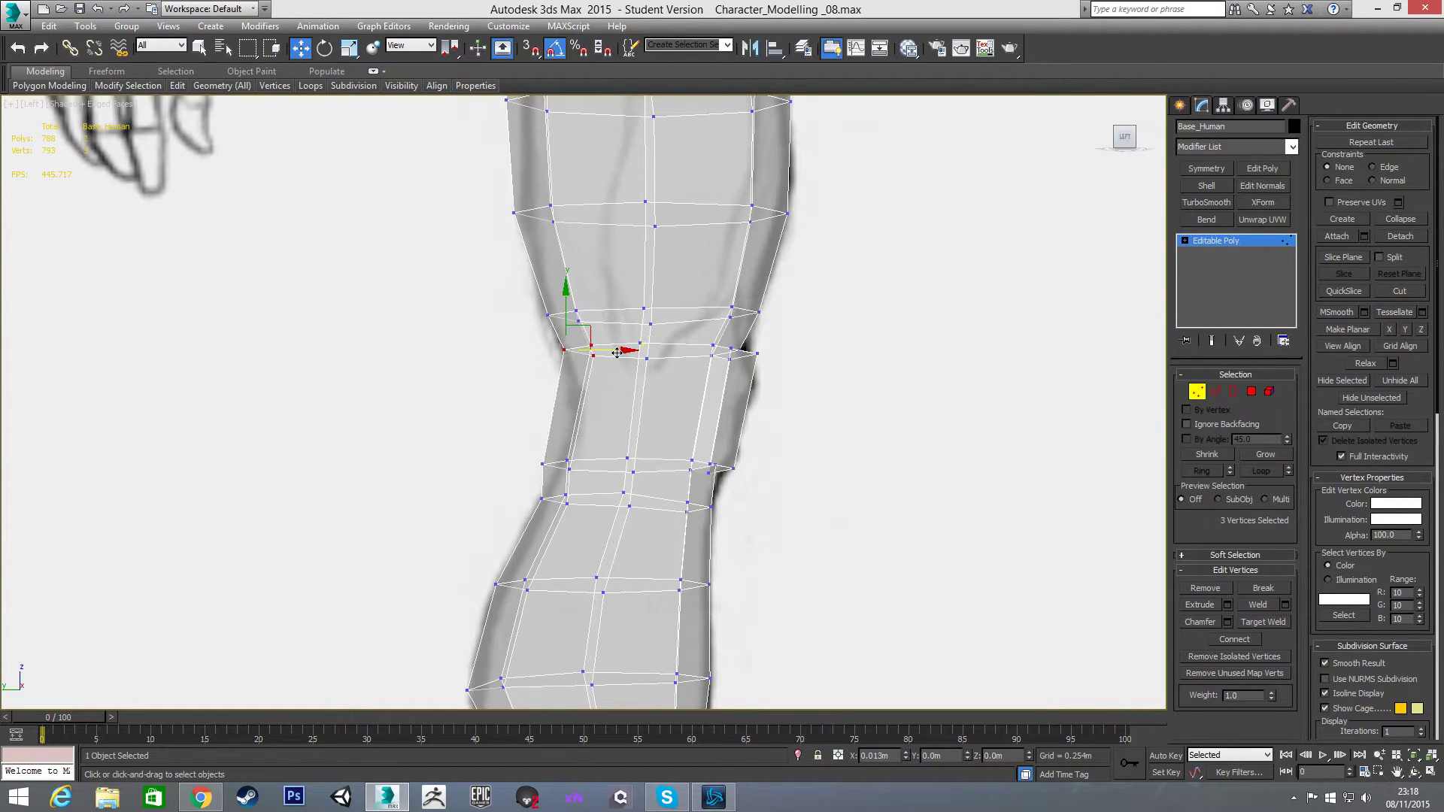
drag(598, 493, 614, 462)
click(607, 392)
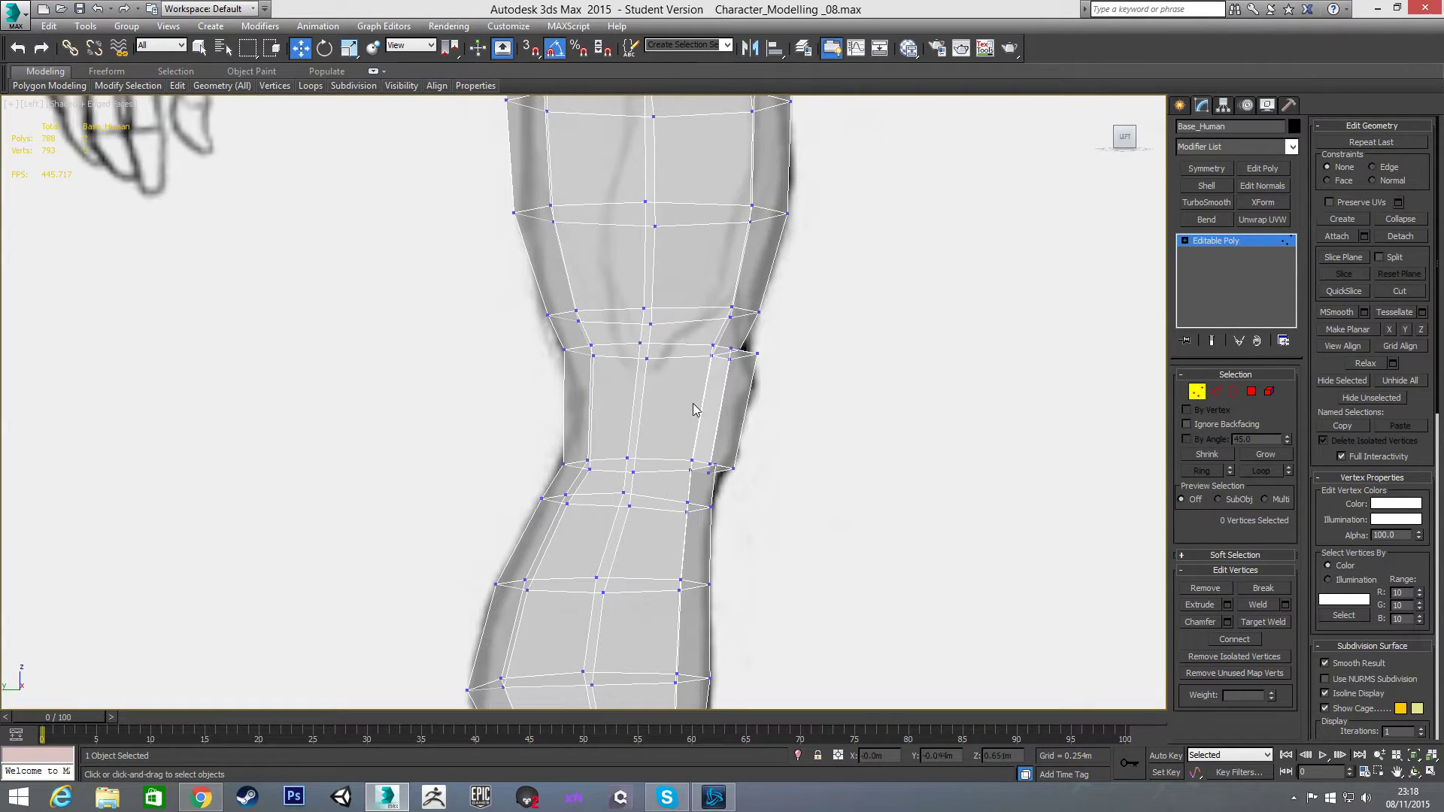
Step: Pull the upper and lower base vertices of the kneecap extrusion back toward the leg in the side view
drag(699, 339, 750, 349)
drag(682, 438, 716, 500)
alt+middle_drag(716, 499, 695, 534)
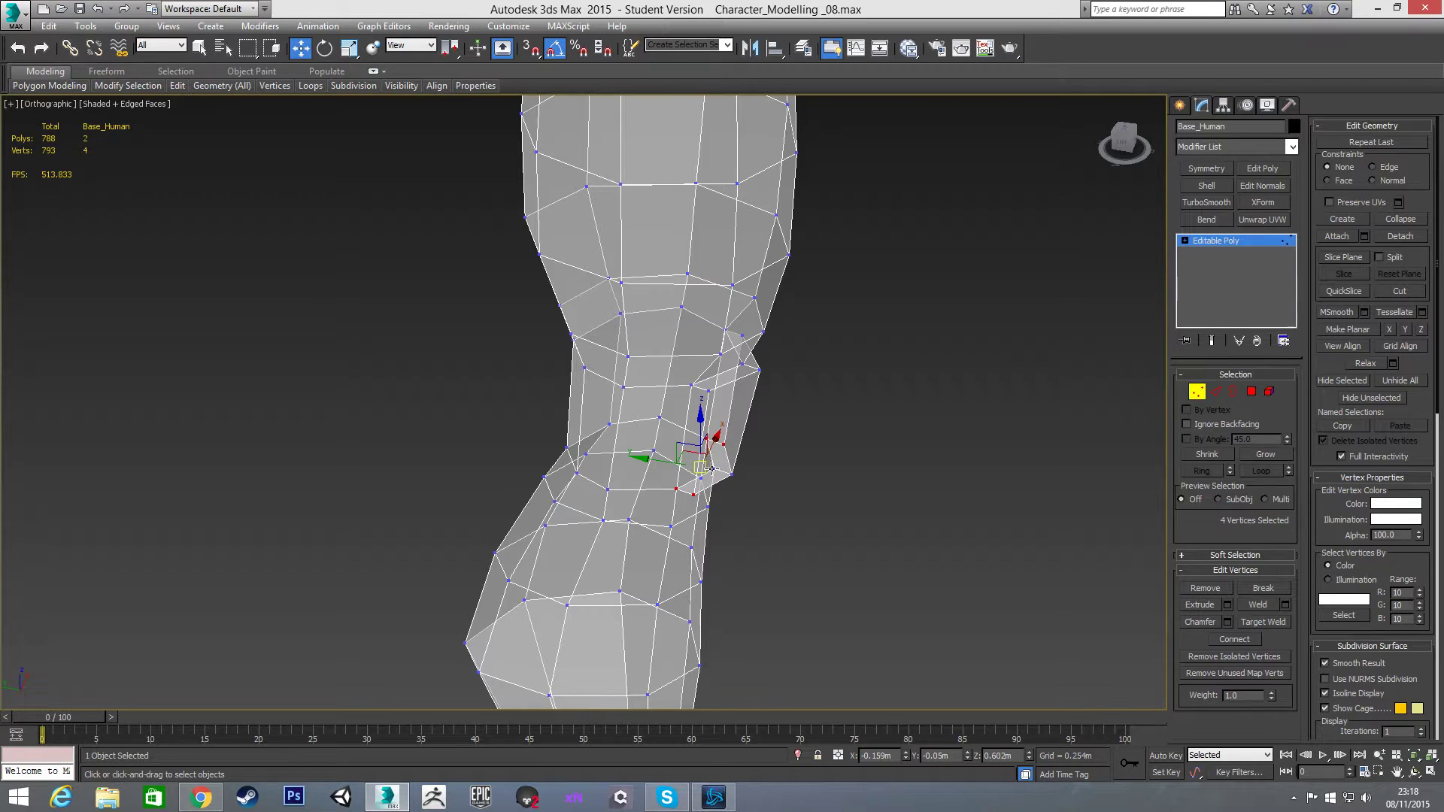
key(l)
scroll(697, 515, up, 2)
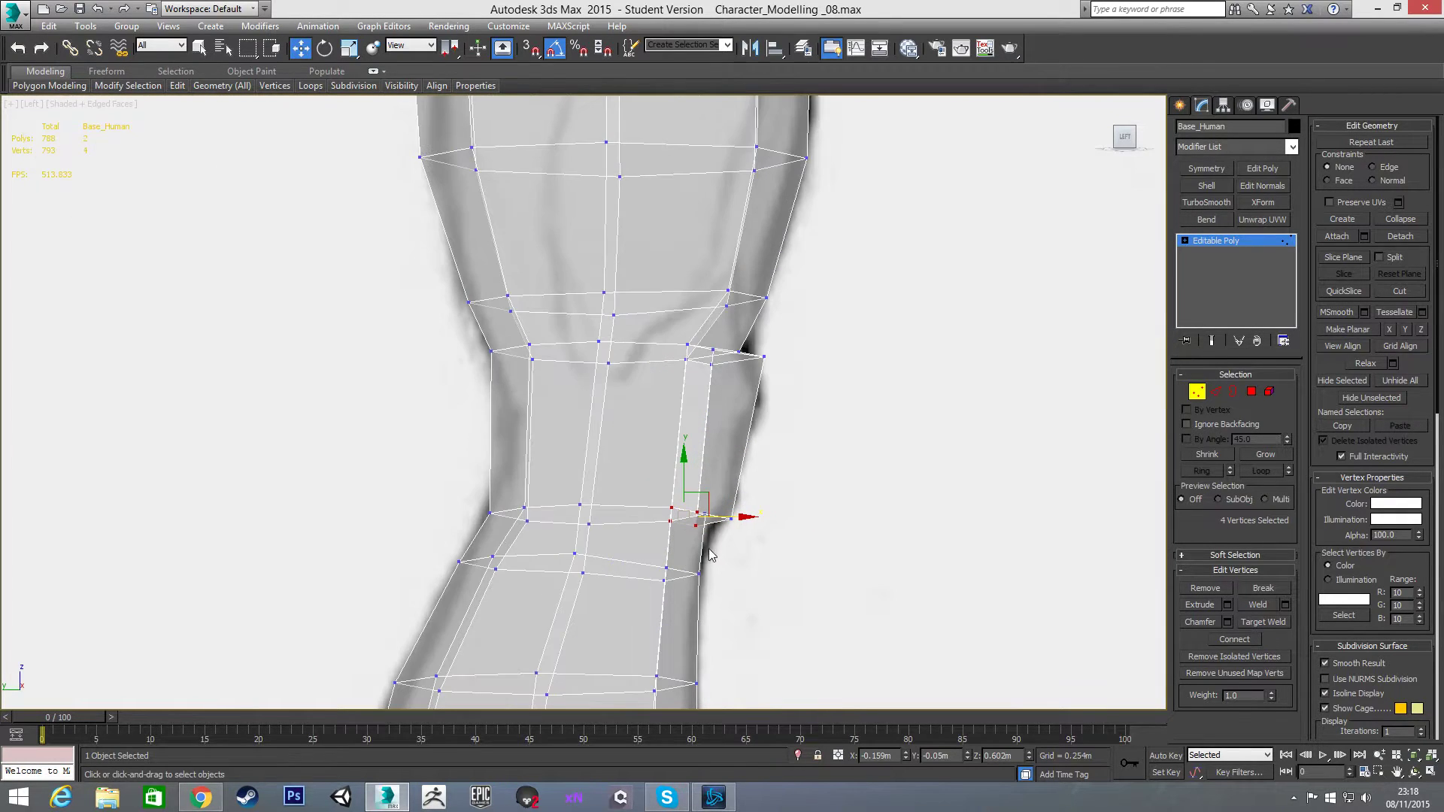
drag(741, 519, 730, 518)
alt+middle_drag(752, 528, 594, 481)
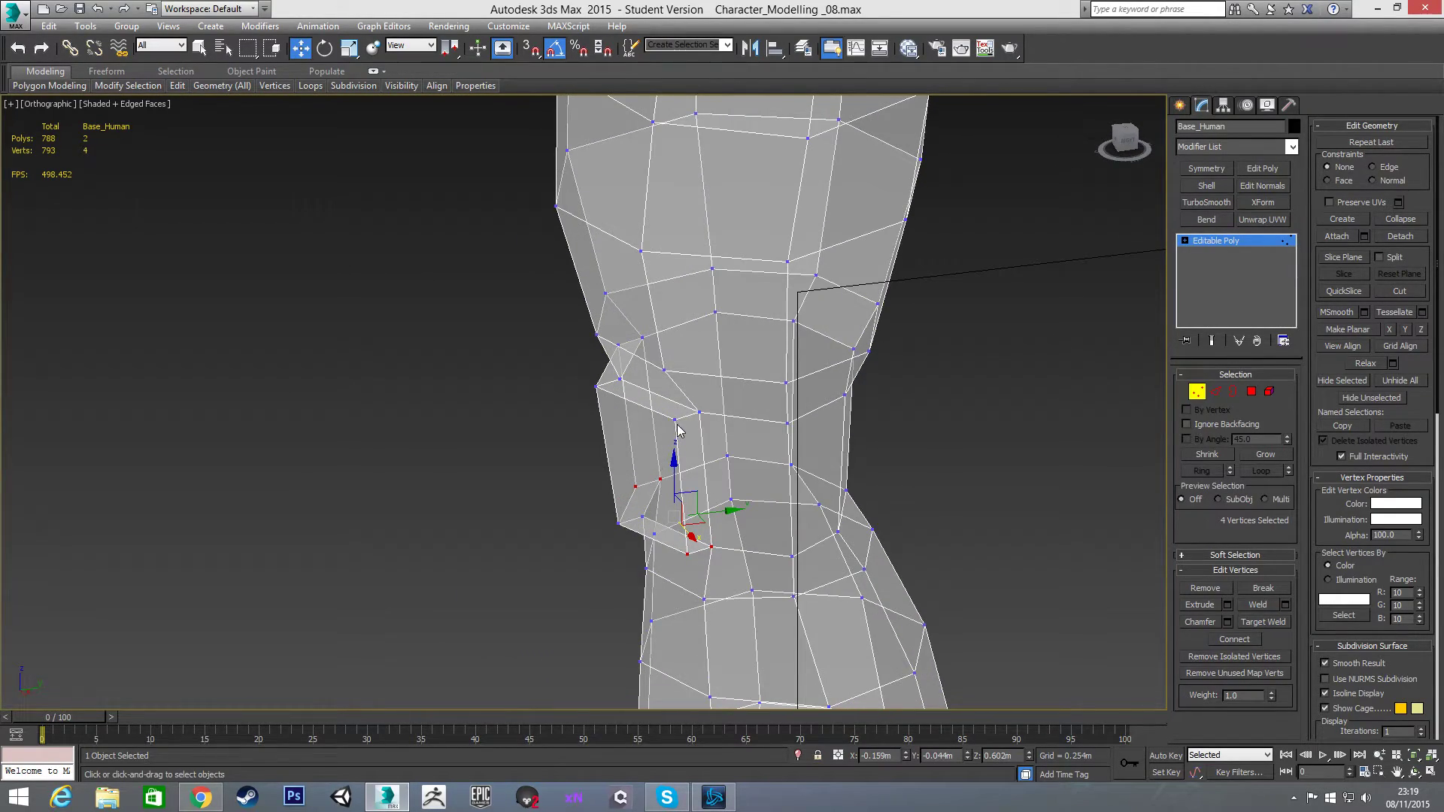
Step: Scale down the two front kneecap polygons so the extrusion tapers inward
key(4)
key(z)
alt+middle_drag(705, 467, 695, 471)
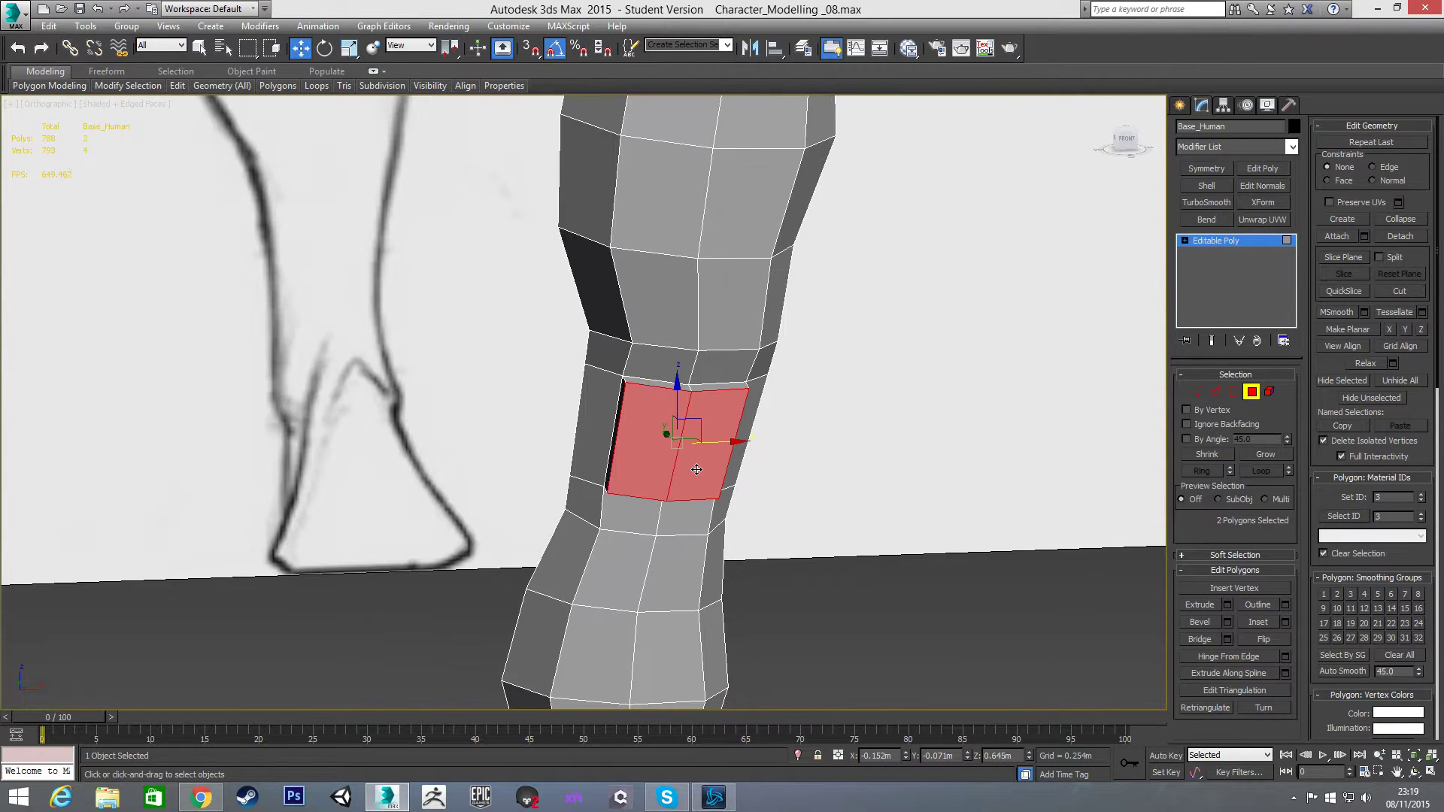
key(r)
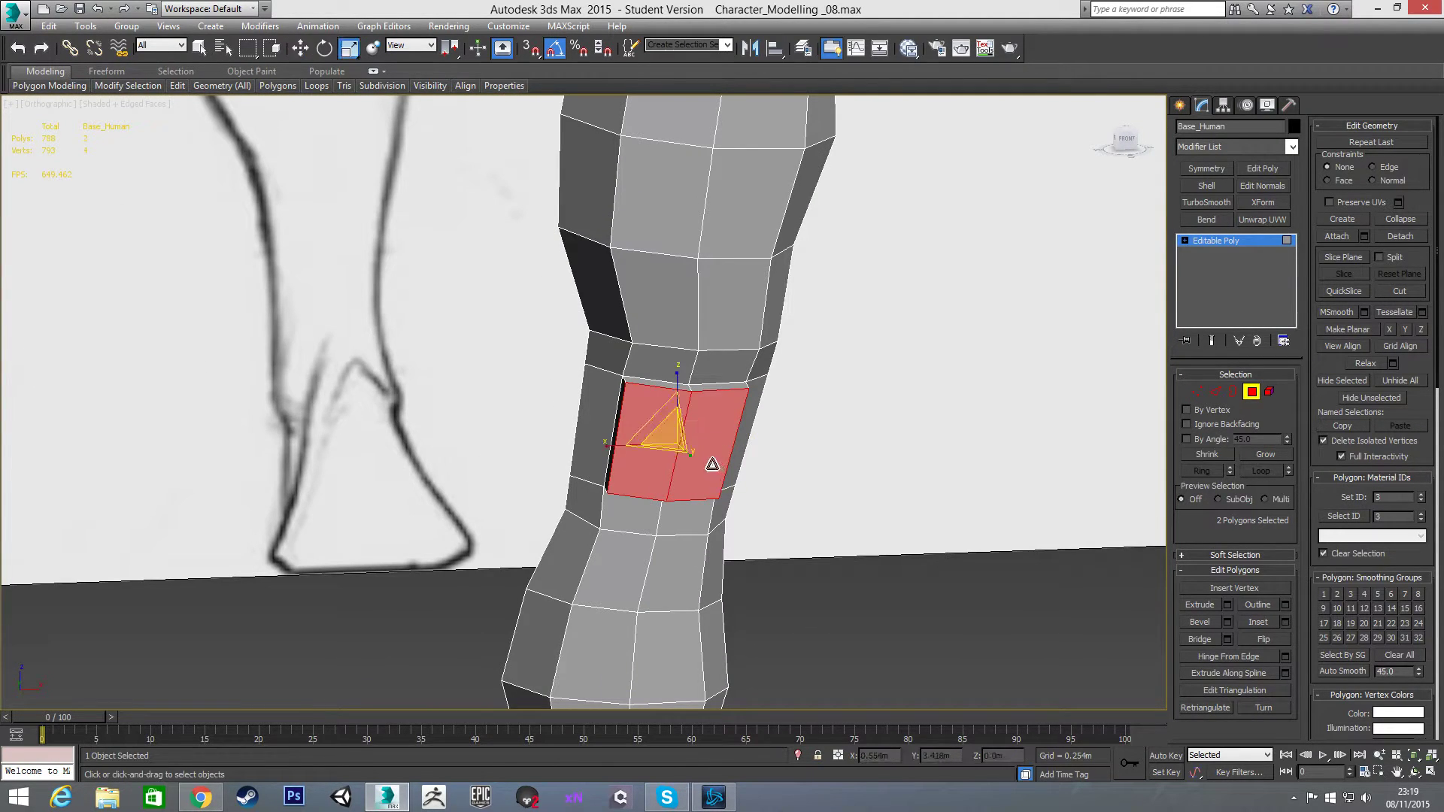
drag(665, 439, 667, 446)
alt+middle_drag(668, 446, 641, 472)
Step: Constrain vertex movement to edges and scale each side pair of kneecap corner vertices closer together vertically to round the kneecap
key(1)
scroll(641, 473, up, 3)
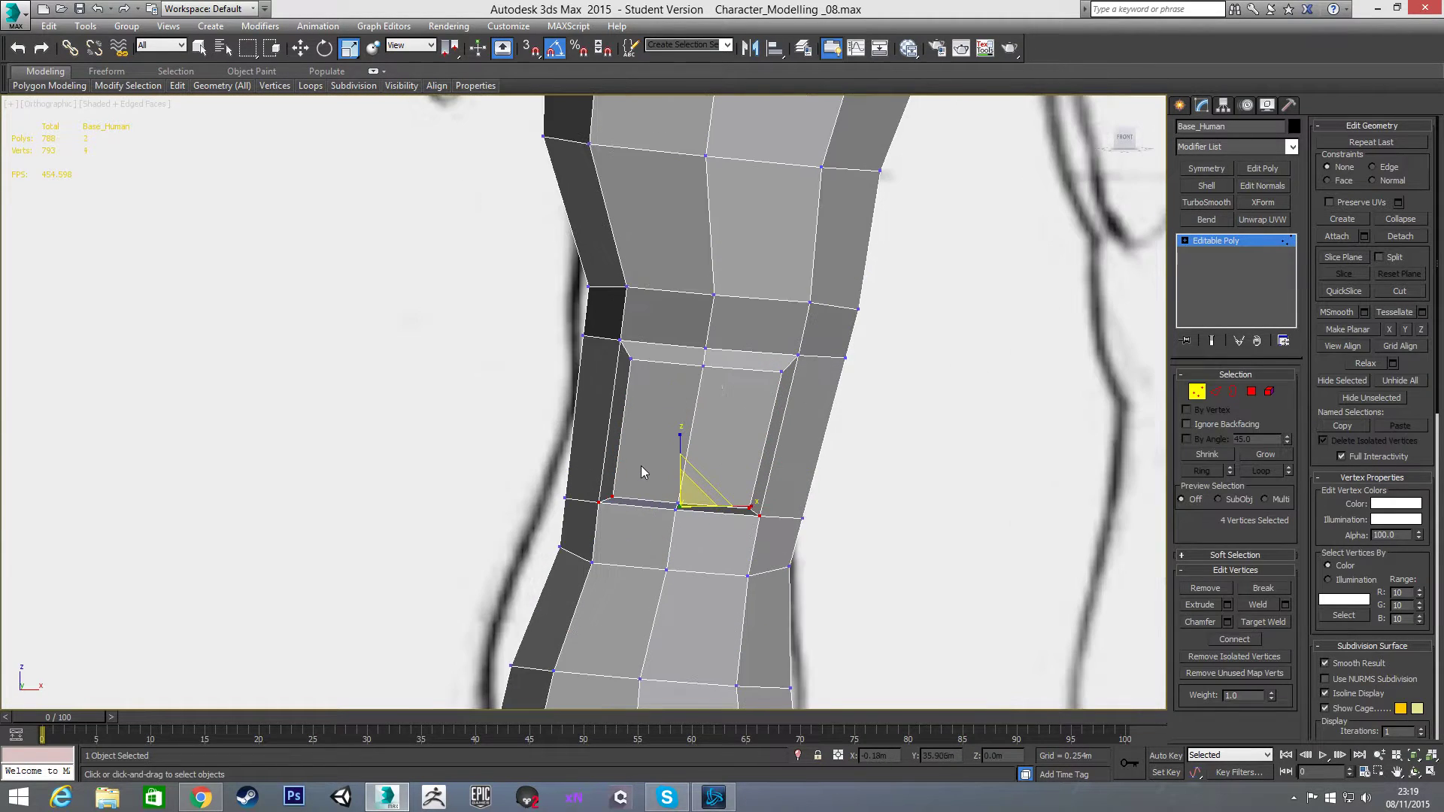
click(633, 360)
ctrl+click(613, 499)
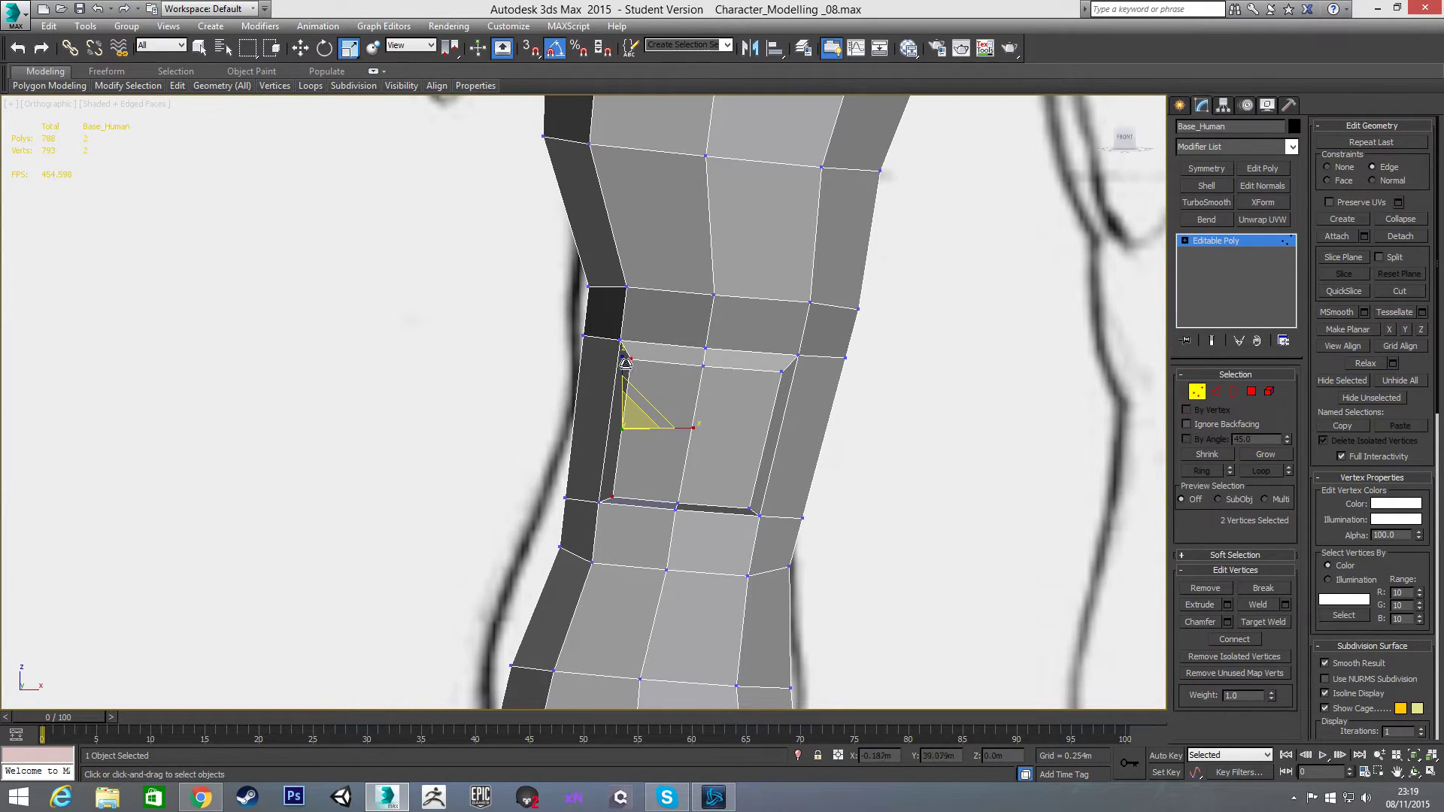
drag(624, 363, 621, 382)
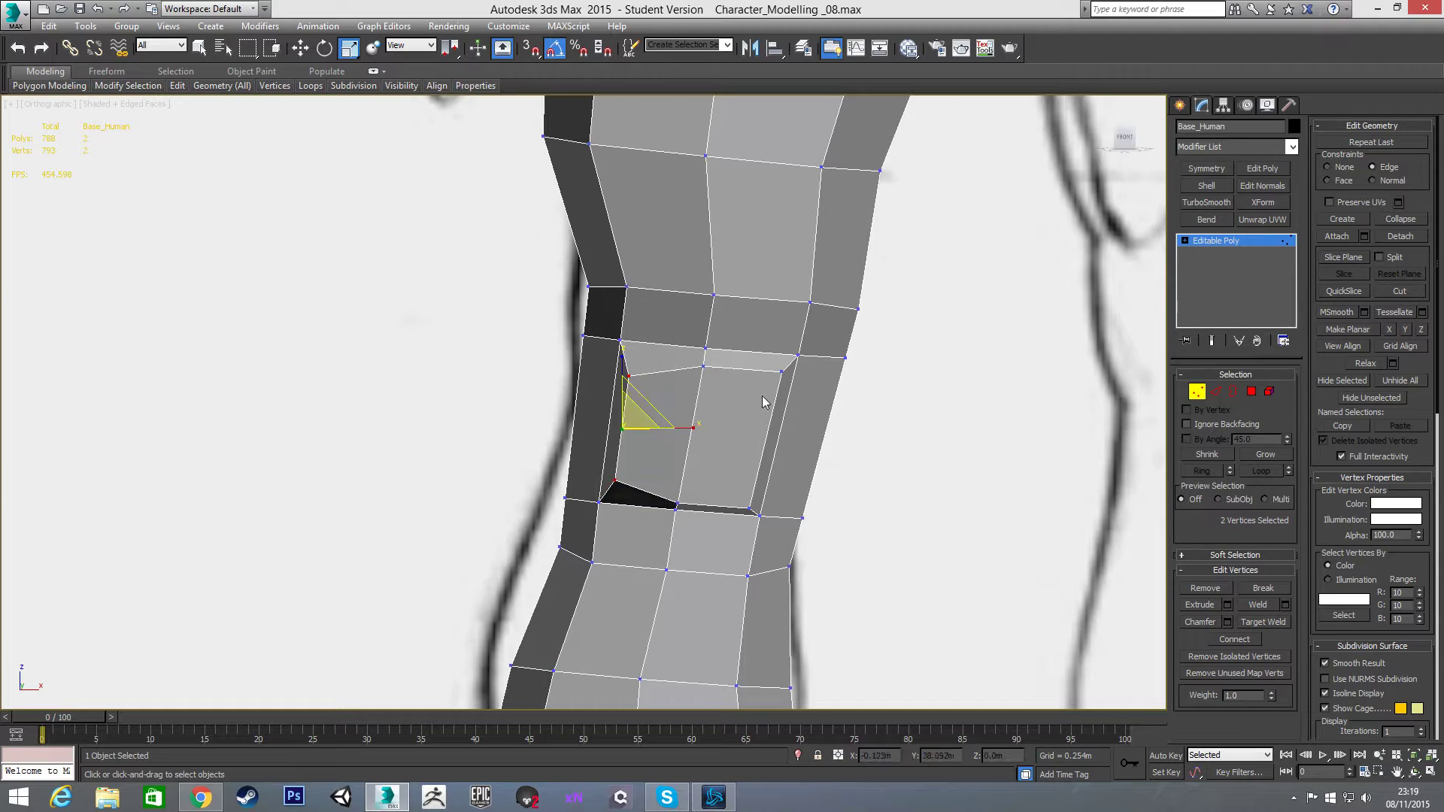
click(782, 372)
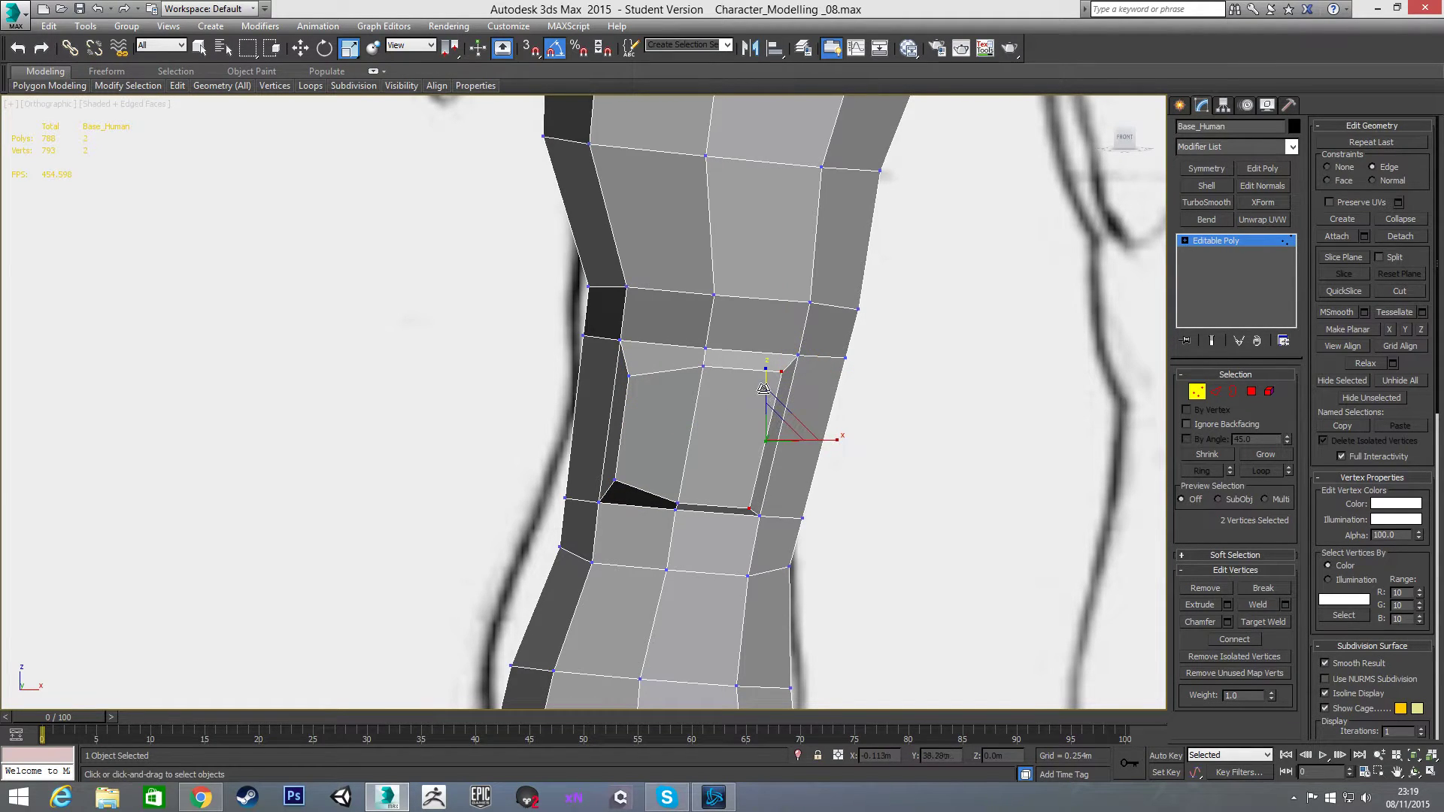
drag(765, 377, 764, 397)
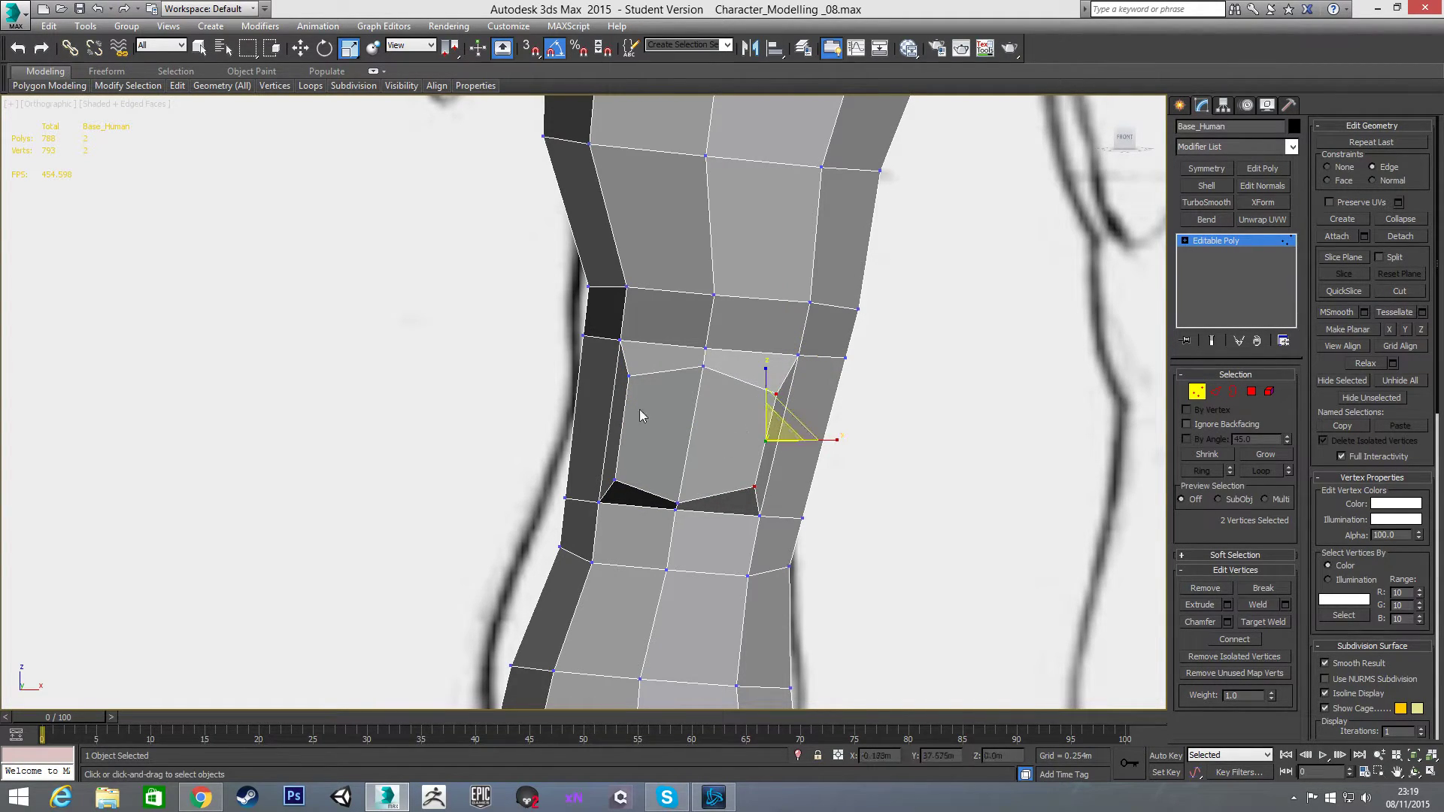
click(626, 376)
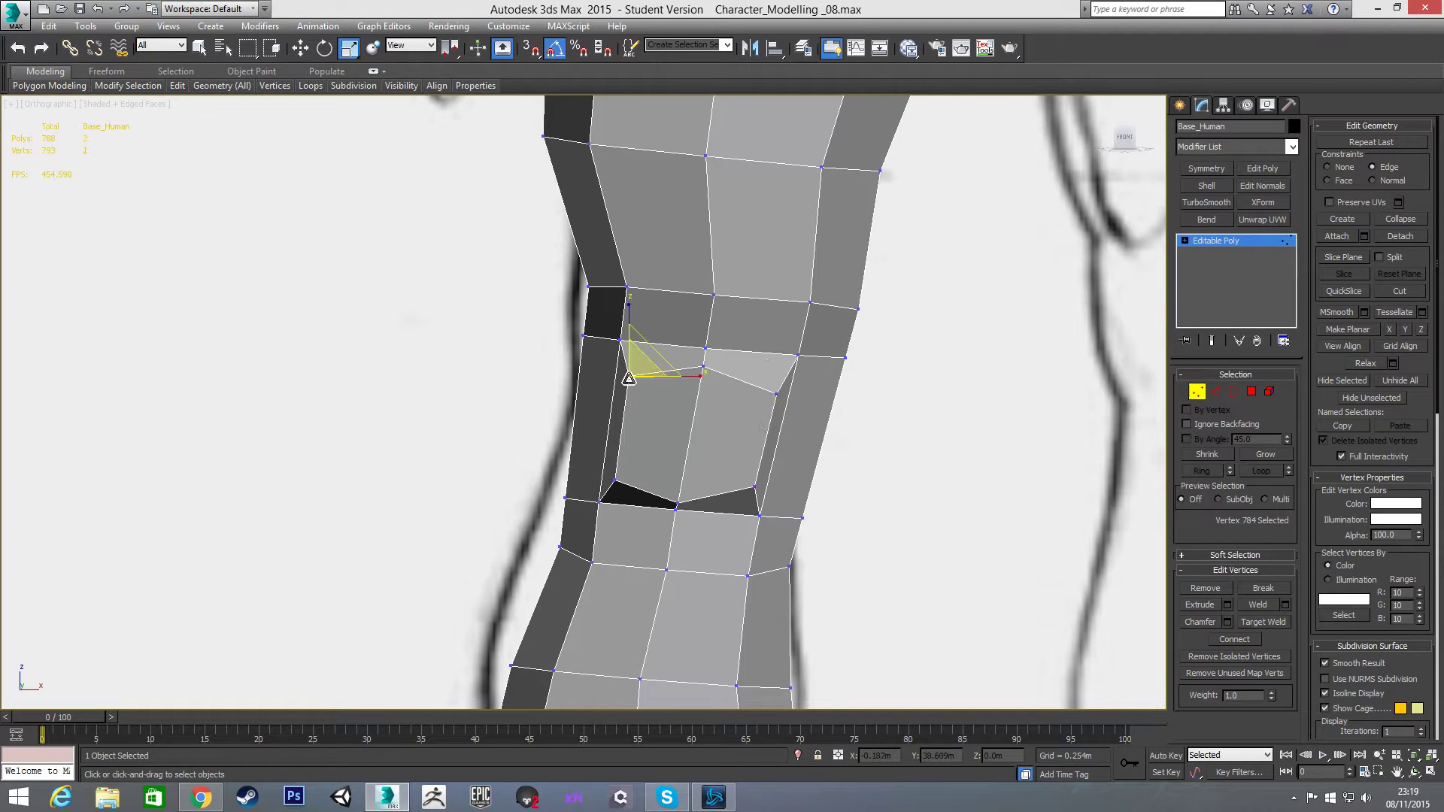
Step: Scale the kneecap's upper and lower pairs of front corner vertices closer together horizontally
ctrl+click(776, 393)
drag(764, 386, 635, 489)
click(616, 480)
ctrl+click(754, 486)
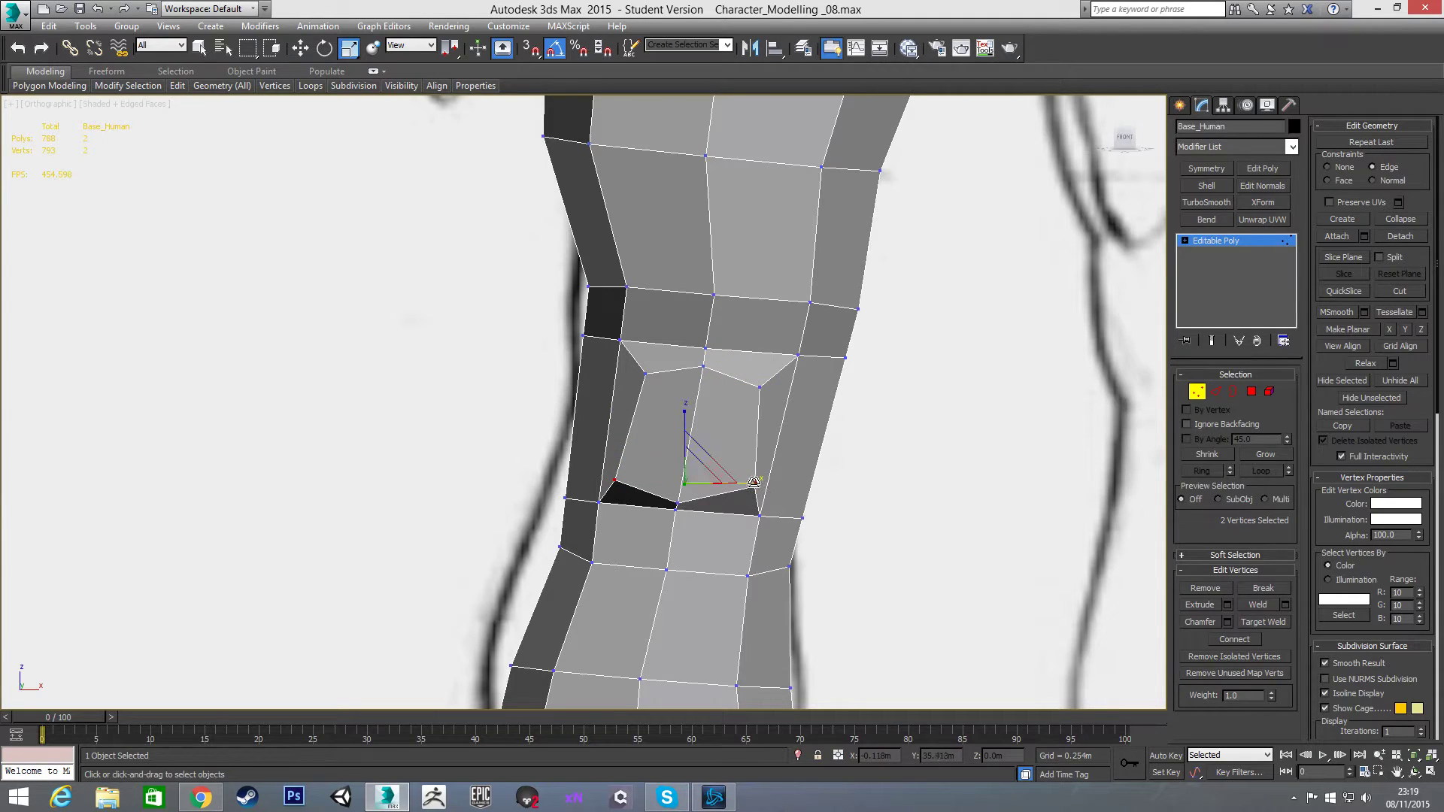
drag(754, 483, 737, 490)
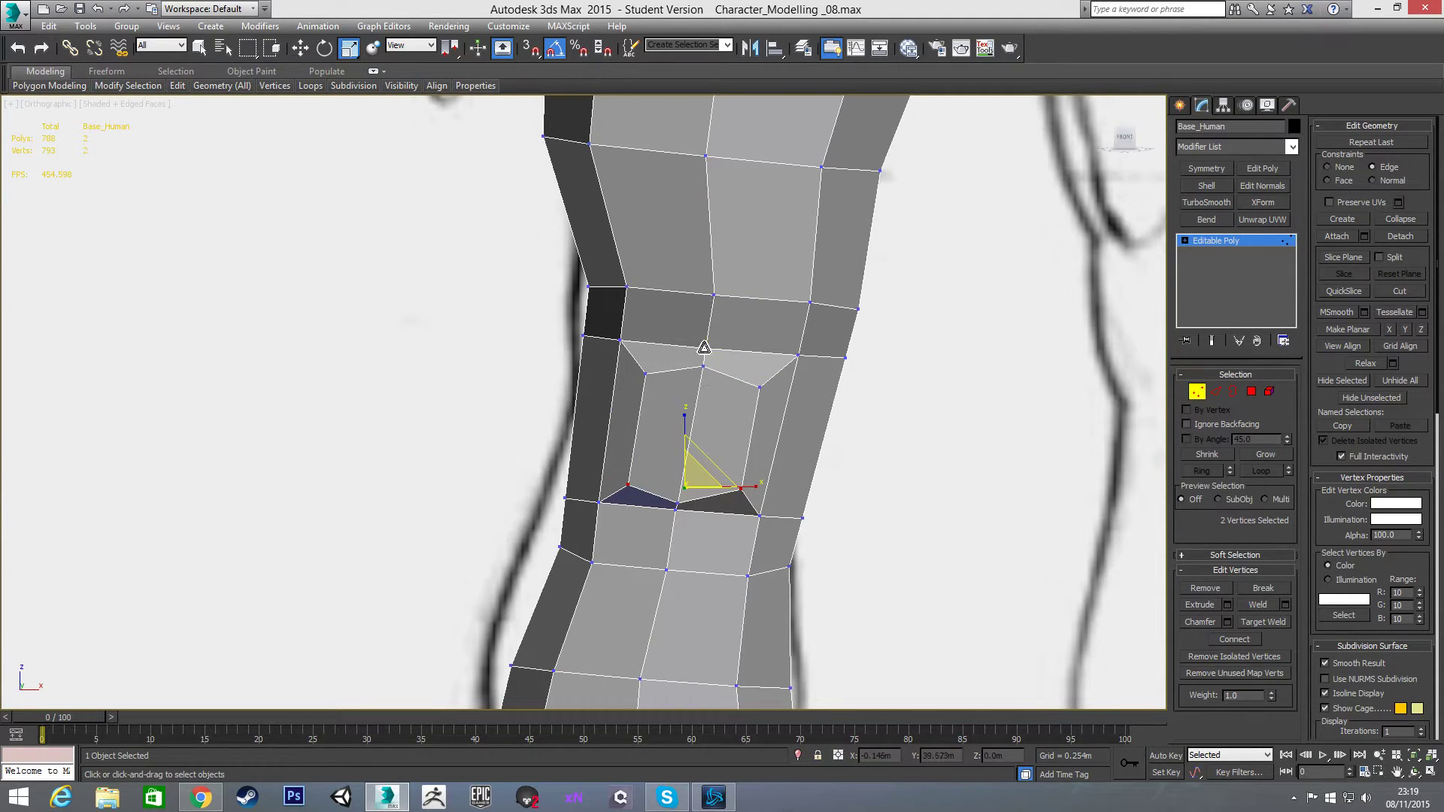
Step: Move the kneecap's upper middle base vertex up and its lower middle base vertex down to round the outline
click(704, 348)
key(w)
drag(707, 293, 707, 278)
click(677, 502)
drag(679, 469, 679, 478)
Step: Slide the upper and lower base vertices on both sides of the kneecap back along their edges
click(599, 502)
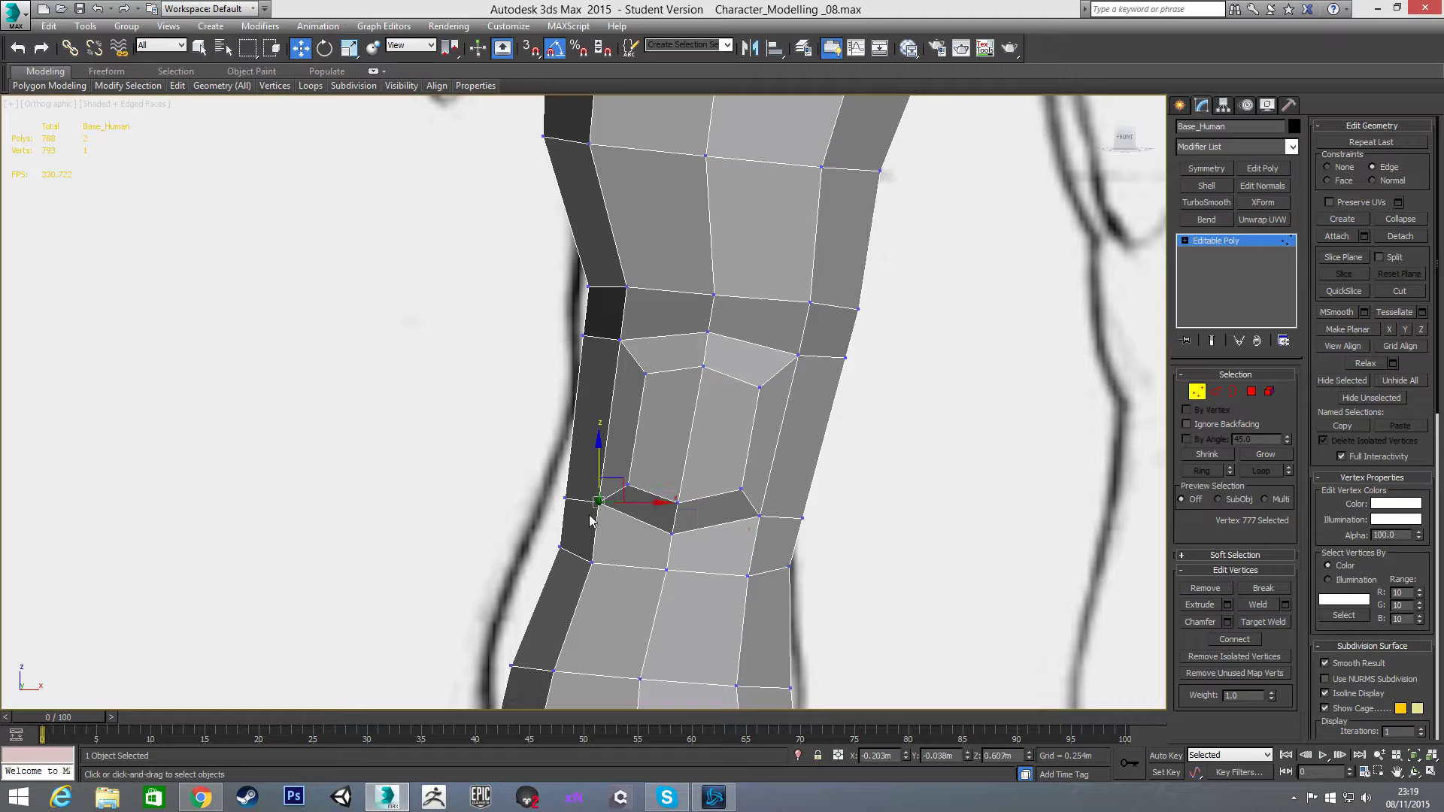
alt+middle_drag(590, 519, 671, 565)
ctrl+click(635, 359)
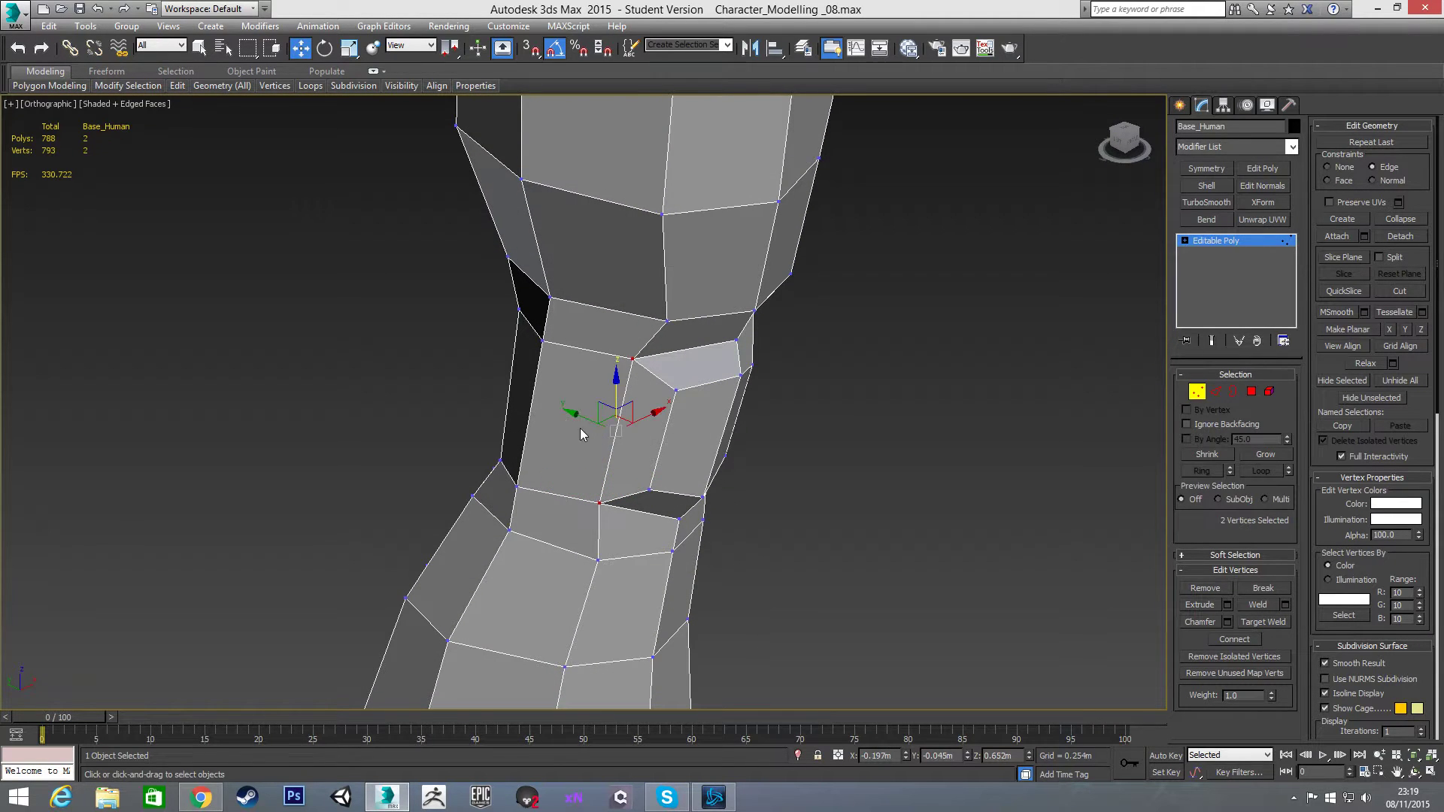
drag(582, 418, 569, 413)
alt+middle_drag(778, 469, 621, 445)
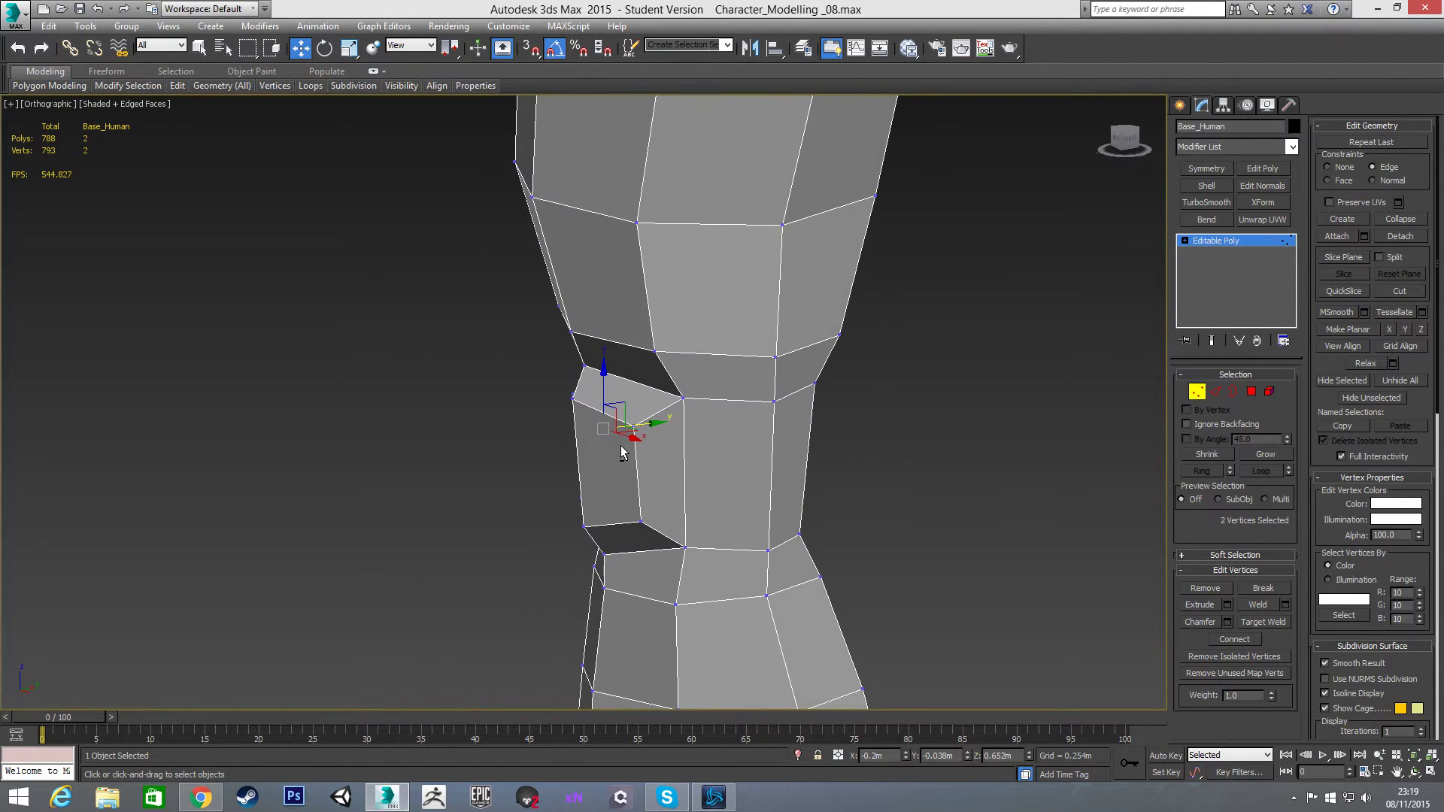
click(683, 397)
ctrl+click(685, 548)
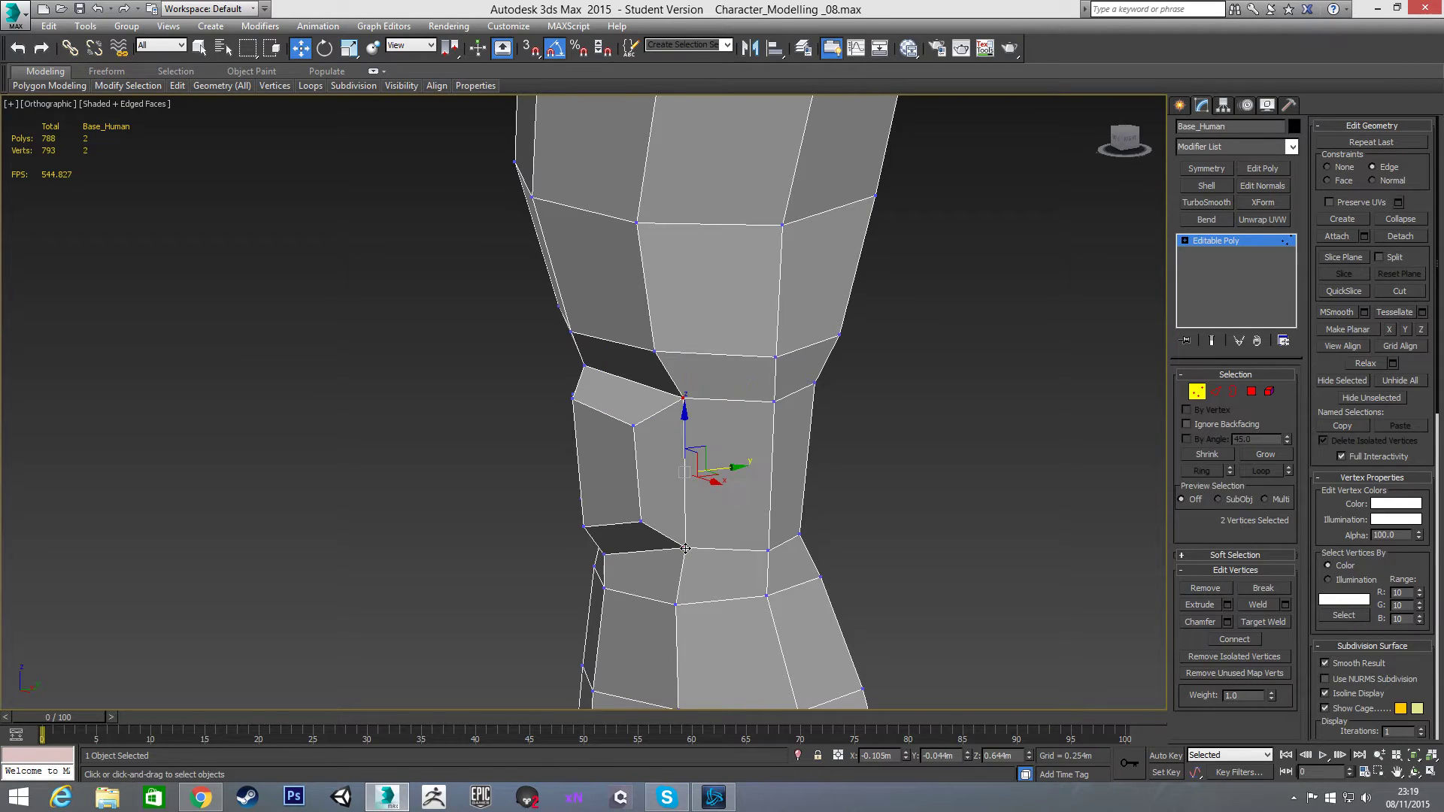
drag(729, 467, 737, 471)
mouse_move(745, 475)
alt+middle_down()
mouse_move(838, 532)
mouse_move(765, 494)
mouse_move(693, 516)
mouse_move(705, 481)
mouse_move(783, 493)
alt+middle_up()
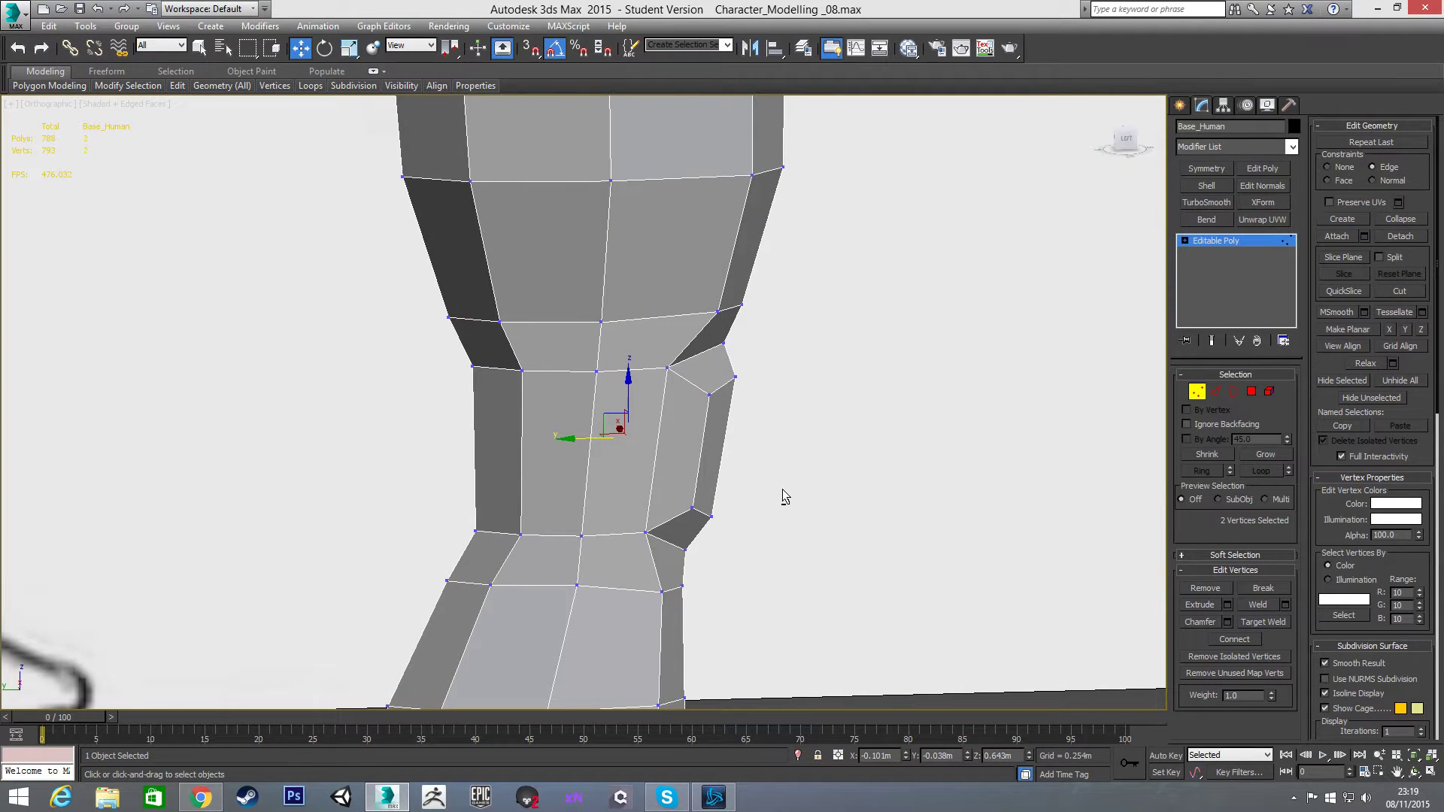
Step: Scale the kneecap's top and bottom middle front vertices farther apart vertically
click(737, 379)
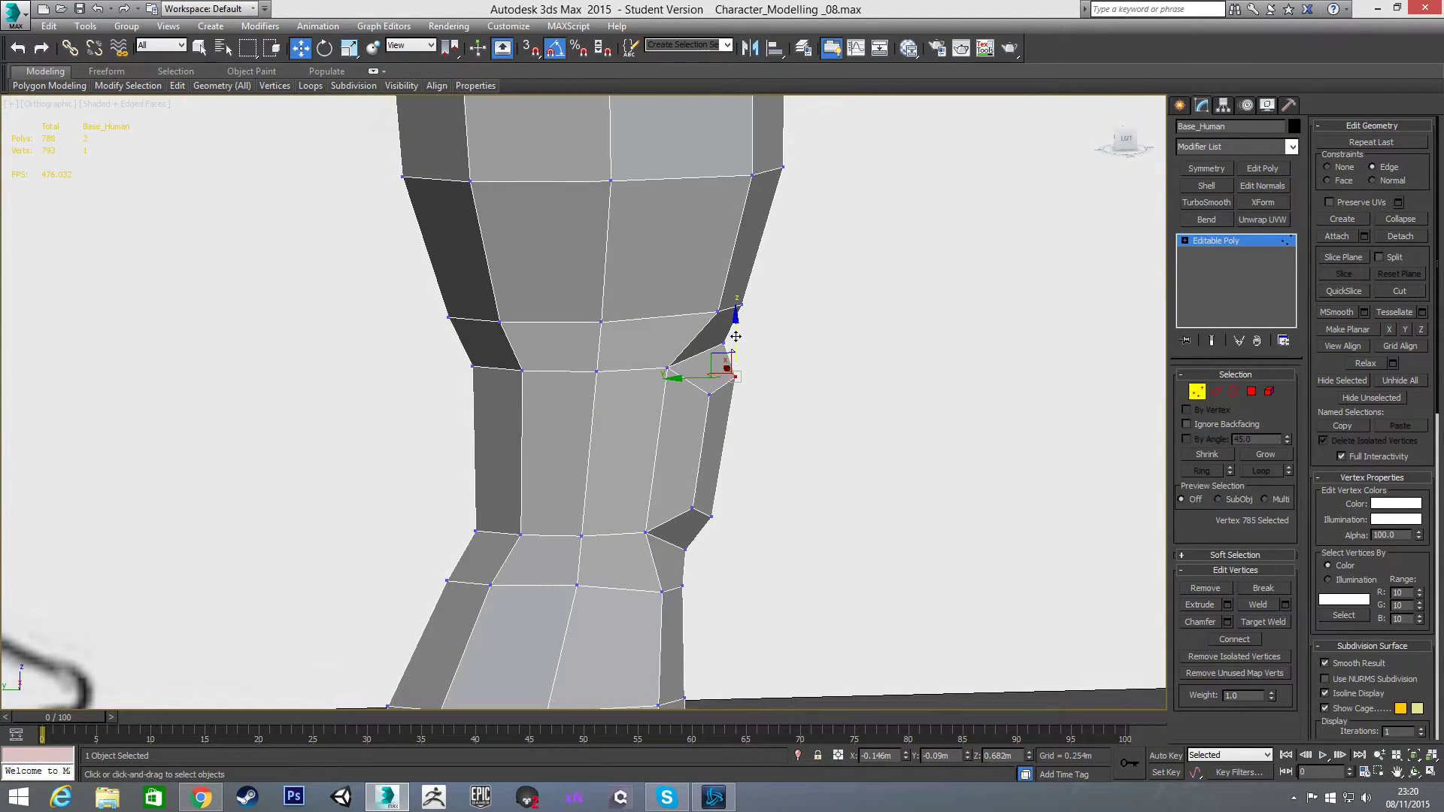
alt+middle_drag(745, 403, 596, 475)
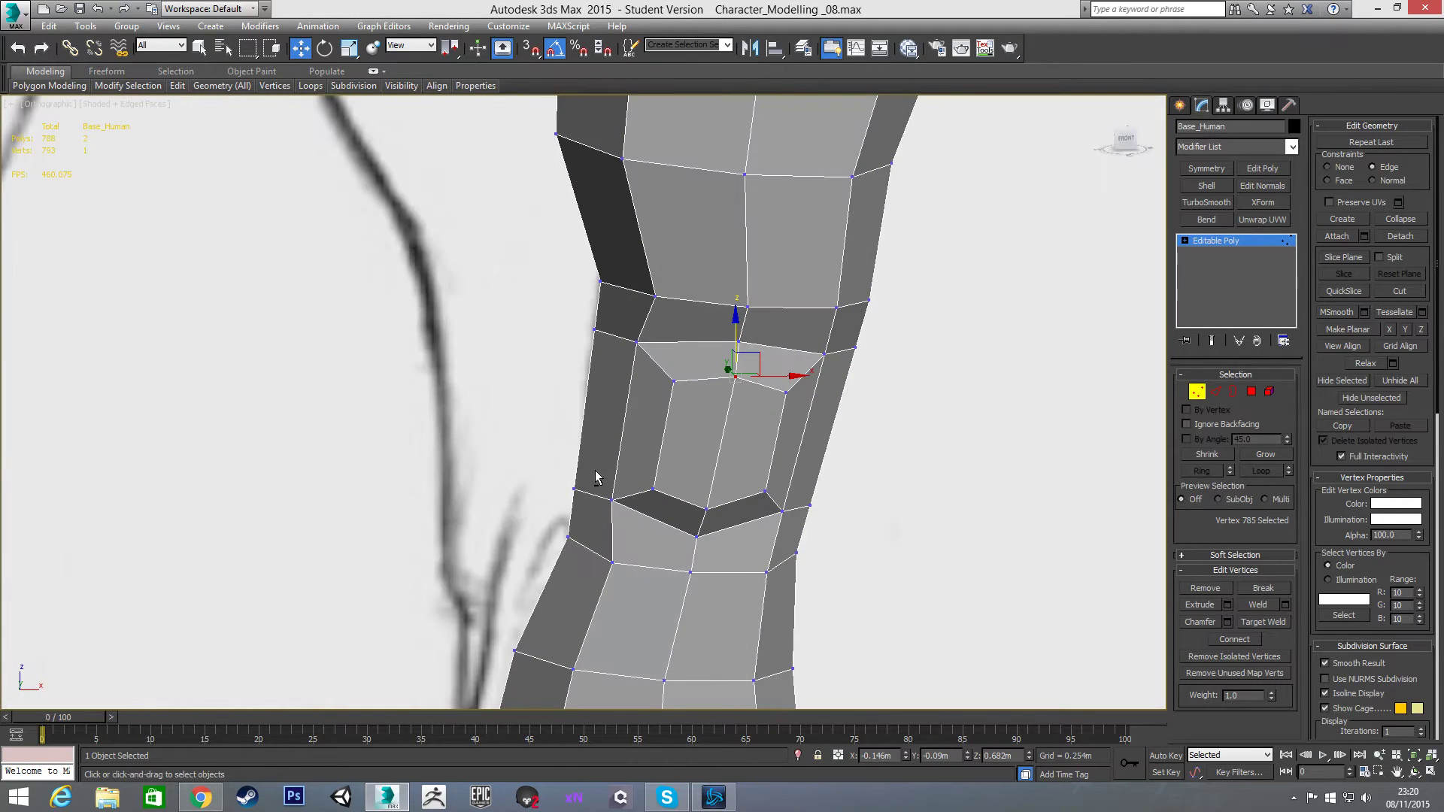
ctrl+click(704, 515)
key(r)
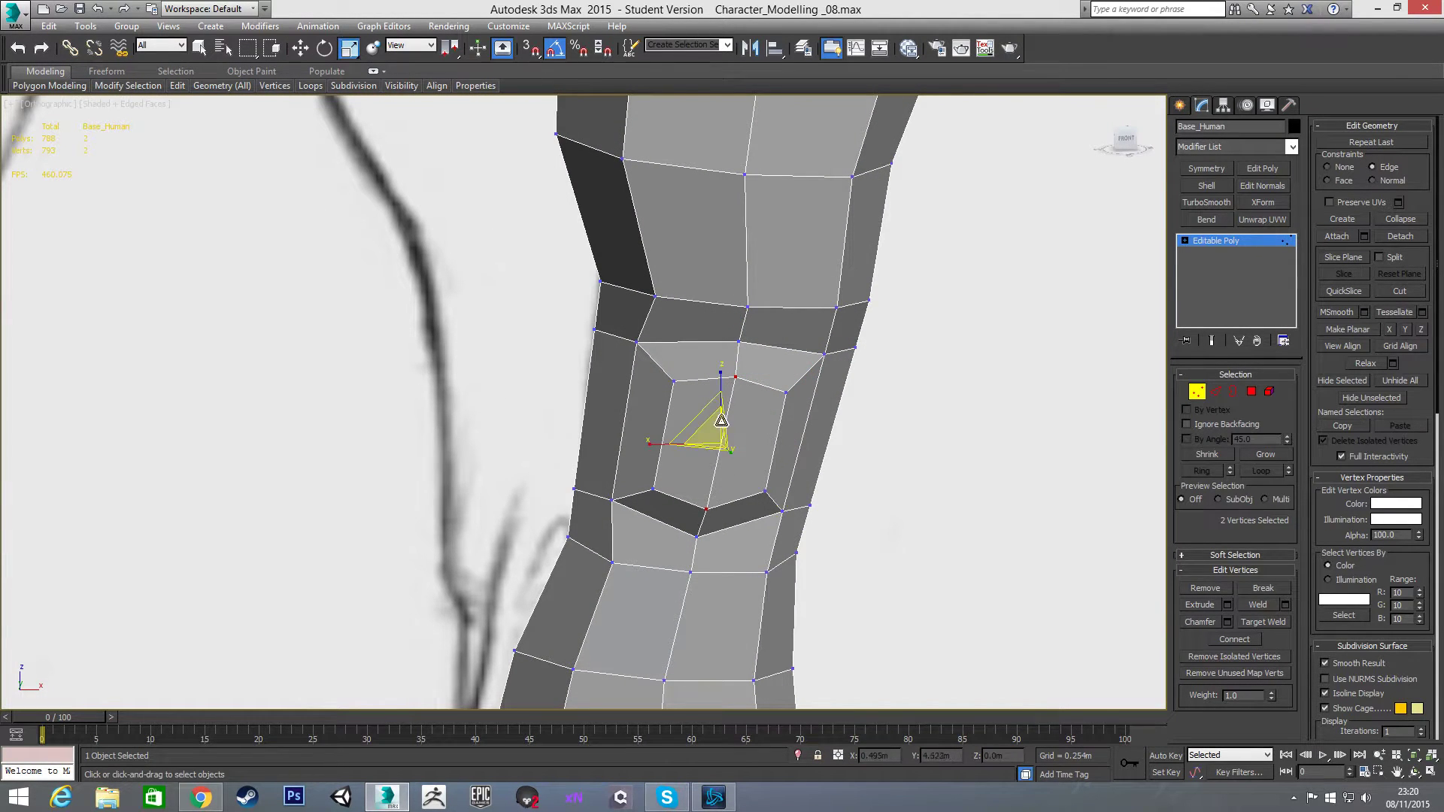
drag(721, 388, 719, 372)
Step: Turn off the edge constraint and move the kneecap's two middle front vertices slightly forward in the side view
alt+middle_drag(720, 372, 827, 448)
key(w)
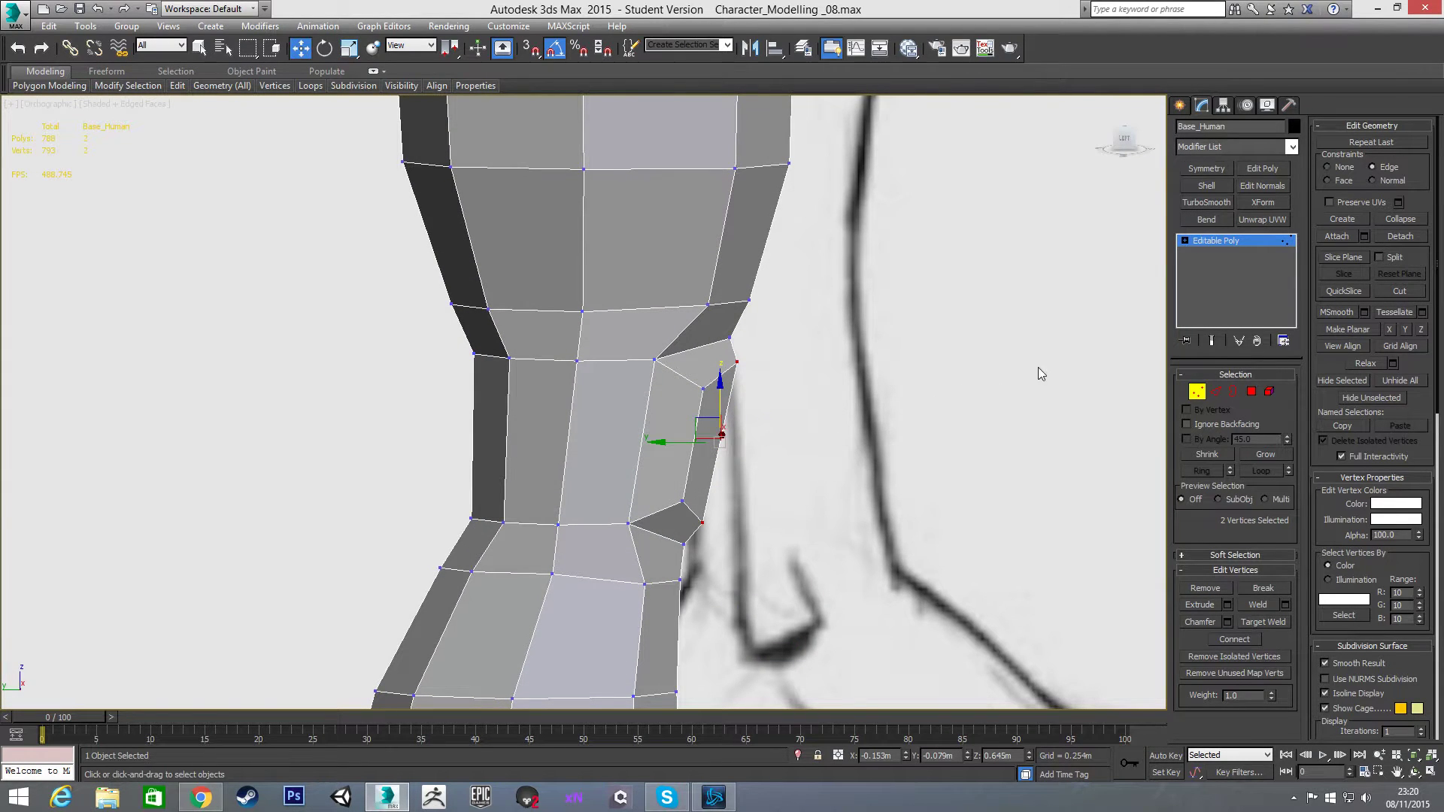
drag(668, 444, 680, 466)
key(f)
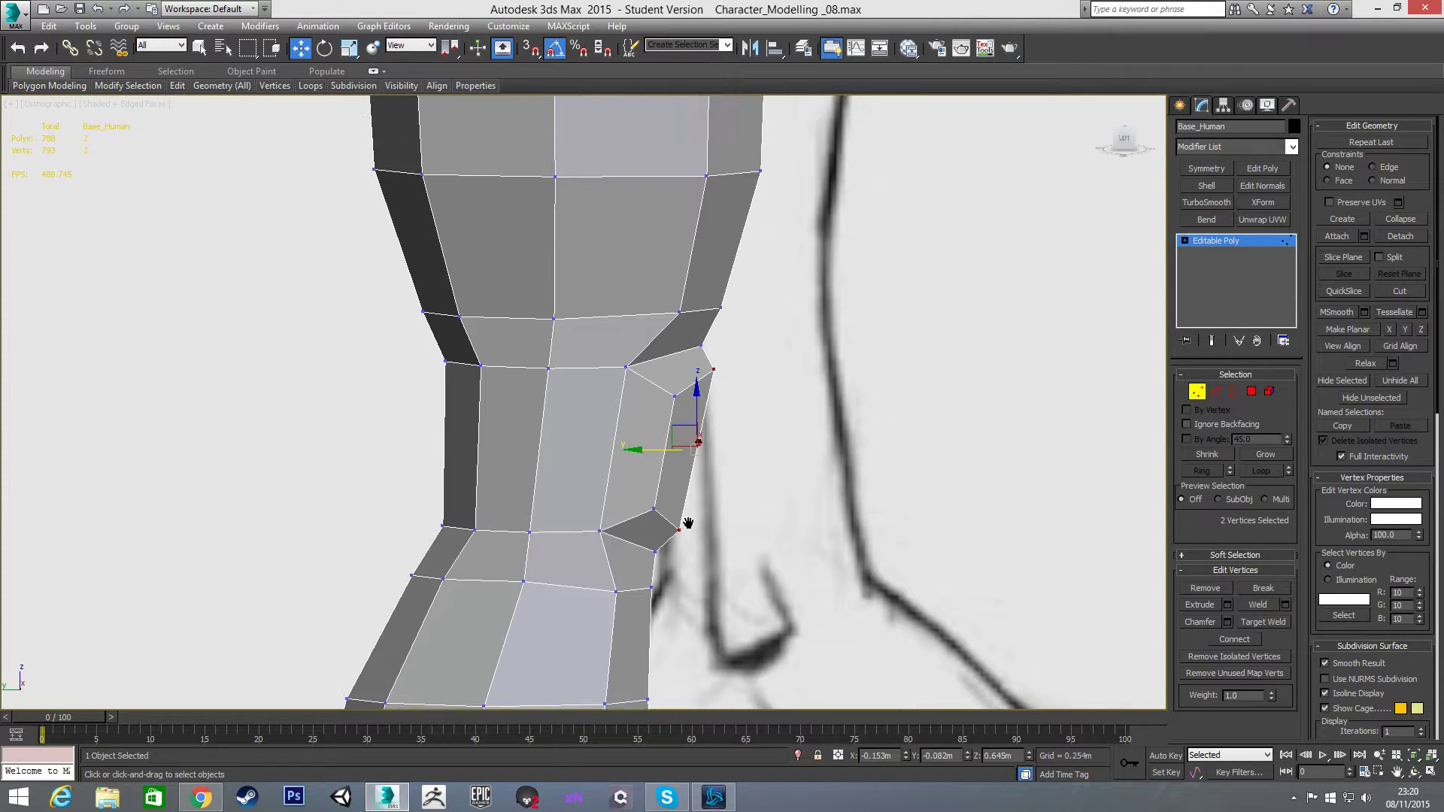
Step: Connect the ring of vertical edges around the knee with a single new edge loop through the kneecap
scroll(592, 502, up, 2)
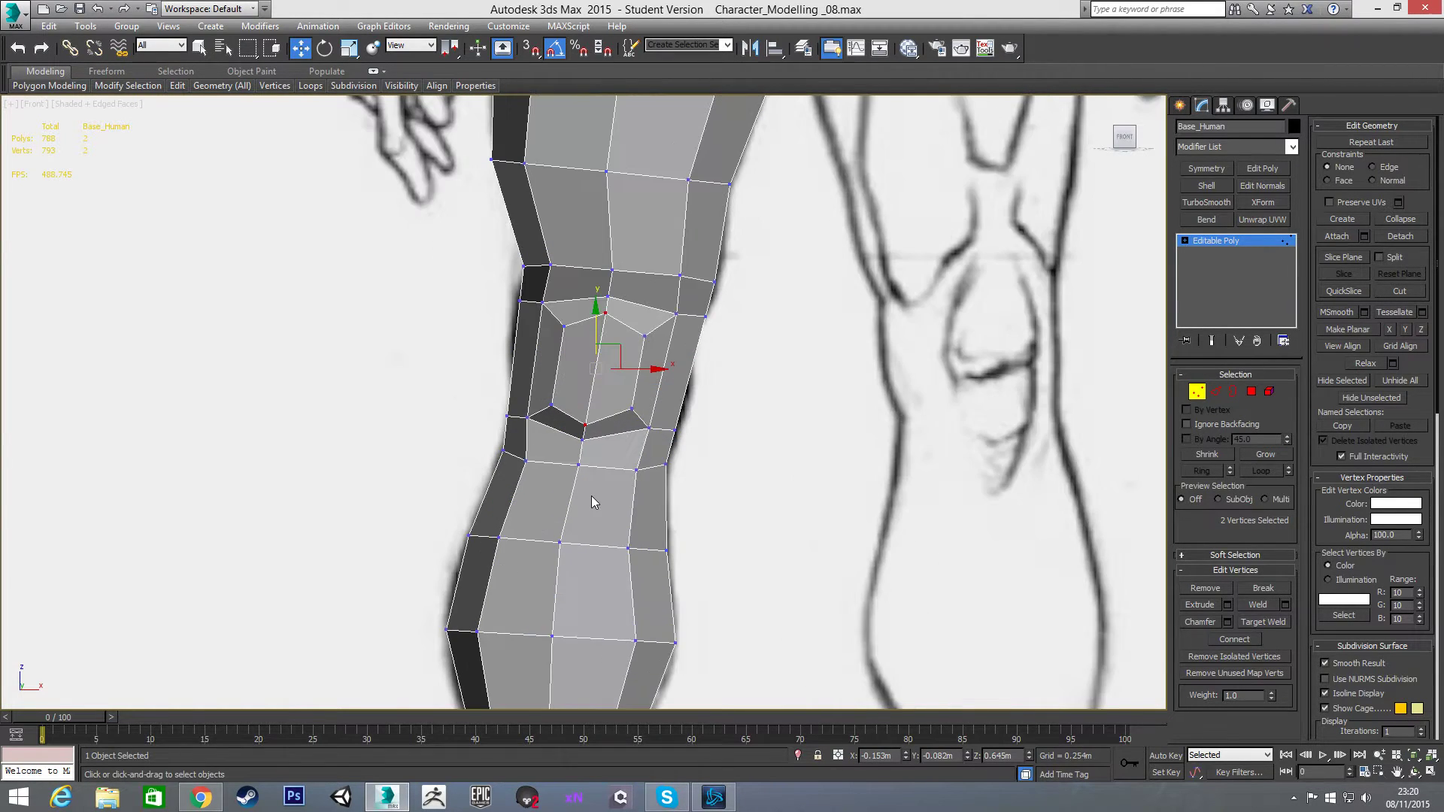
key(2)
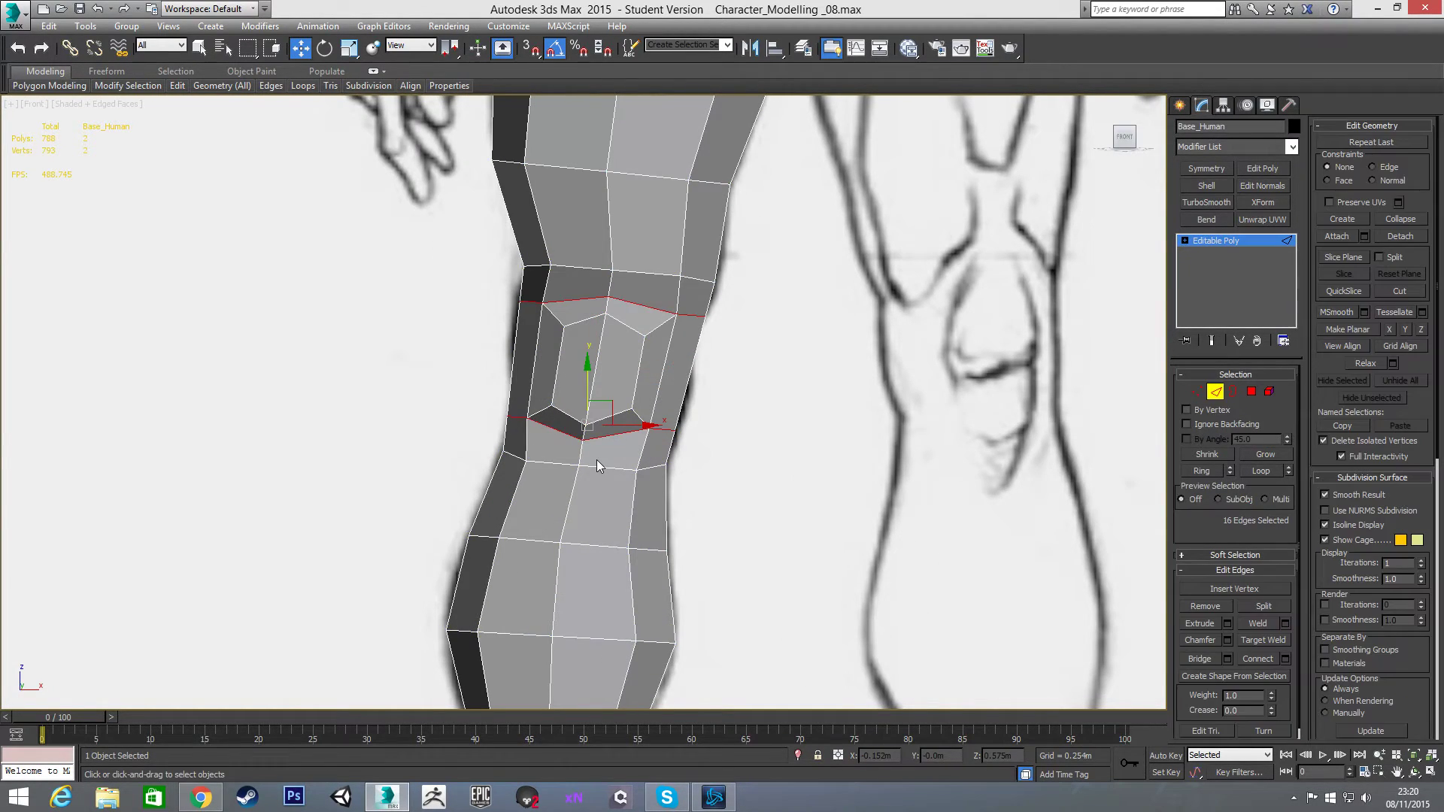
click(534, 353)
shift+click(563, 413)
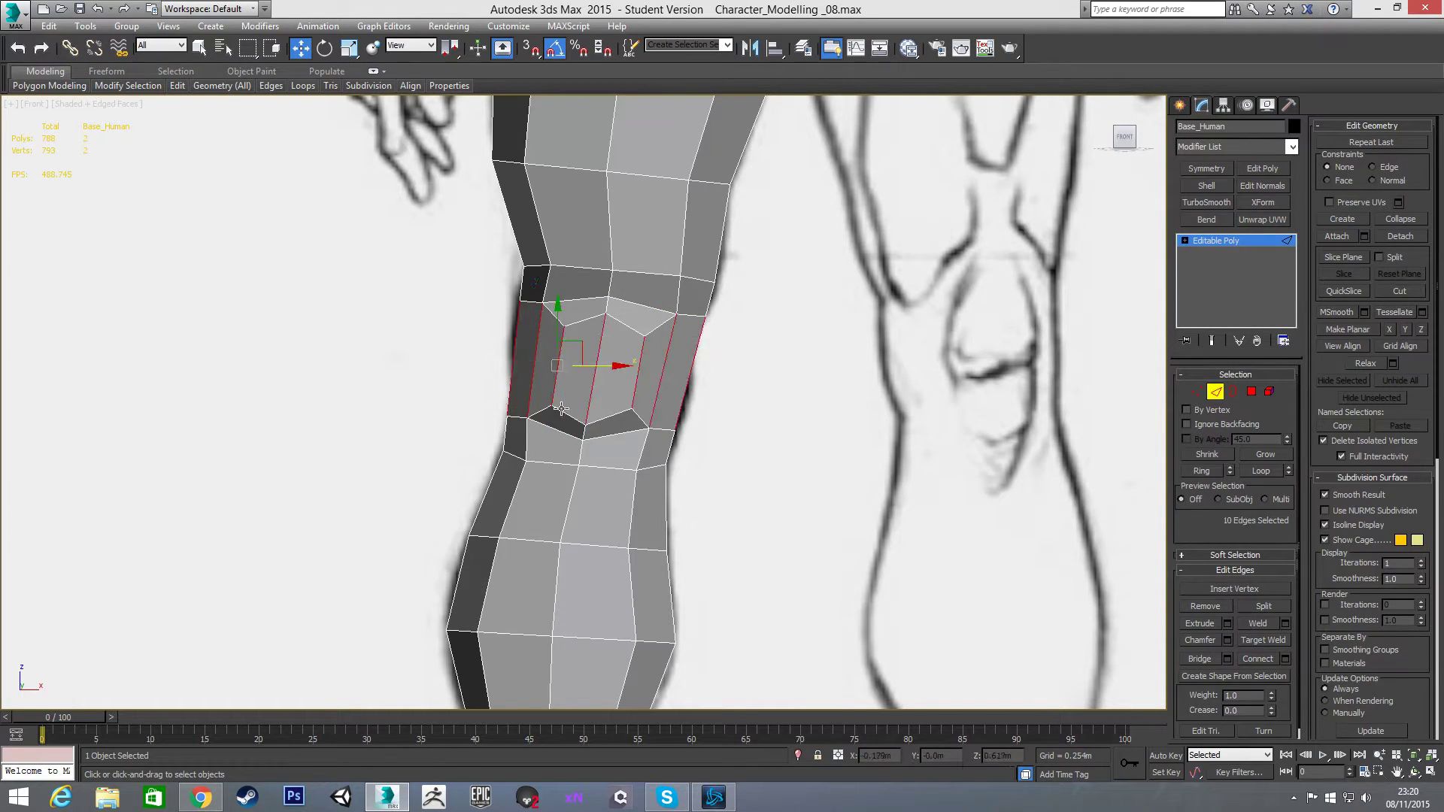
key(ctrl+shift+e)
drag(590, 419, 589, 427)
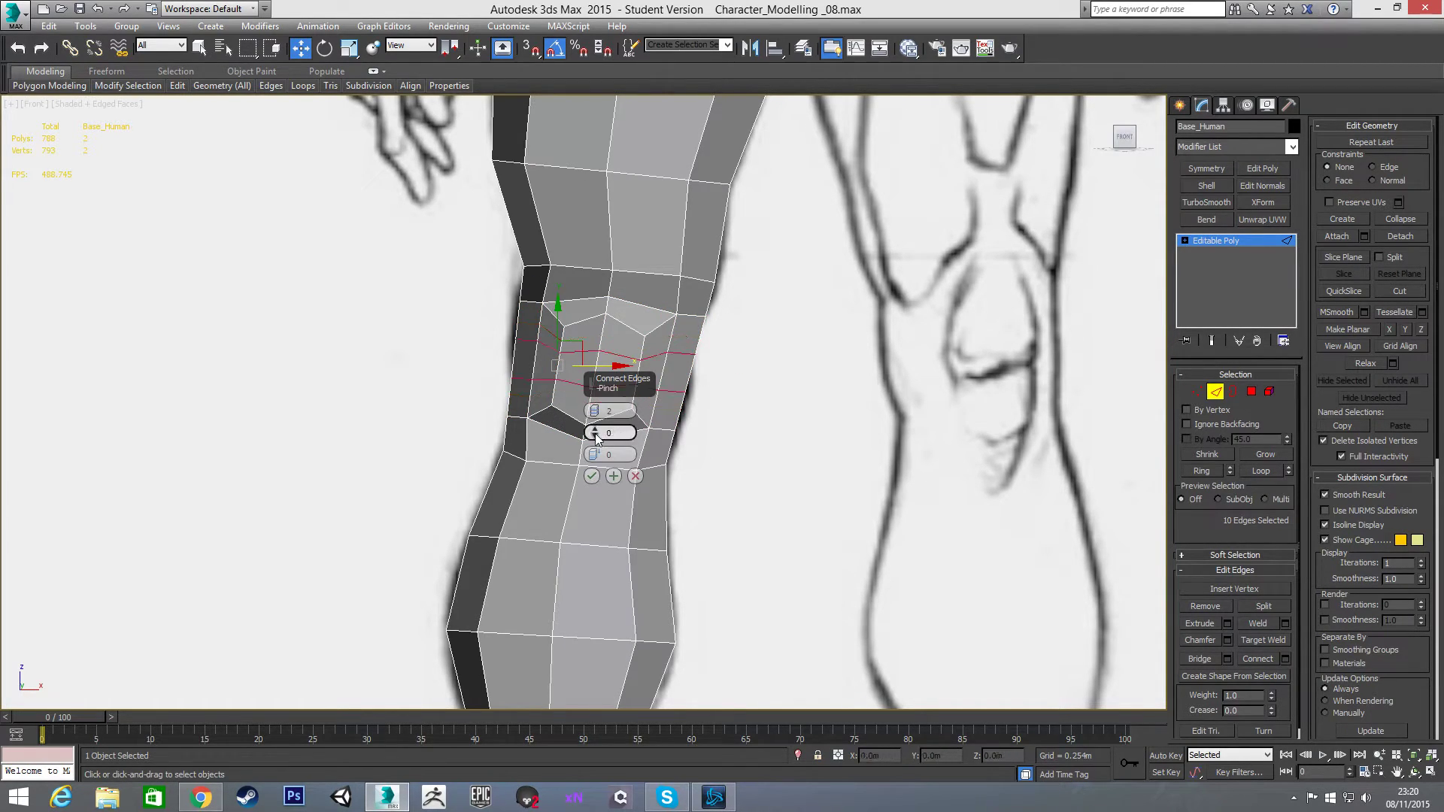
click(591, 475)
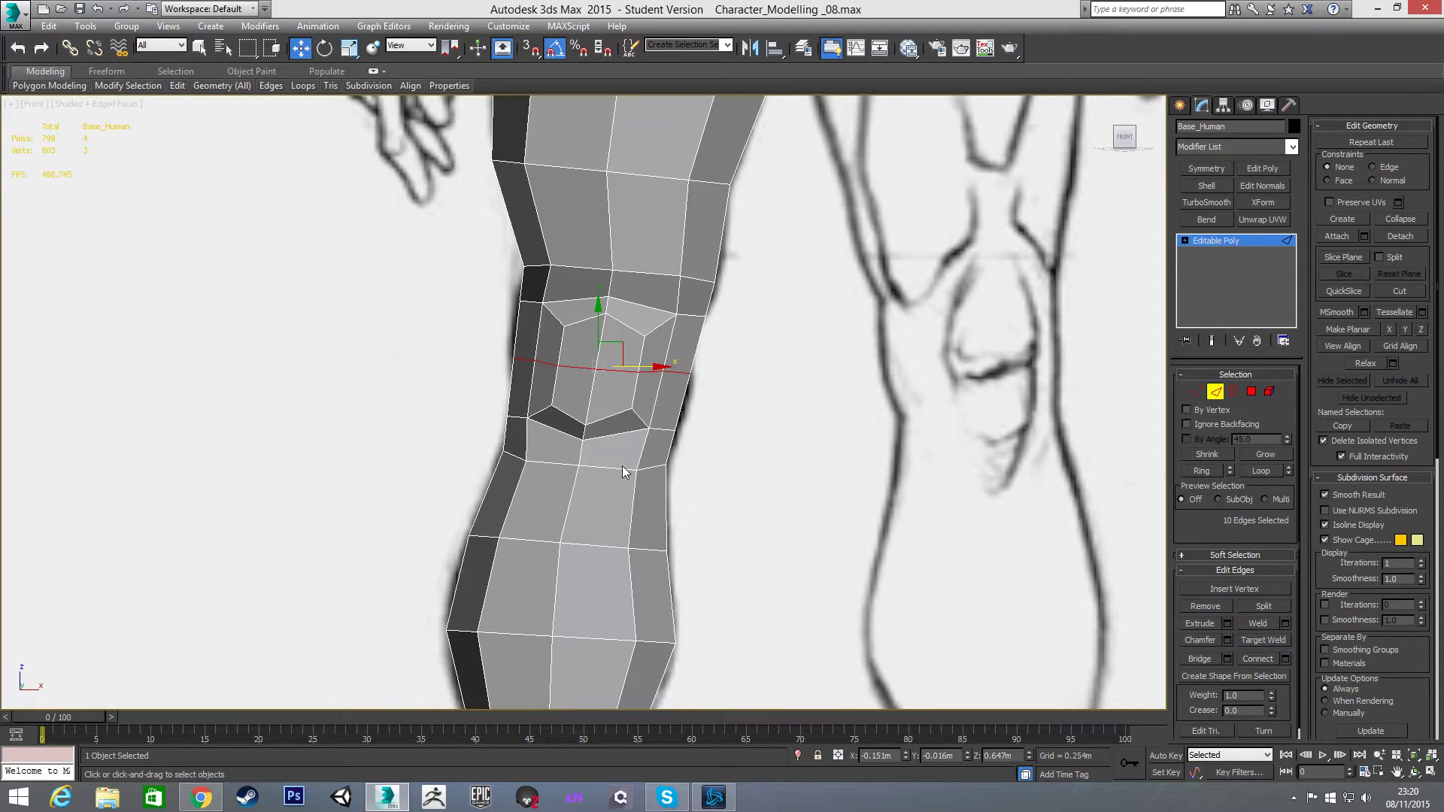
Step: Fit the new knee loop's back vertices to the side-view outline behind the knee, using see-through display
key(l)
middle_drag(616, 443, 592, 401)
scroll(579, 467, up, 4)
key(1)
key(alt+x)
middle_drag(571, 468, 492, 407)
scroll(492, 407, down, 2)
drag(515, 388, 629, 405)
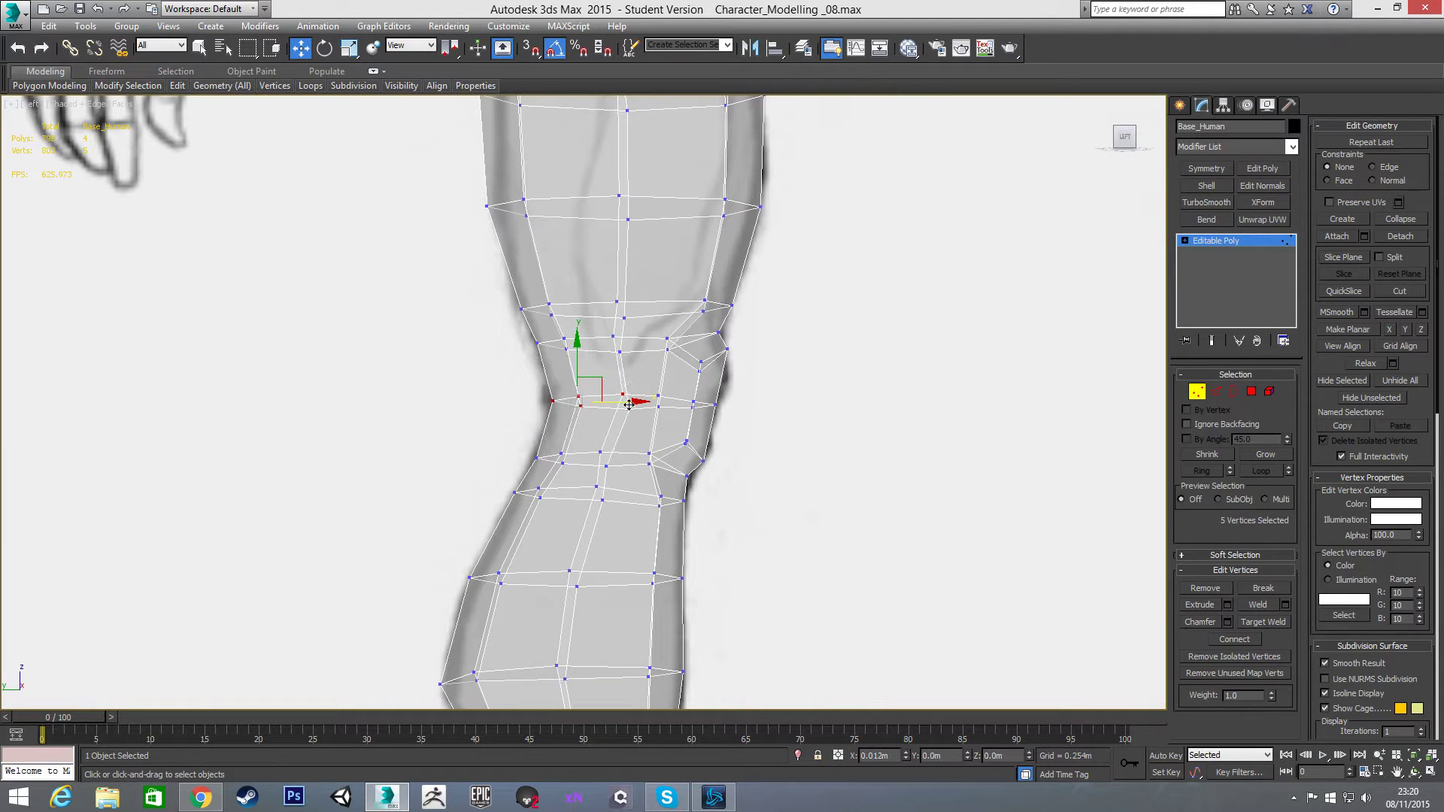
Step: Adjust the back vertices of the loops just above and below the knee to the side-view outline
click(510, 436)
drag(505, 293, 570, 313)
click(473, 444)
drag(505, 481, 563, 496)
click(495, 494)
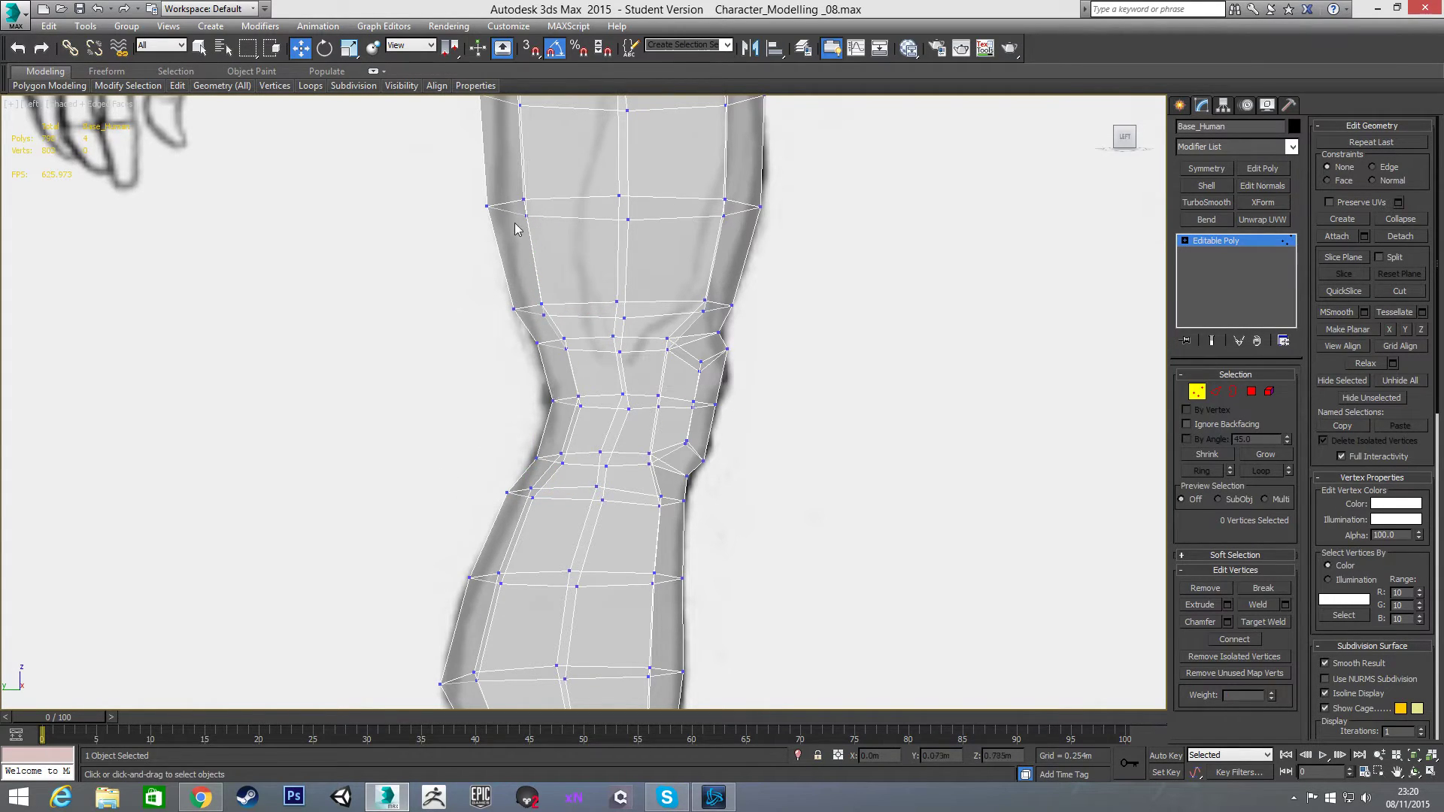
Step: Move the new knee loop's front vertices forward to the side-view outline and shift its adjacent side vertices forward
middle_drag(604, 374, 659, 337)
scroll(659, 337, up, 2)
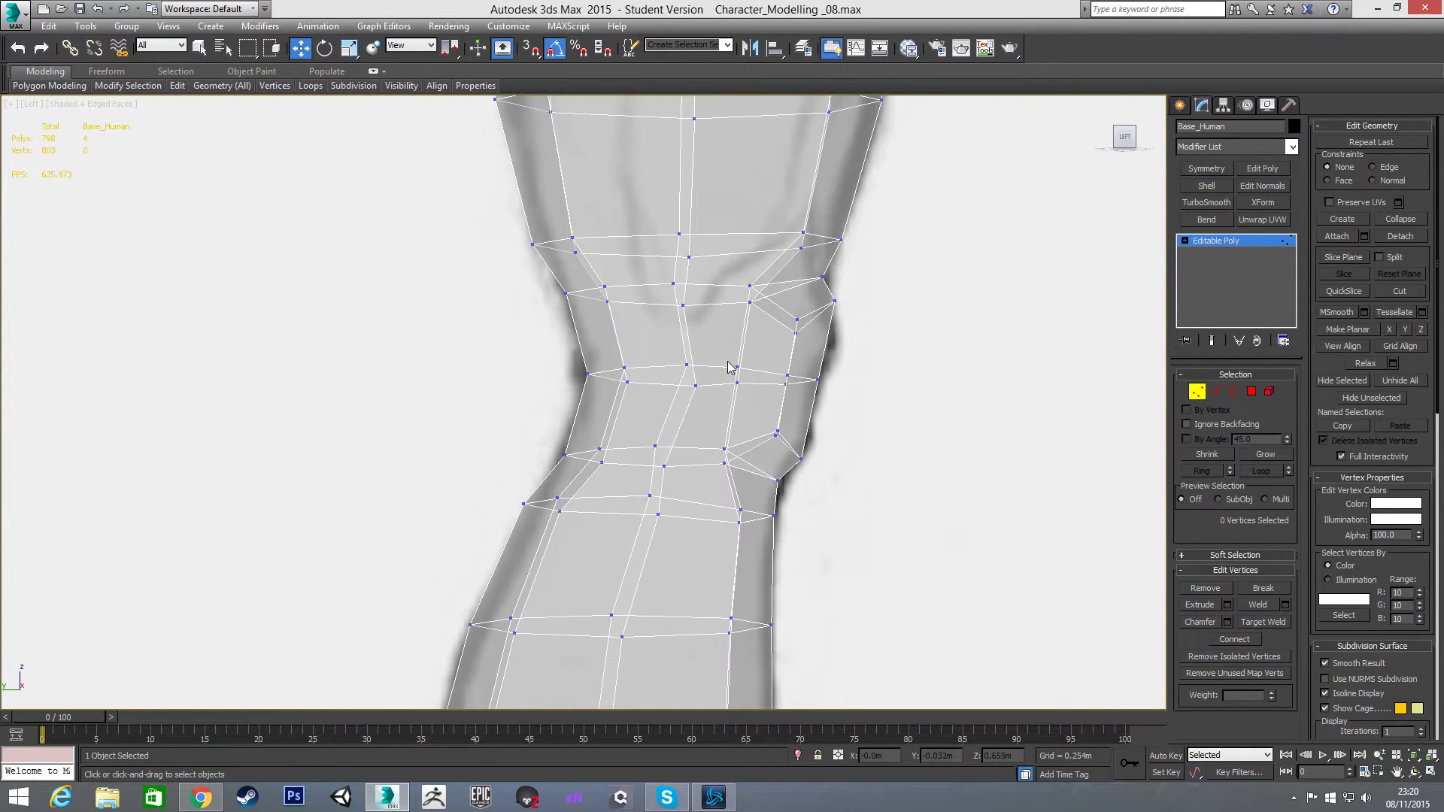
key(alt+x)
key(alt+x)
drag(822, 406, 827, 400)
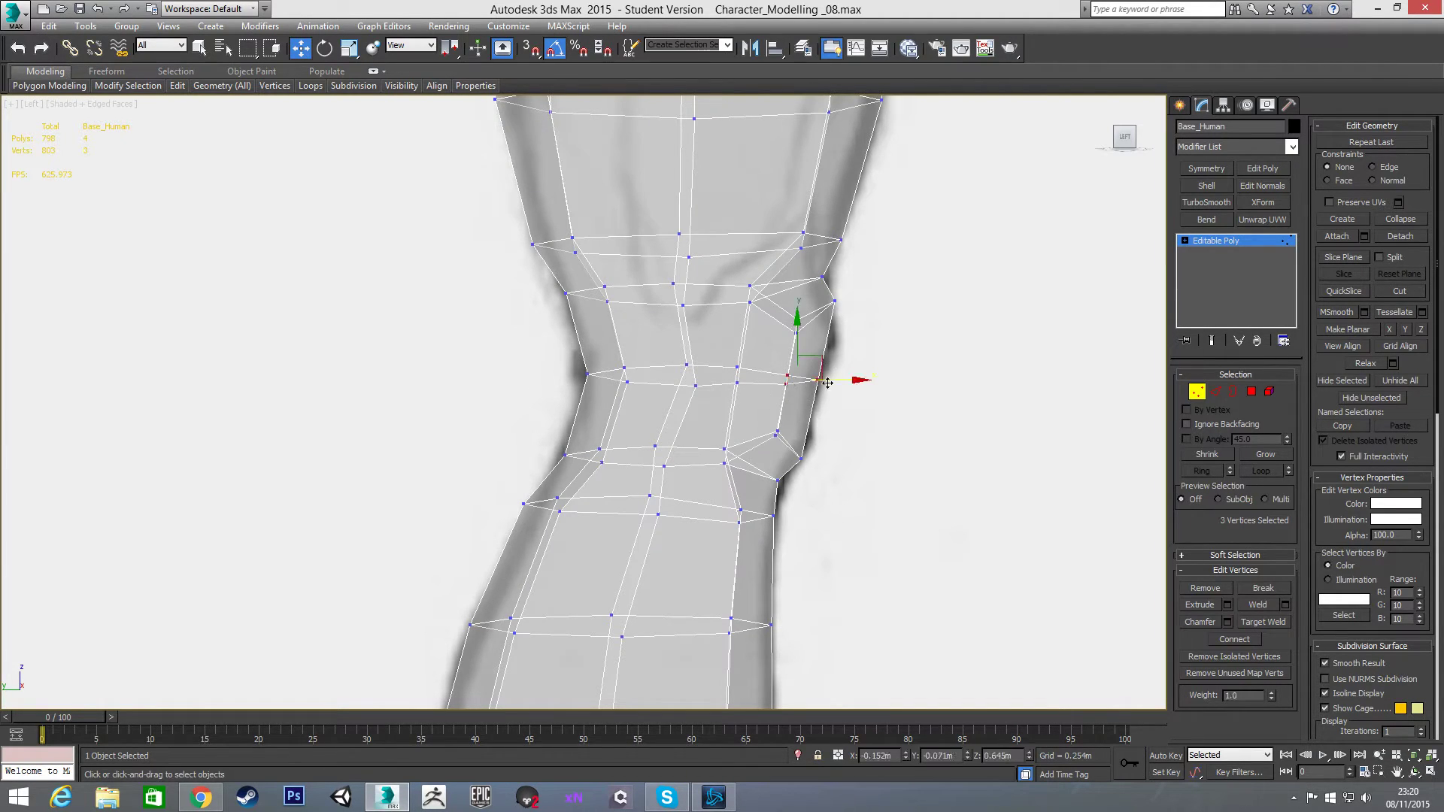
key(alt+x)
click(861, 461)
key(alt+x)
drag(716, 355, 765, 382)
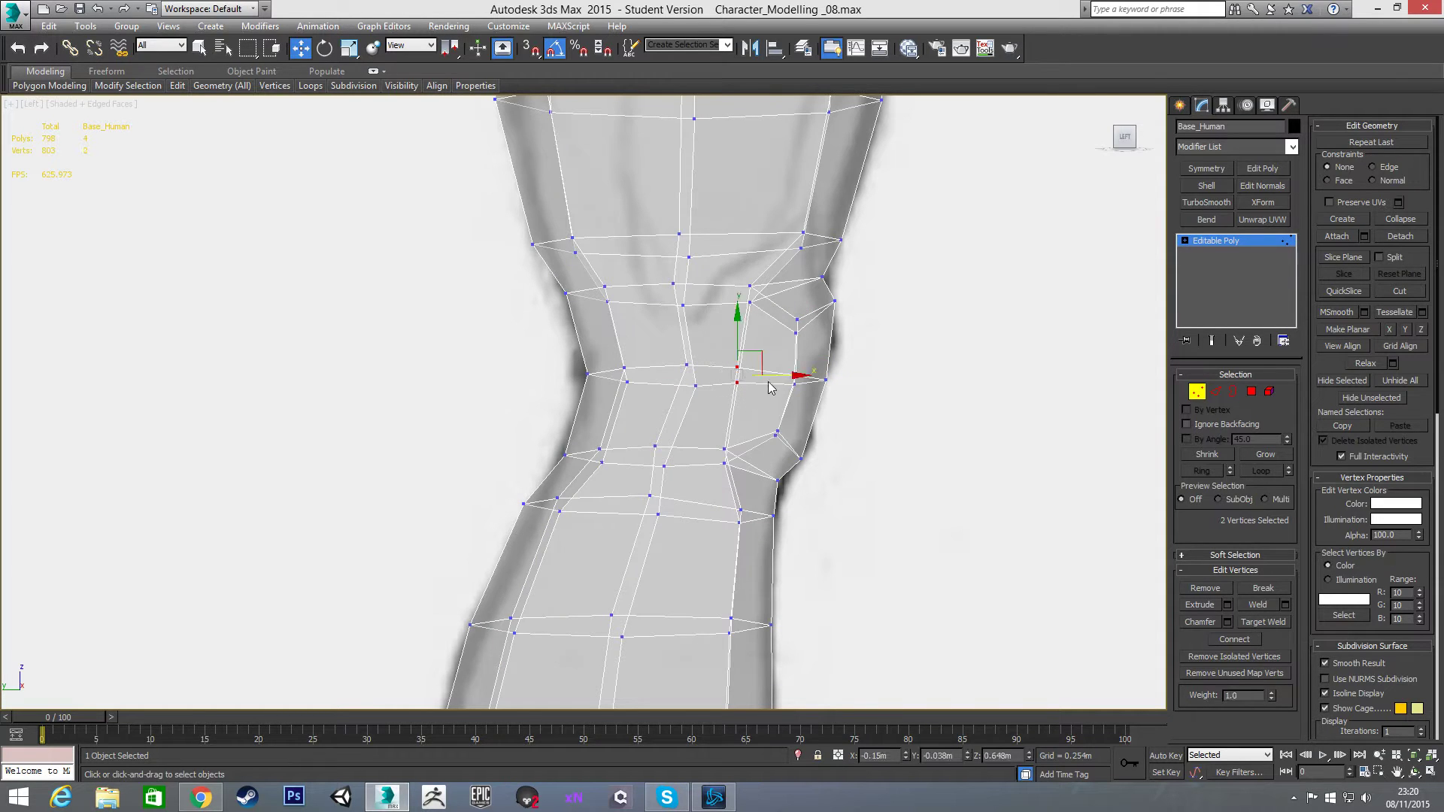
key(alt+x)
Step: Move the inner-side vertices of the loop at the kneecap's upper edge inward to the front-view outline
alt+middle_drag(783, 393, 582, 411)
key(f)
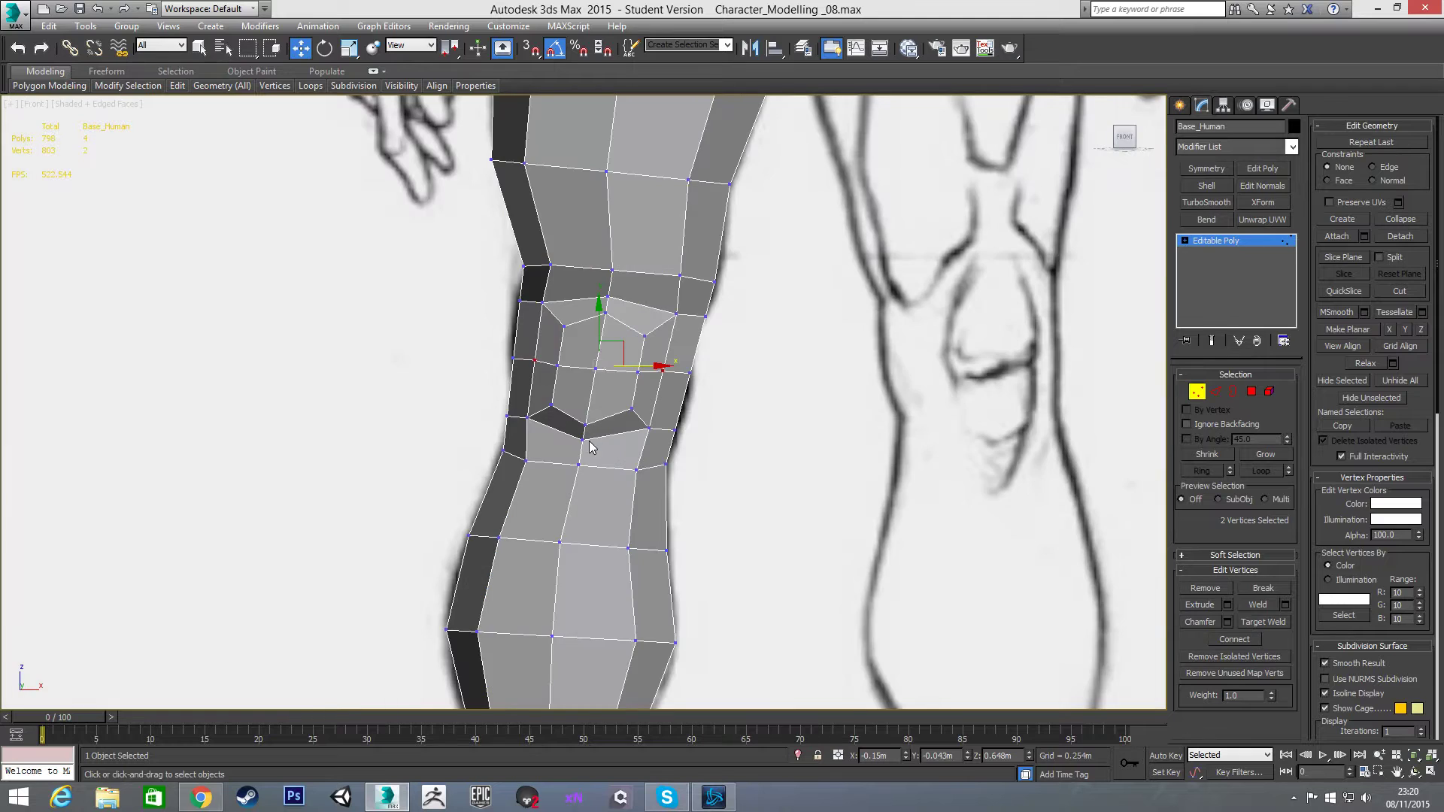
middle_drag(562, 323, 564, 341)
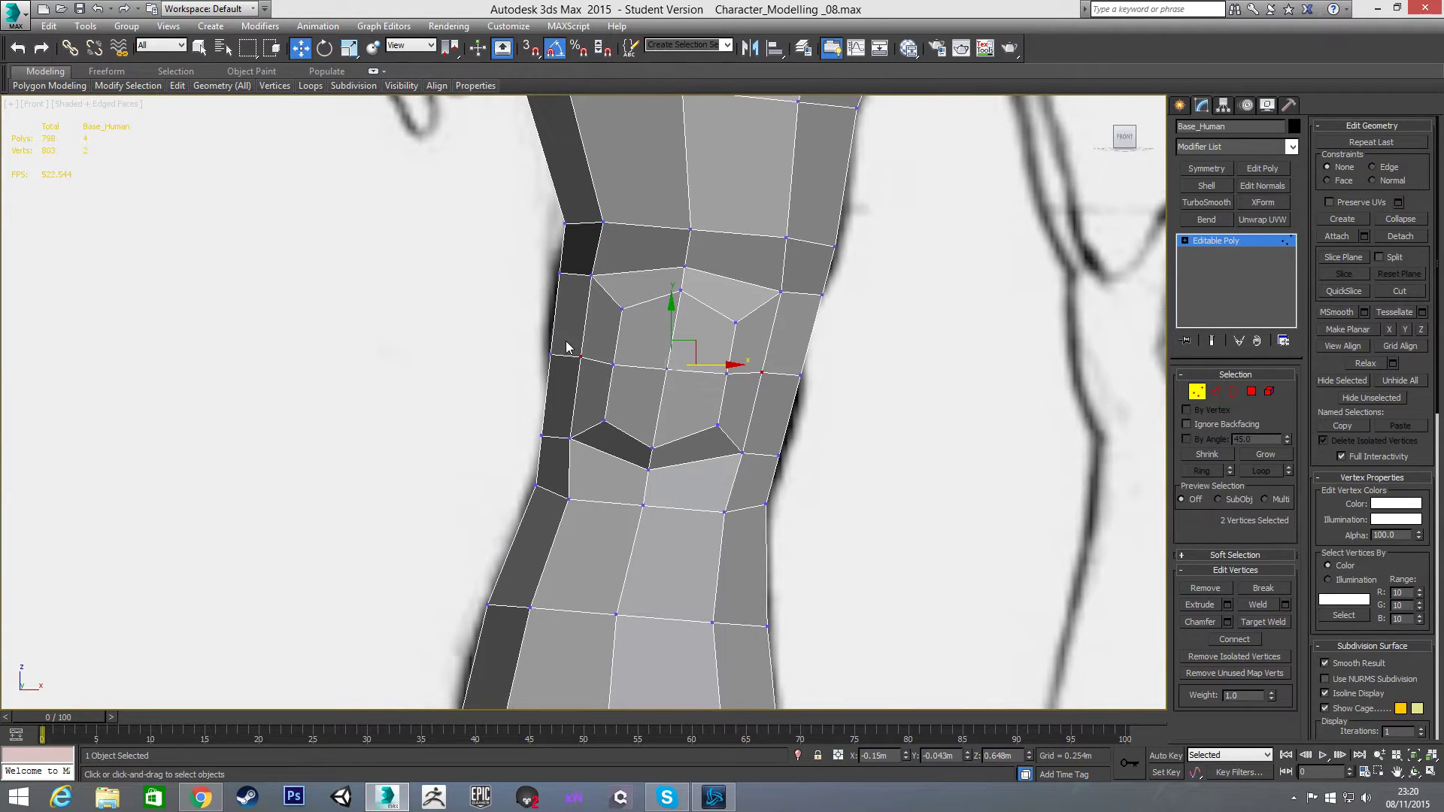
scroll(633, 349, down, 3)
scroll(747, 333, up, 3)
mouse_move(779, 290)
mouse_down()
mouse_move(710, 323)
mouse_move(765, 315)
mouse_up()
key(alt+x)
key(alt+x)
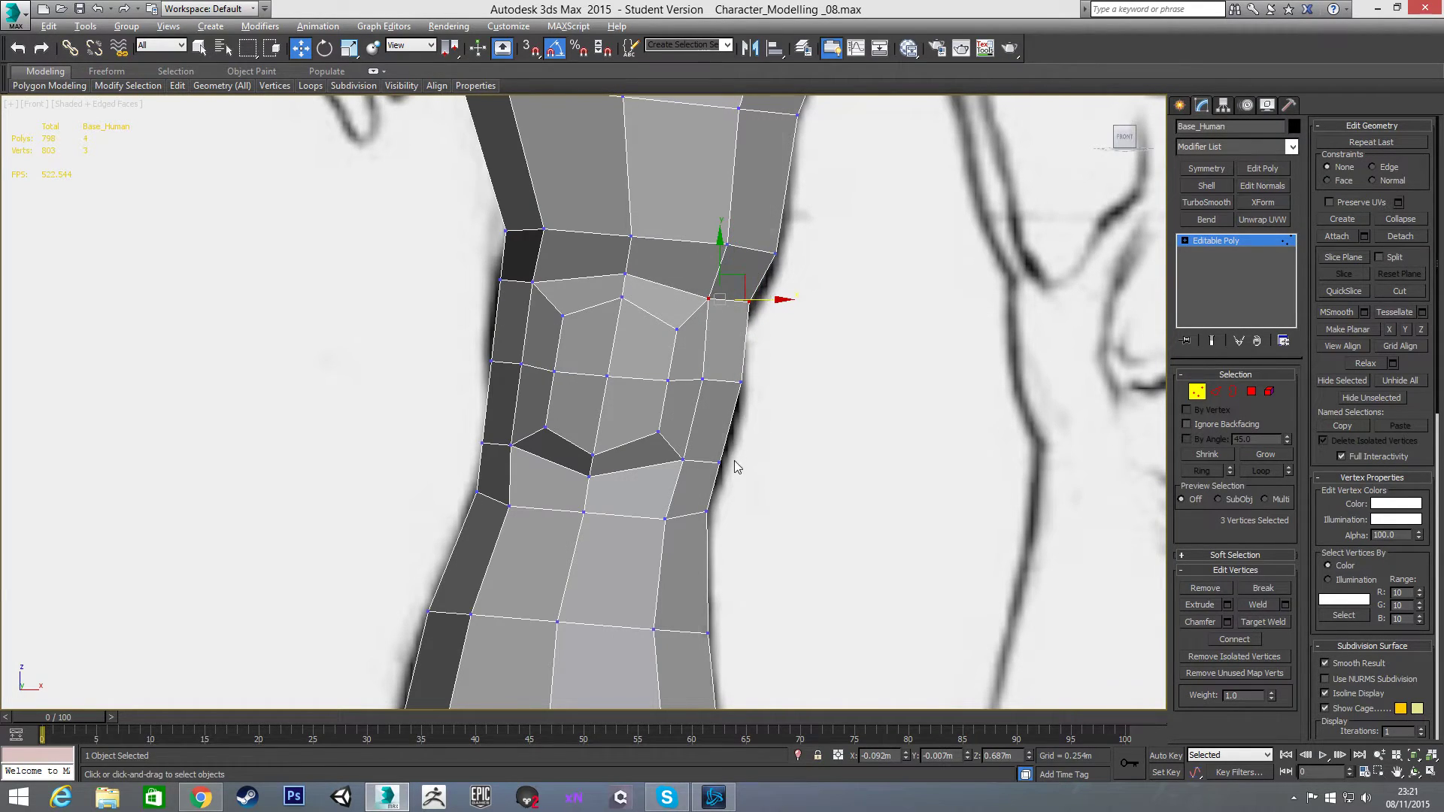
Step: Fit the inner-side vertices of the two loops below the kneecap to the front-view outline
key(alt+x)
mouse_move(743, 445)
mouse_down()
mouse_move(662, 476)
mouse_move(721, 464)
mouse_up()
key(alt+x)
key(alt+x)
drag(655, 505, 738, 516)
key(alt+x)
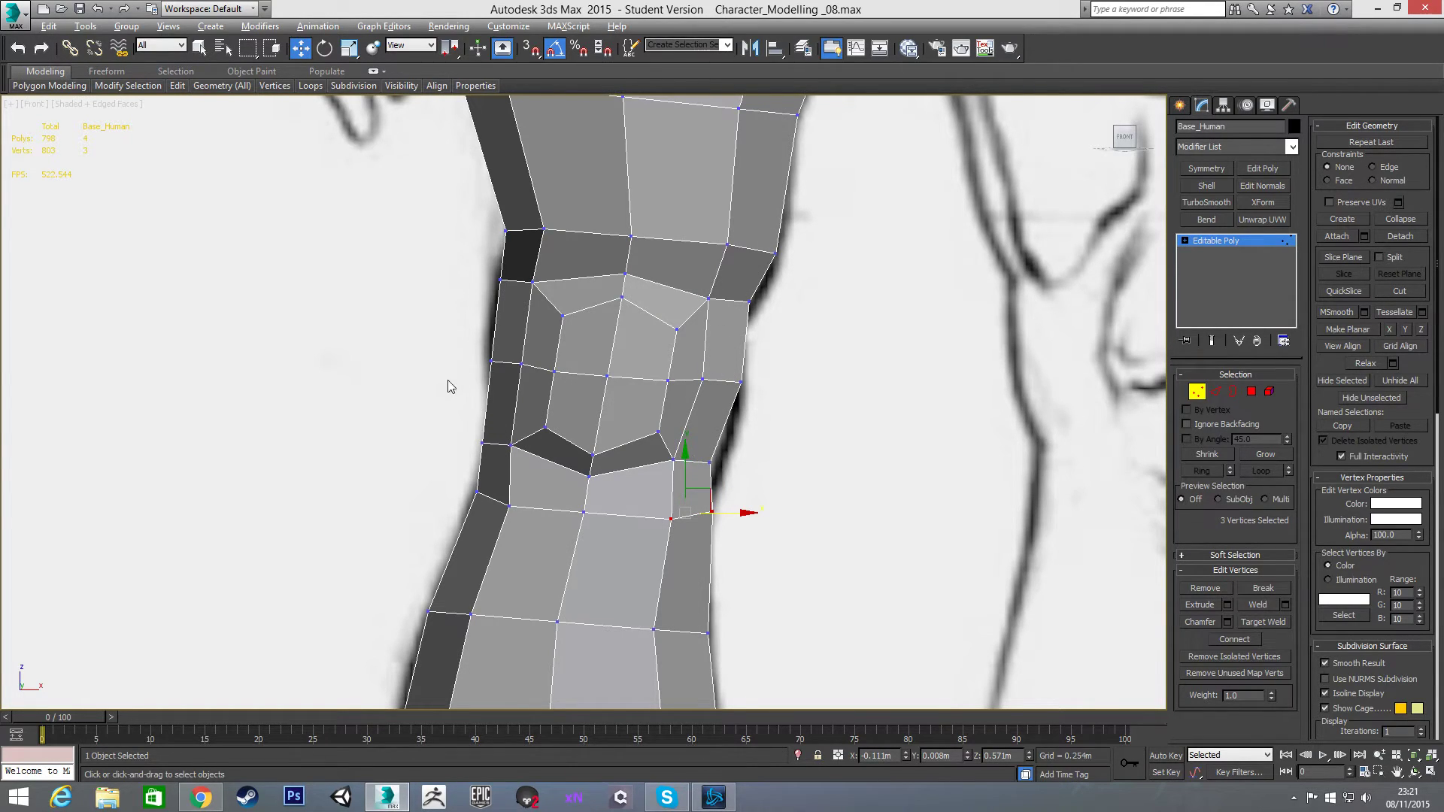
Step: Fit the outer-side vertices of the knee loops, from below the kneecap to just above it, to the front-view outline
key(alt+x)
drag(518, 467, 552, 447)
drag(468, 477, 538, 498)
click(465, 352)
drag(542, 376, 550, 363)
drag(478, 269, 571, 282)
click(484, 267)
drag(493, 209, 565, 231)
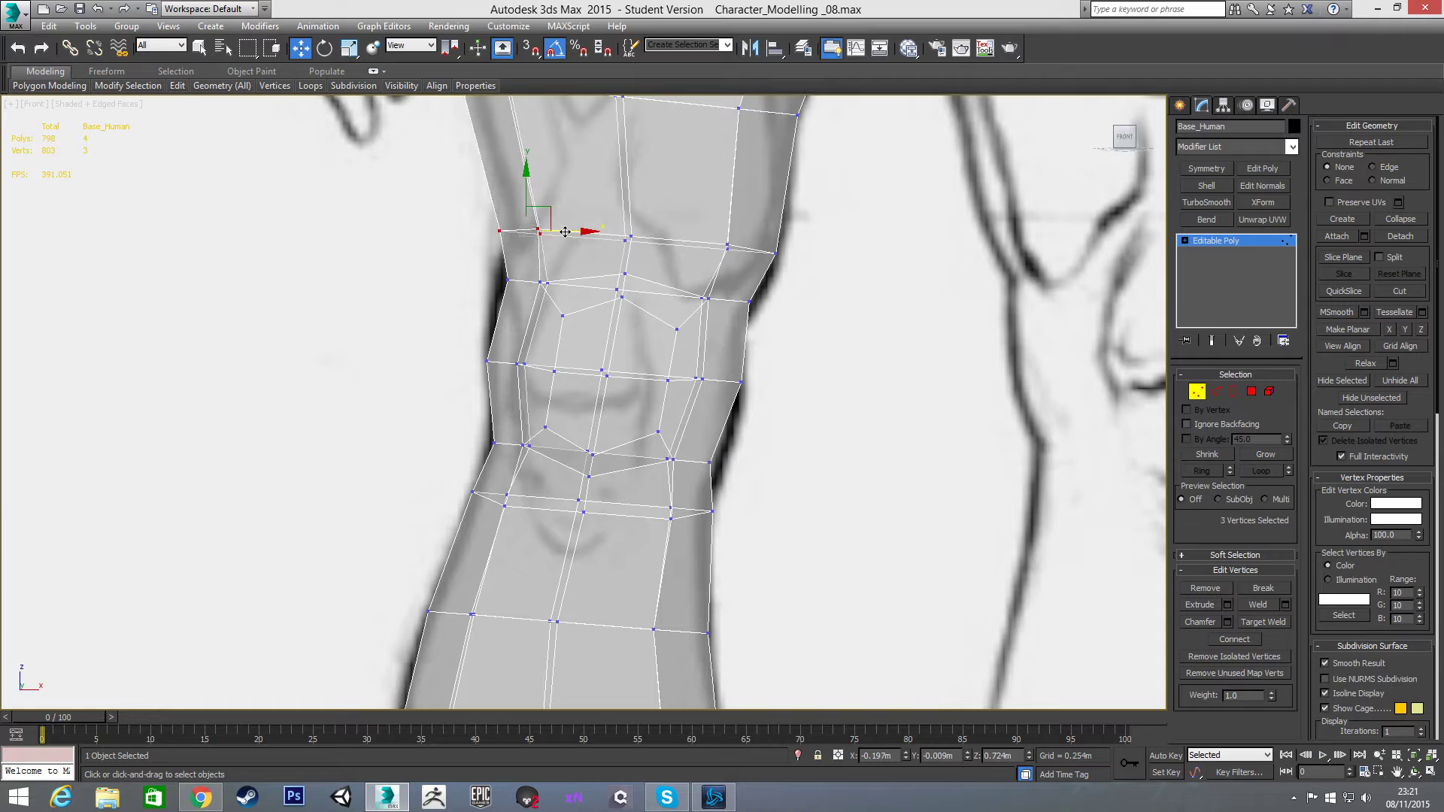
middle_drag(455, 247, 466, 328)
scroll(463, 314, down, 2)
key(alt+x)
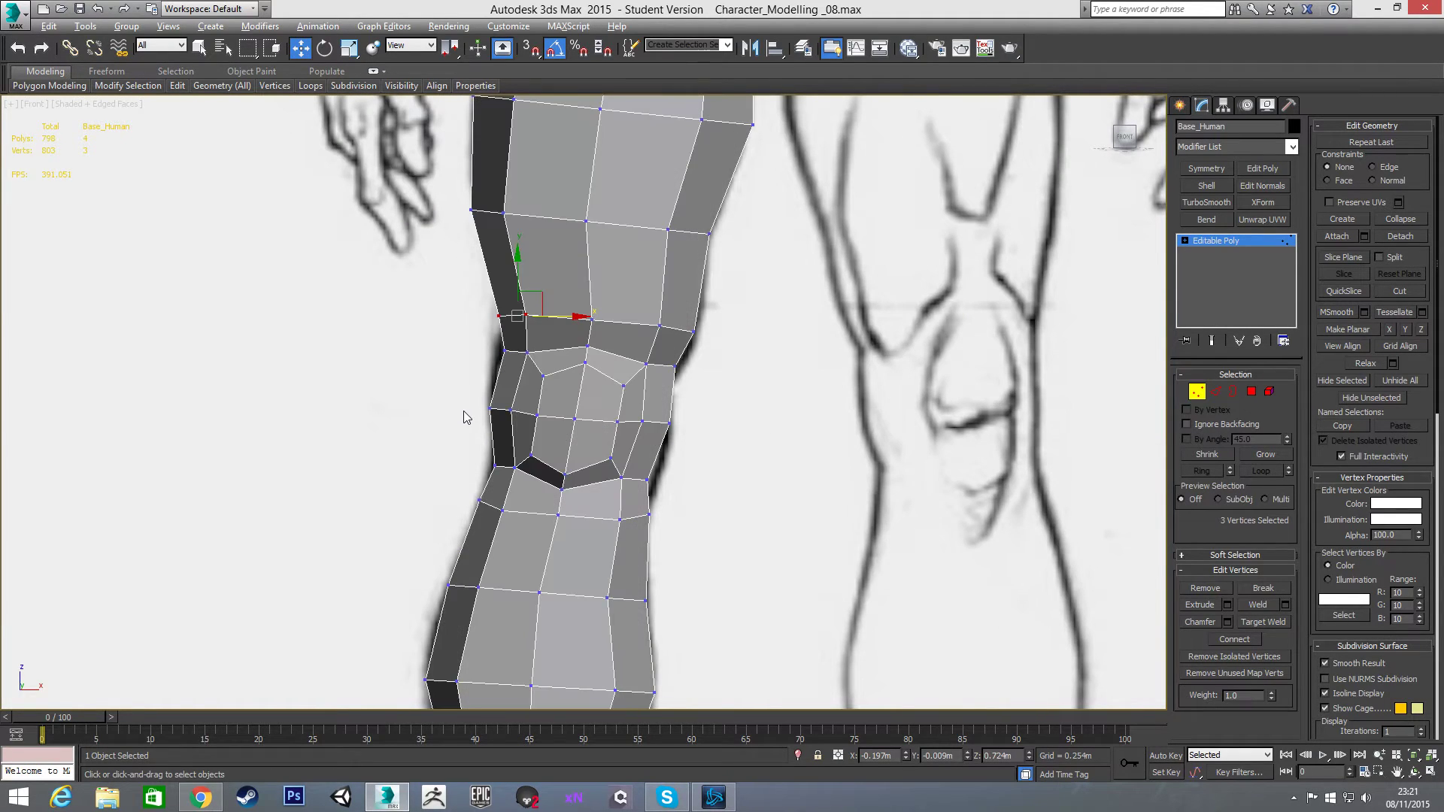
middle_drag(466, 402, 511, 336)
scroll(510, 336, down, 2)
scroll(579, 334, up, 2)
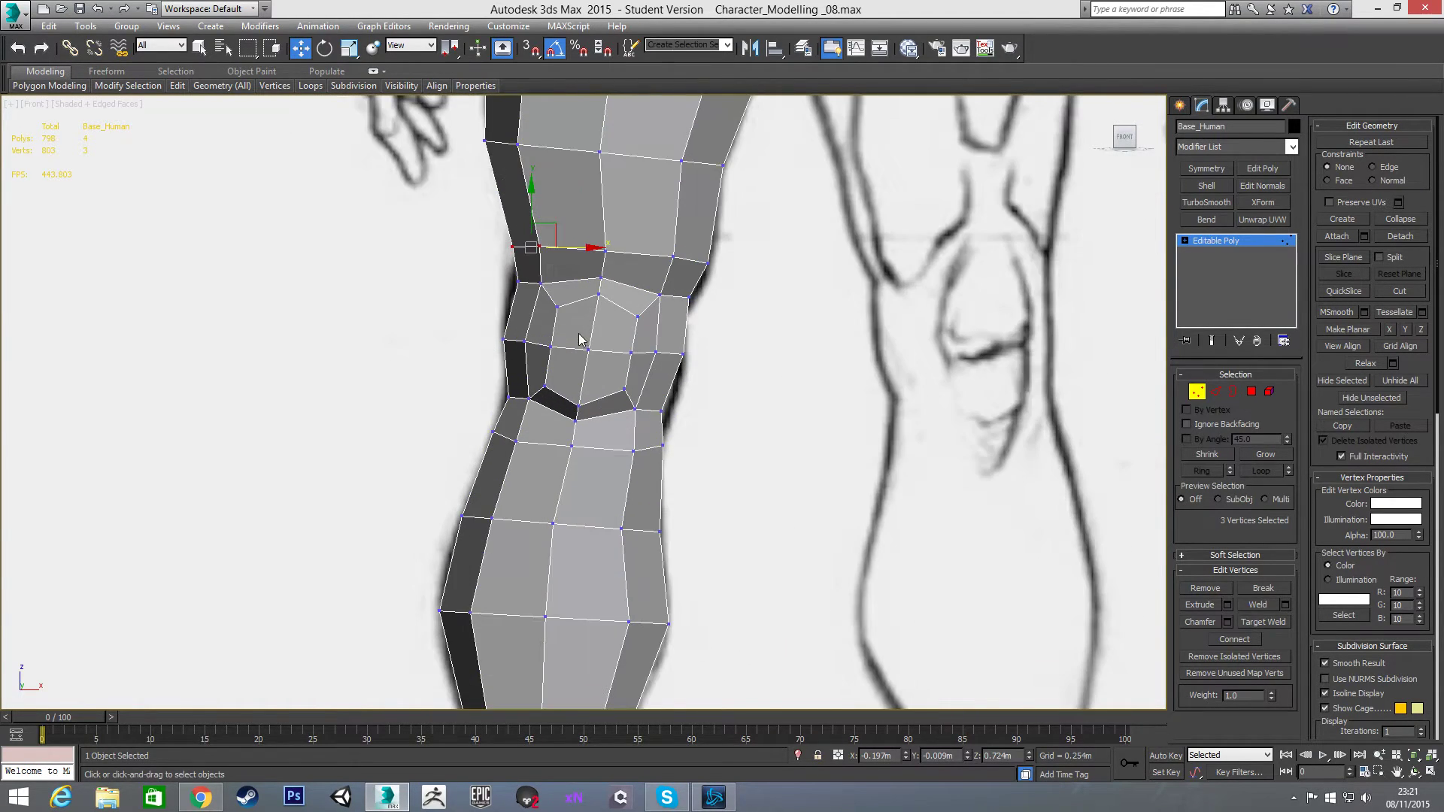
Step: Constrain movement to edges and slide the back and side vertices of the loop above the knee upward
click(444, 383)
scroll(605, 380, down, 2)
alt+middle_drag(606, 380, 651, 306)
key(l)
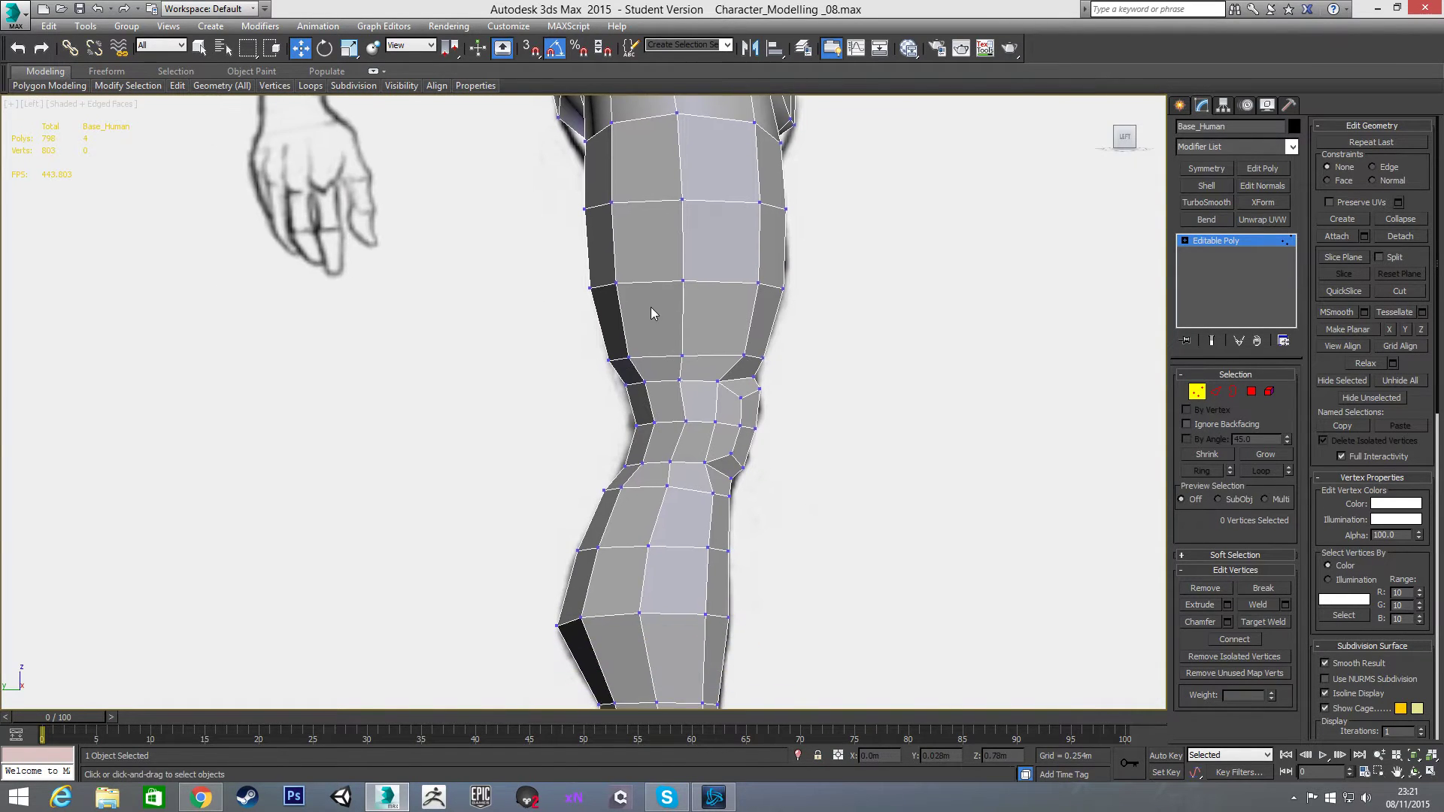
scroll(644, 438, up, 4)
drag(529, 269, 735, 312)
key(alt+x)
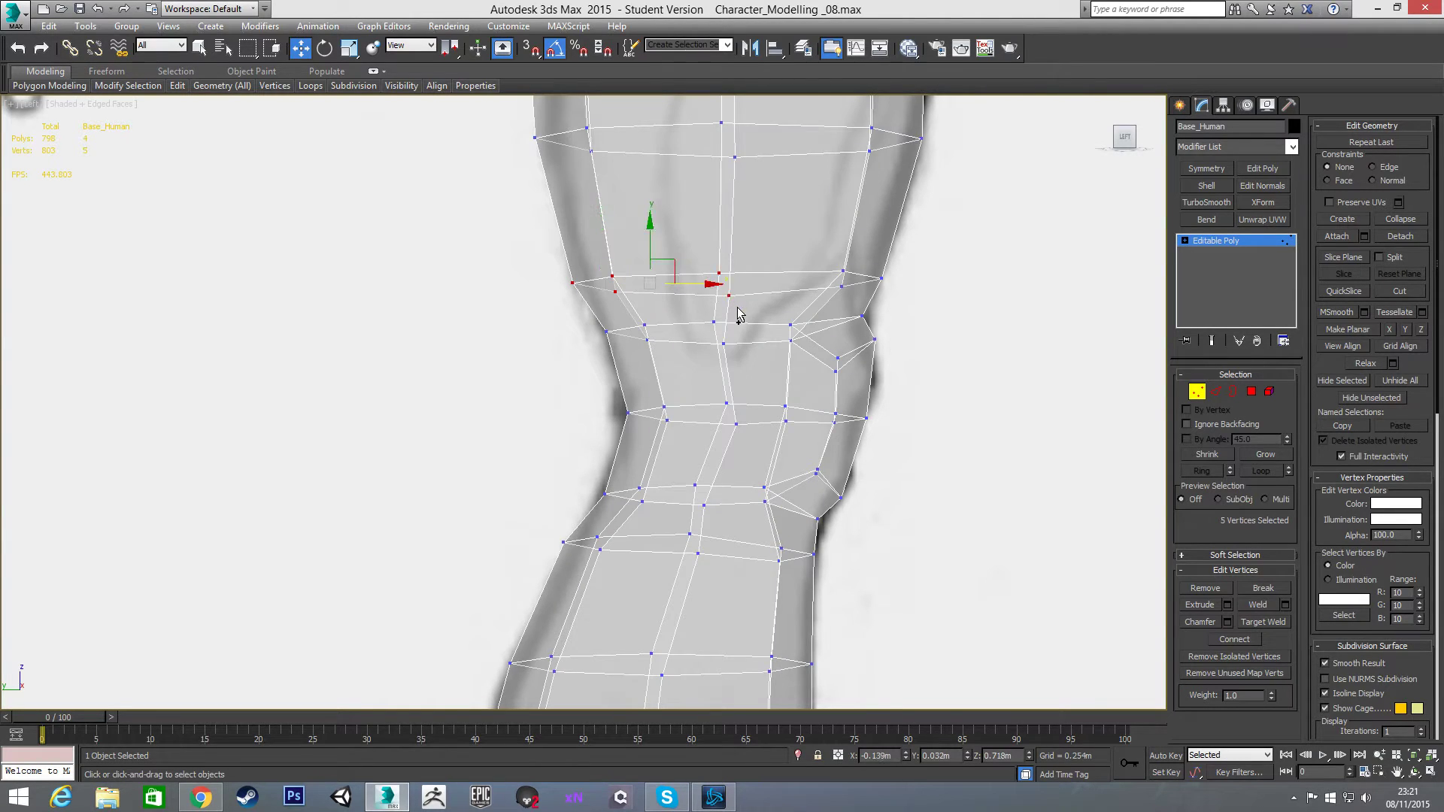
key(alt+x)
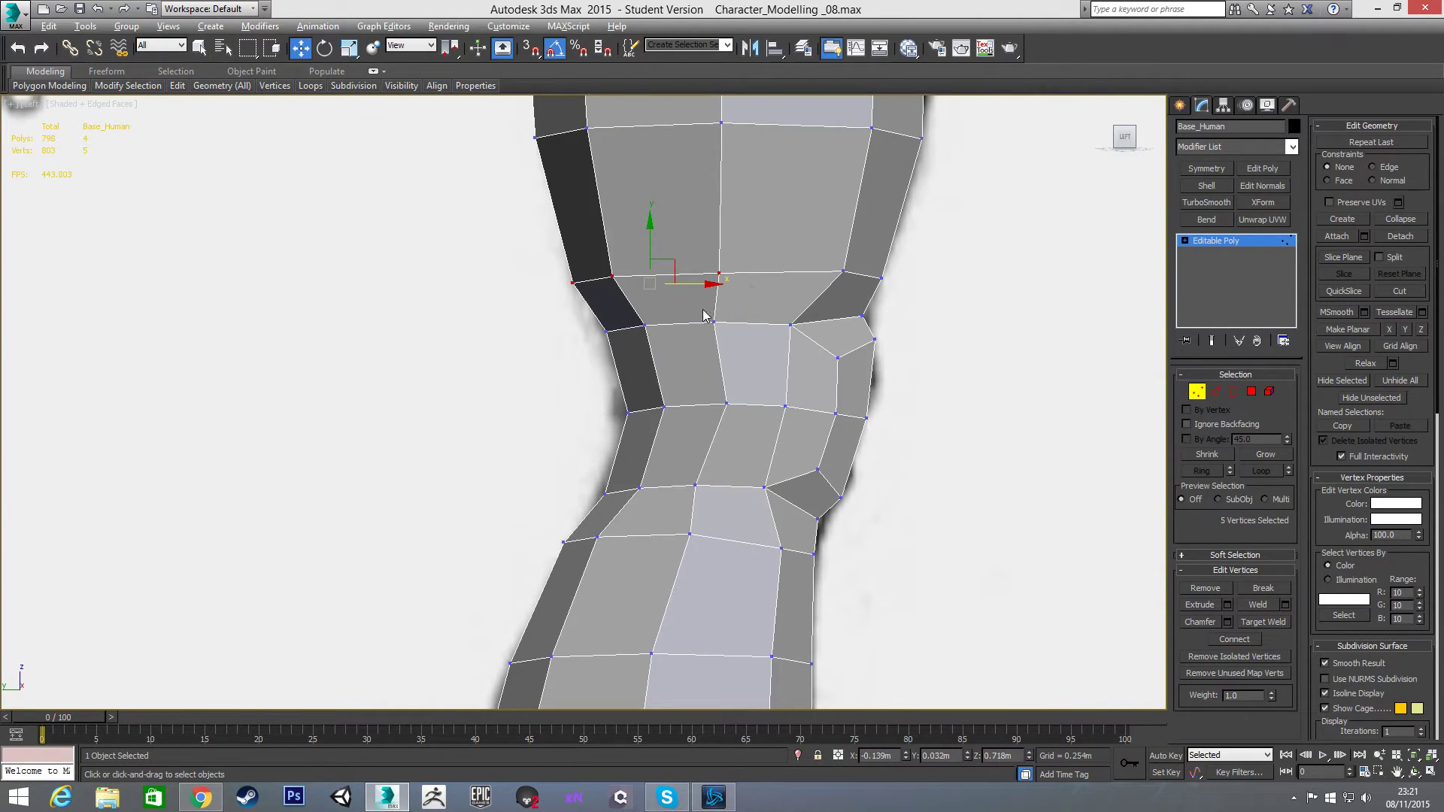
key(shift+x)
drag(650, 240, 652, 220)
Step: Slide the back and side vertices of the loop below the knee down along their edges
key(alt+x)
drag(535, 531, 712, 580)
key(alt+x)
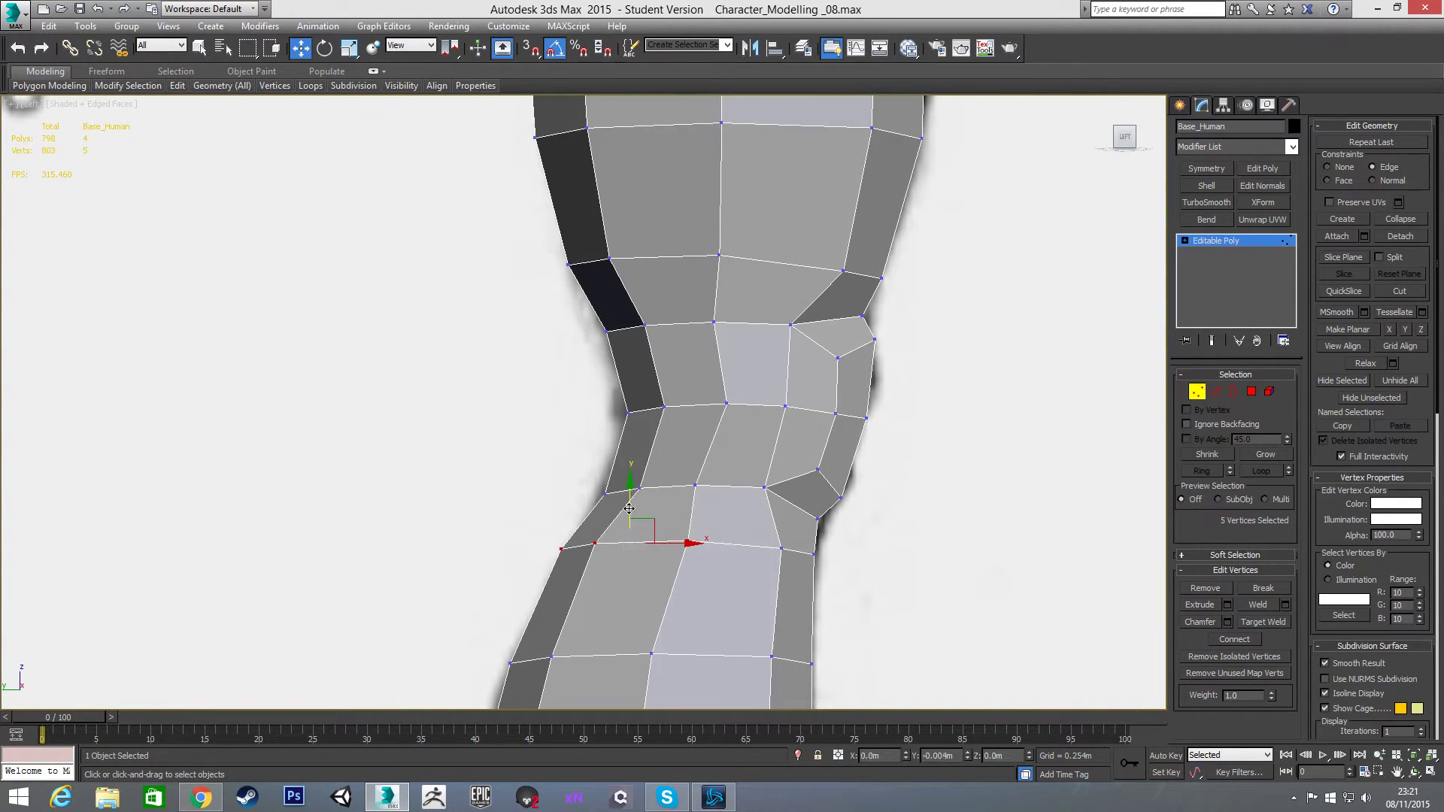
drag(634, 515, 634, 530)
click(619, 388)
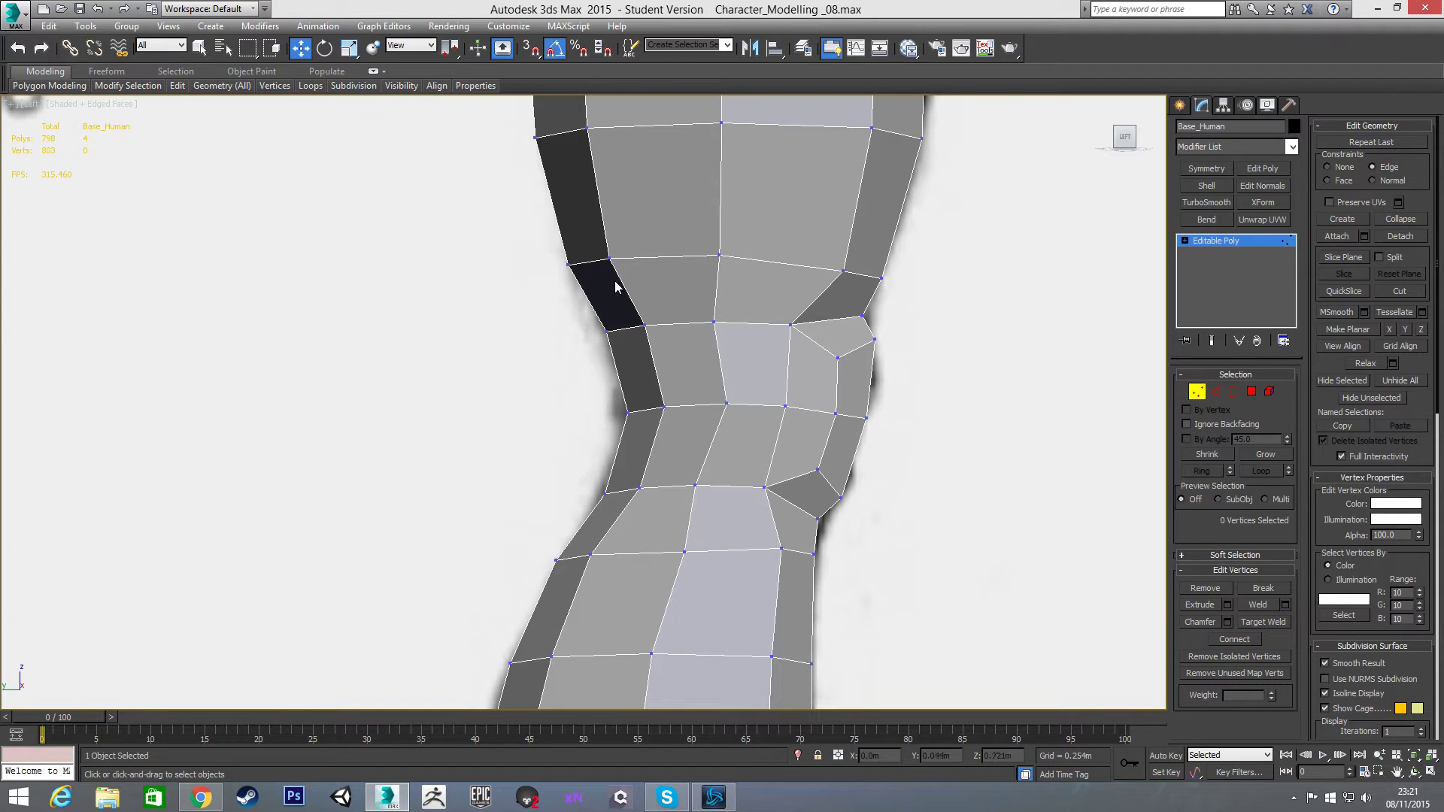
scroll(707, 326, down, 5)
mouse_move(612, 357)
alt+middle_down()
mouse_move(598, 381)
mouse_move(543, 358)
mouse_move(471, 359)
mouse_move(604, 348)
mouse_move(765, 407)
alt+middle_up()
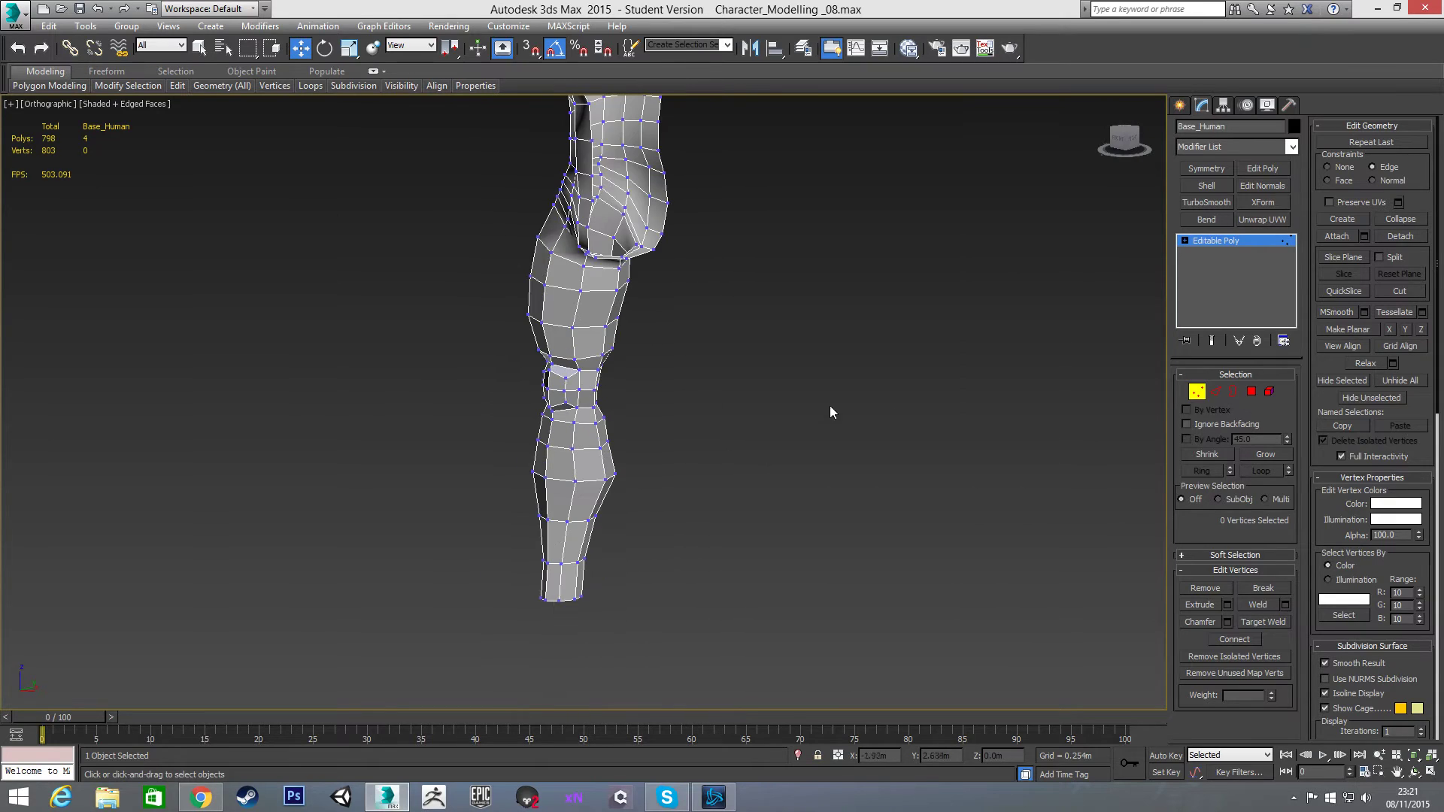
Step: Clear the smoothing groups of the visible body element and assign the whole element to smoothing group 1
click(1197, 392)
mouse_move(667, 434)
alt+middle_down()
mouse_move(652, 409)
mouse_move(729, 413)
mouse_move(702, 422)
alt+middle_up()
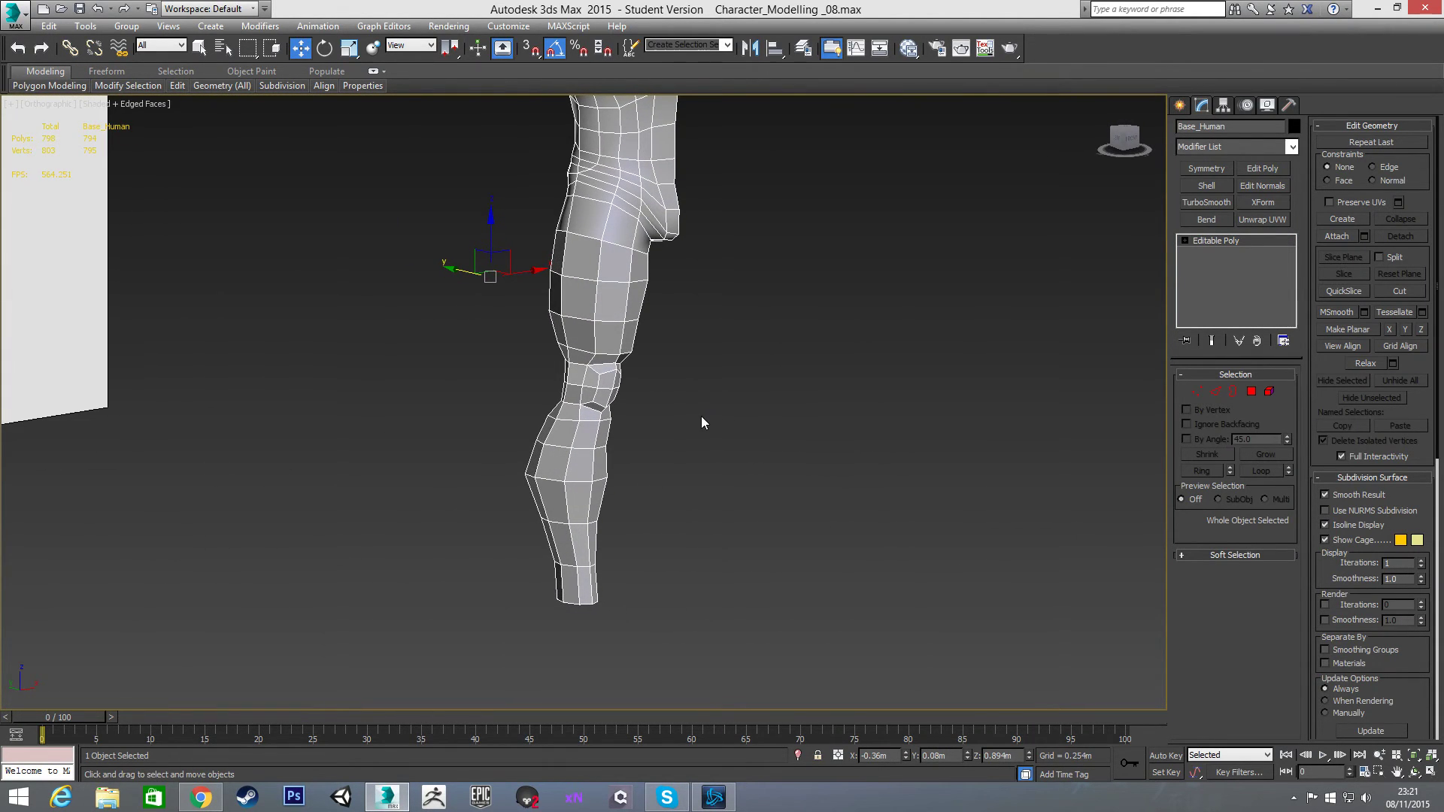
key(5)
click(606, 311)
click(1388, 653)
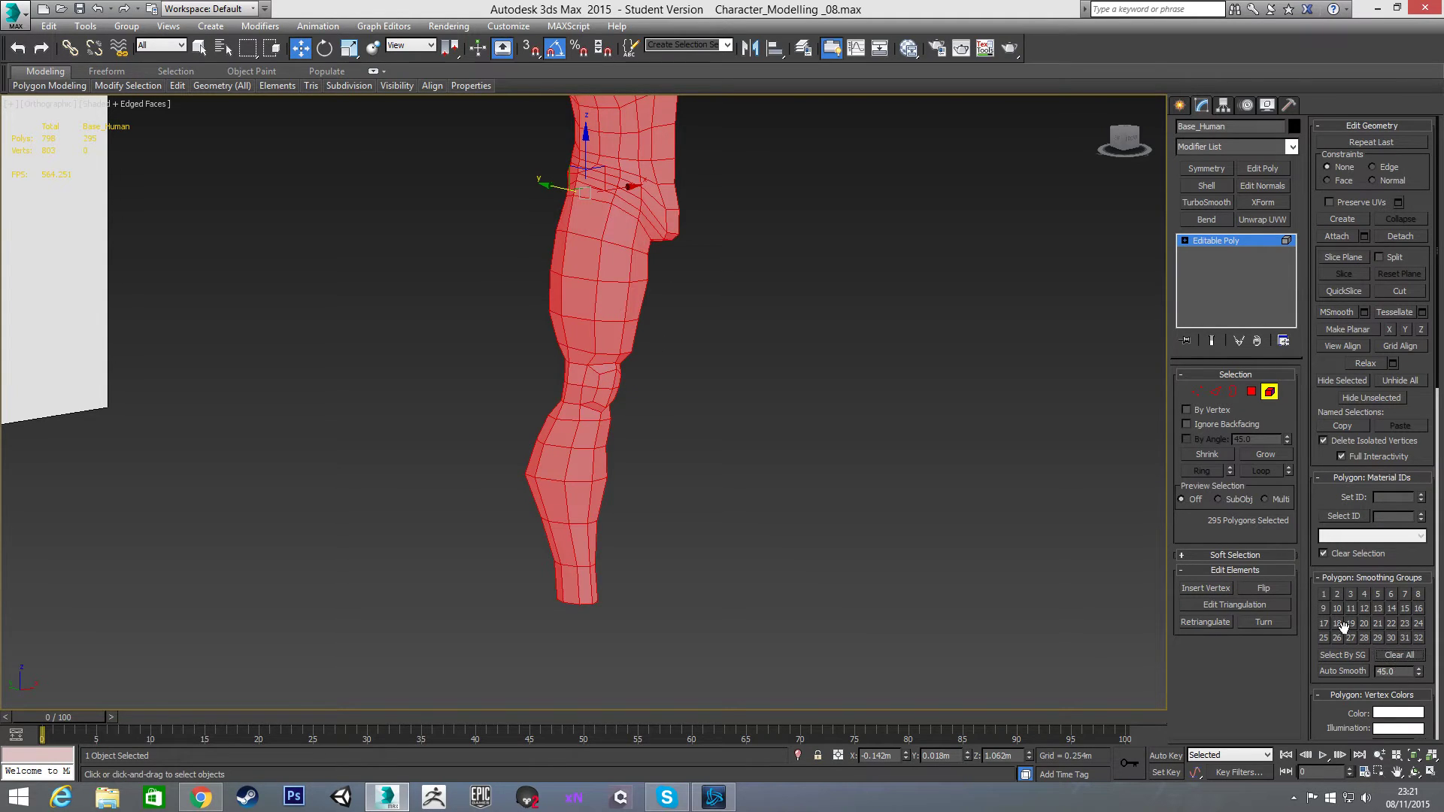
click(1270, 392)
Step: Unhide all hidden polygons to bring back the arm and hand, and finish with nothing selected
mouse_move(881, 393)
middle_down()
mouse_move(896, 423)
mouse_move(777, 435)
middle_up()
key(4)
click(746, 328)
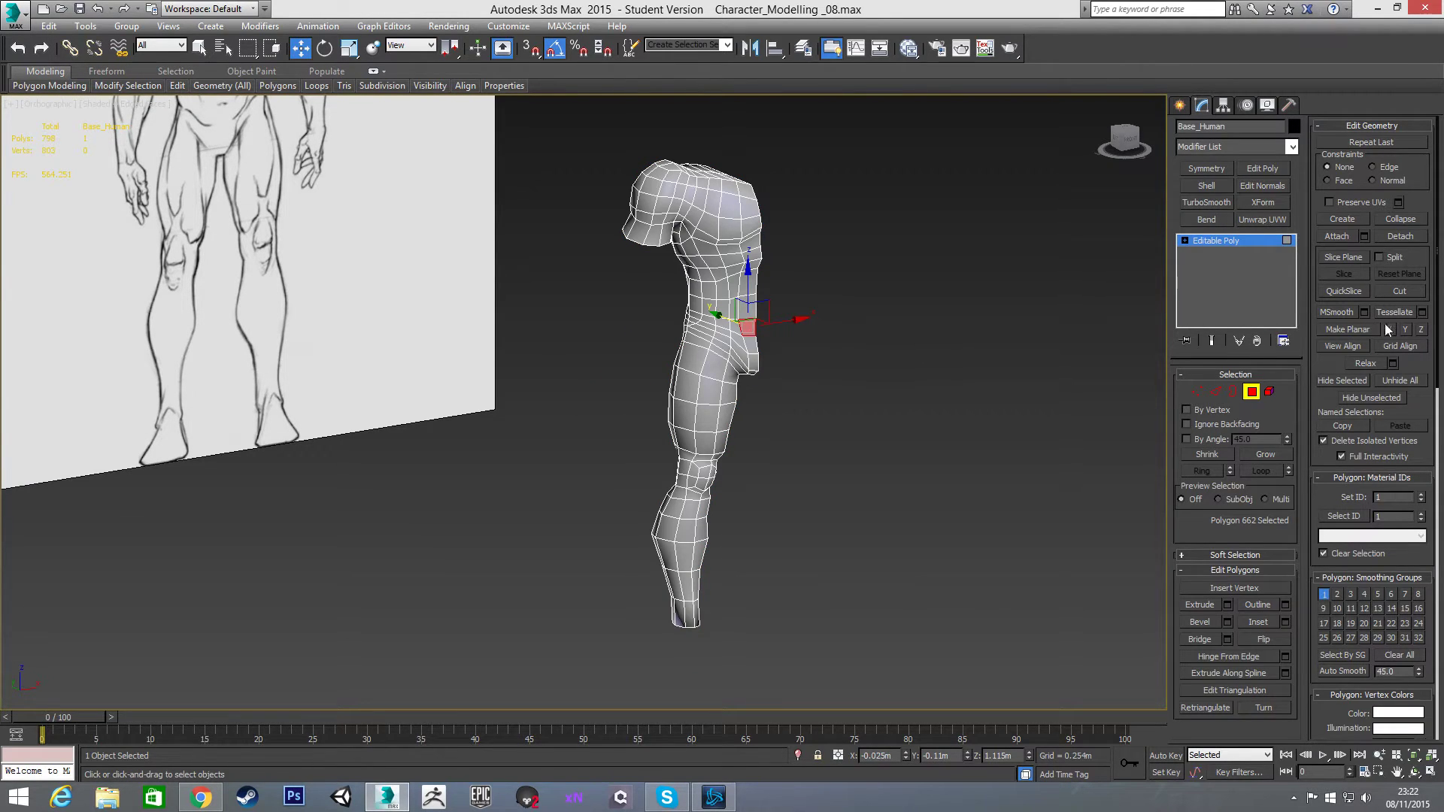
click(1401, 380)
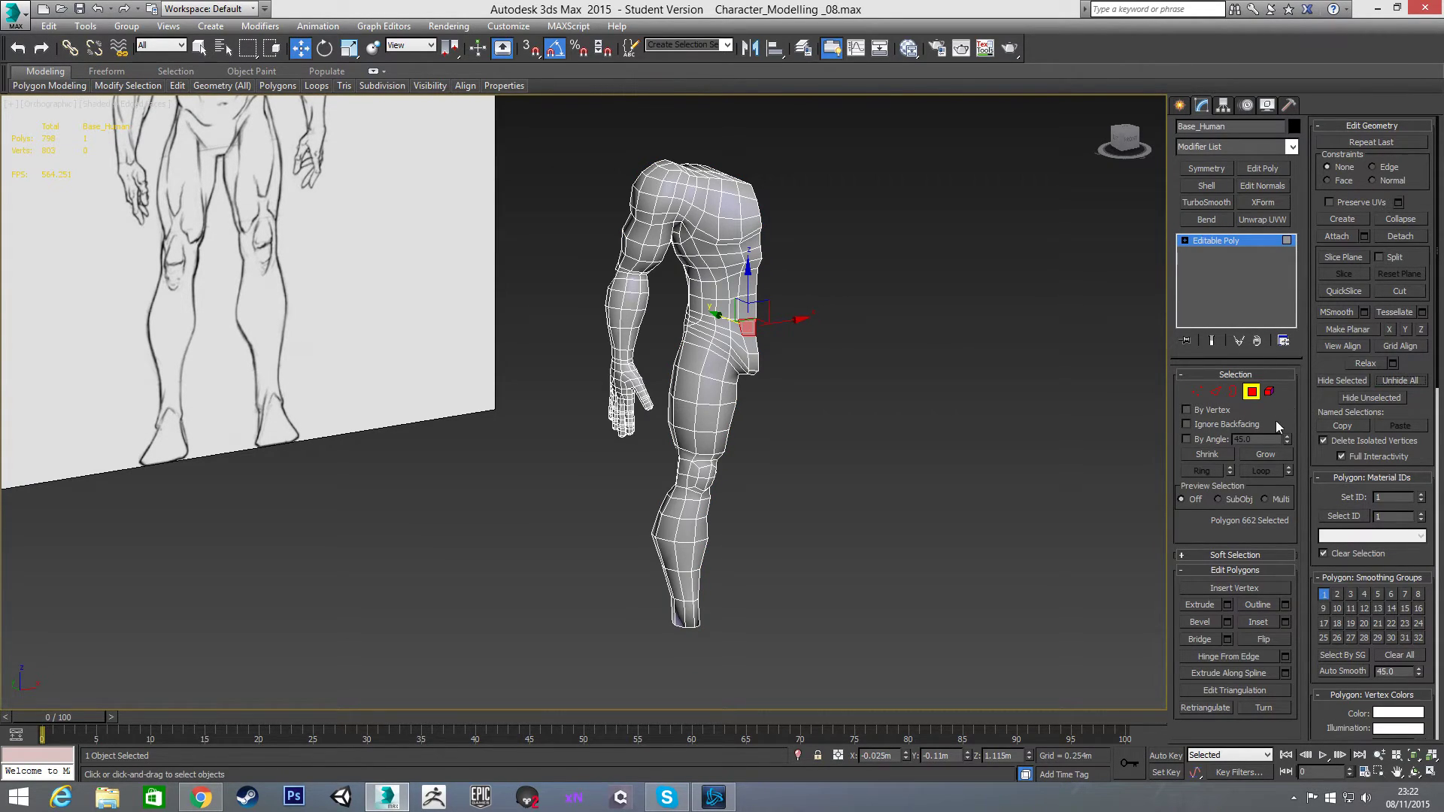
click(1250, 392)
click(795, 345)
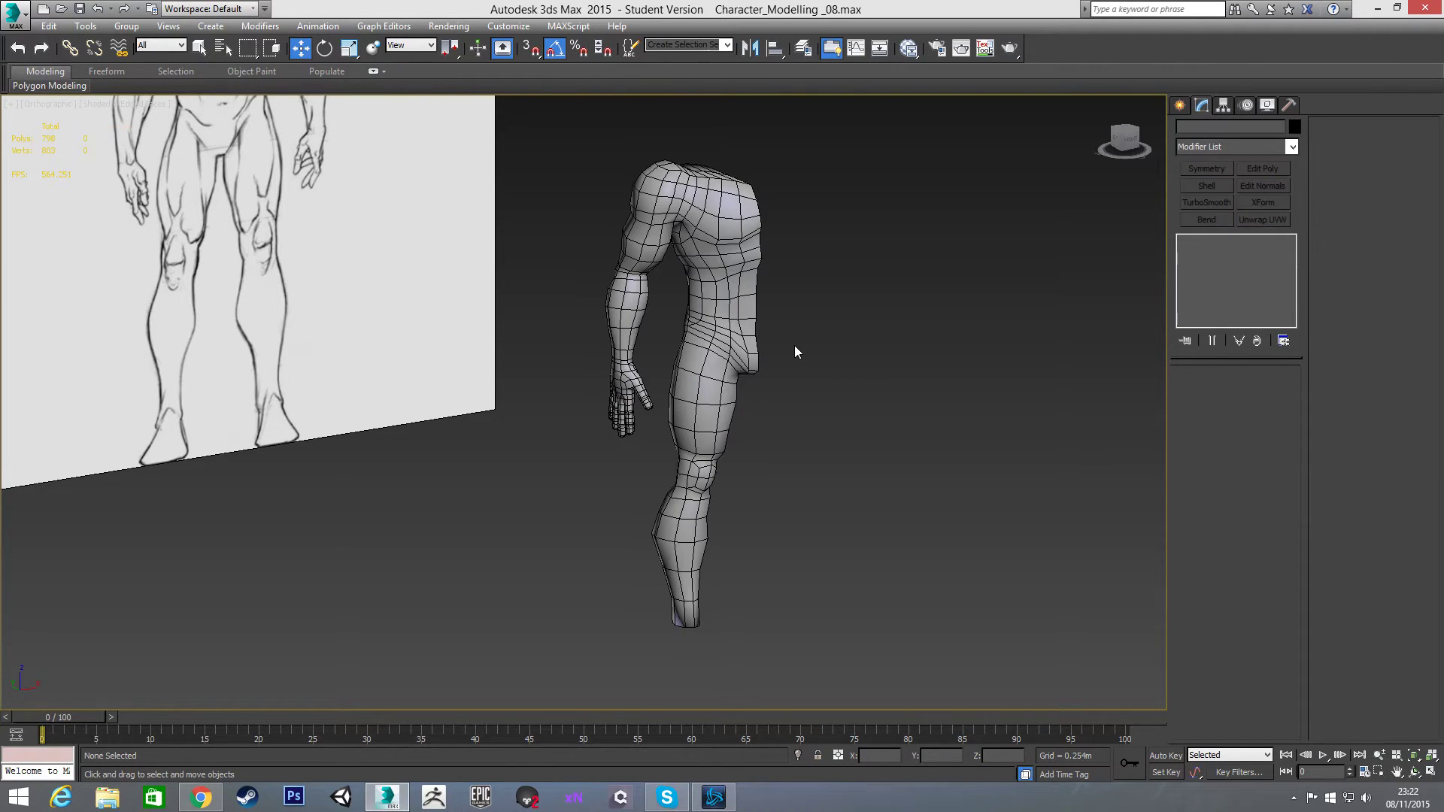
Step: Delete the cap polygon closing the lower end of the leg at the ankle
click(730, 325)
mouse_move(791, 346)
alt+middle_down()
mouse_move(846, 321)
mouse_move(843, 349)
mouse_move(824, 353)
alt+middle_up()
alt+middle_drag(820, 450, 760, 436)
key(4)
key(Delete)
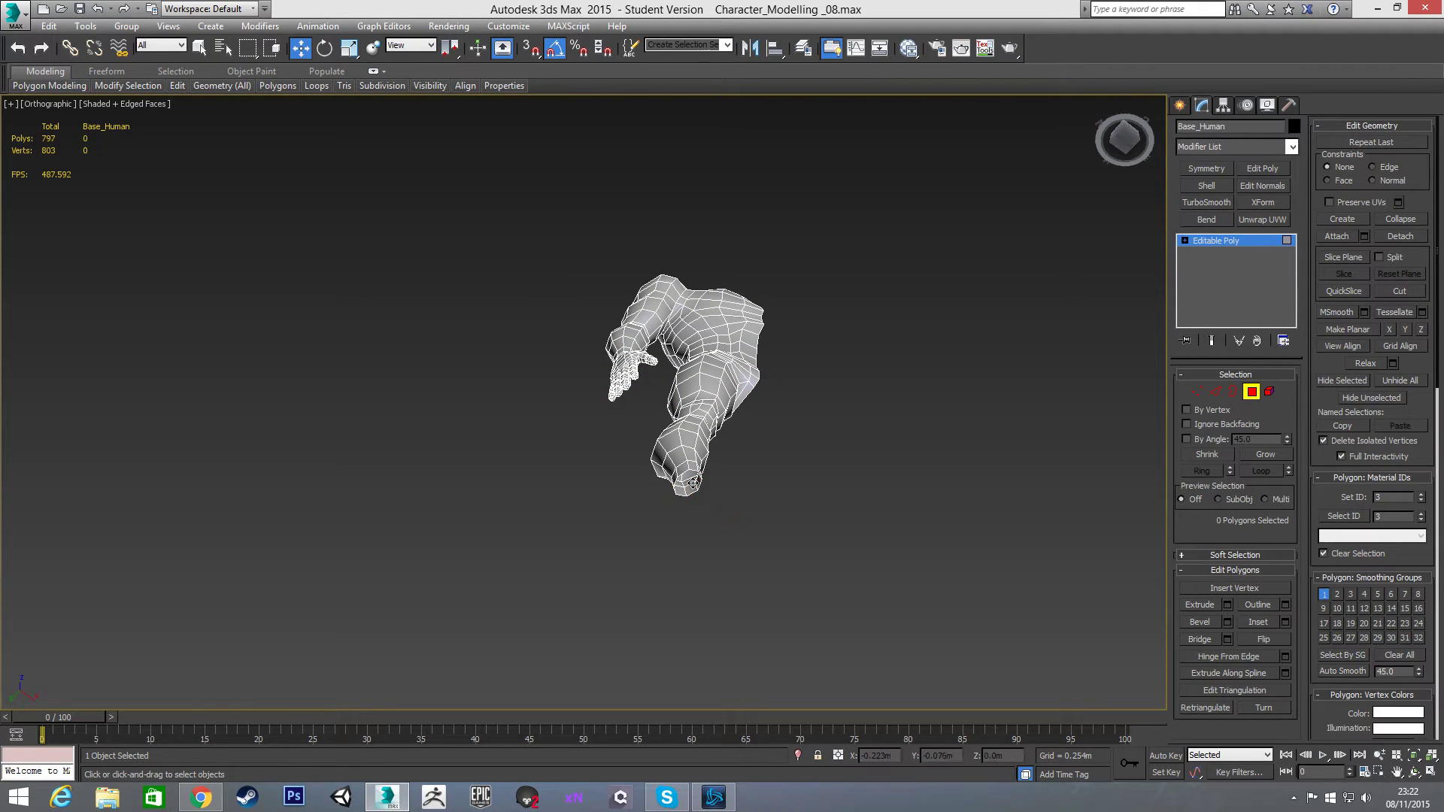
mouse_move(694, 474)
alt+middle_down()
mouse_move(720, 452)
mouse_move(693, 442)
alt+middle_up()
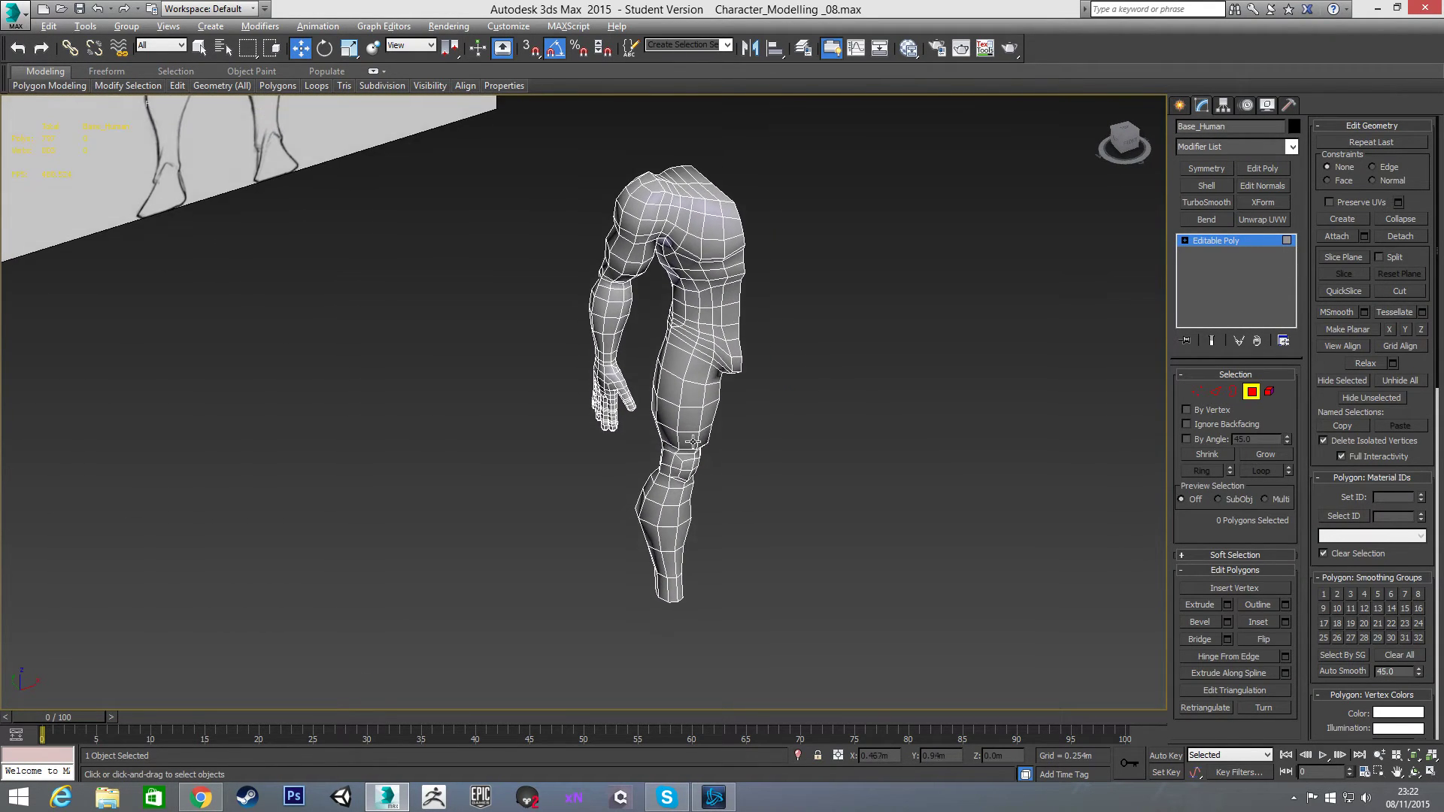
click(1206, 168)
click(1228, 402)
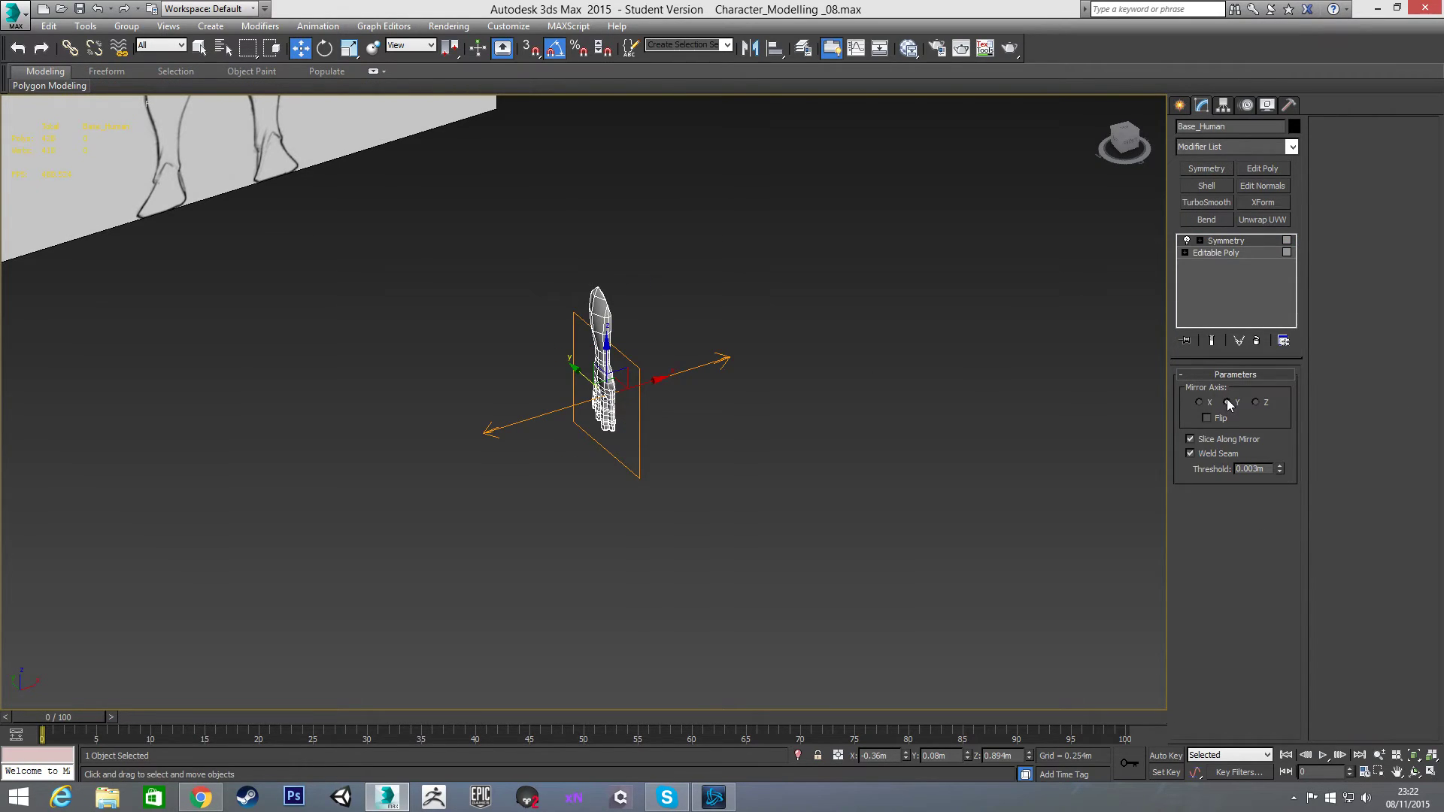
key(ctrl+z)
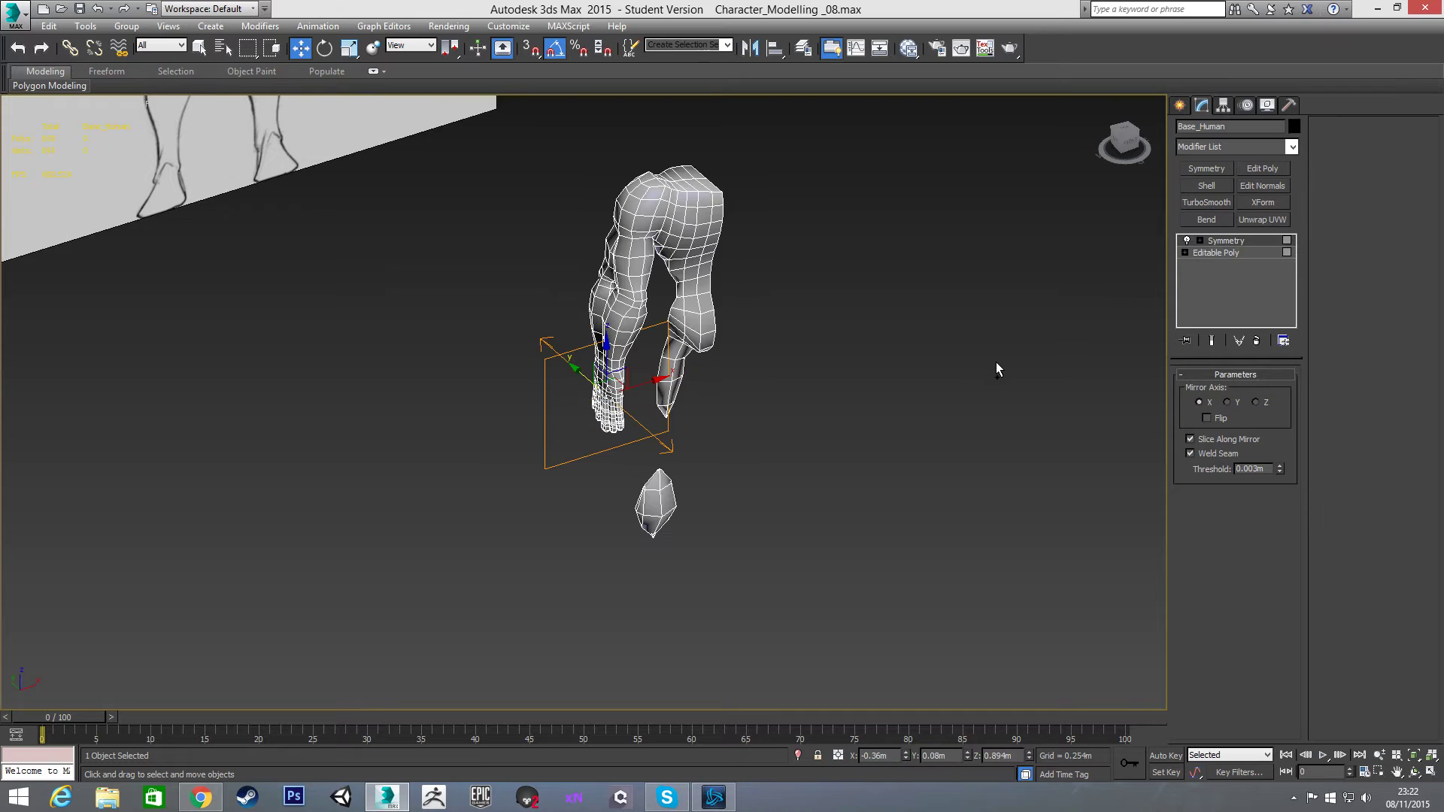
key(ctrl+z)
Step: Mirror the half body across the Y axis with a Symmetry modifier, using an edge on the chest's midline for the mirror plane
click(743, 228)
click(1204, 167)
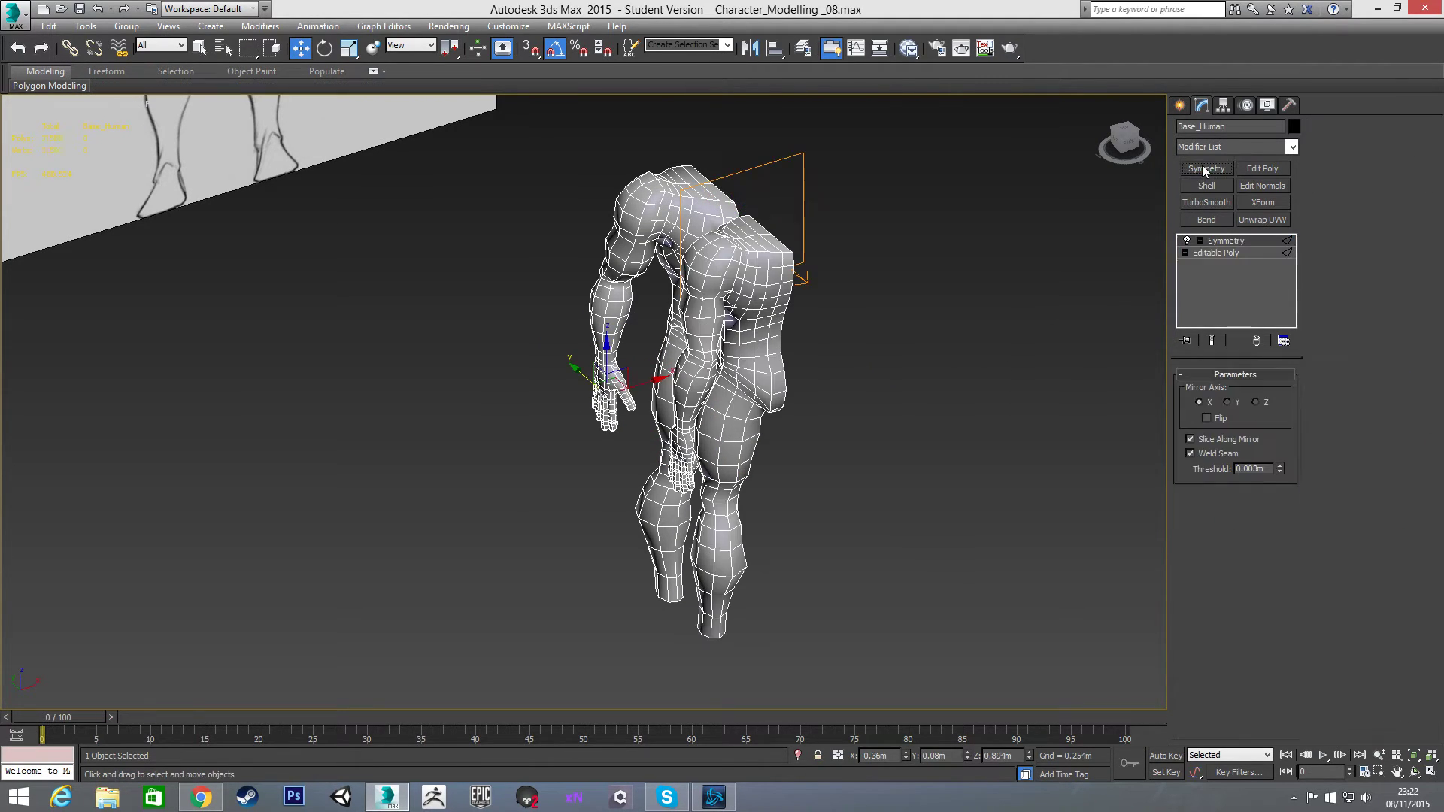
click(1227, 402)
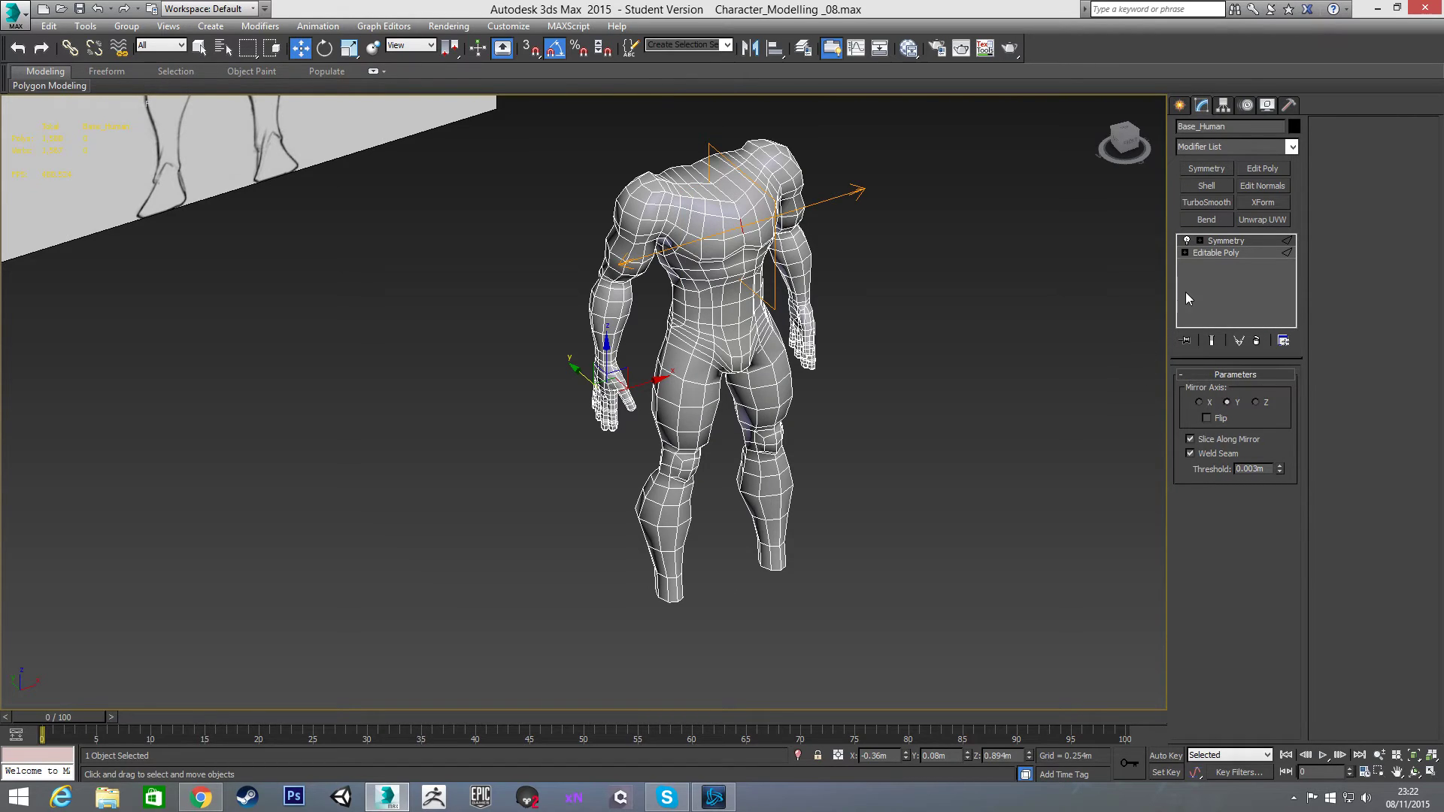
Step: Add a TurboSmooth modifier to the mirrored body and turn off the edged-faces display
click(1203, 204)
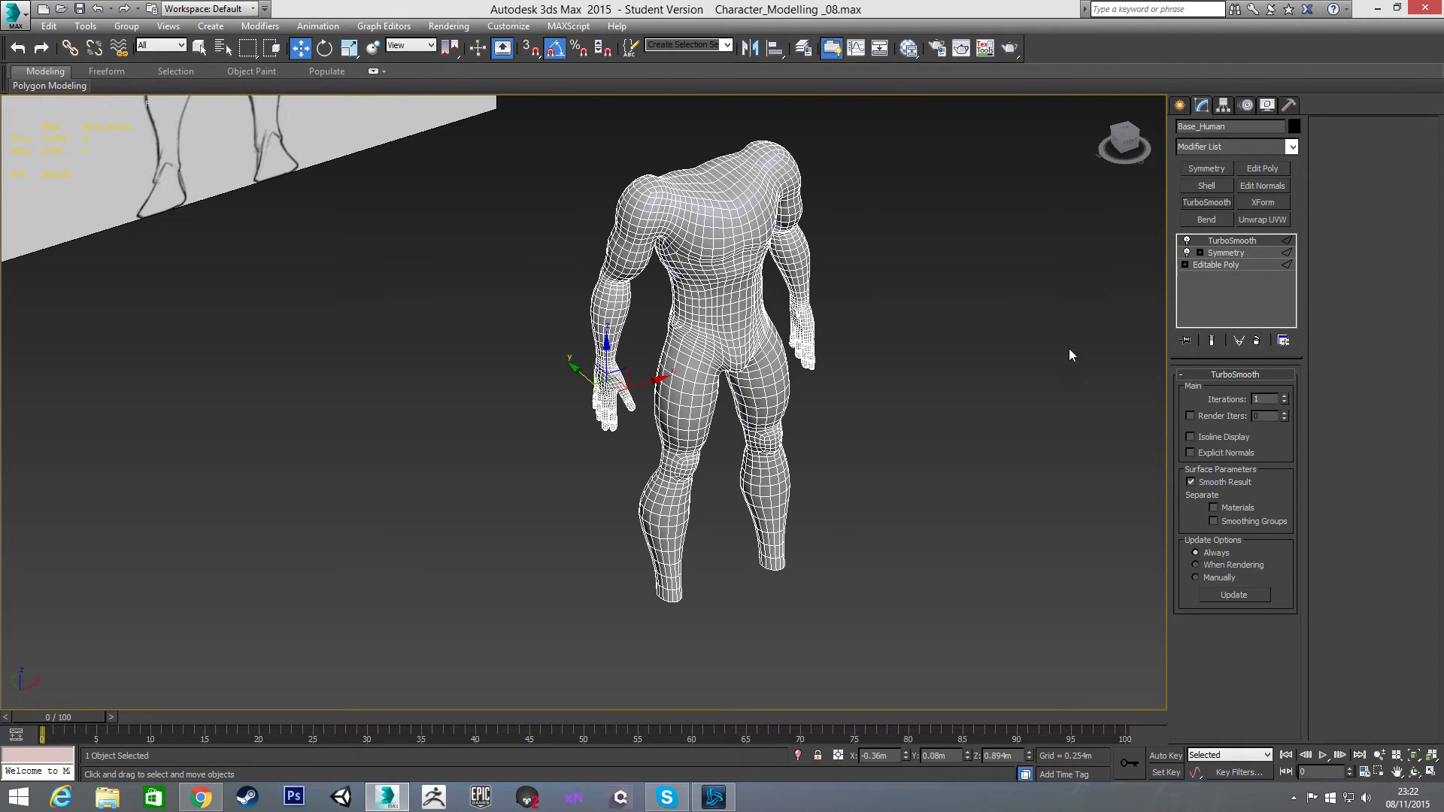
click(999, 359)
key(F4)
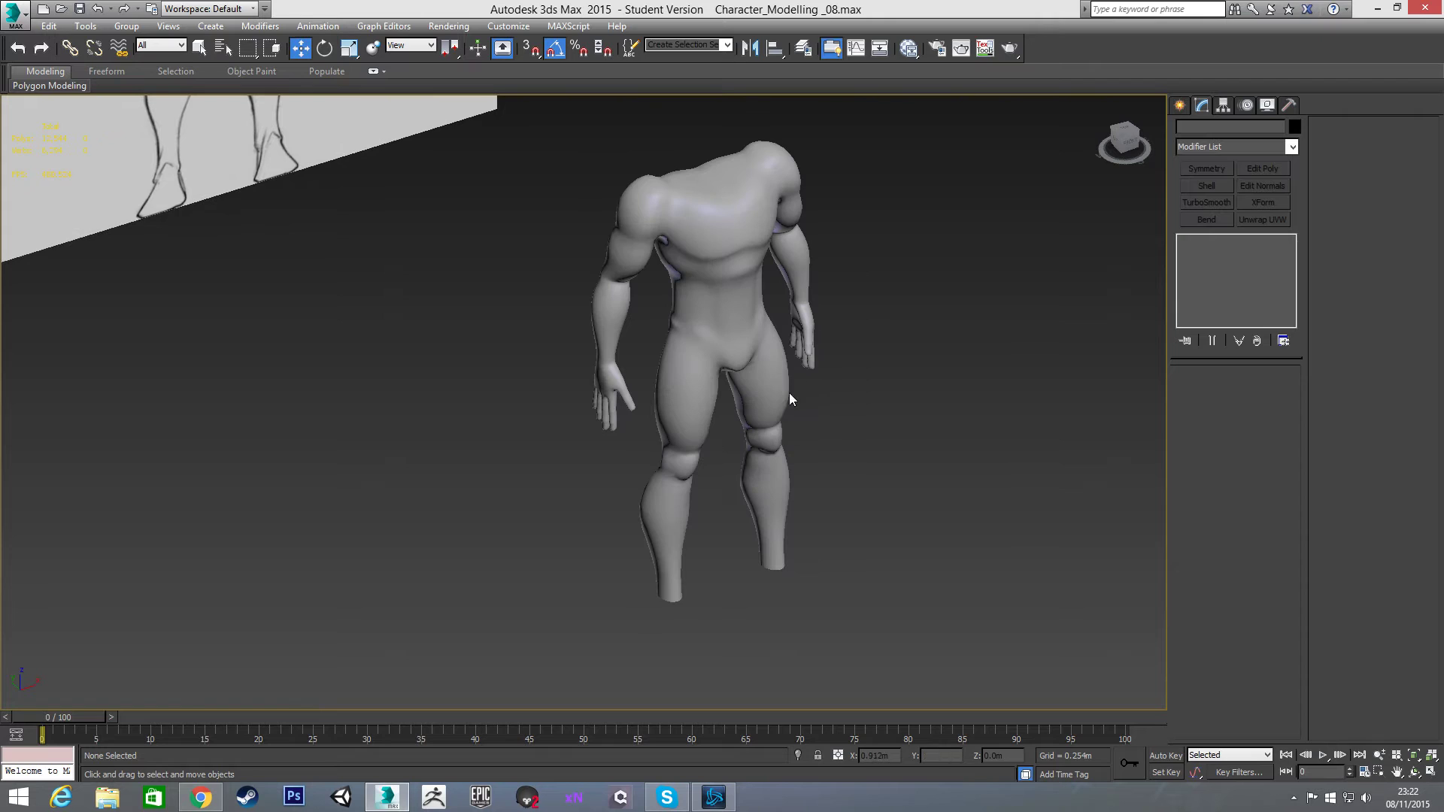
Step: Examine the smoothed legs and knees up close and from several angles, comparing the whole body with the front reference
alt+middle_drag(781, 385, 755, 437)
mouse_move(697, 376)
middle_down()
mouse_move(701, 445)
mouse_move(694, 401)
middle_up()
scroll(702, 436, down, 2)
scroll(695, 402, up, 8)
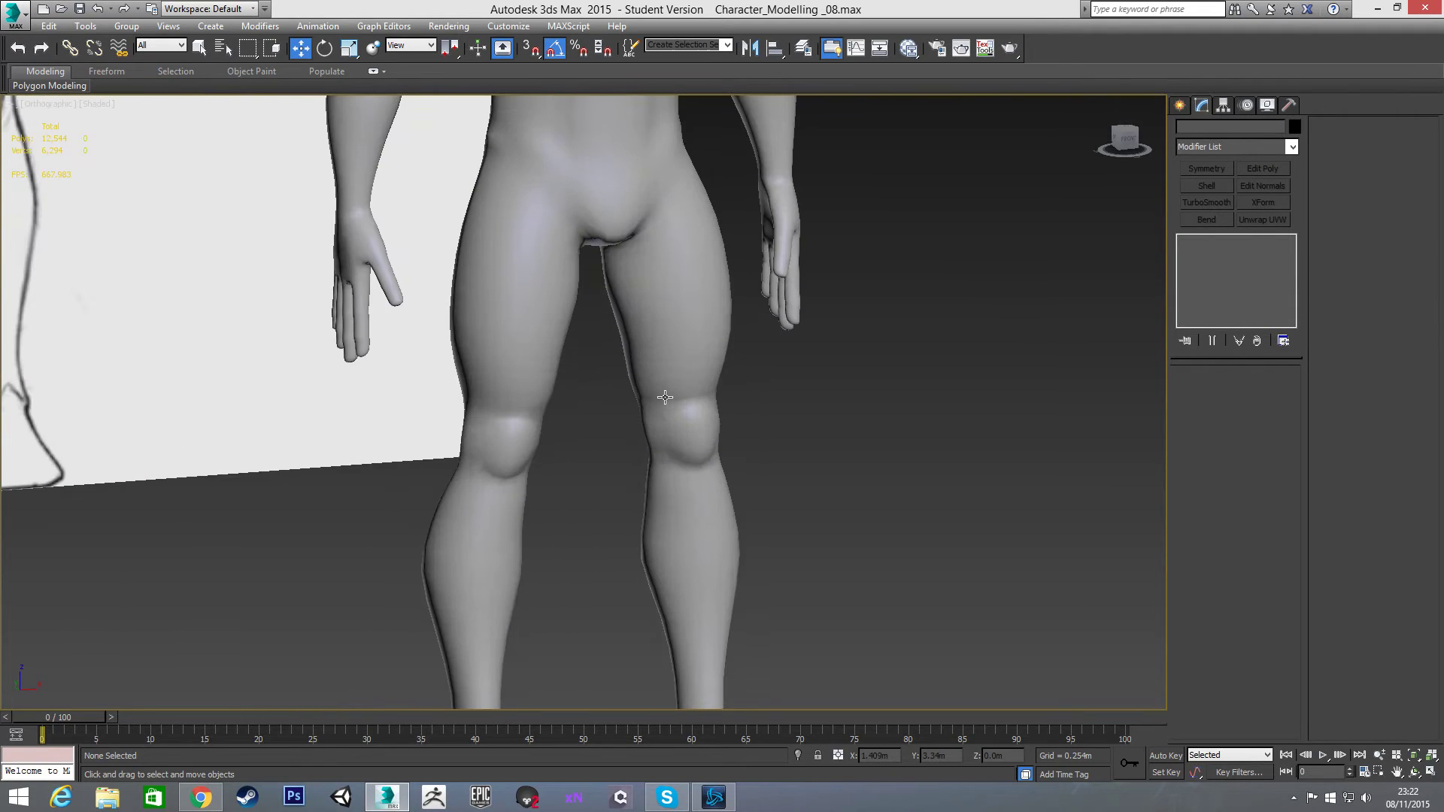
click(666, 398)
scroll(724, 429, up, 2)
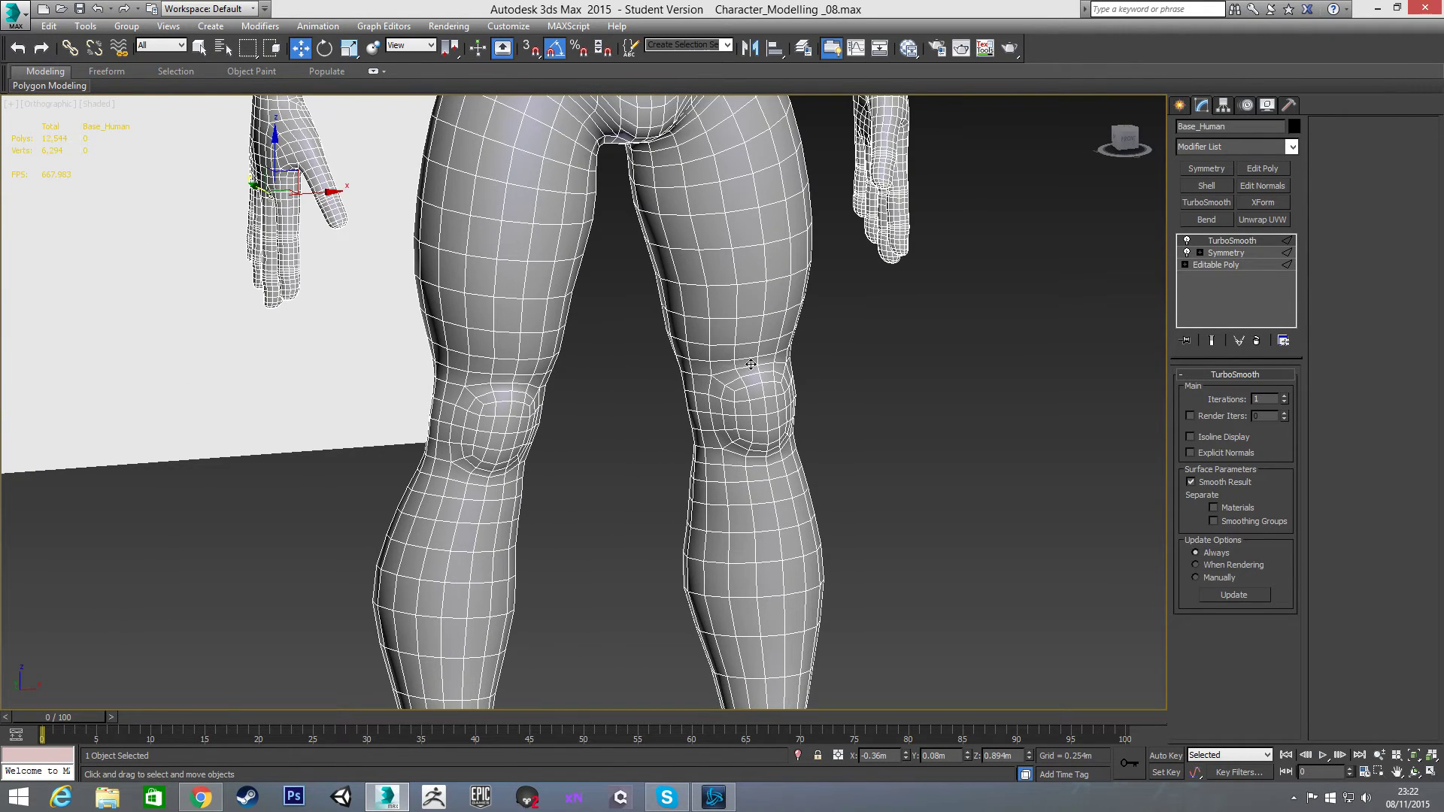
scroll(751, 364, up, 2)
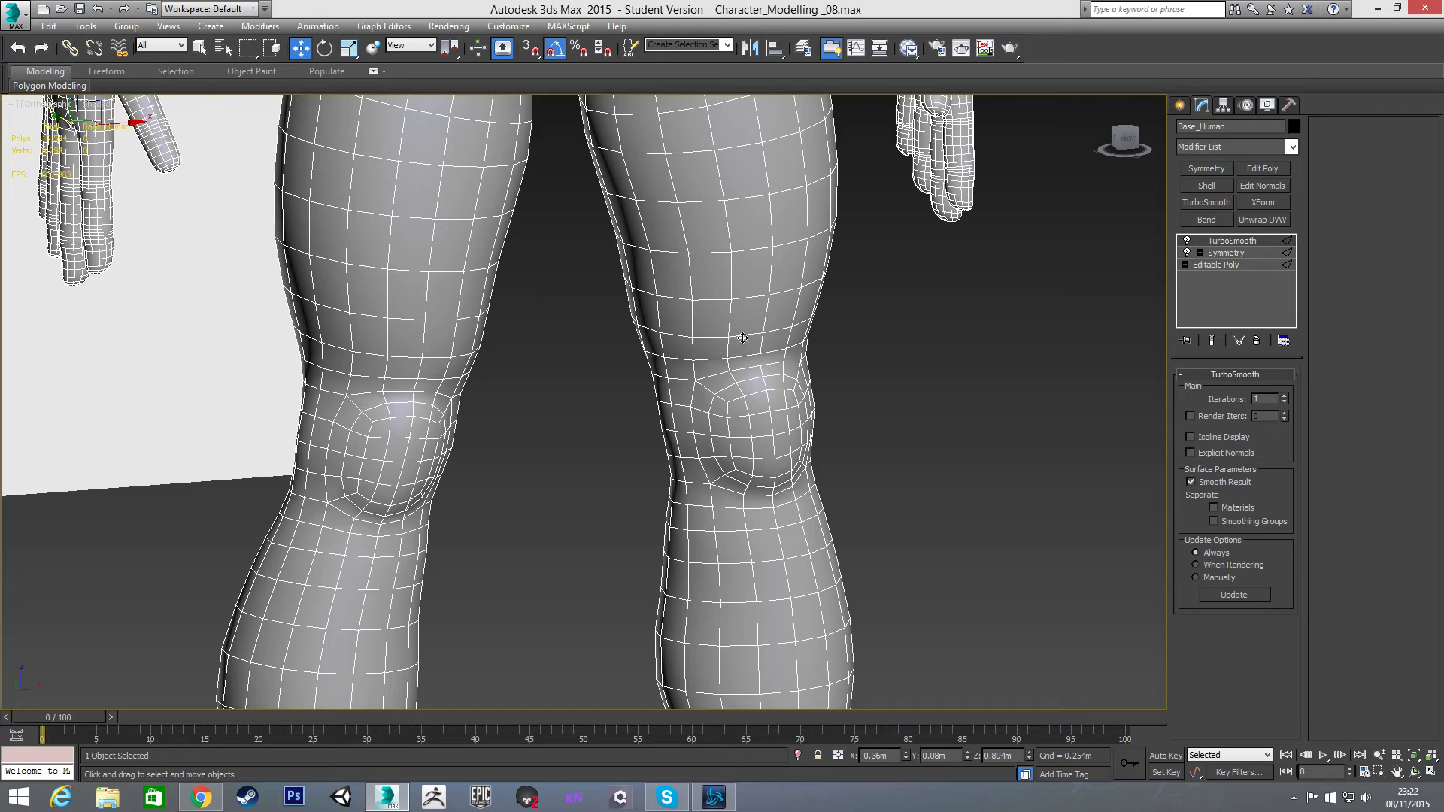
click(864, 419)
scroll(858, 417, down, 5)
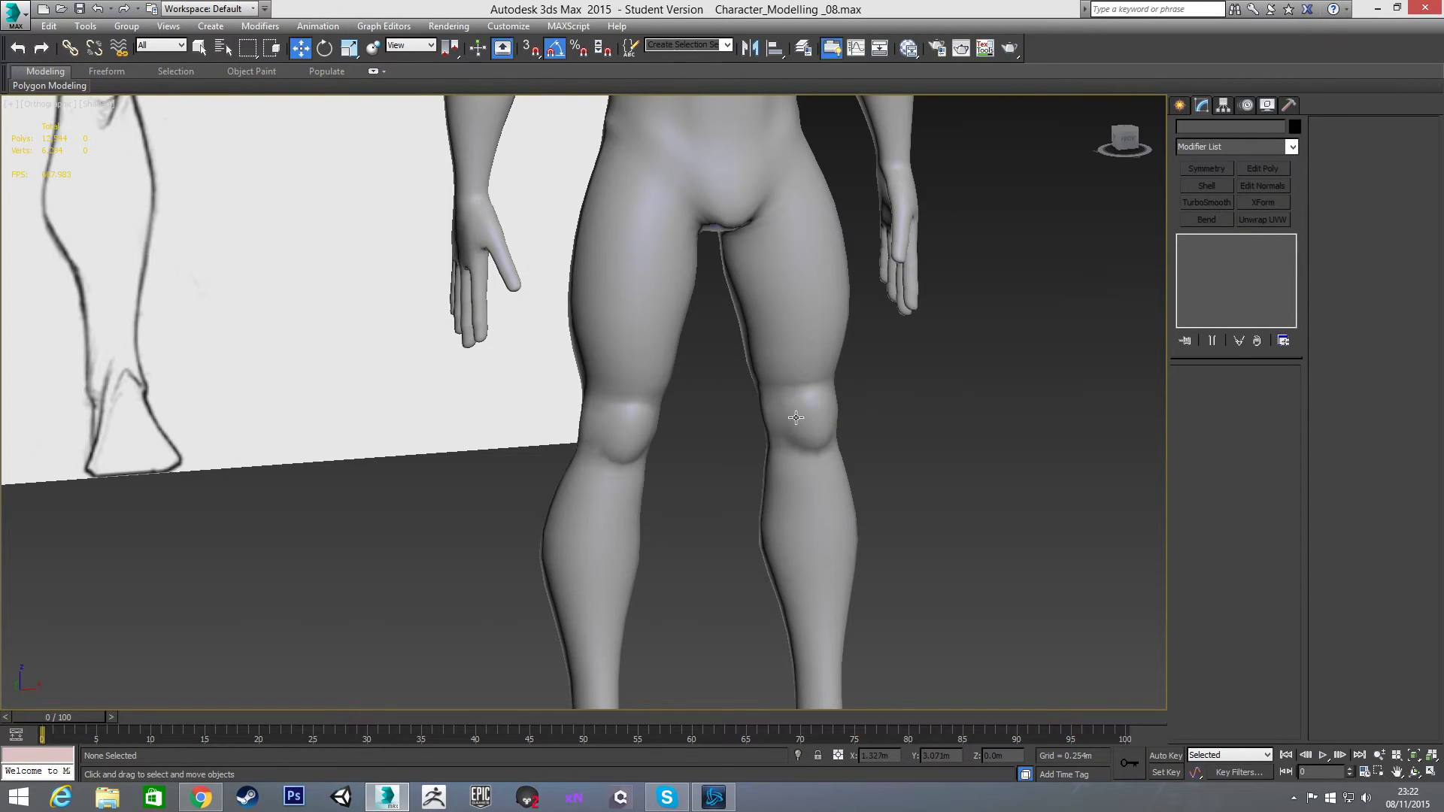
scroll(803, 429, down, 1)
mouse_move(802, 430)
alt+middle_down()
mouse_move(731, 470)
mouse_move(918, 484)
mouse_move(799, 467)
mouse_move(731, 416)
mouse_move(893, 406)
mouse_move(825, 413)
mouse_move(768, 304)
mouse_move(759, 350)
mouse_move(709, 407)
mouse_move(548, 401)
mouse_move(843, 383)
alt+middle_up()
scroll(761, 348, up, 6)
alt+middle_drag(889, 360, 746, 412)
scroll(746, 413, down, 4)
scroll(504, 391, up, 6)
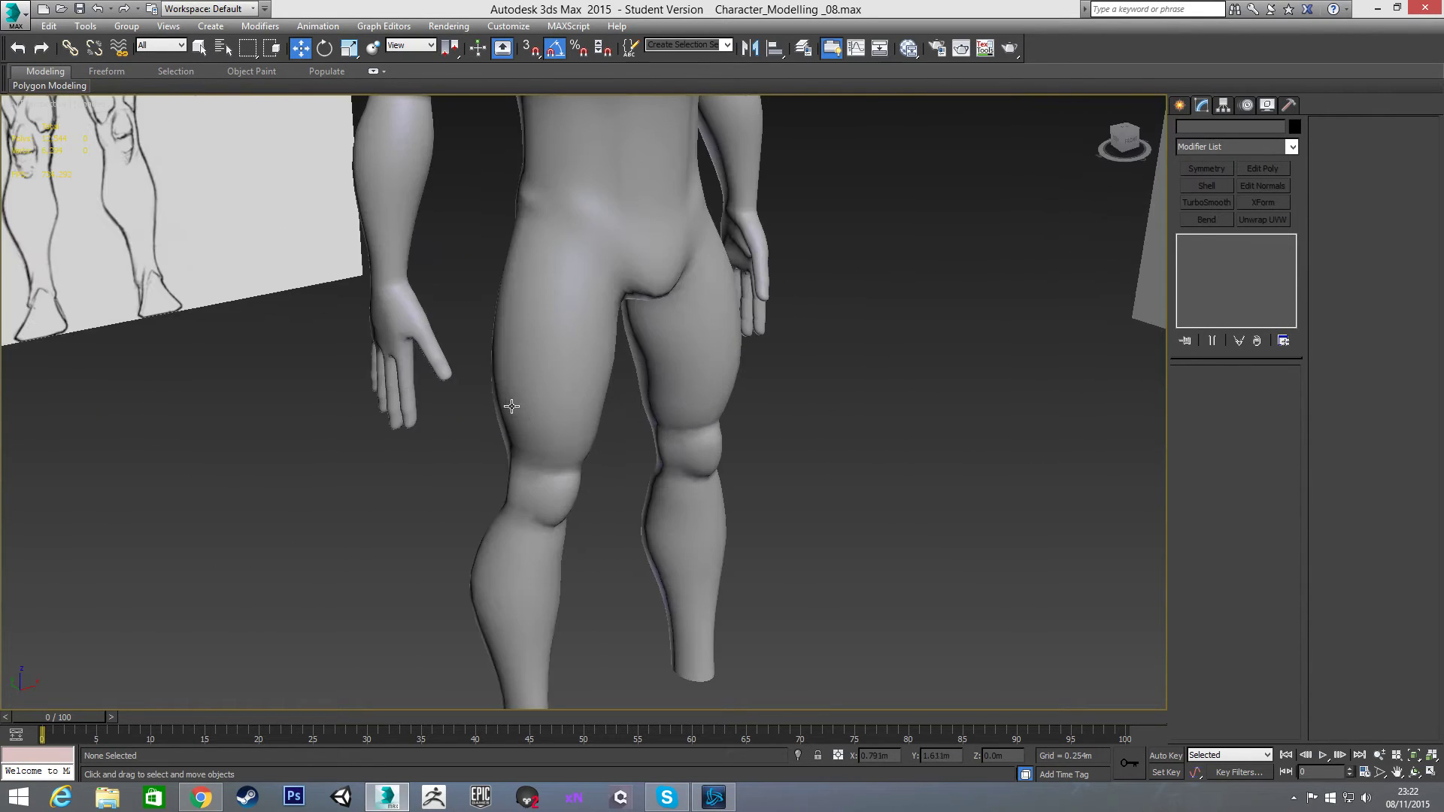
scroll(564, 452, down, 7)
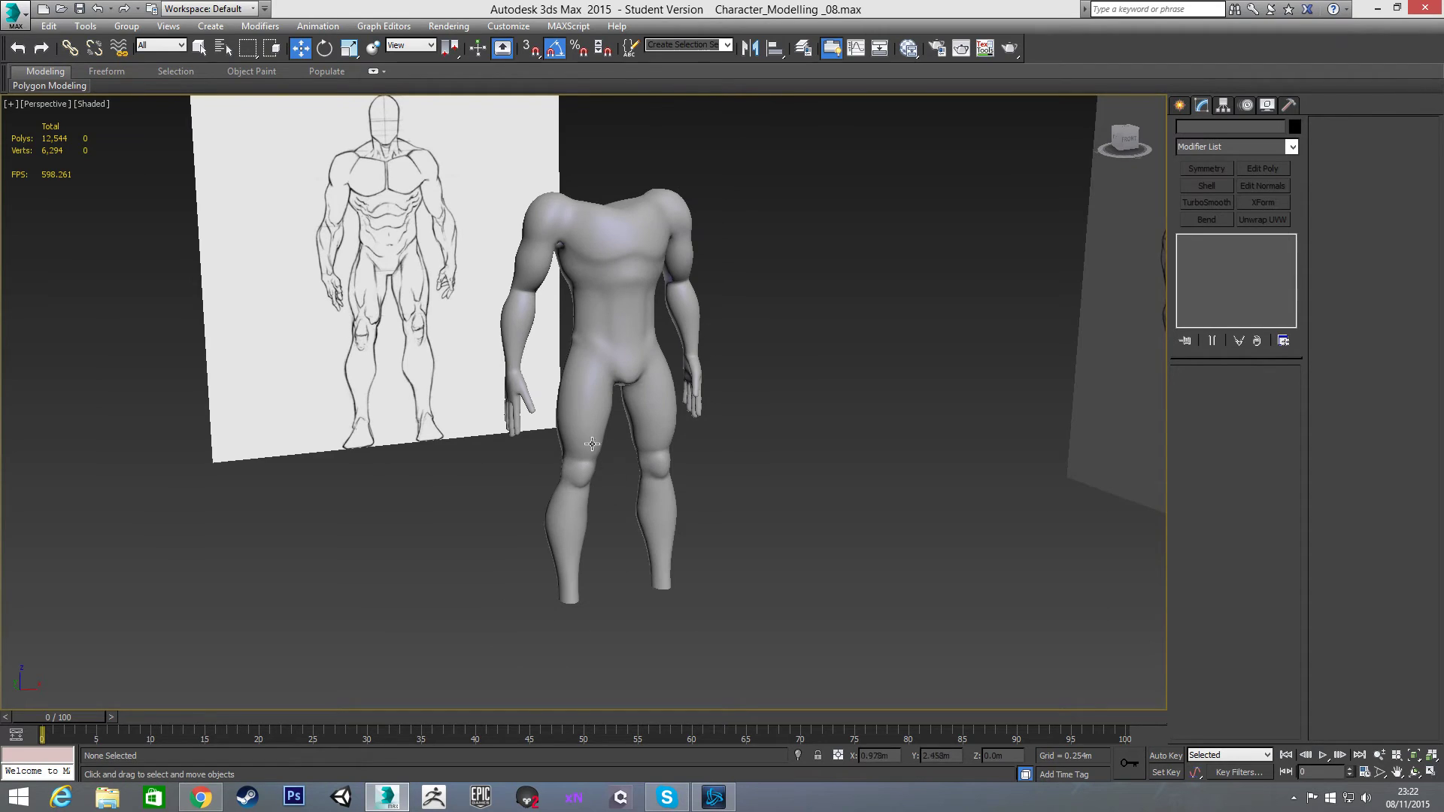
scroll(593, 449, up, 4)
scroll(580, 452, down, 4)
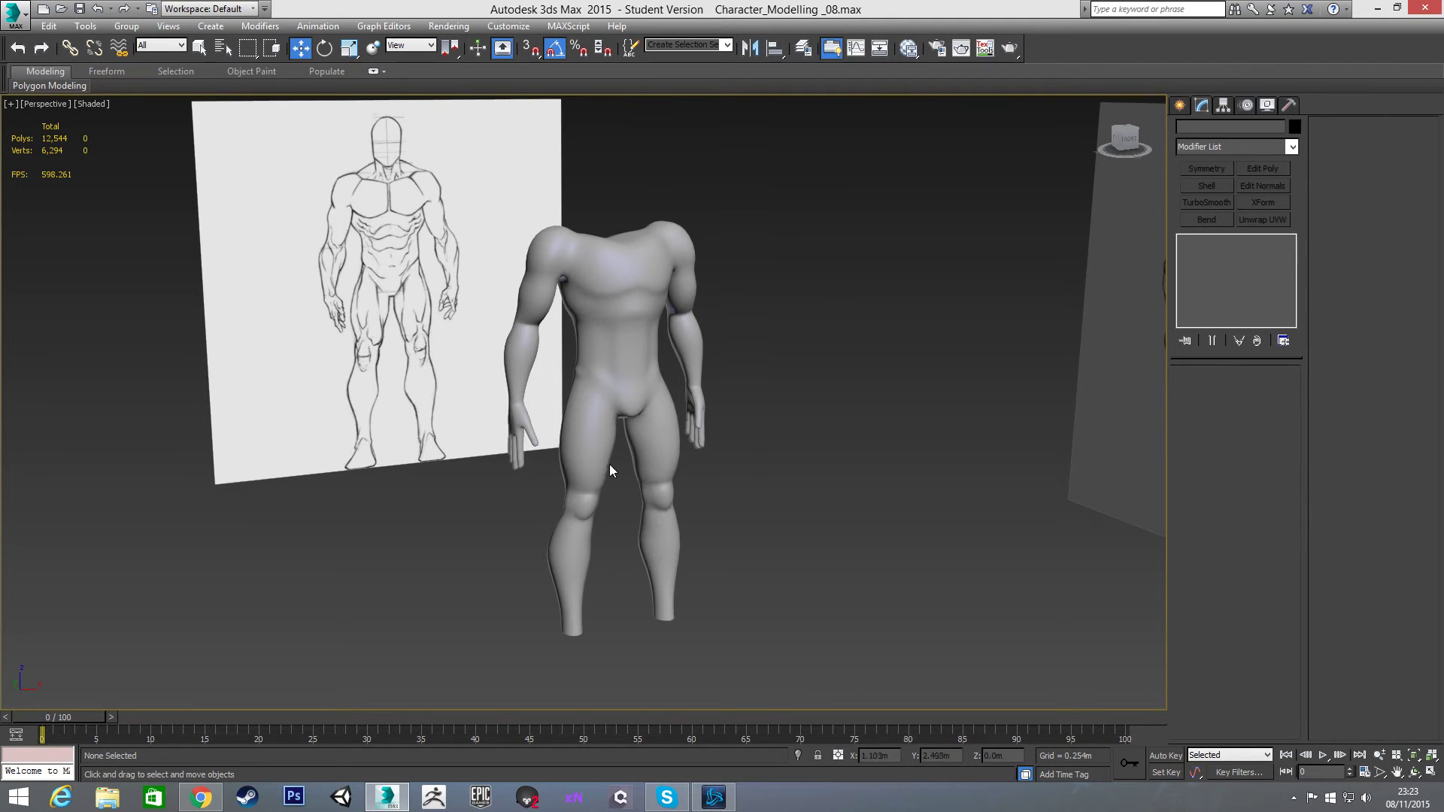
alt+middle_drag(640, 476, 638, 491)
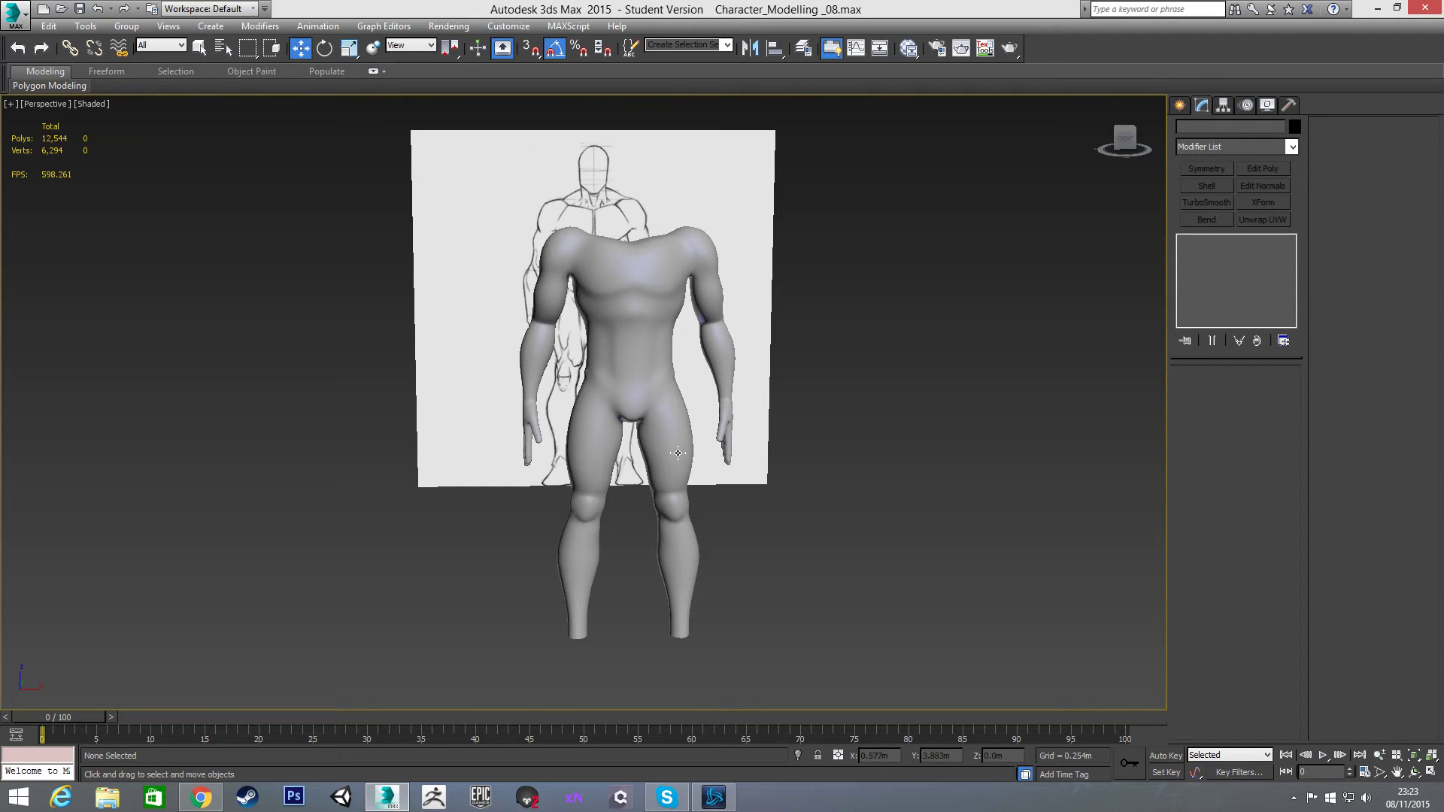
scroll(680, 459, up, 2)
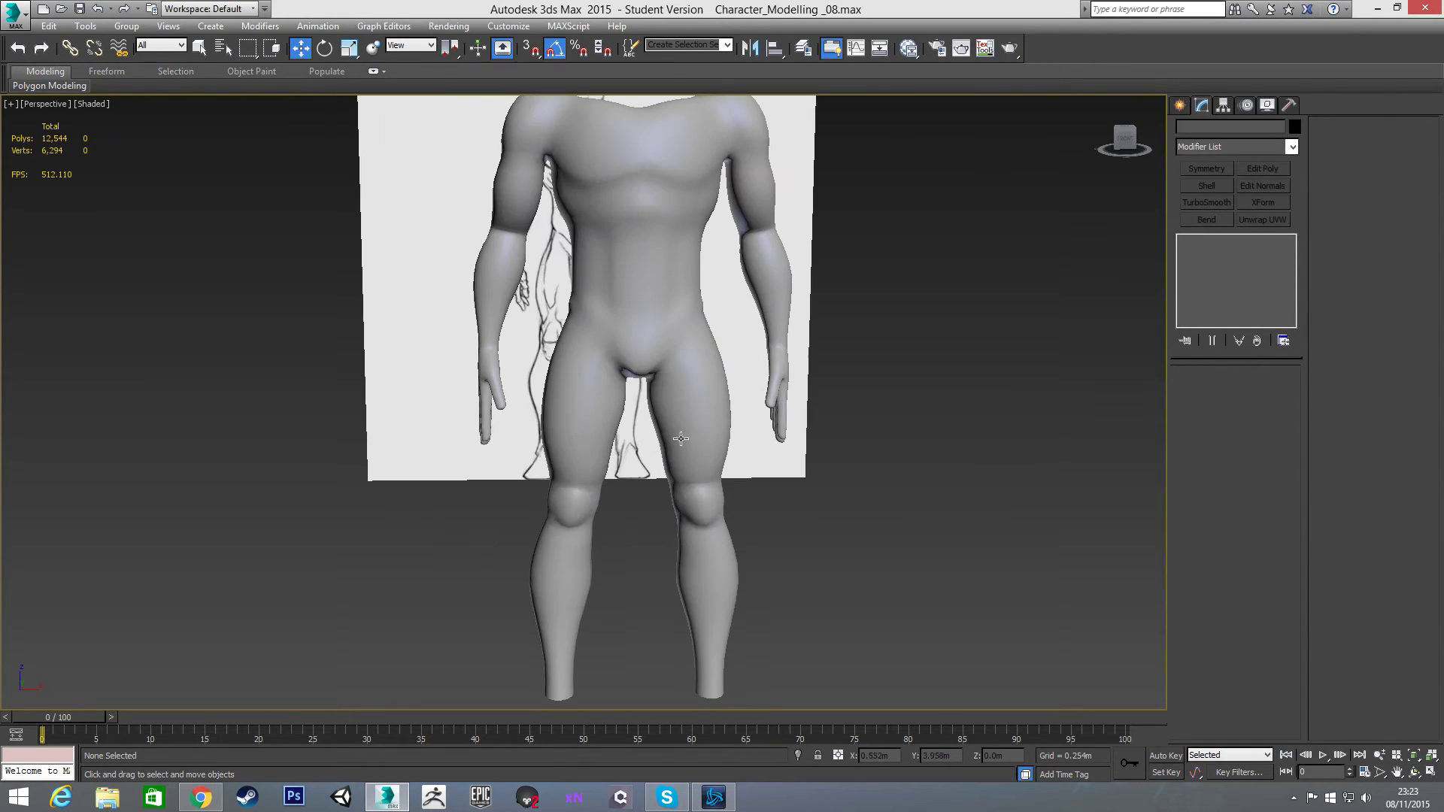
Step: Open the base mesh for vertex editing and show the mirrored, smoothed end result while editing
click(589, 435)
click(1204, 265)
key(1)
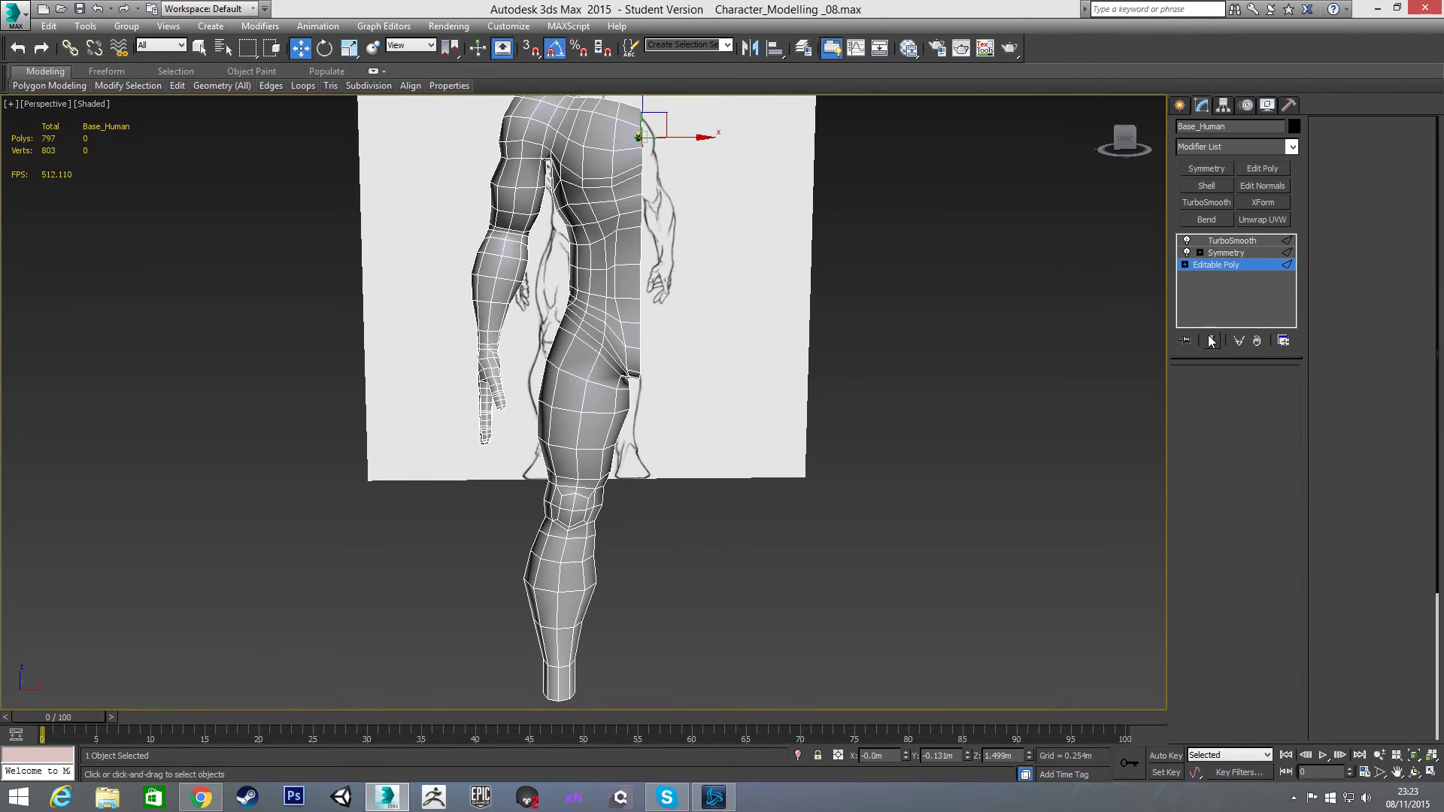
click(1211, 340)
scroll(733, 406, up, 3)
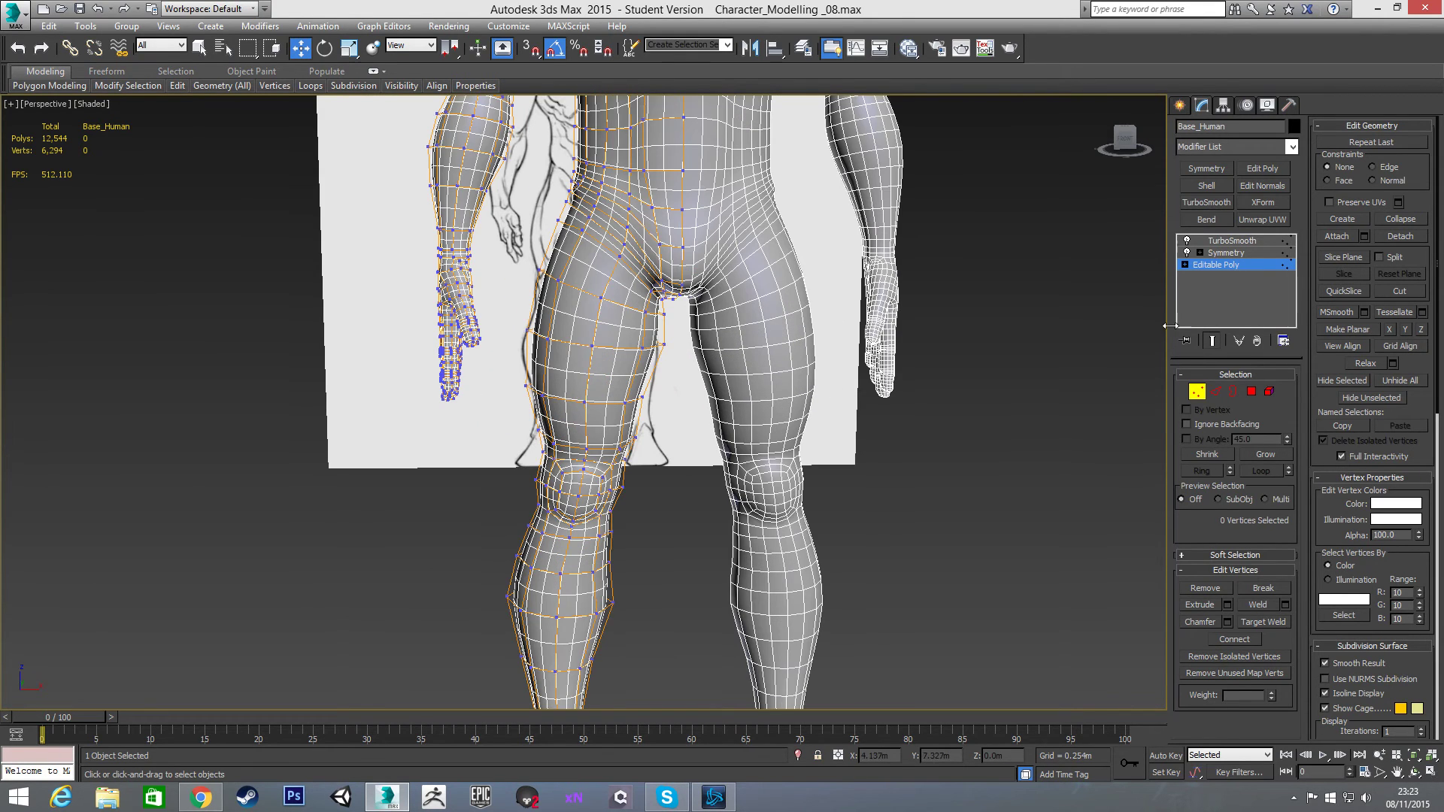
Step: Adjust the outer-side vertices of the thigh loops to round the smoothed thigh's outer contour
middle_drag(518, 421, 535, 408)
drag(533, 363, 574, 403)
drag(536, 313, 593, 345)
drag(535, 249, 590, 261)
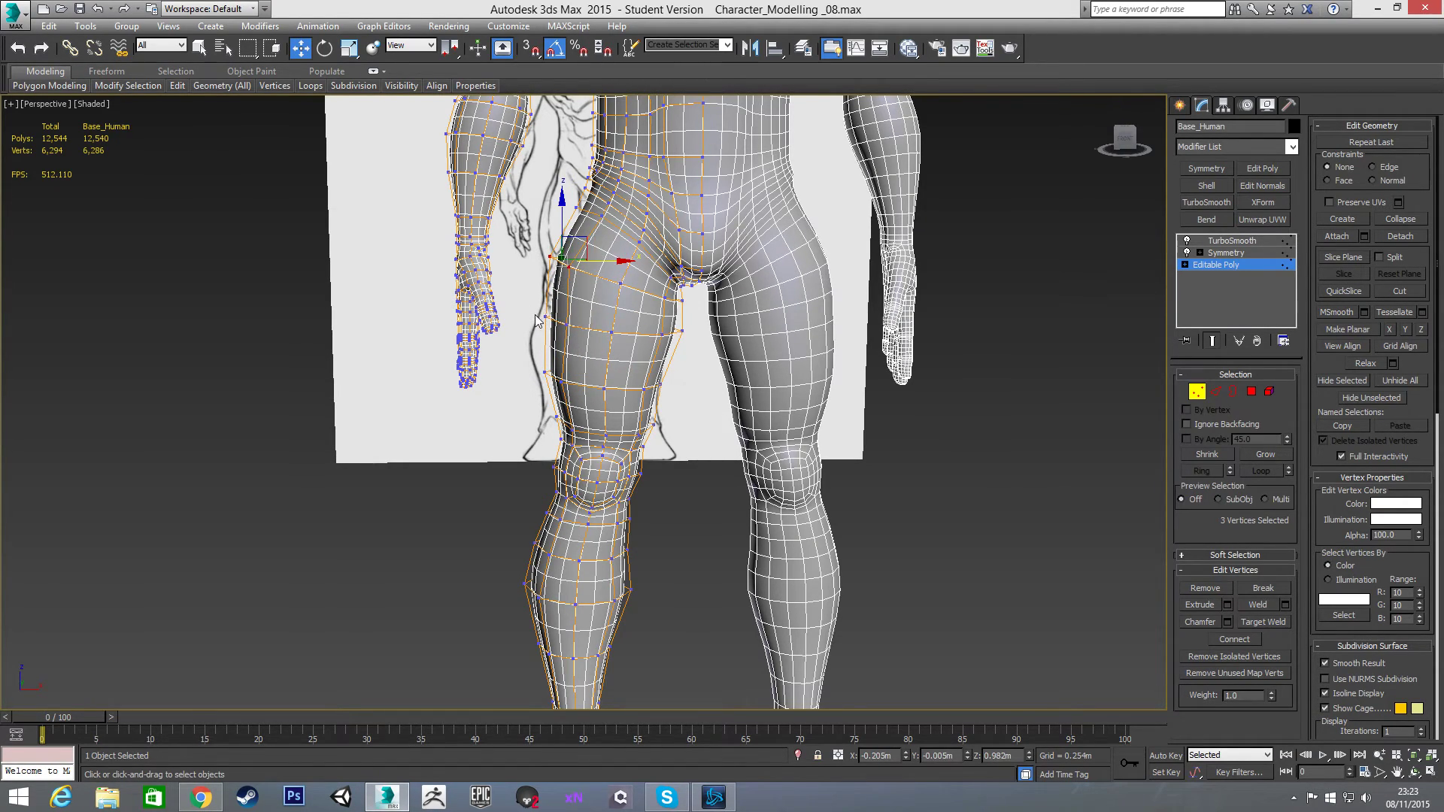
drag(532, 356, 590, 376)
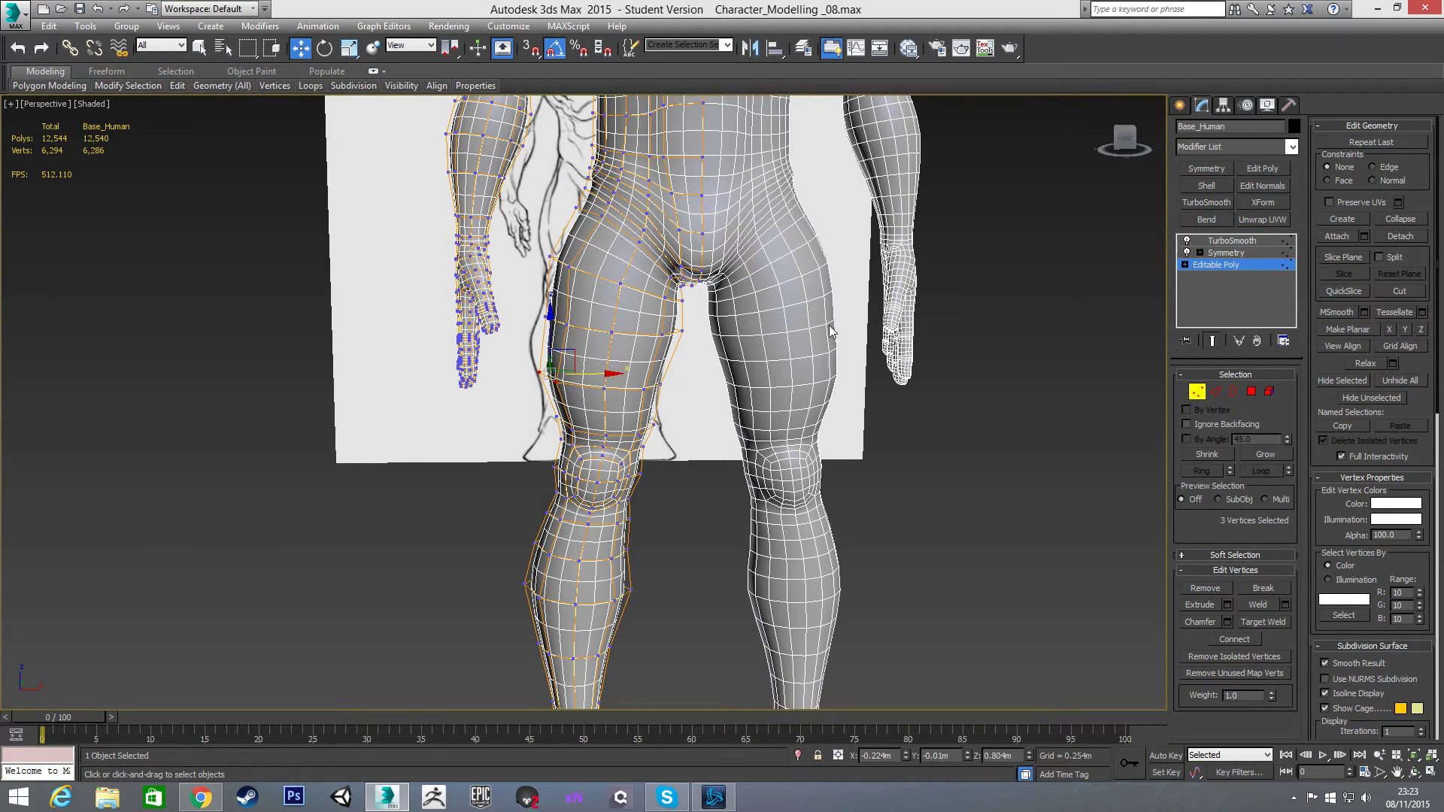
Step: Reposition the inner-side vertices of the upper and middle thigh loops to fill out the smoothed inner thigh
click(674, 409)
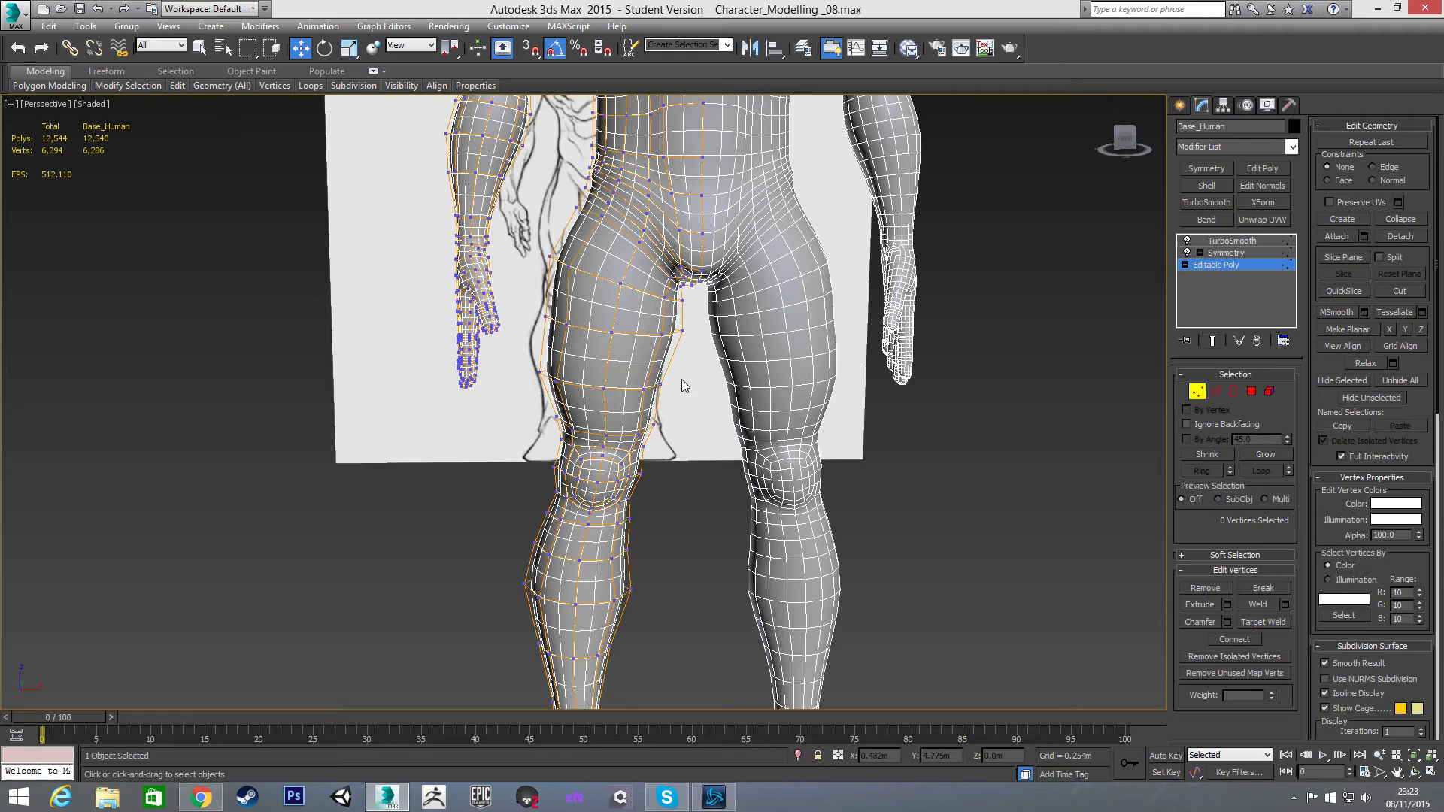
drag(688, 323, 698, 386)
key(ctrl+z)
key(ctrl+z)
key(ctrl+z)
key(ctrl+z)
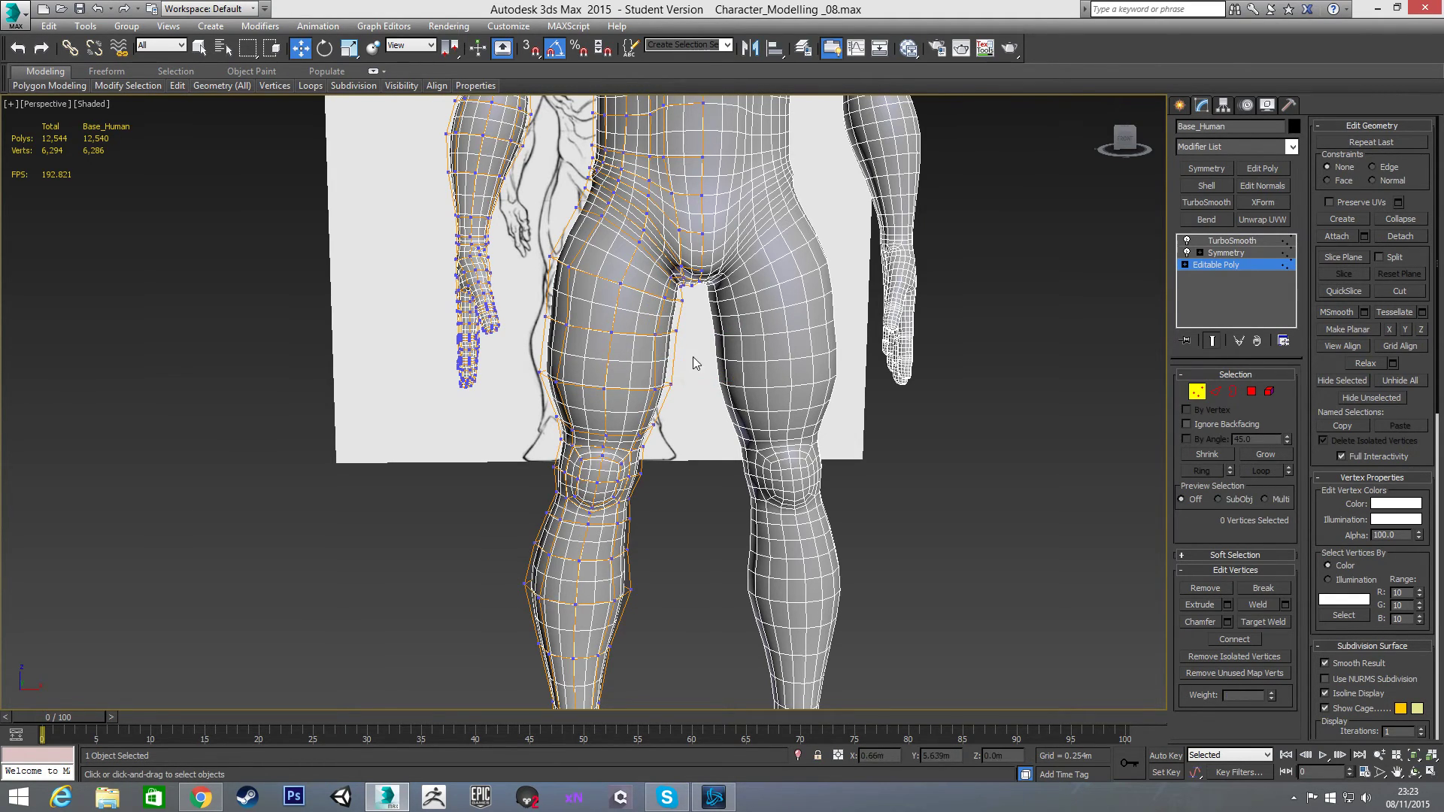
key(BackSpace)
drag(649, 349, 651, 351)
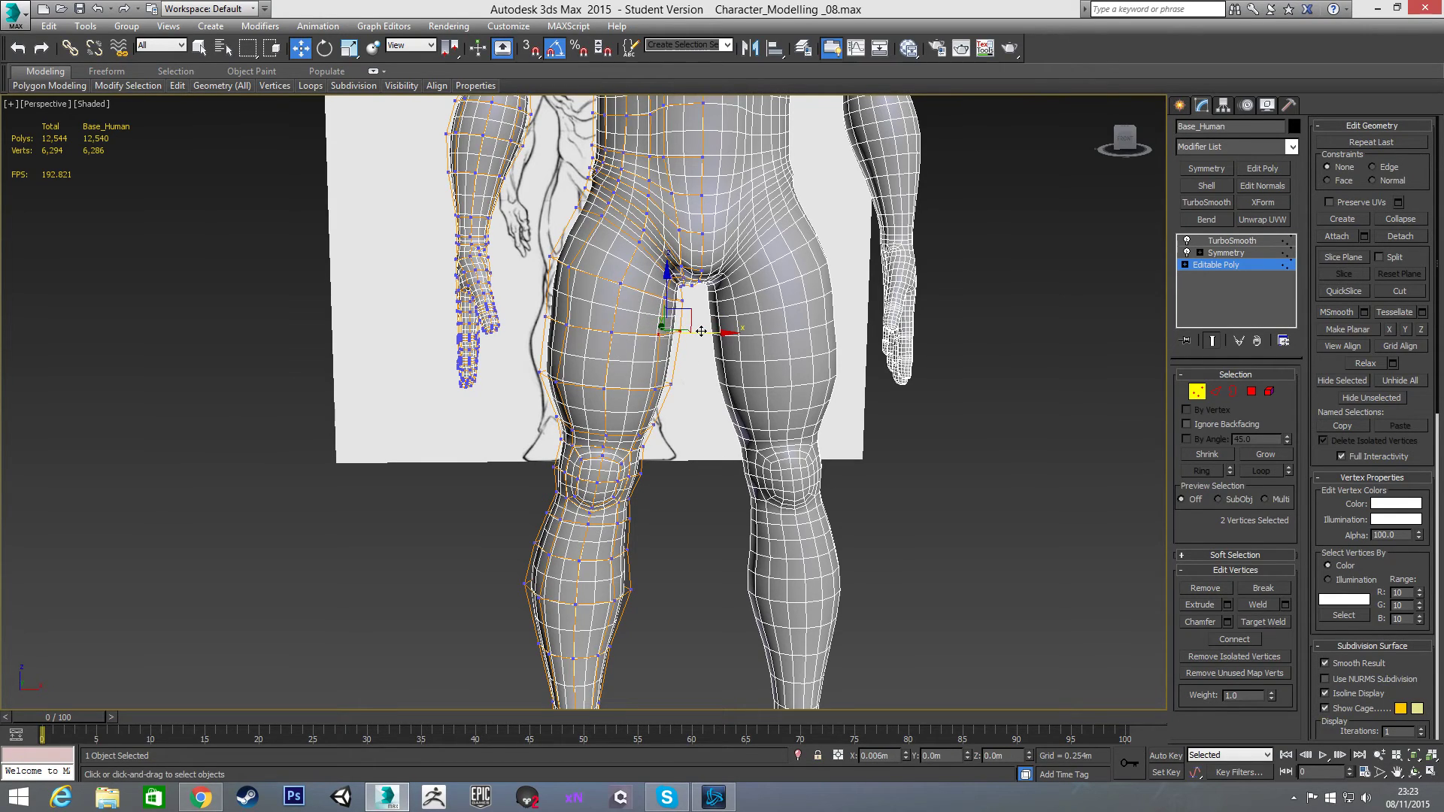
click(695, 432)
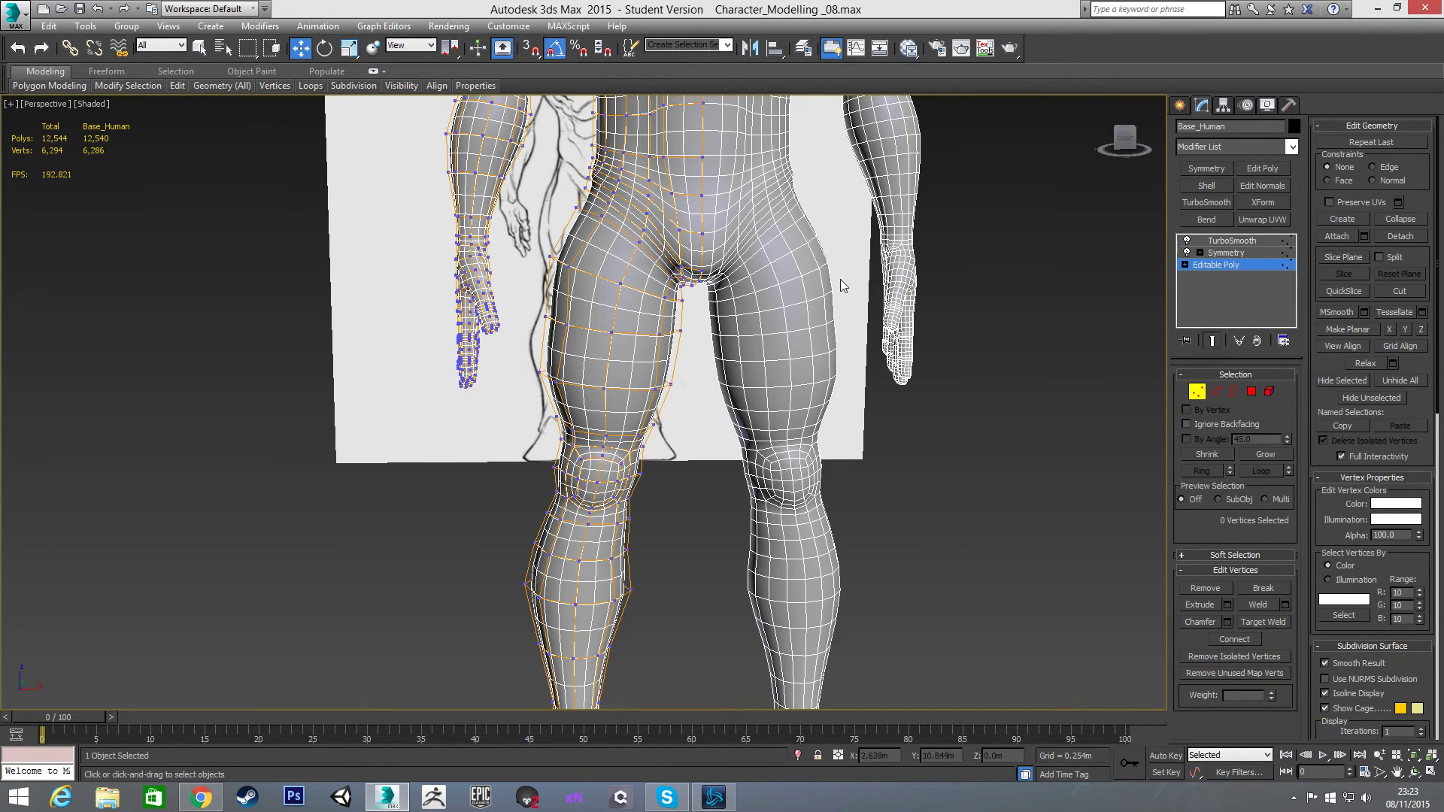
Step: Finish vertex editing, turn off the end-result display for the base mesh, and return to the TurboSmooth level
alt+middle_drag(655, 370, 775, 376)
click(1197, 391)
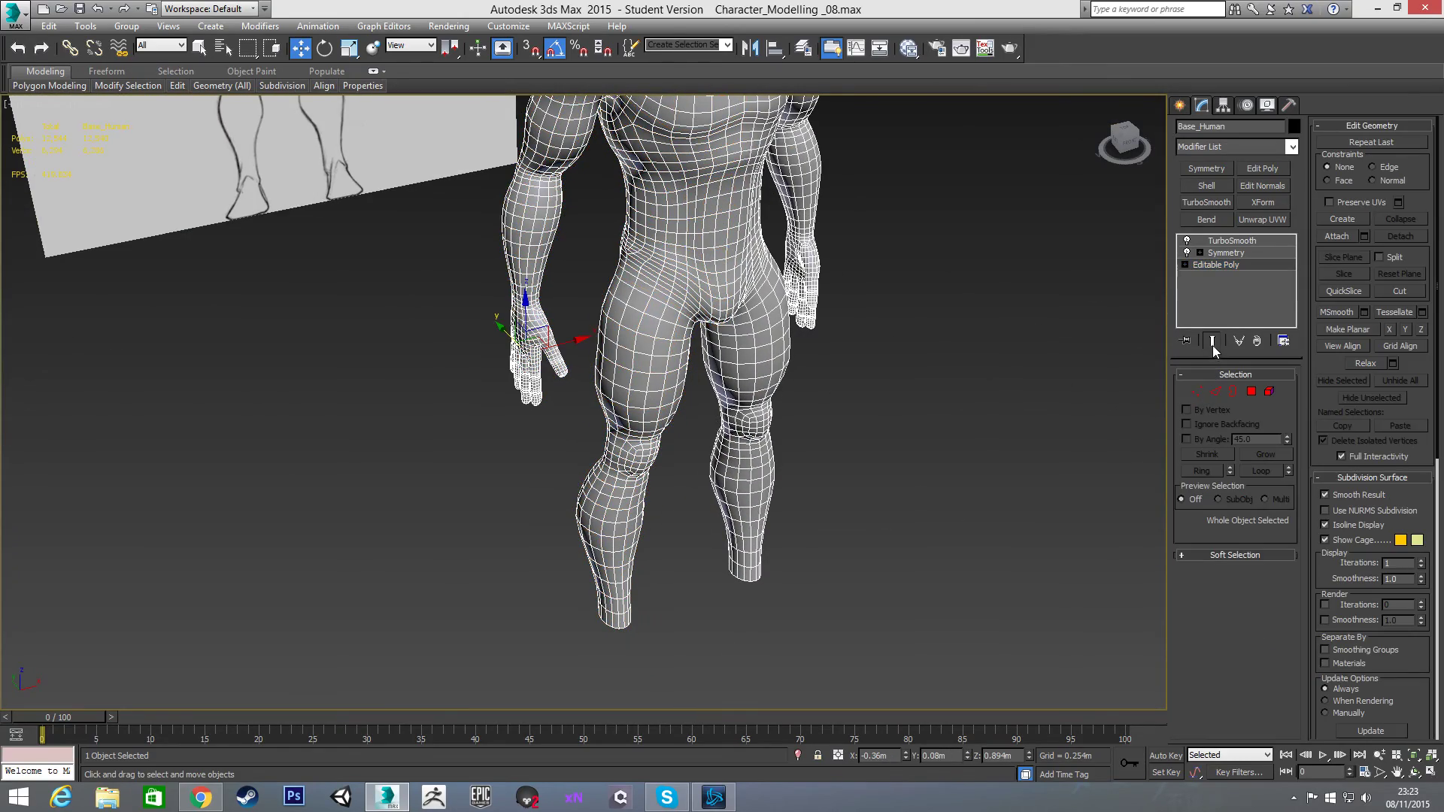
click(1211, 341)
click(1231, 241)
Step: Review the smoothed body beside the front and side references, both with and without edged faces
alt+middle_drag(942, 309, 765, 432)
click(887, 404)
scroll(865, 417, down, 5)
alt+middle_drag(754, 502, 703, 473)
key(F4)
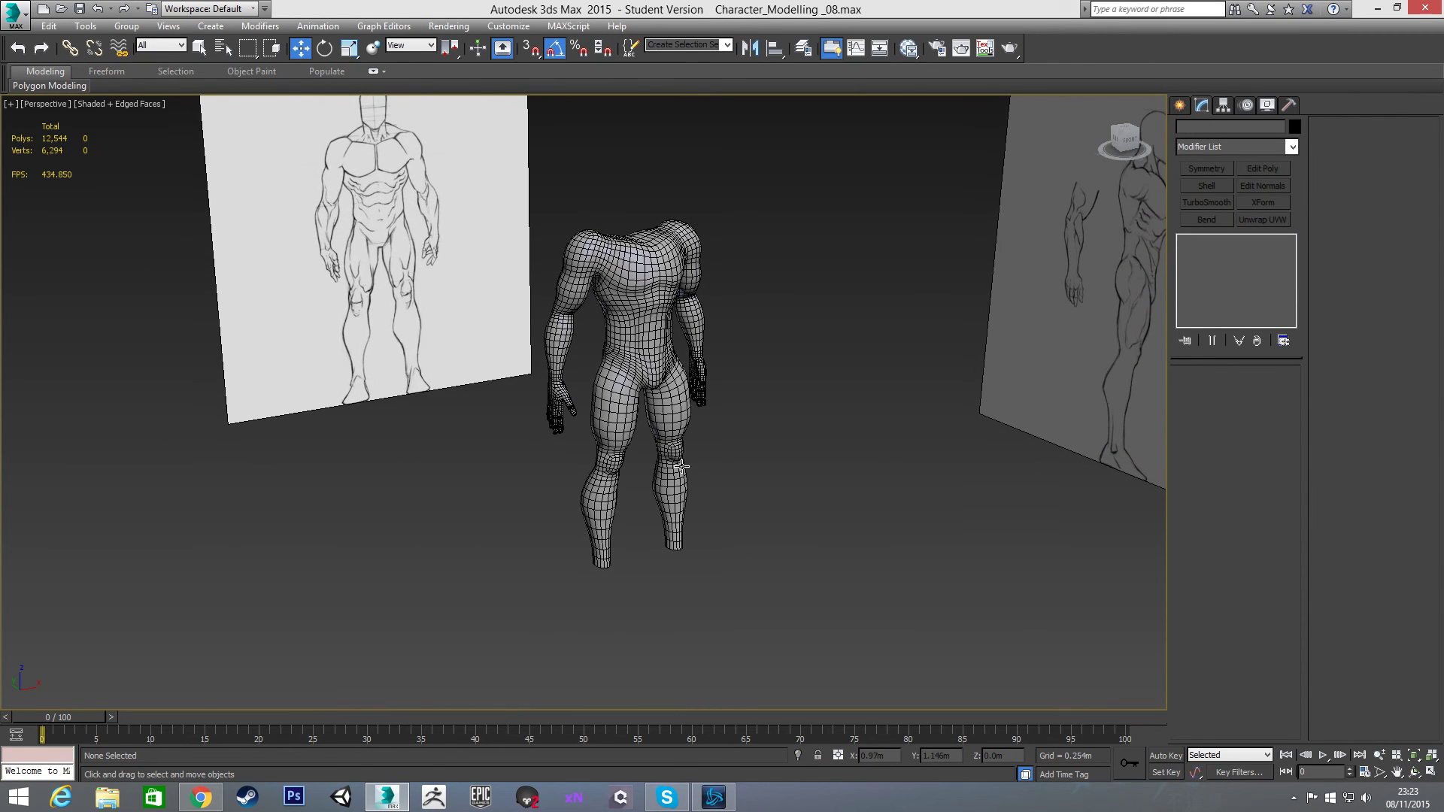
click(653, 366)
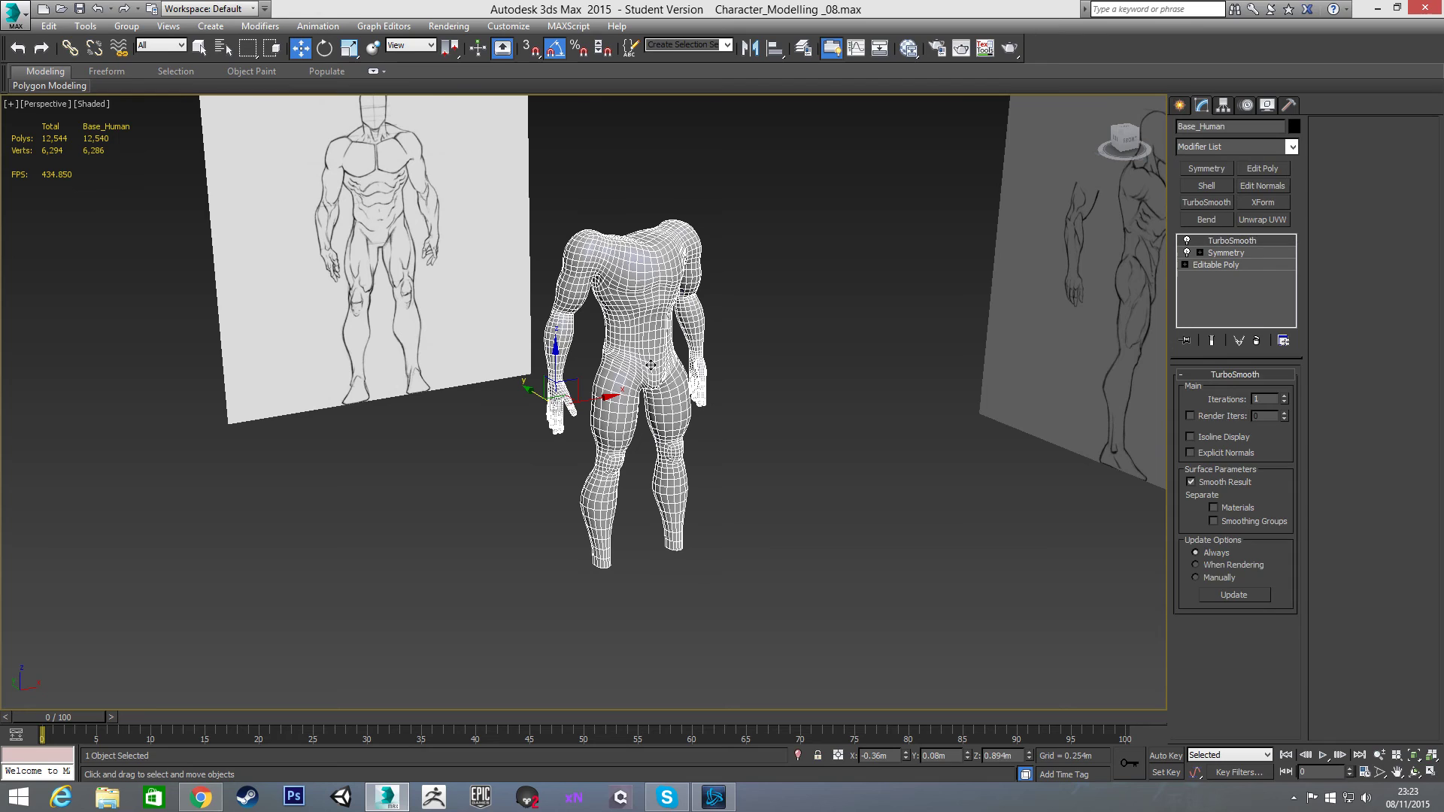
middle_drag(790, 378, 770, 397)
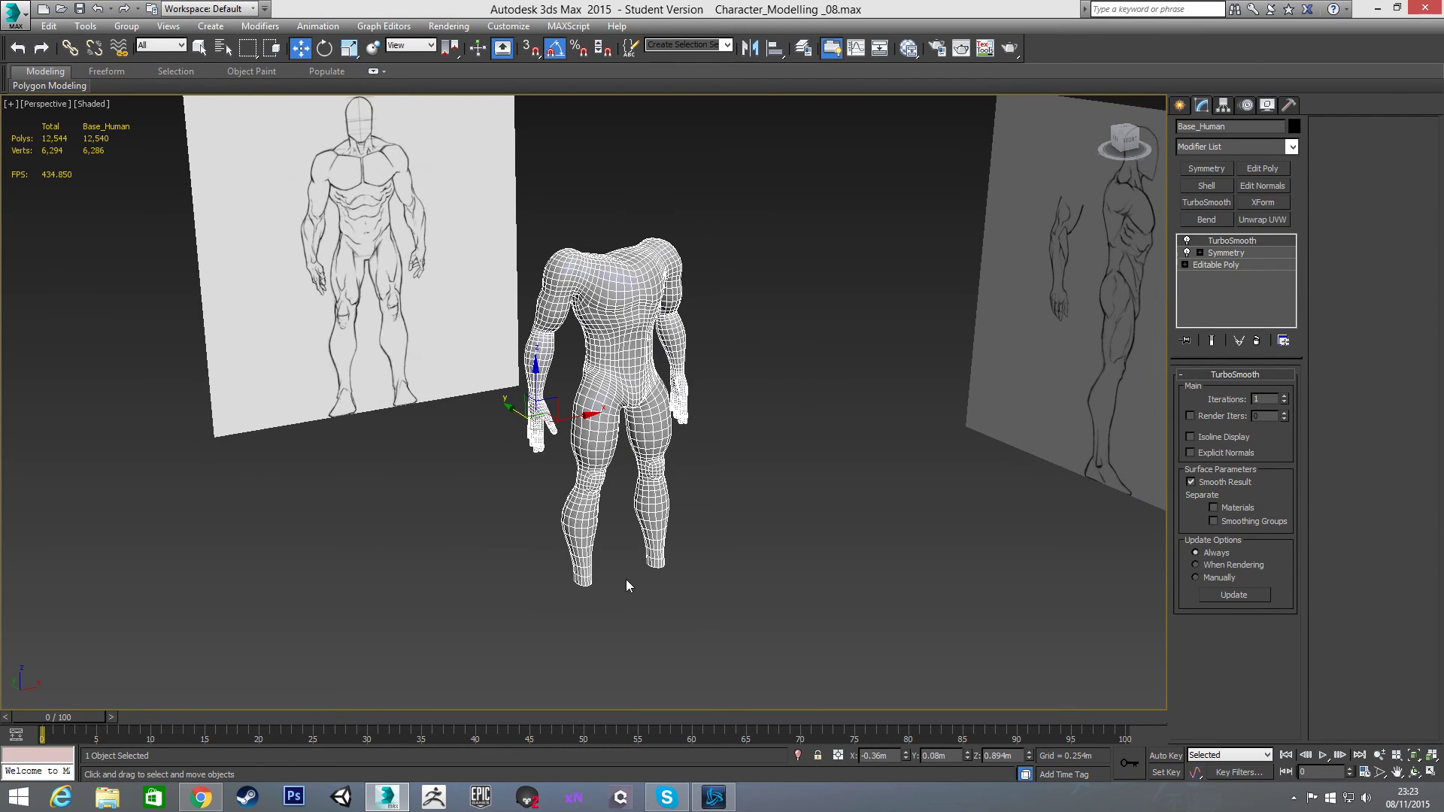
click(737, 382)
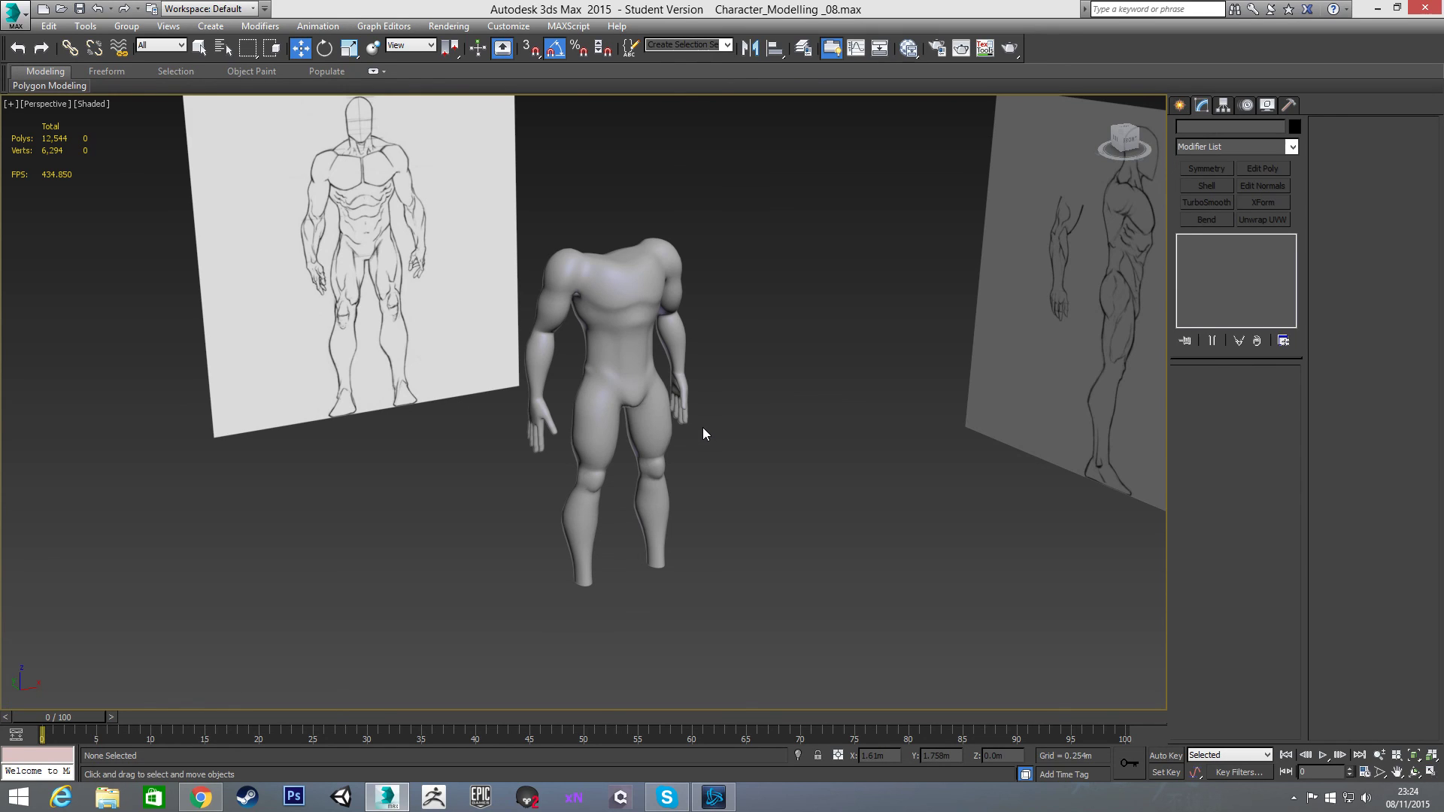
key(F4)
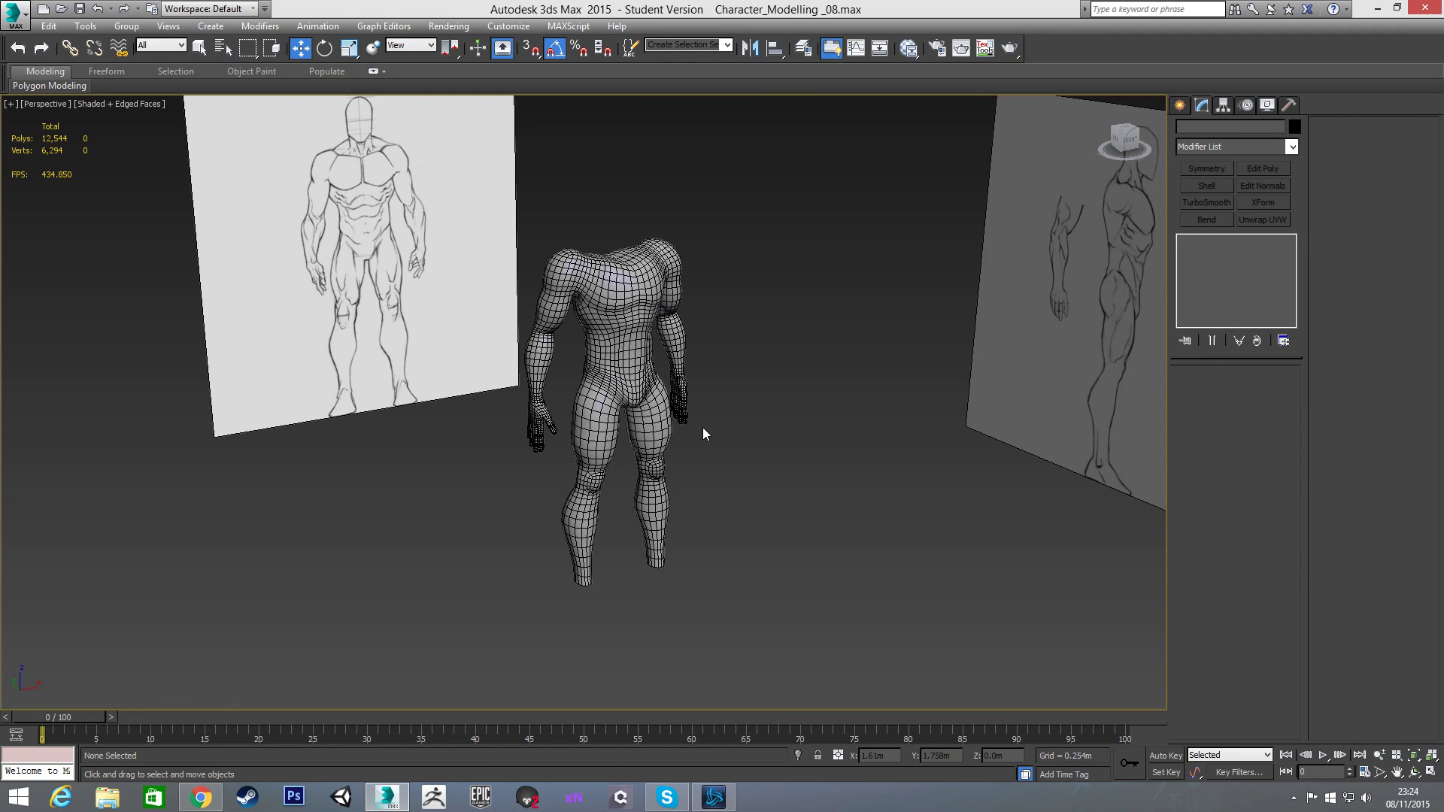